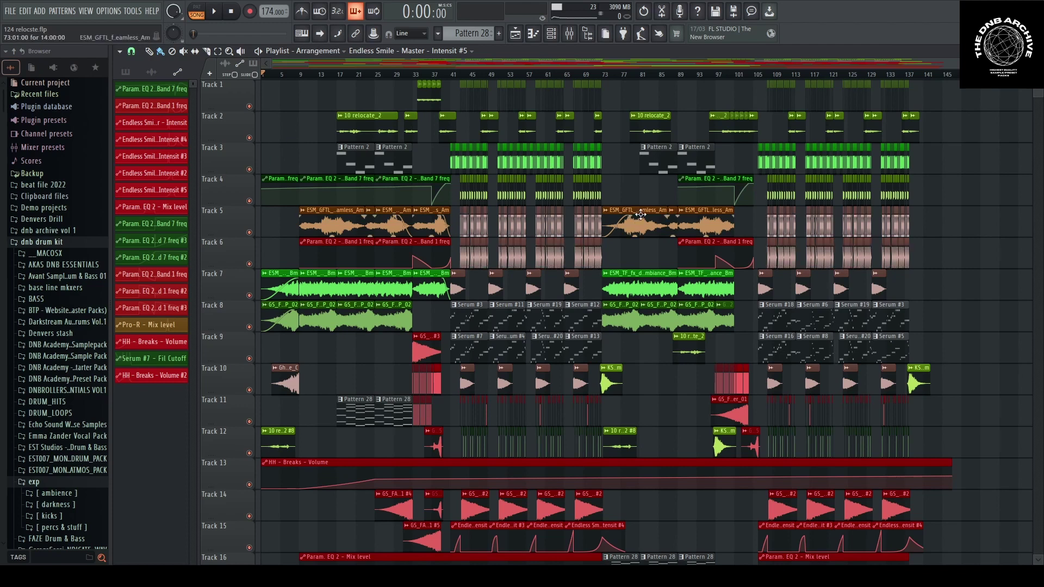
Look over the whole playlist arrangement from Track 1 to Track 31
scroll(512, 334, "down", 4)
scroll(512, 334, "down", 8)
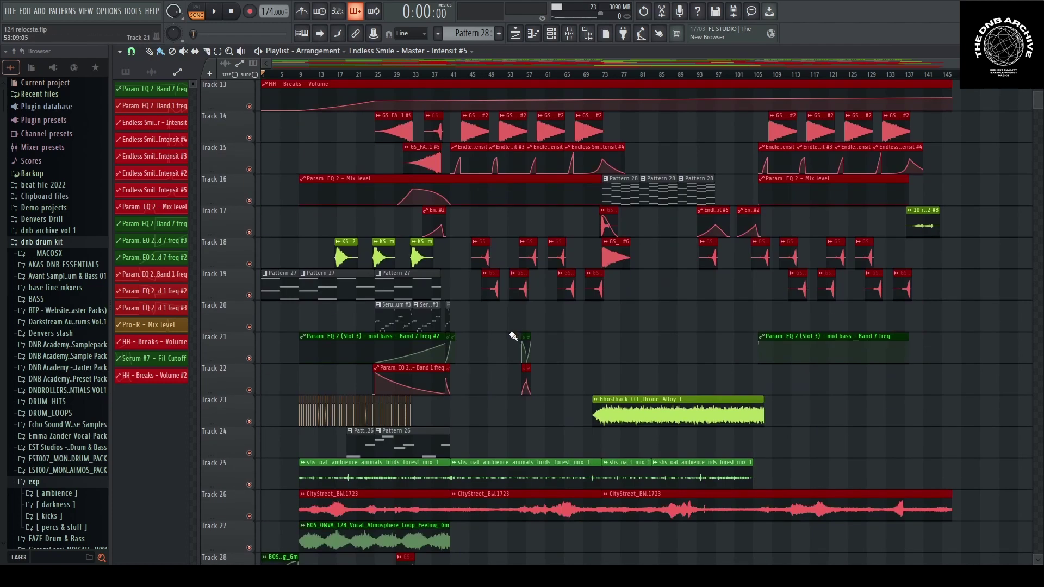
scroll(483, 326, "down", 4)
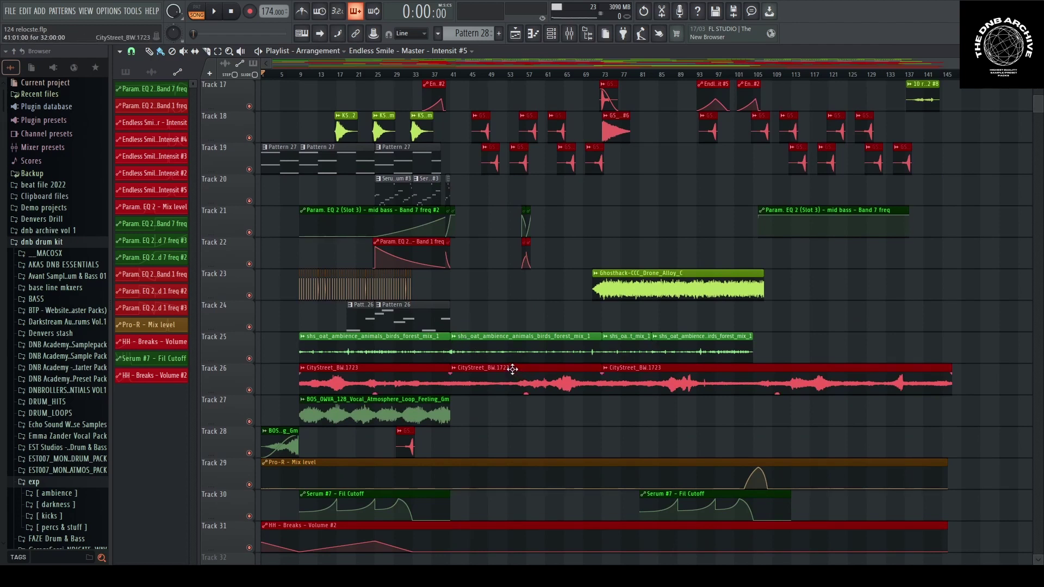
scroll(496, 369, "up", 4)
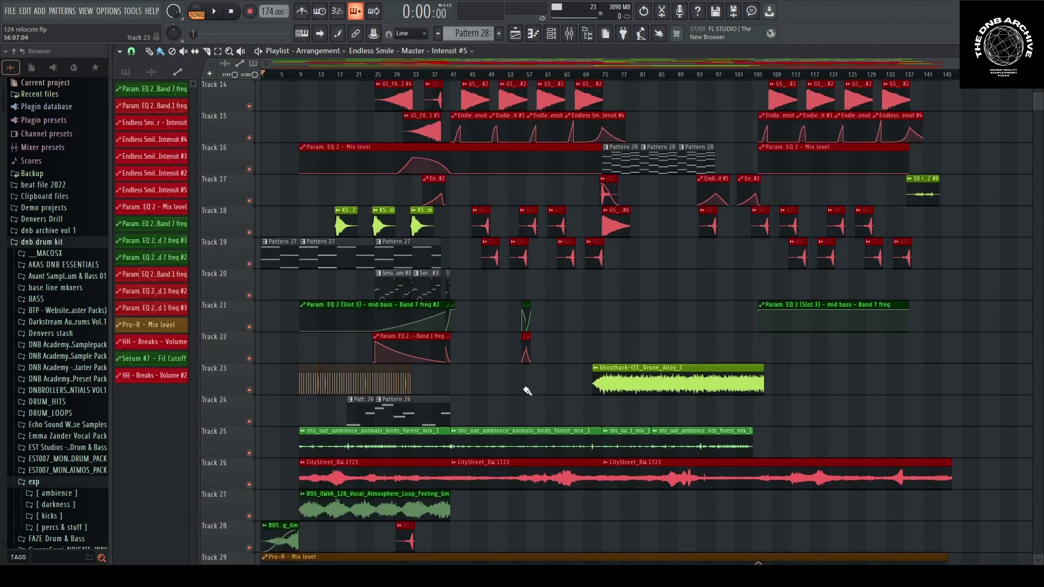
scroll(481, 375, "up", 12)
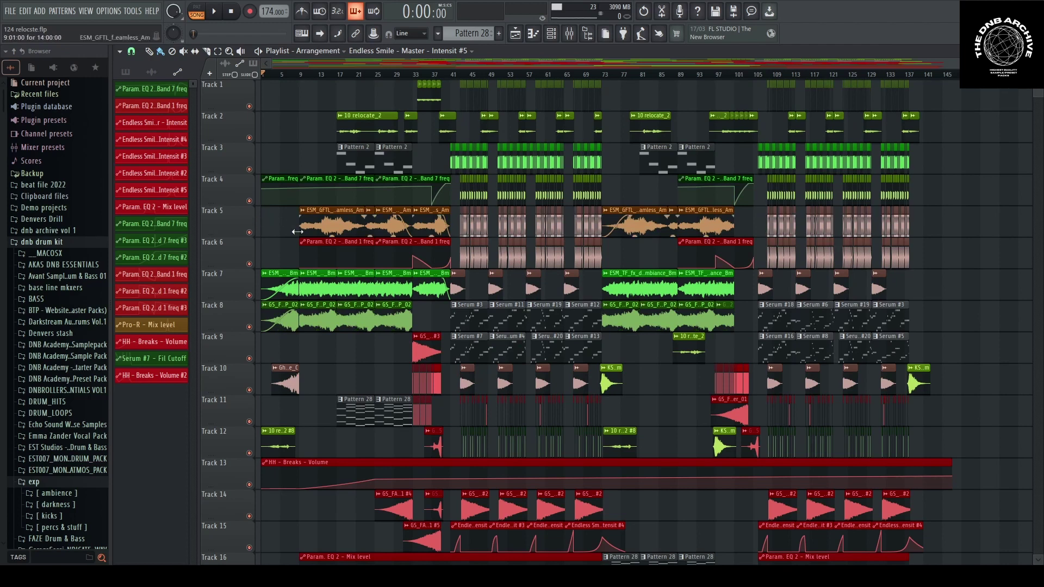
Play the arrangement from the beginning, through the intro and into the drop, and stop playback
mouse_move(263, 73)
left_mouse_down()
mouse_move(353, 92)
mouse_move(318, 115)
mouse_move(193, 127)
left_mouse_up()
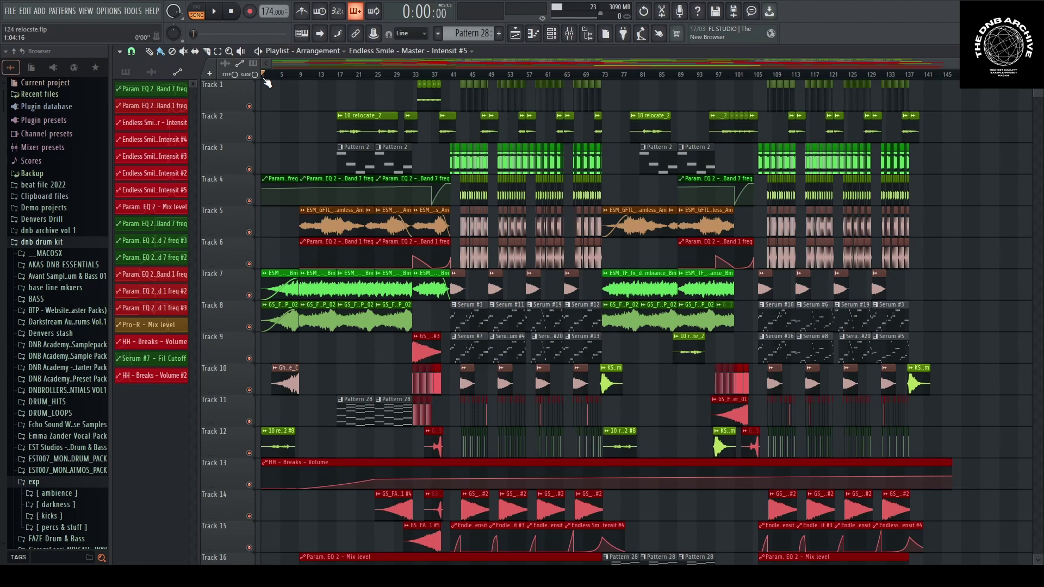
key("space")
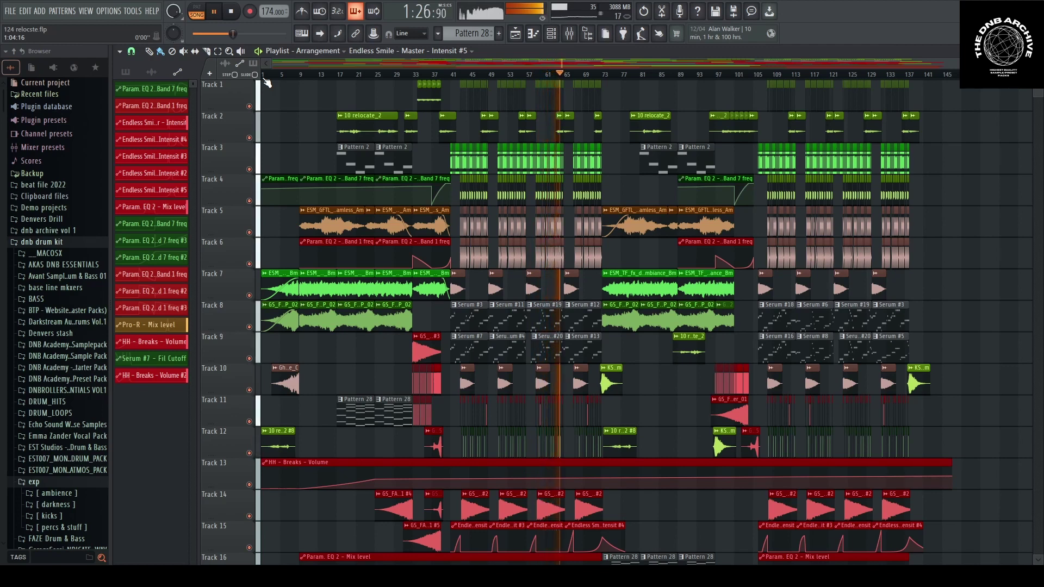
key("space")
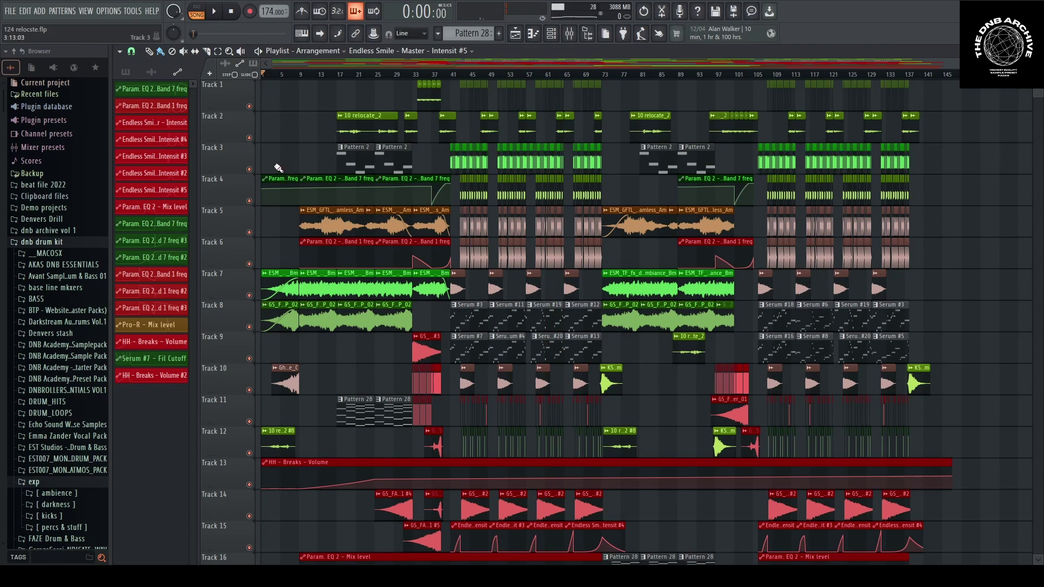
key("space")
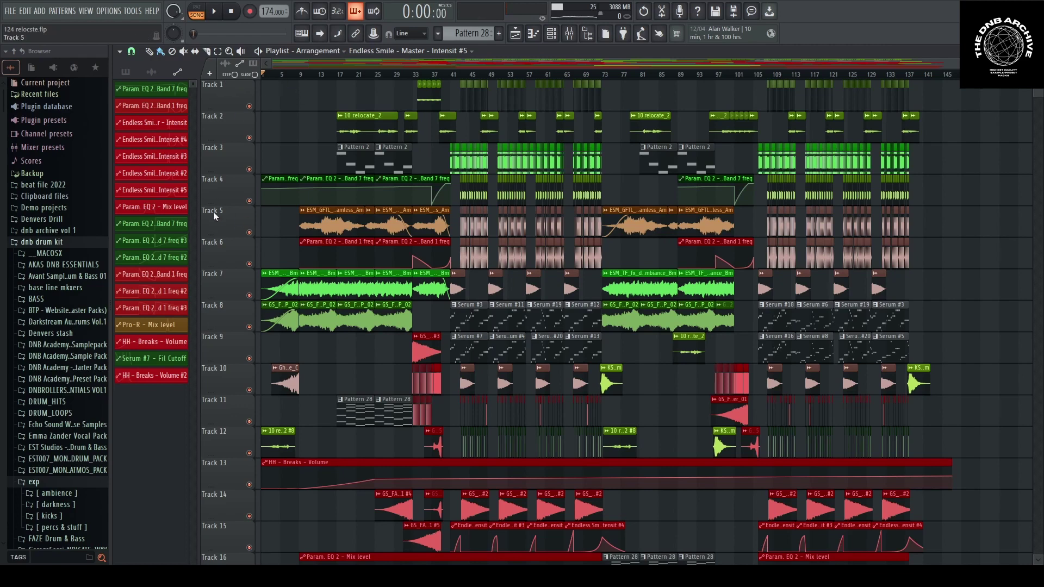
Inspect the channel settings of the reversed 10 relocate_2 #8 vocal clip on Track 12, and close them
scroll(216, 218, "up", 4)
scroll(302, 321, "up", 4)
scroll(298, 317, "down", 4)
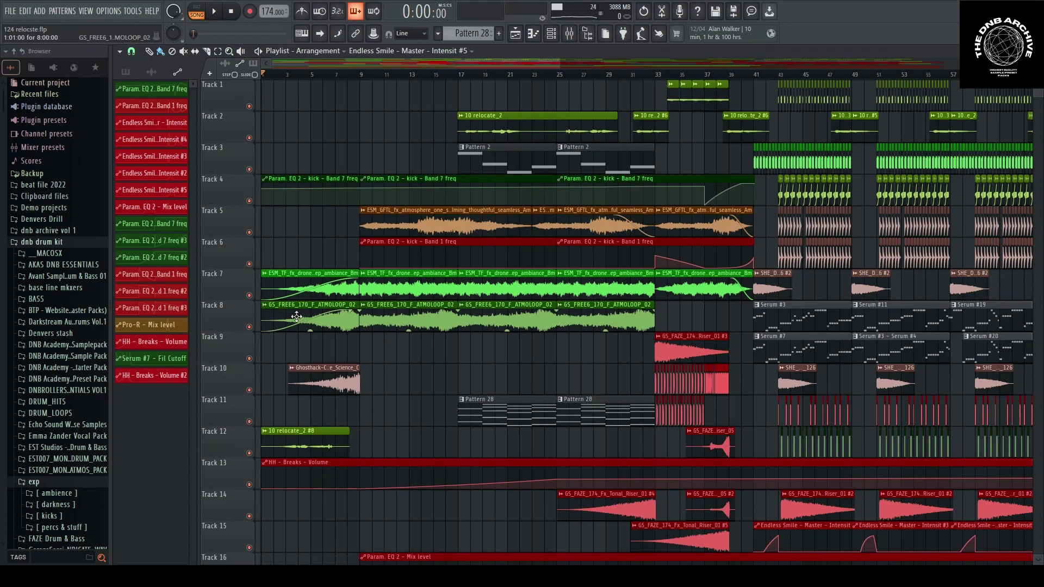
scroll(297, 320, "down", 3)
scroll(294, 337, "up", 3)
double_click(290, 442)
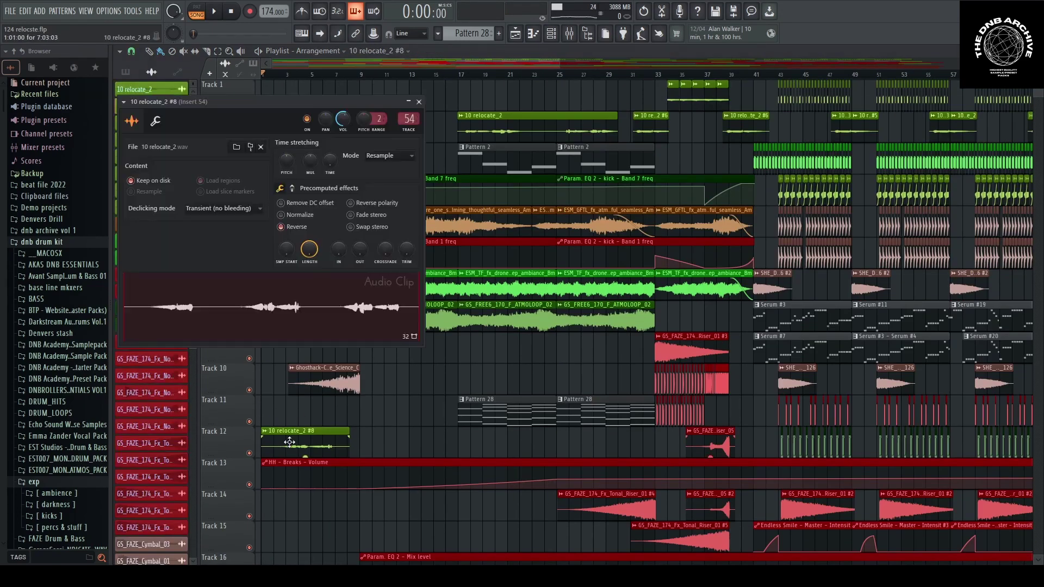
left_click_drag(237, 102, 358, 381)
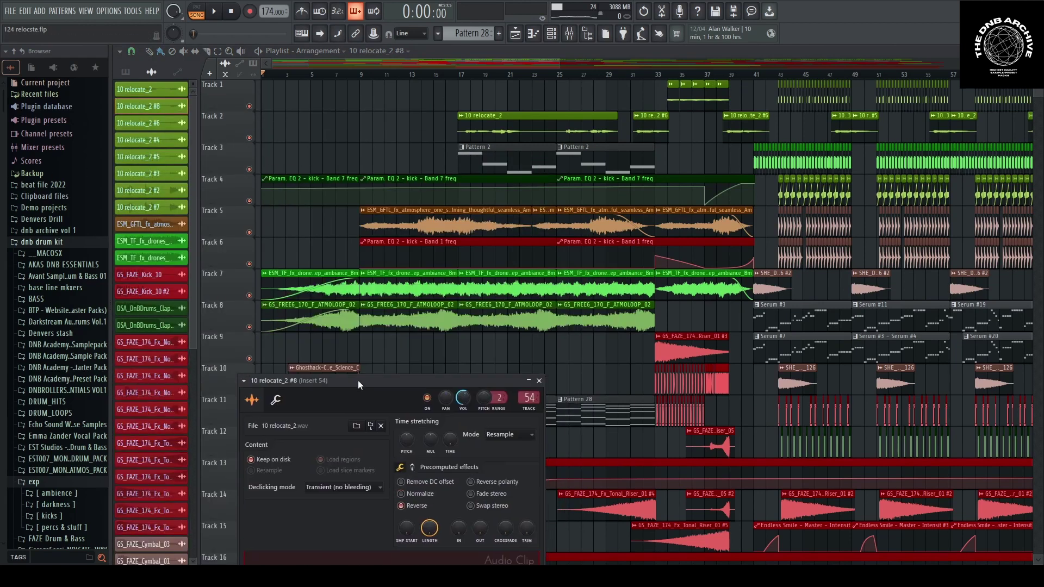
key("Escape")
Play the intro from the beginning, and again from bar 3 where the vocal starts
left_click_drag(276, 76, 248, 127)
key("space")
scroll(224, 190, "up", 3)
key("space")
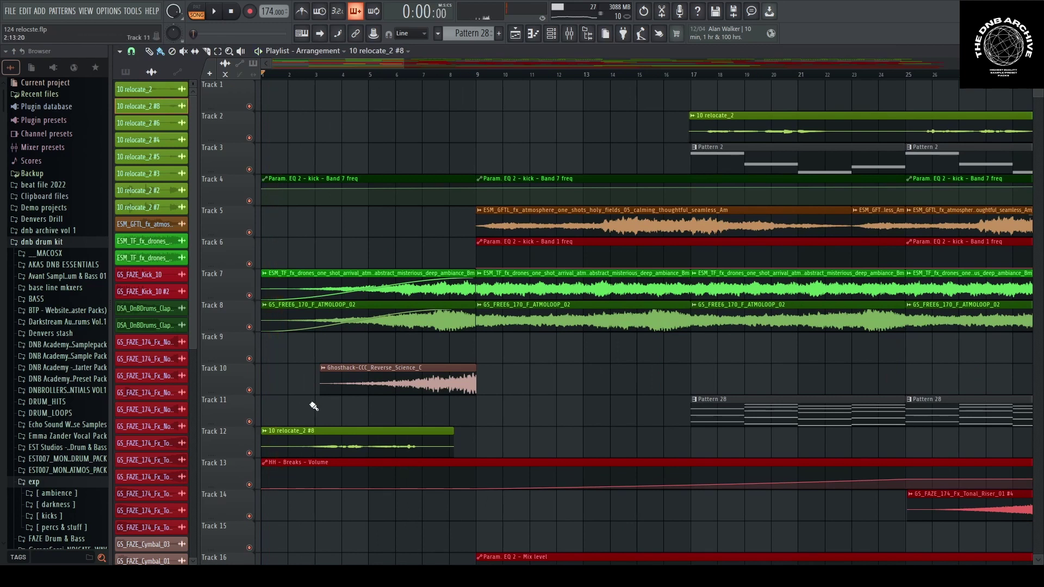
left_click(315, 76)
key("space")
Open mixer Insert 54 from the 10 relocate_2 #8 clip, browse the other inserts, and resume playback in the playlist
double_click(333, 446)
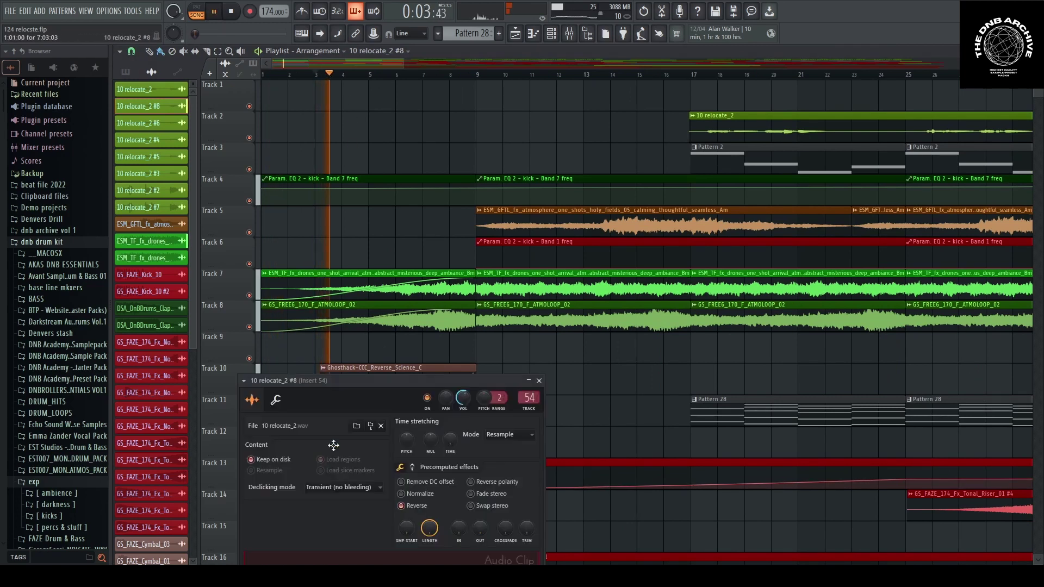
key("space")
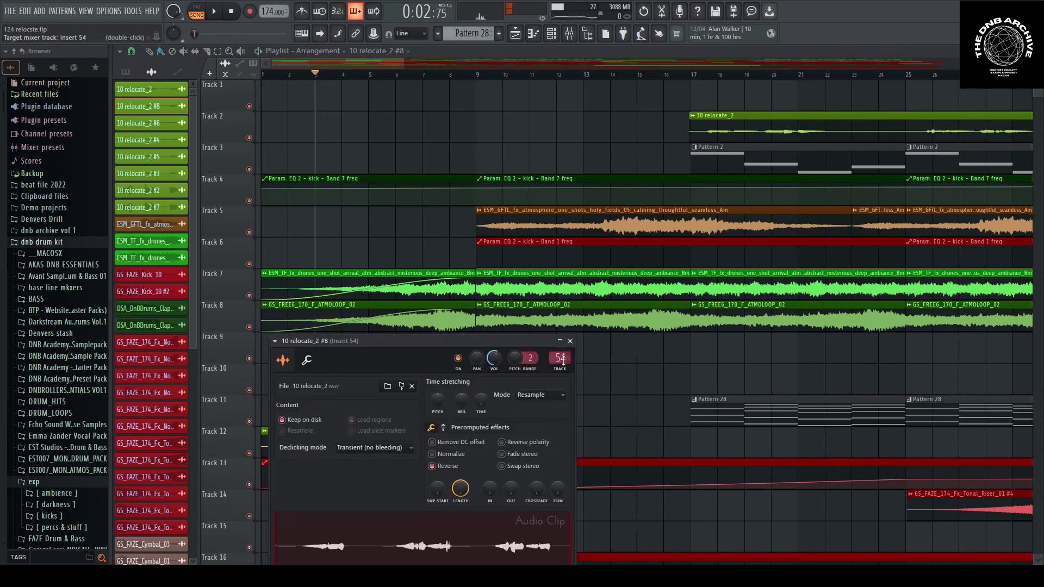
double_click(519, 402)
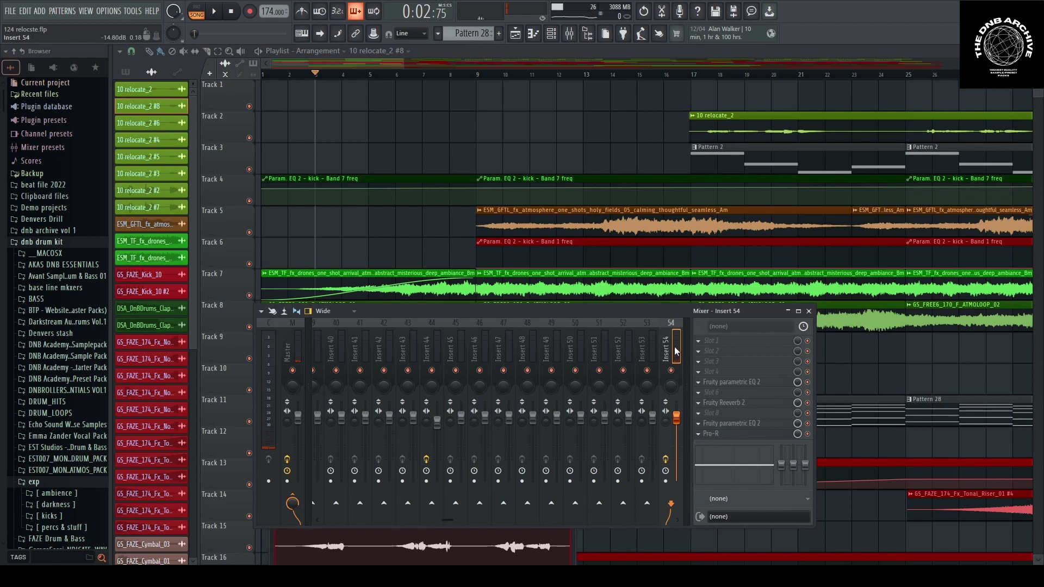
scroll(653, 352, "up", 10)
left_click(631, 353)
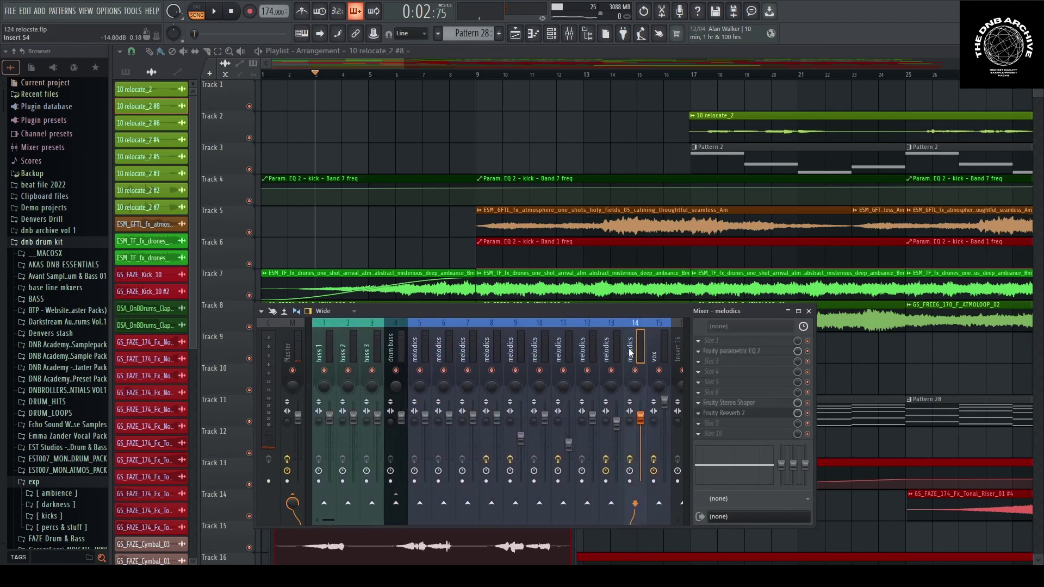
scroll(631, 352, "down", 12)
left_click(556, 346)
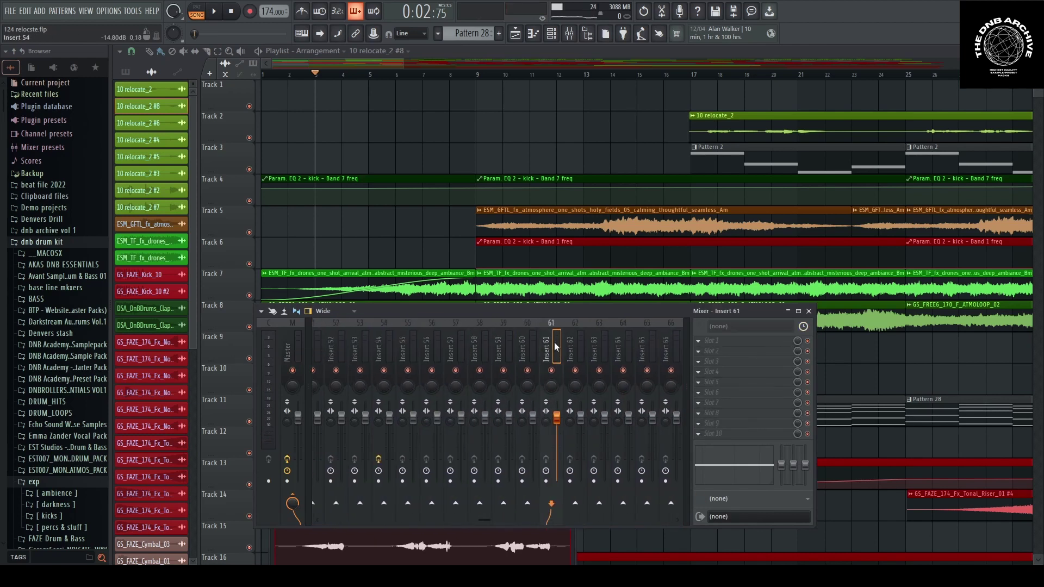
key("space")
key("F9")
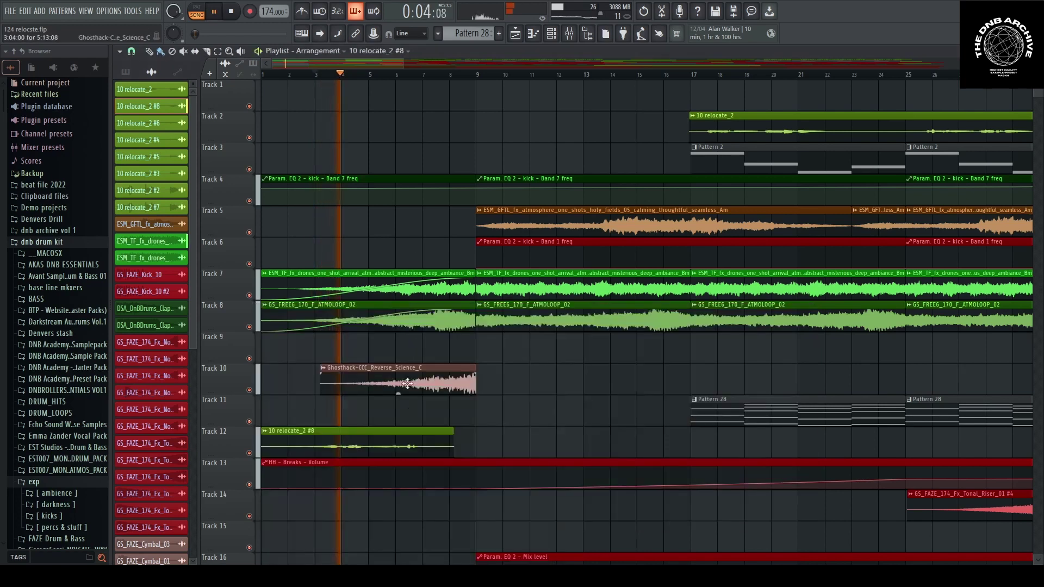
Return to Insert 54 through the vocal clip and inspect its two parametric EQs, Fruity Reeverb 2 and Pro-R
double_click(371, 445)
key("space")
key("F9")
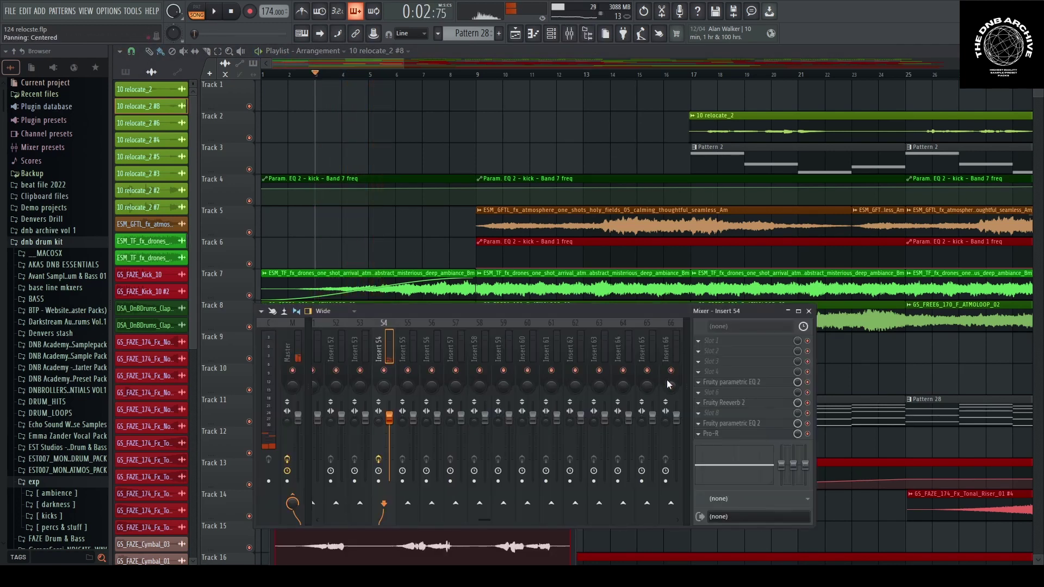
left_click(748, 383)
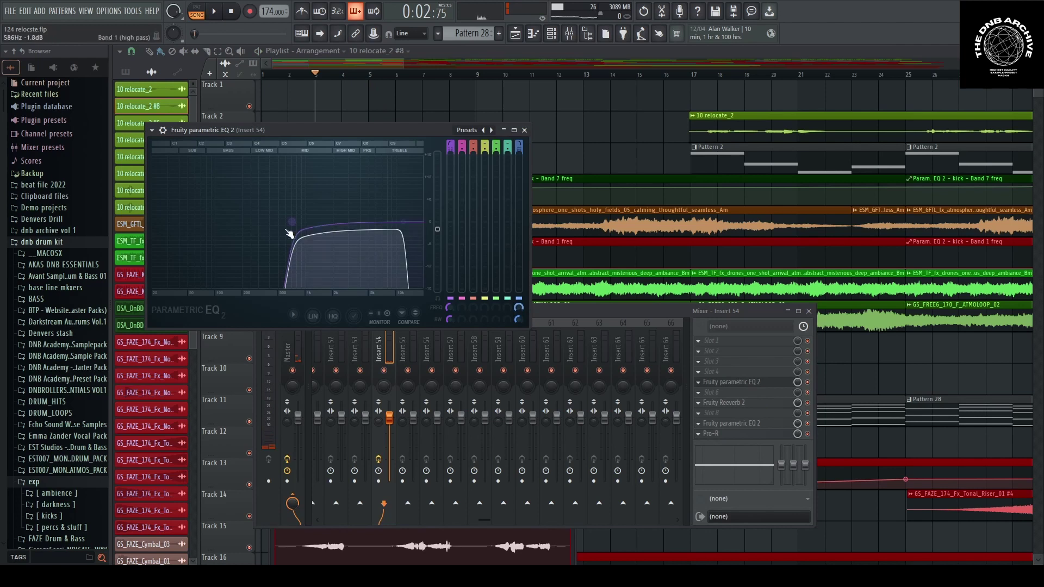
left_click_drag(418, 131, 472, 126)
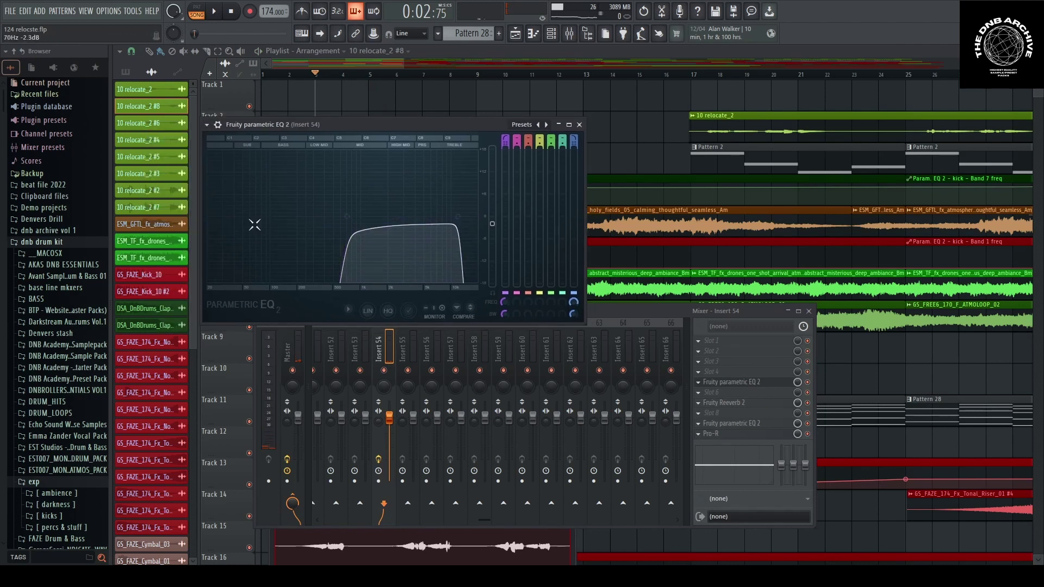
left_click(737, 403)
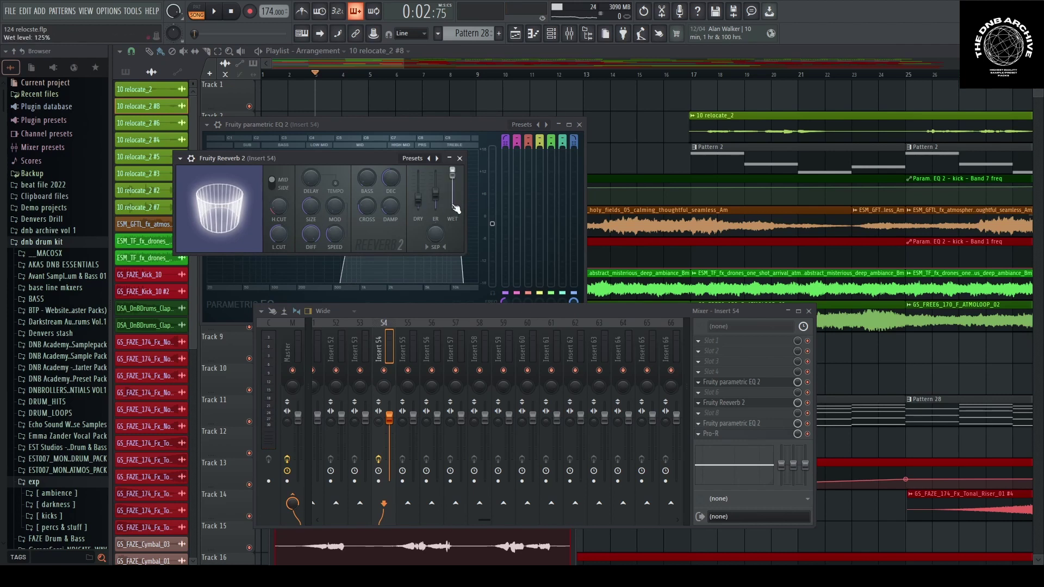
left_click(739, 424)
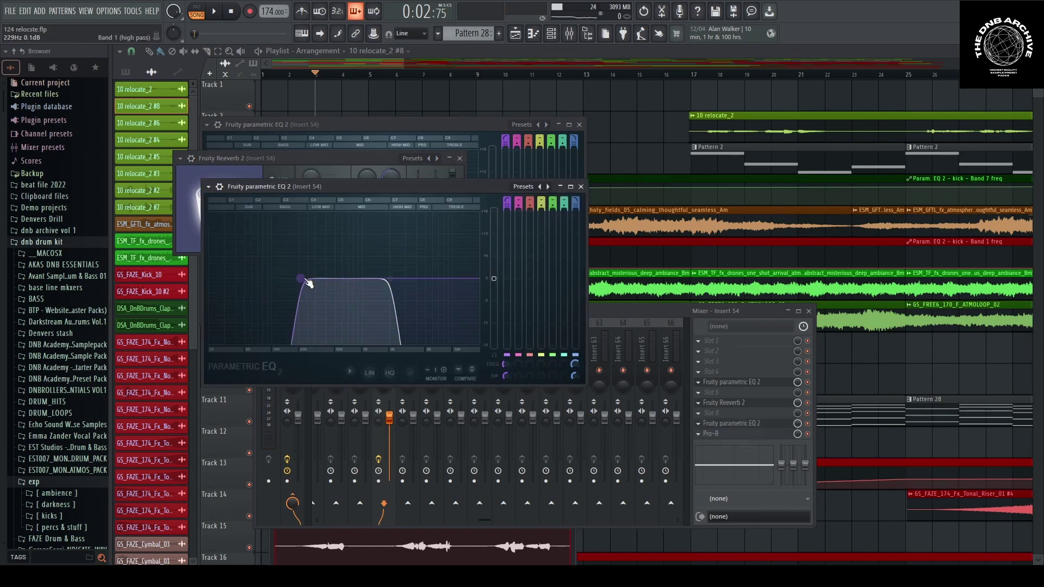
left_click(728, 434)
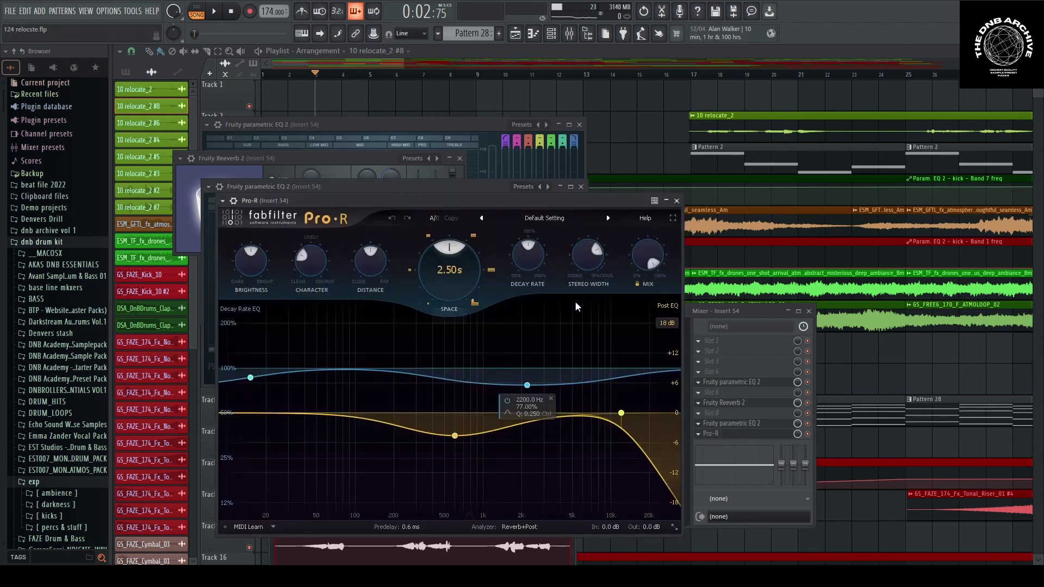
Close the plugin windows and play the intro from bar 3 with mixer Insert 54 open
key("F12")
scroll(294, 382, "up", 2)
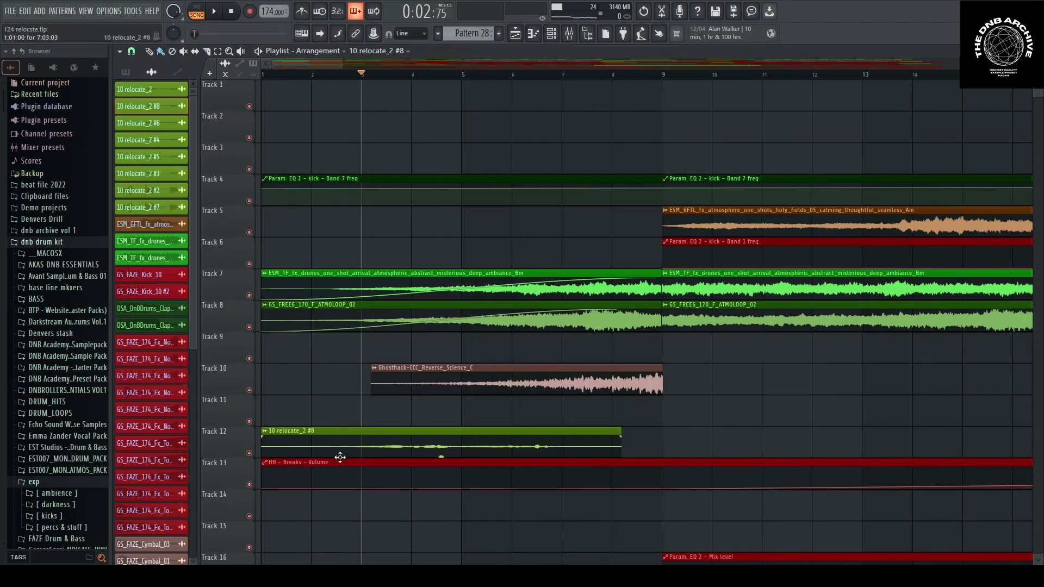
key("F9")
key("space")
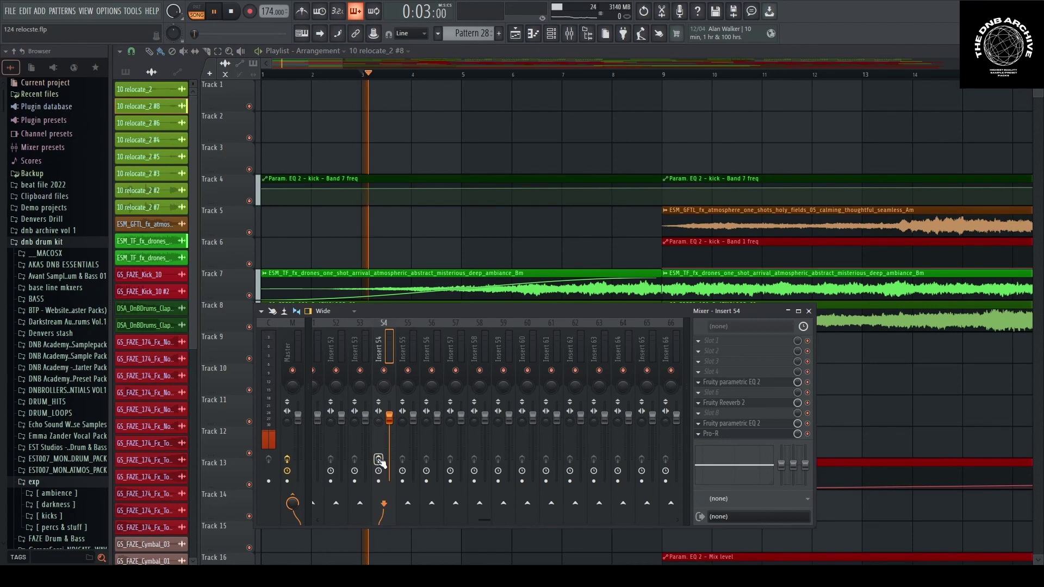
key("F9")
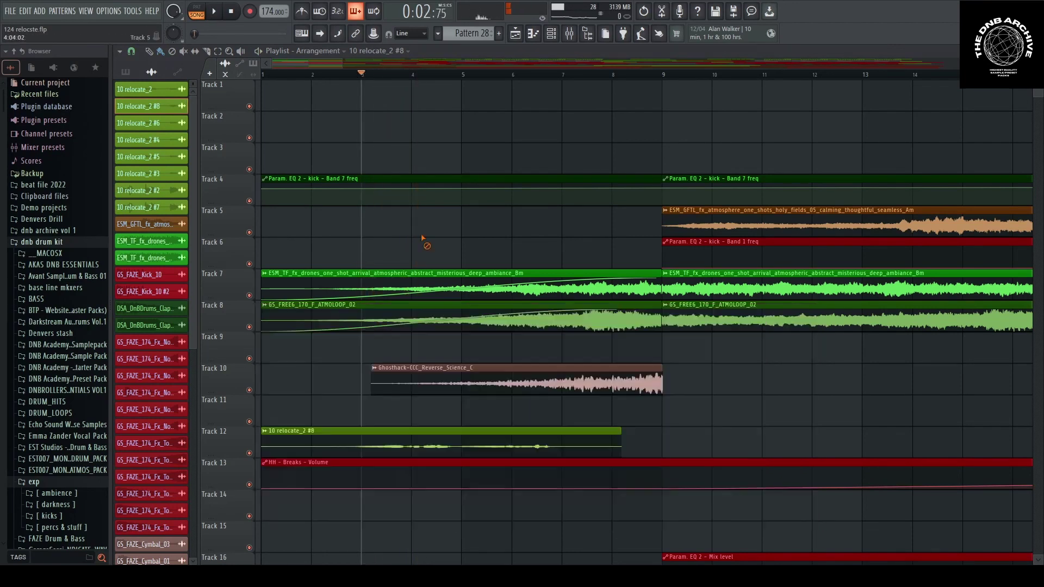
Check the vocal clip's settings once more and replay the intro from bar 3
double_click(420, 446)
key("Escape")
key("space")
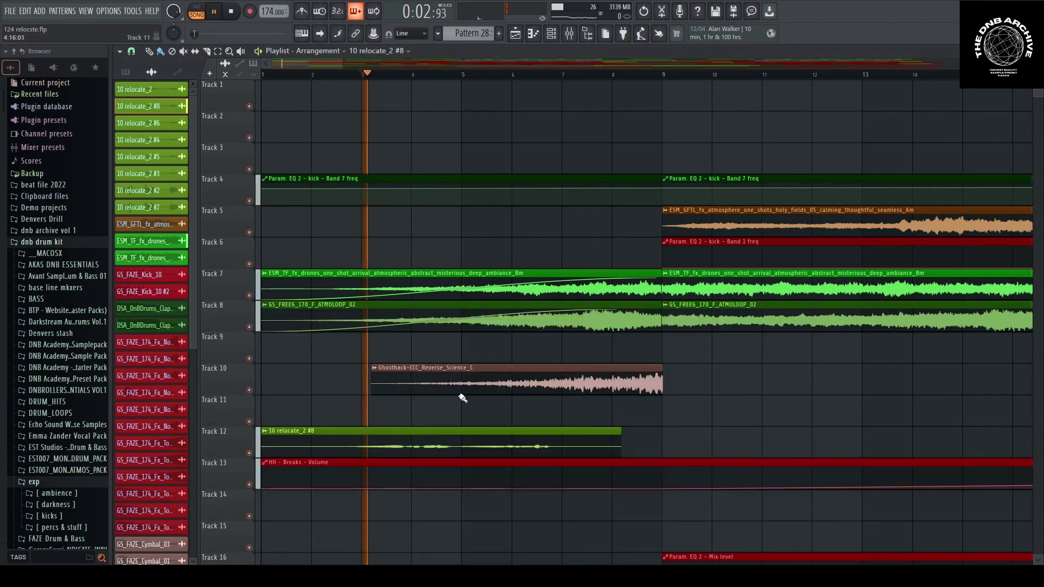
scroll(460, 399, "down", 1)
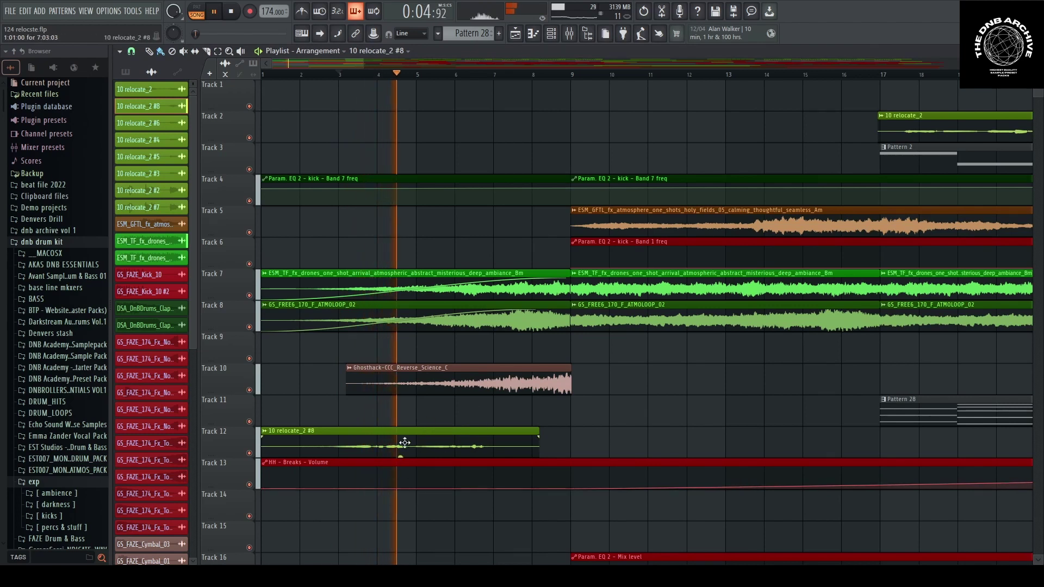
key("space")
Solo Track 12, play the reversed vocal on its own, and turn the solo off
right_click(249, 453)
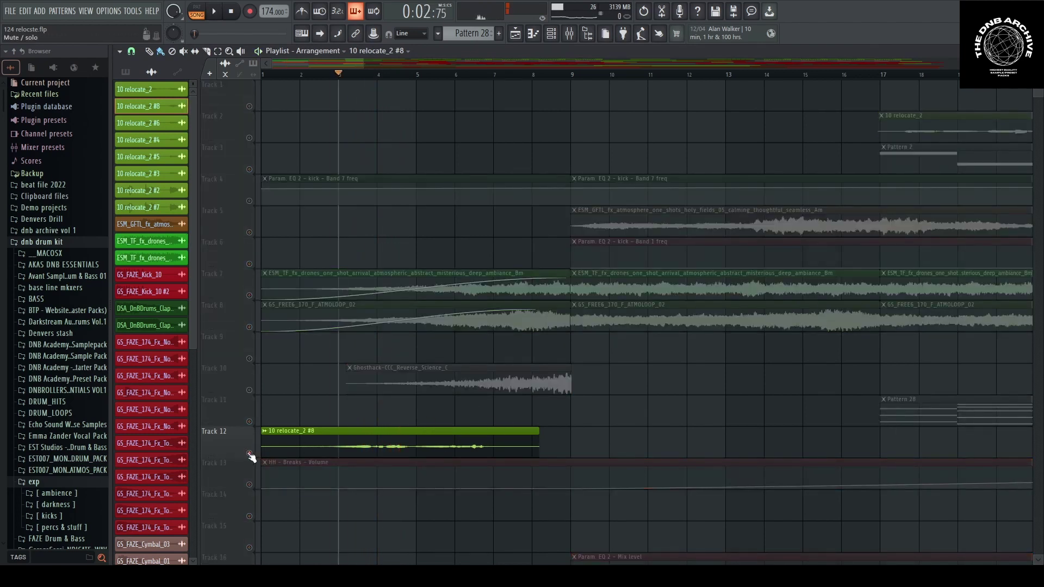
key("space")
key("space")
right_click(250, 455)
Solo the Track 7 and 8 atmospheres with the Track 13 and 29 automation enabled, and play from bar 9
scroll(320, 268, "down", 2)
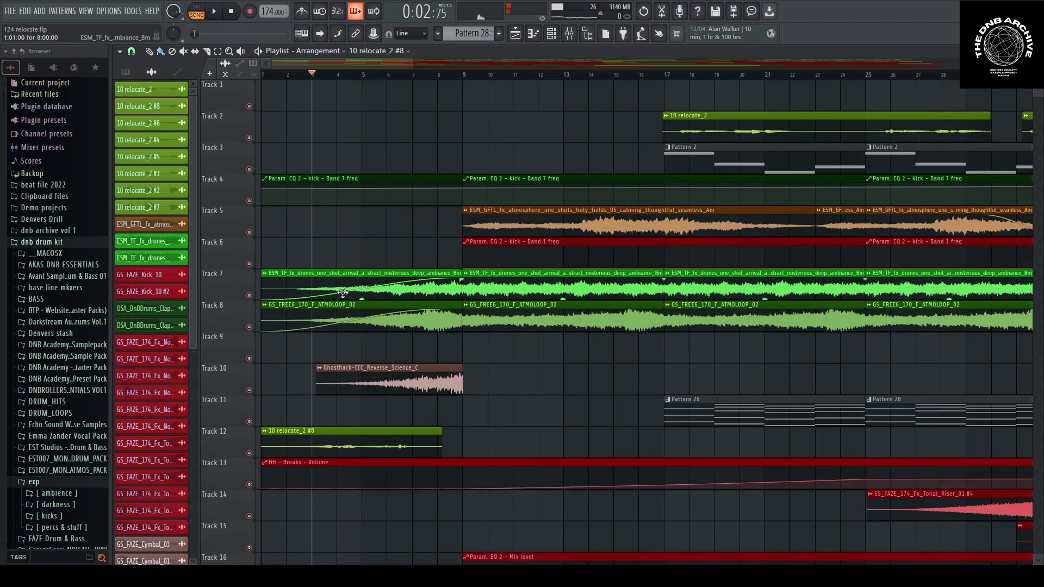
left_click(473, 78)
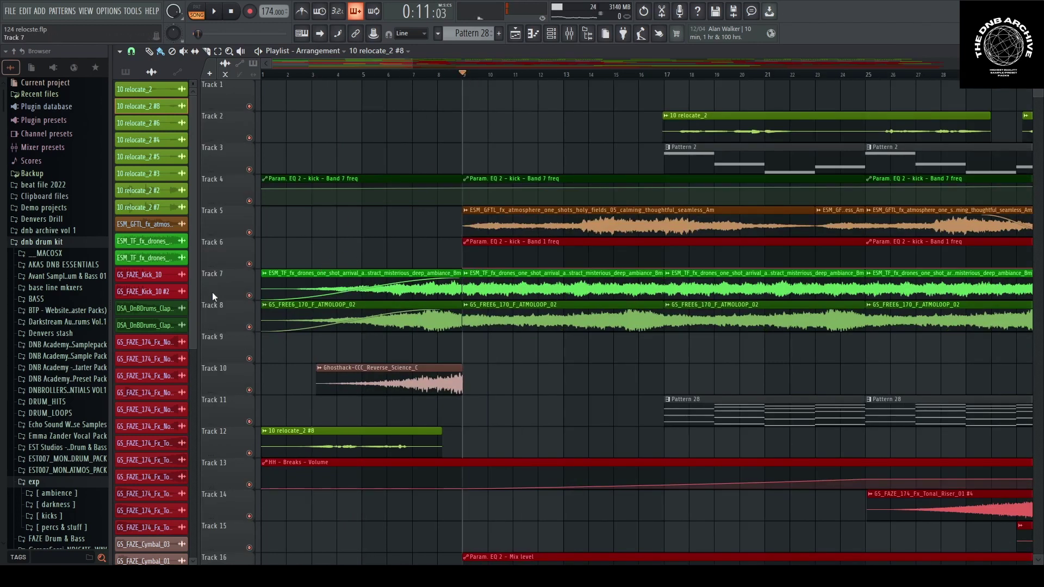
right_click(249, 296)
left_click(250, 327)
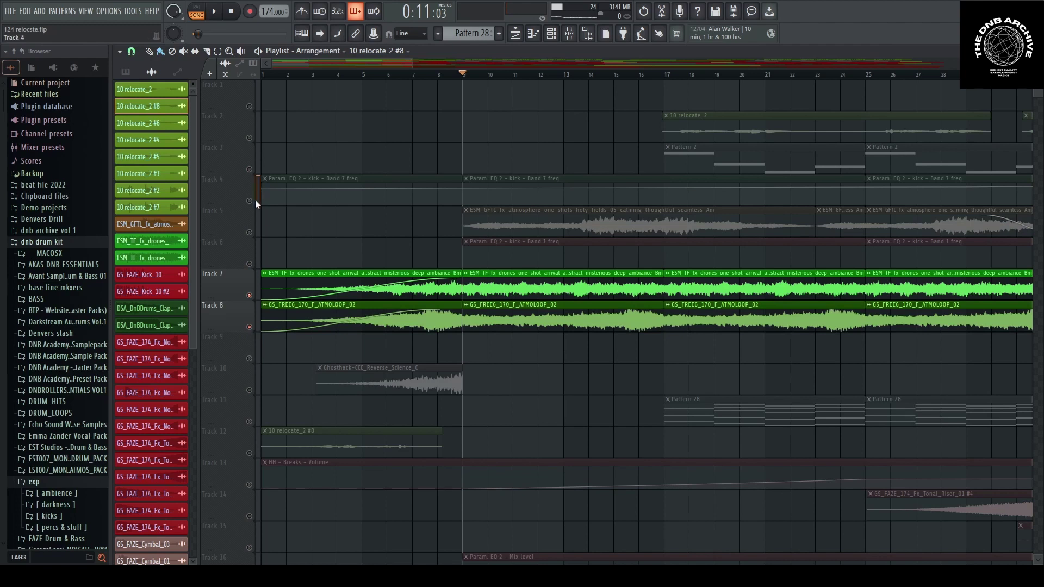
scroll(254, 204, "down", 10)
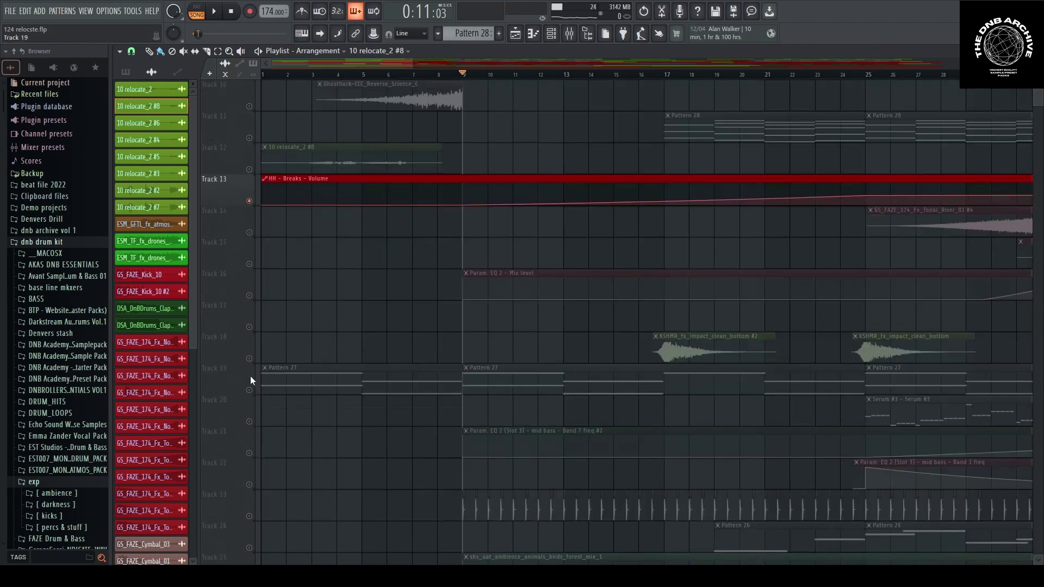
left_click(251, 359)
left_click(251, 422)
scroll(272, 435, "up", 6)
key("space")
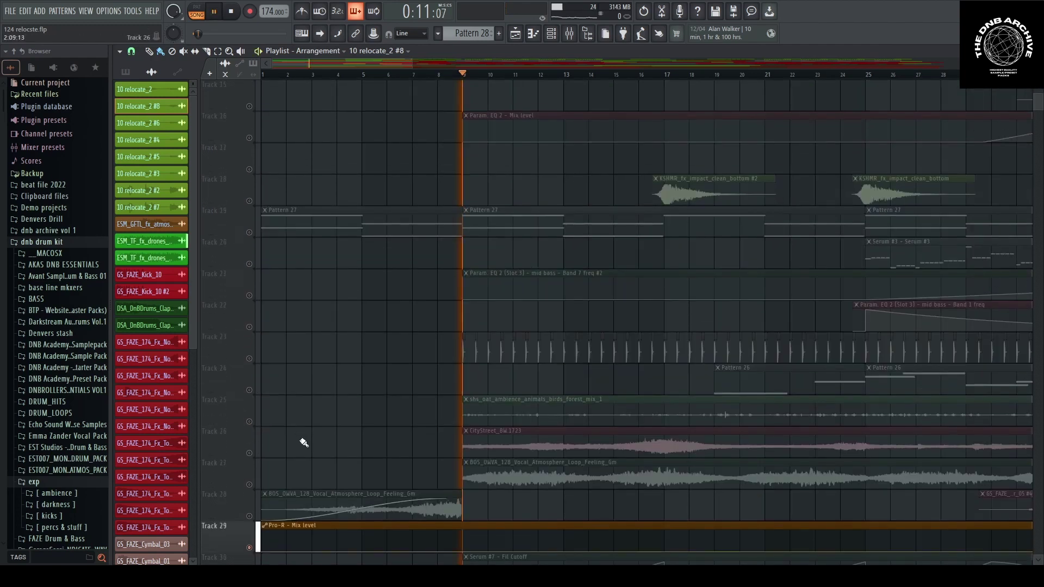
Inspect the sample settings of the Track 7 drone and the Track 8 atmosphere loop during playback, and close them
scroll(296, 439, "down", 5)
scroll(501, 368, "up", 10)
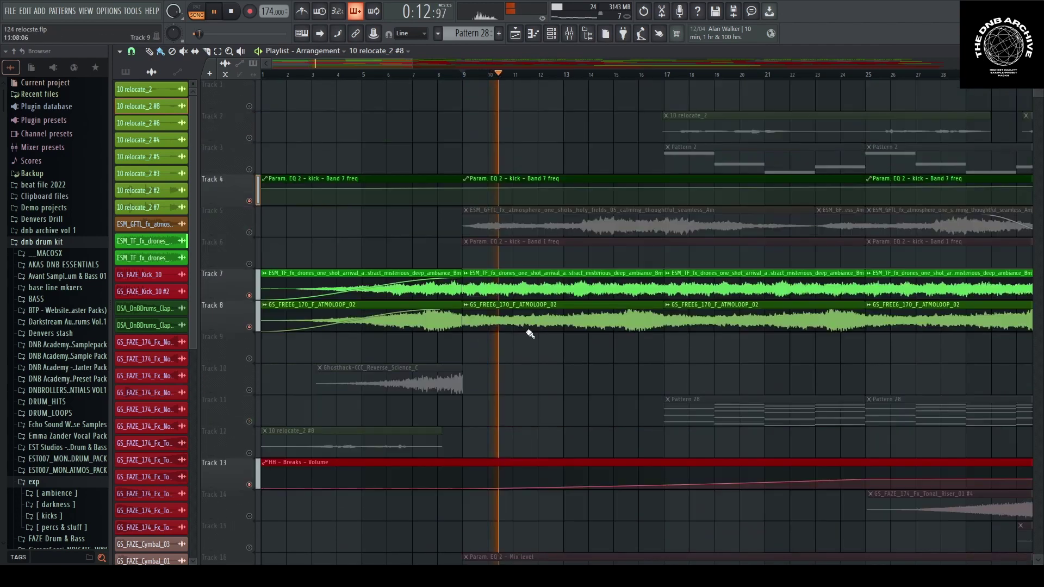
double_click(540, 282)
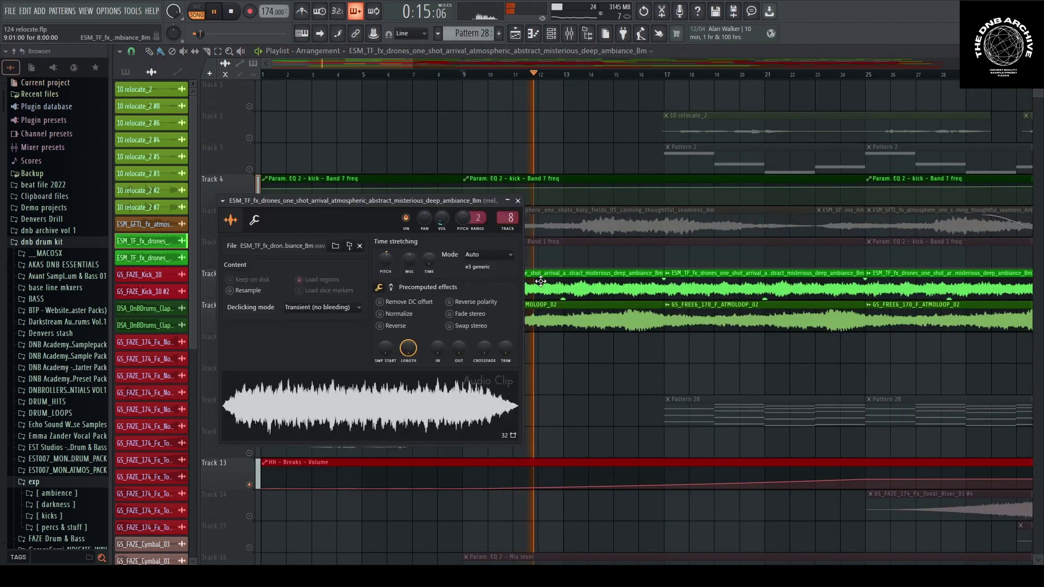
double_click(554, 309)
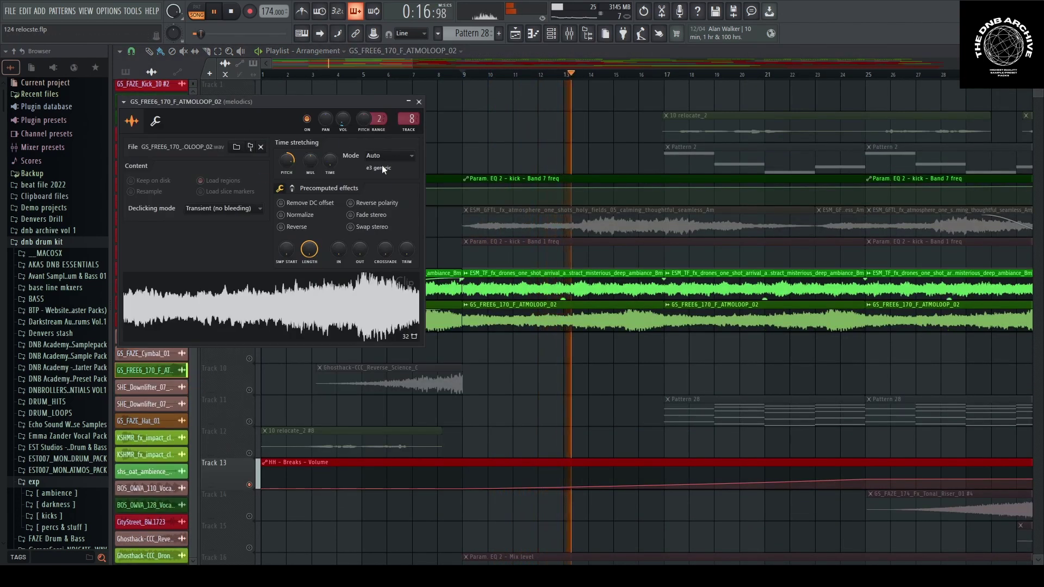
double_click(540, 329)
key("Escape")
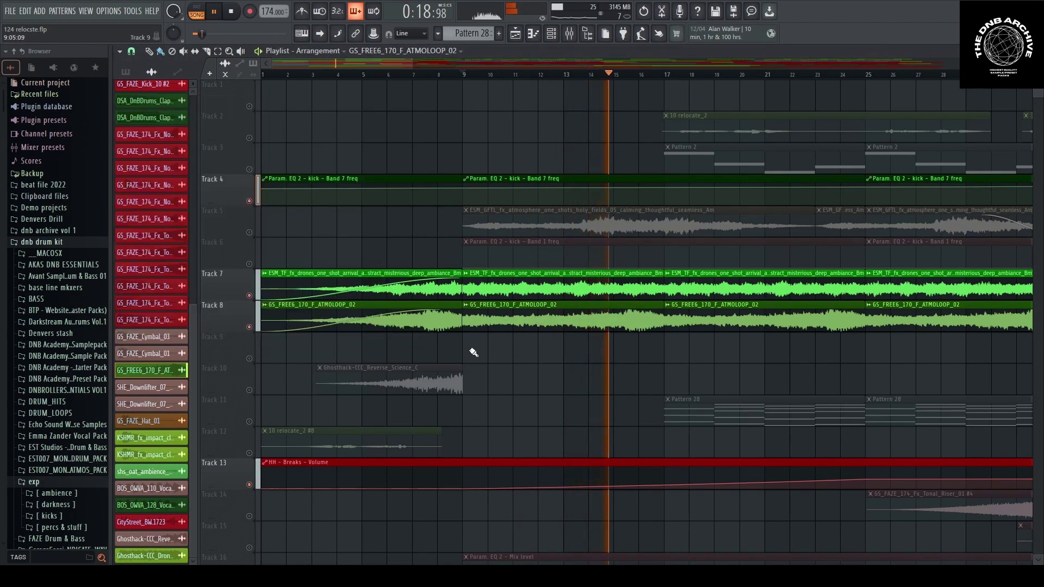
Recheck the GS_FREE6_170_F_ATMOLOOP_02 clip's settings, close its window, and stop playback
double_click(577, 315)
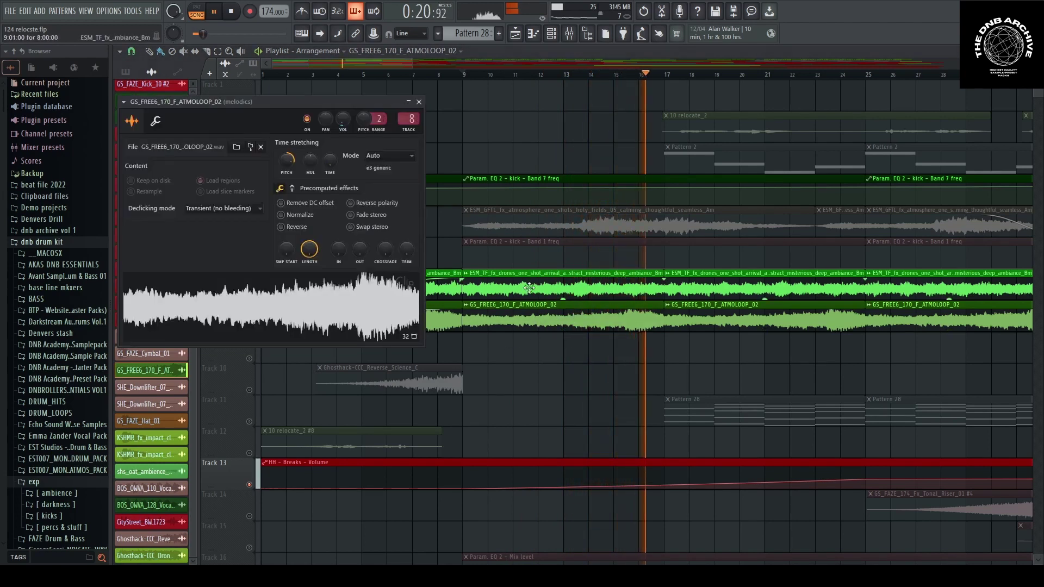
key("space")
key("space")
left_click(422, 102)
key("space")
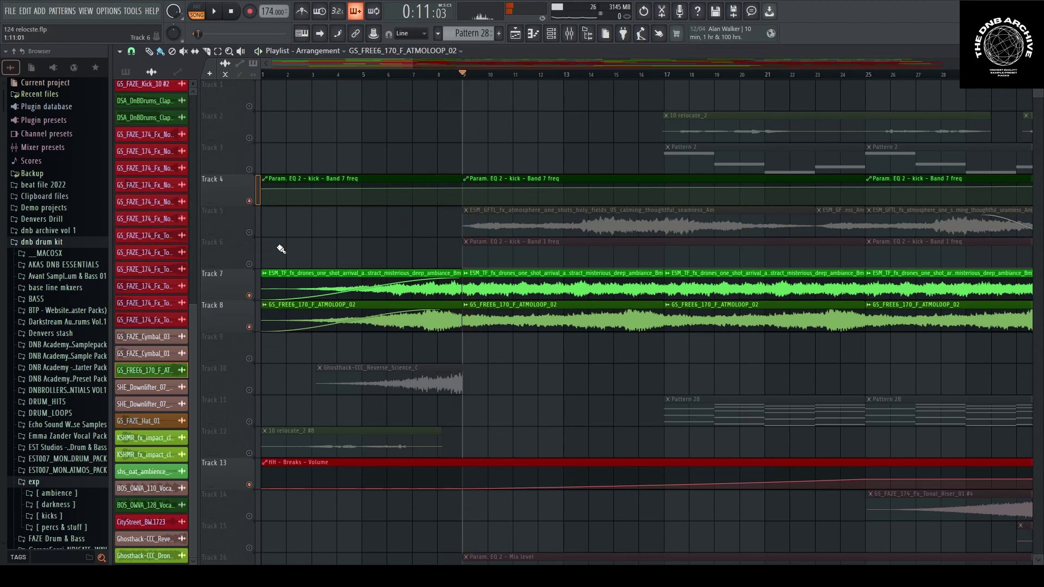
Play the fade-in of the Track 7 and 8 atmospheres from bar 2 and stop
left_click(286, 74)
key("space")
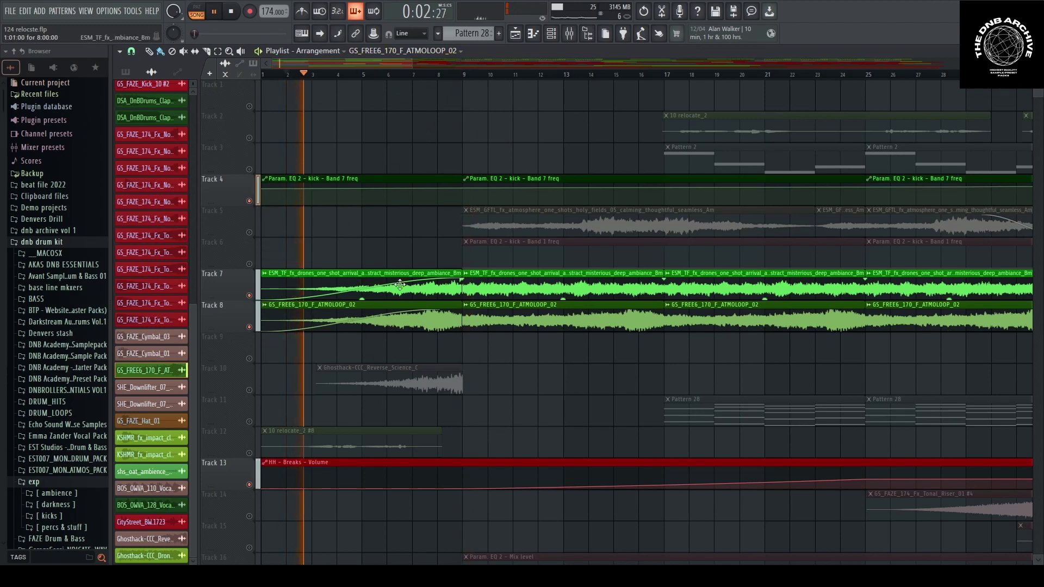
key("space")
left_click_drag(424, 282, 275, 286)
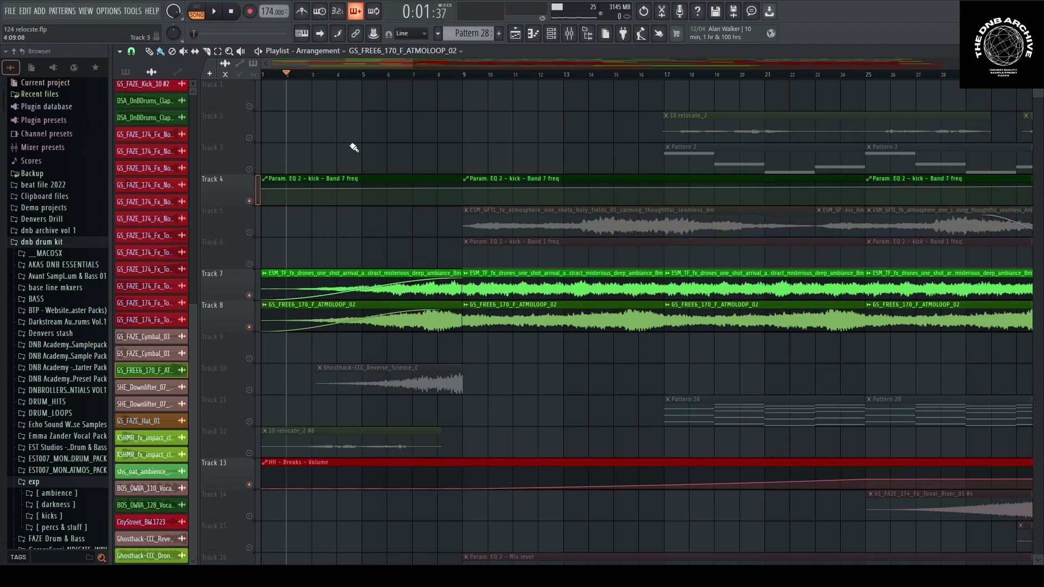
key("space")
key("space")
Enable the Track 12 vocal and the Track 10 reverse effect alongside the atmospheres, and play from bar 5
left_click(251, 452)
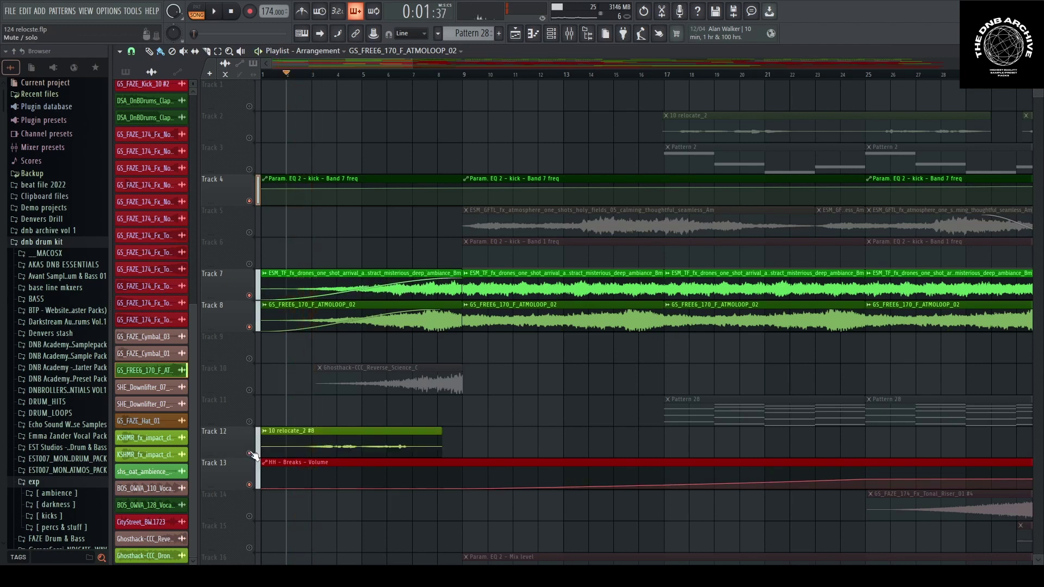
key("space")
key("space")
left_click(250, 390)
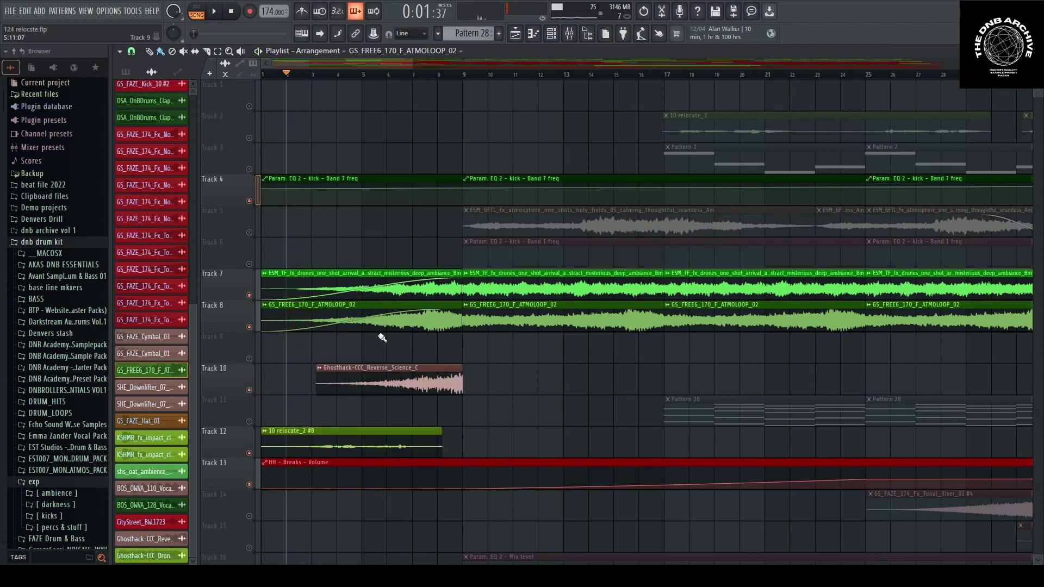
left_click(364, 75)
key("space")
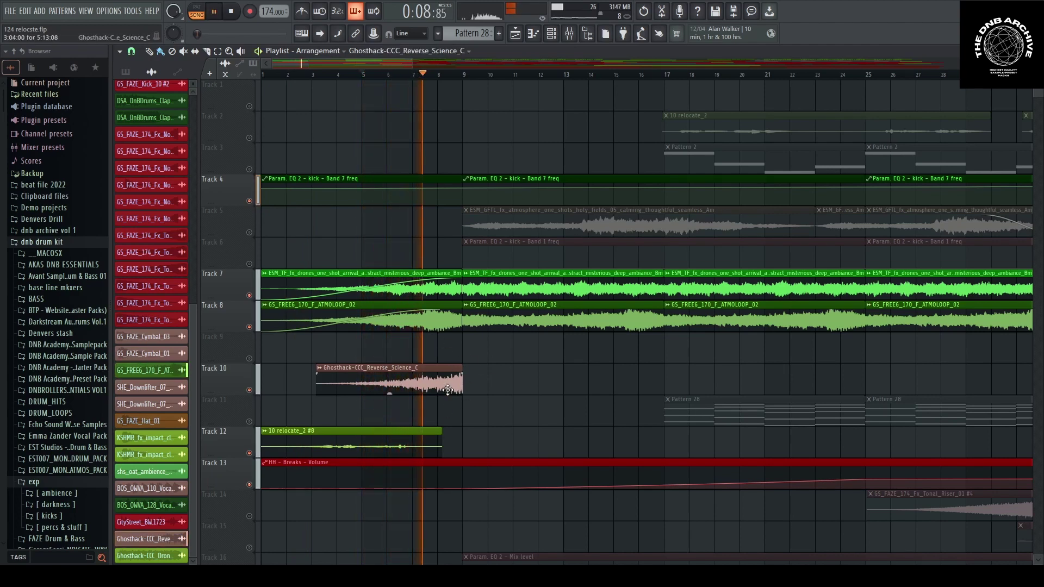
Turn the solo off so all tracks play, look across the arrangement, and stop playback
right_click(249, 390)
right_click(249, 390)
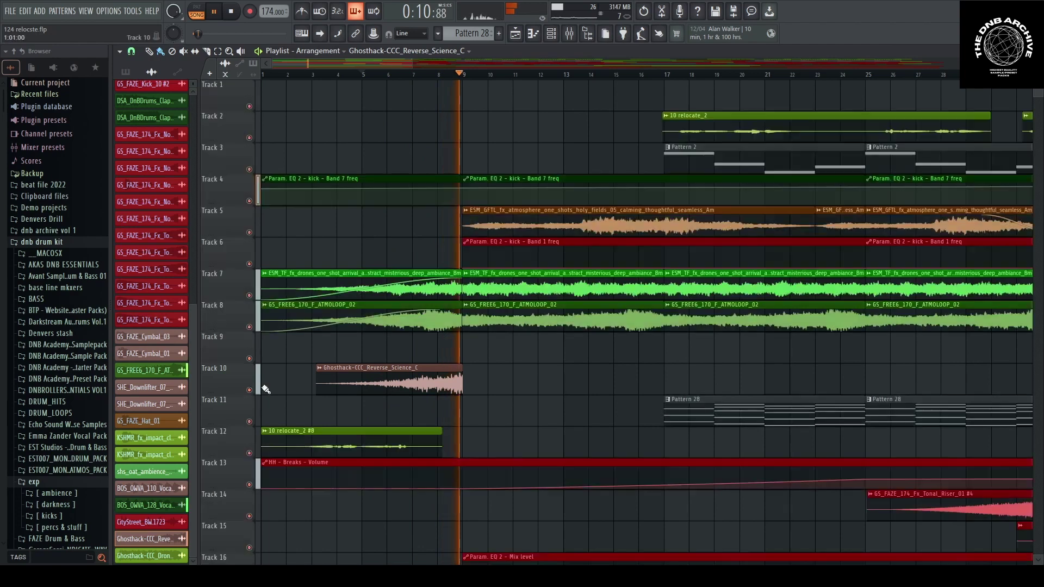
scroll(434, 403, "down", 3)
left_click_drag(462, 353, 661, 449)
scroll(661, 448, "up", 5)
left_click_drag(599, 445, 611, 445)
scroll(466, 497, "down", 10)
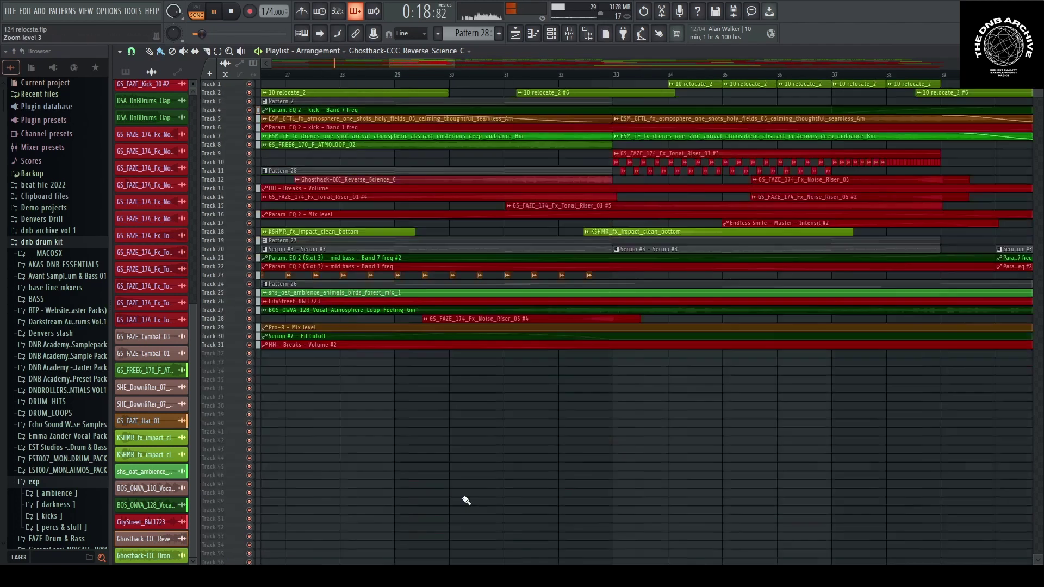
key("space")
Play the full arrangement from bar 9 with the Track 16 to 31 layers in view, and stop
scroll(669, 334, "down", 5)
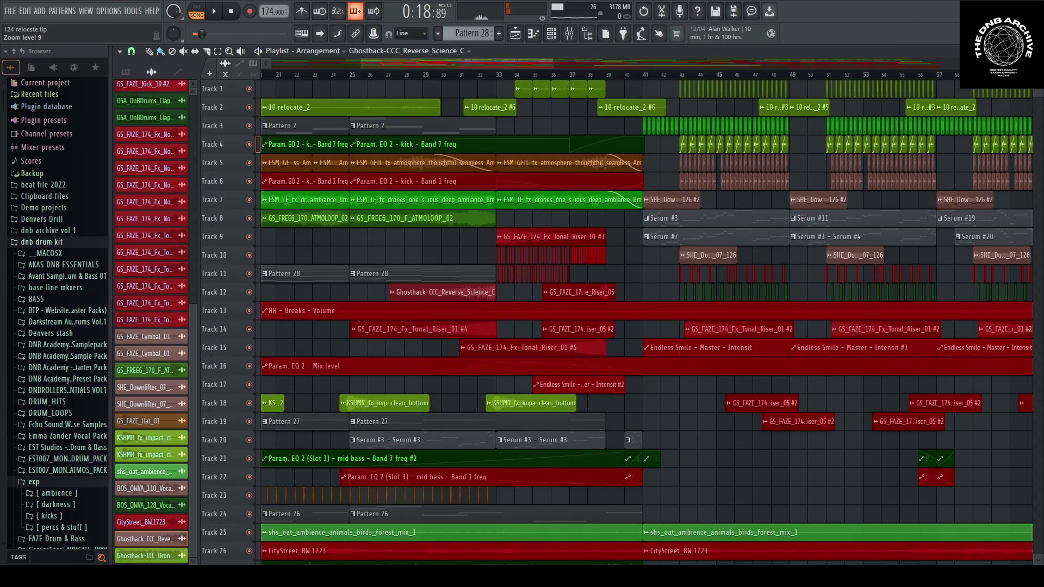
scroll(669, 333, "up", 5)
left_click_drag(1038, 97, 1038, 105)
scroll(295, 419, "down", 3)
scroll(304, 422, "up", 5)
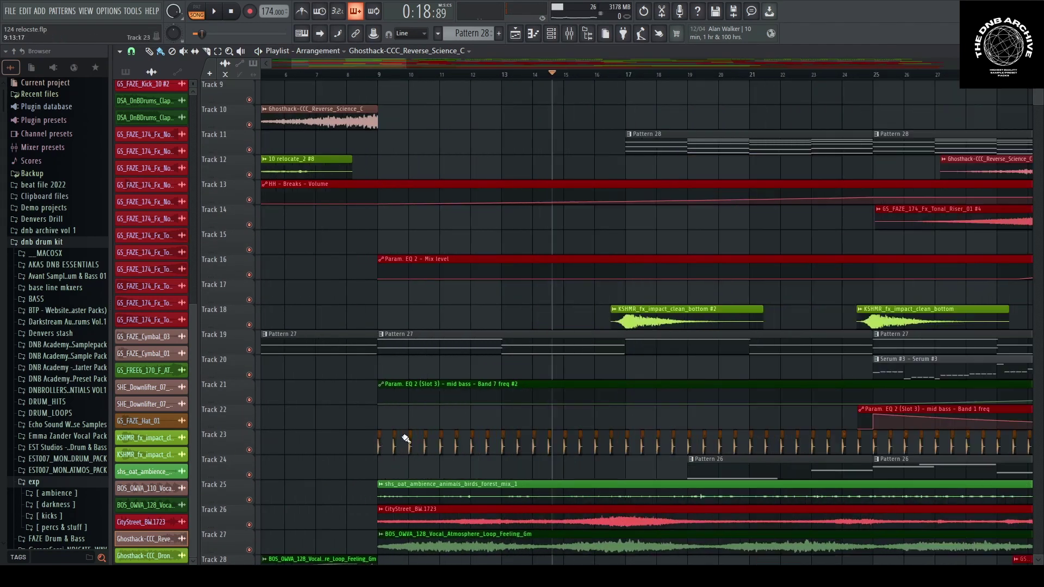
left_click(377, 76)
scroll(429, 456, "down", 5)
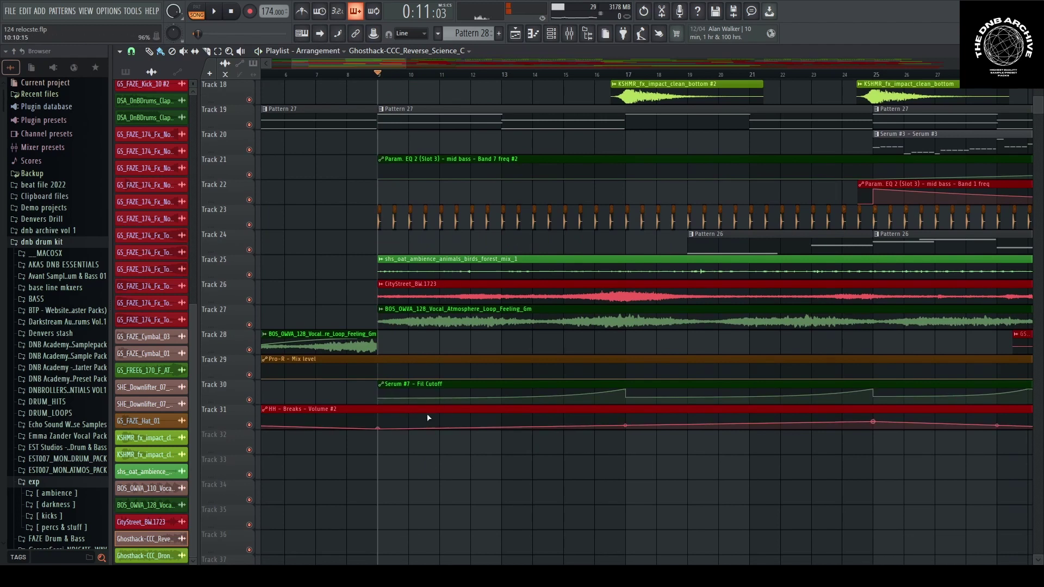
scroll(429, 405, "down", 3)
key("space")
scroll(552, 433, "up", 1)
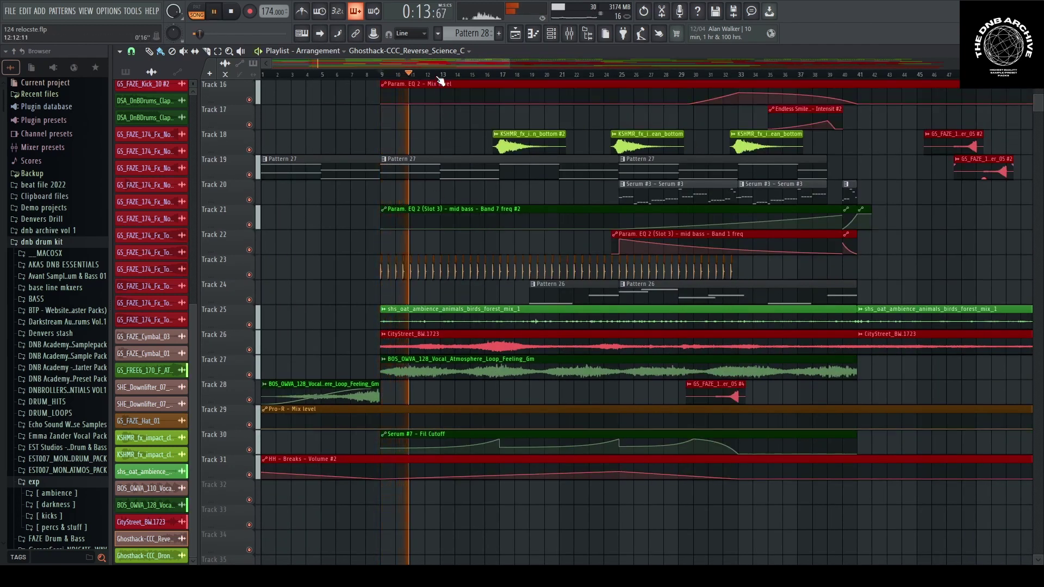
key("space")
Look over the Track 12 to 31 layers, play the whole intro briefly from bar 1, and stop
scroll(431, 84, "up", 3)
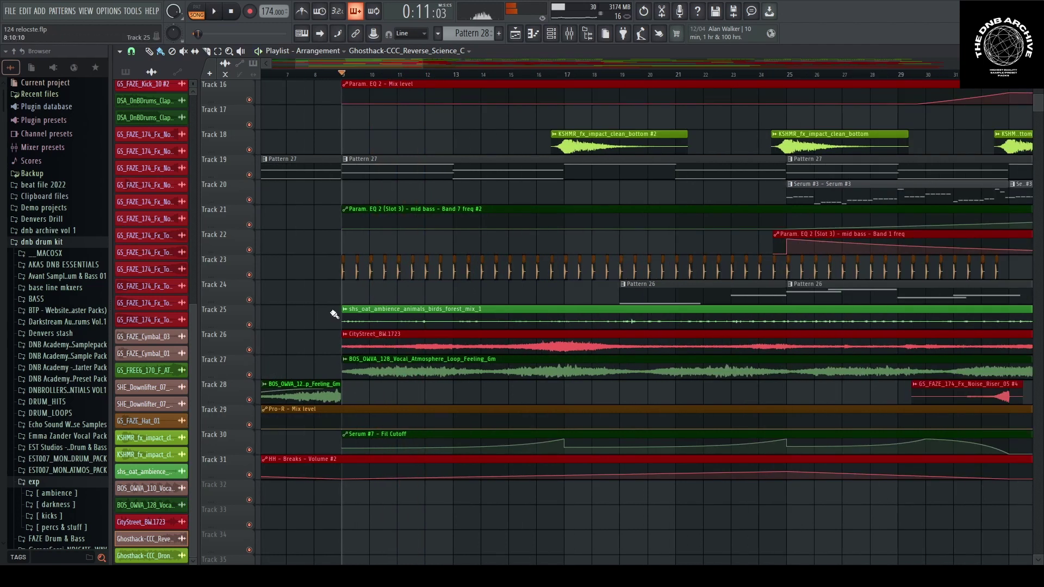
scroll(397, 288, "up", 2)
scroll(391, 389, "down", 3)
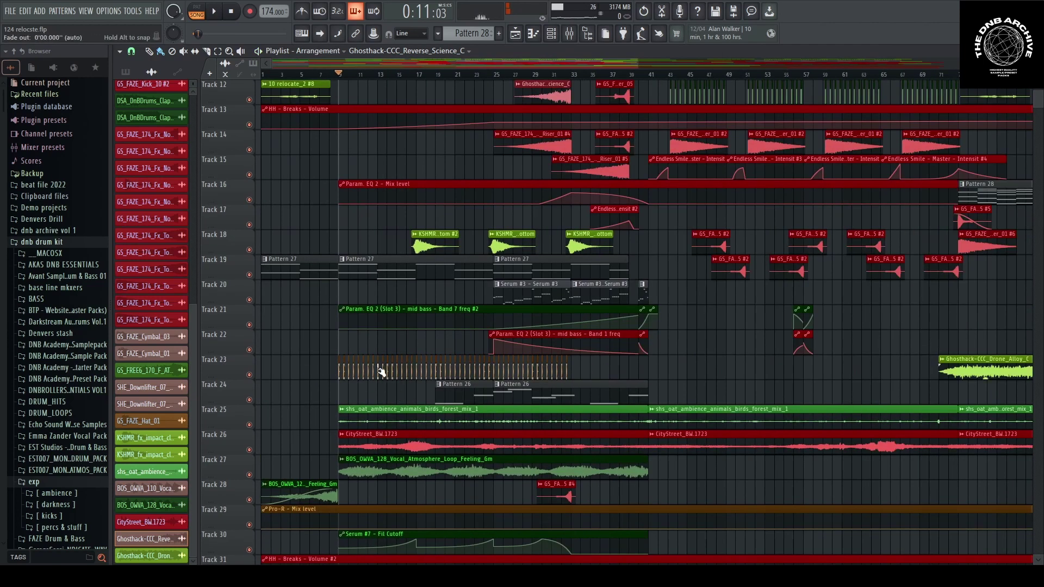
scroll(317, 389, "up", 3)
scroll(317, 389, "down", 4)
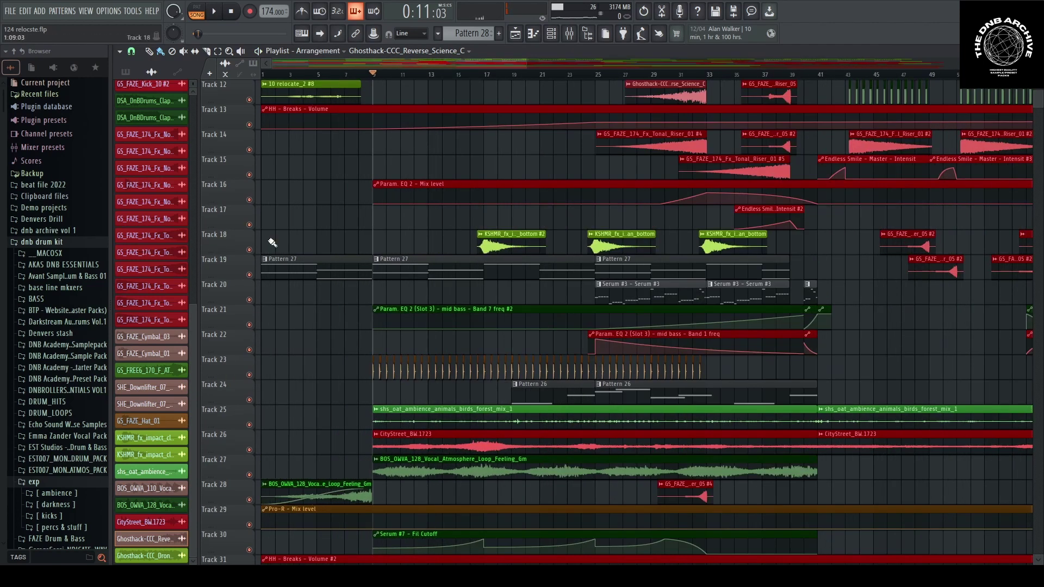
left_click(263, 75)
key("space")
scroll(217, 272, "up", 1)
scroll(223, 319, "up", 2)
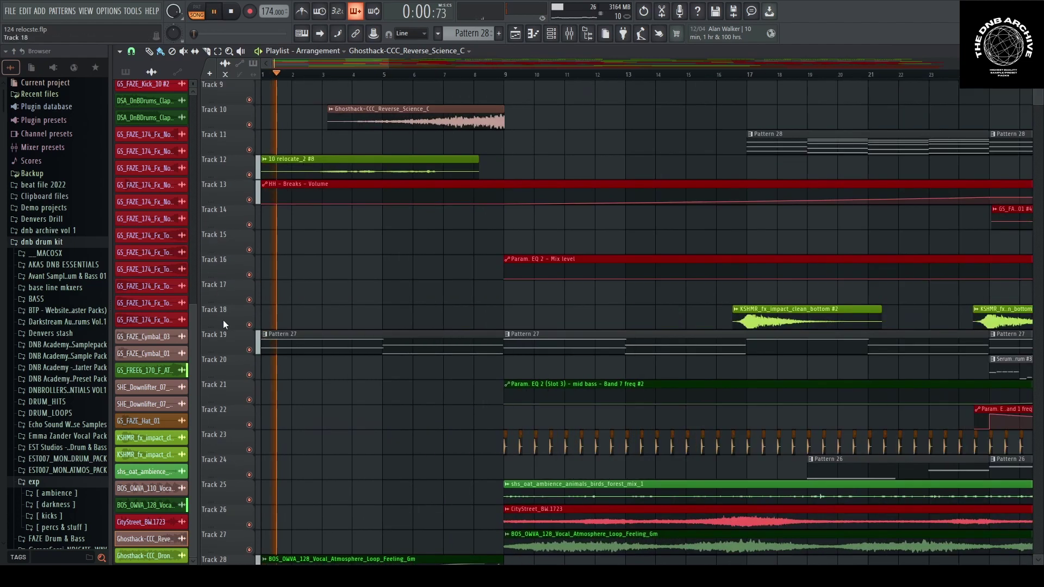
key("space")
Solo Track 19, inspect Pattern 27's Originals Cinematic Pads instrument from the channel rack, and close it
right_click(250, 350)
left_click(326, 332)
left_click(551, 33)
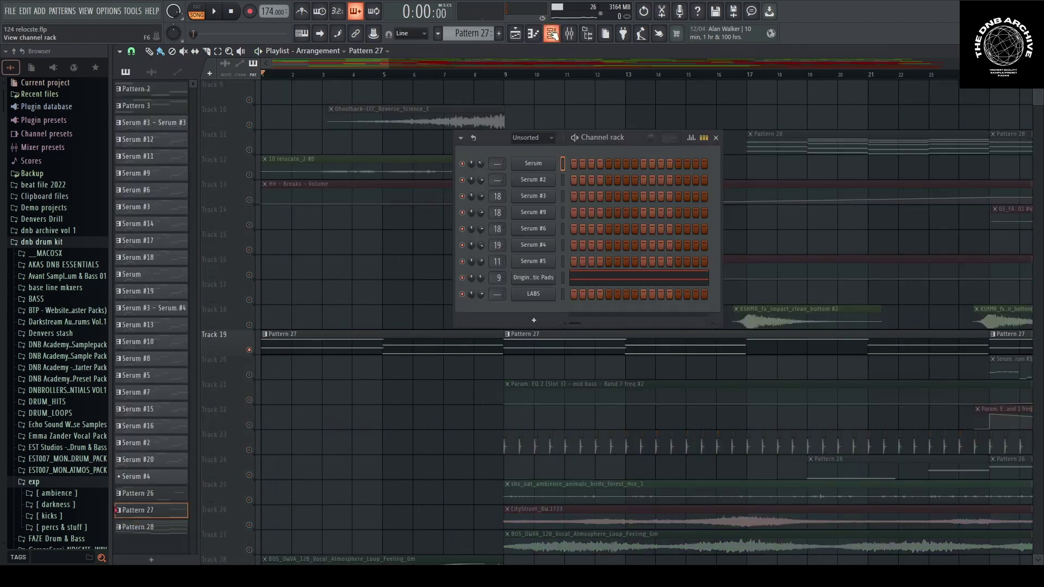
left_click(542, 276)
left_click_drag(477, 314, 499, 161)
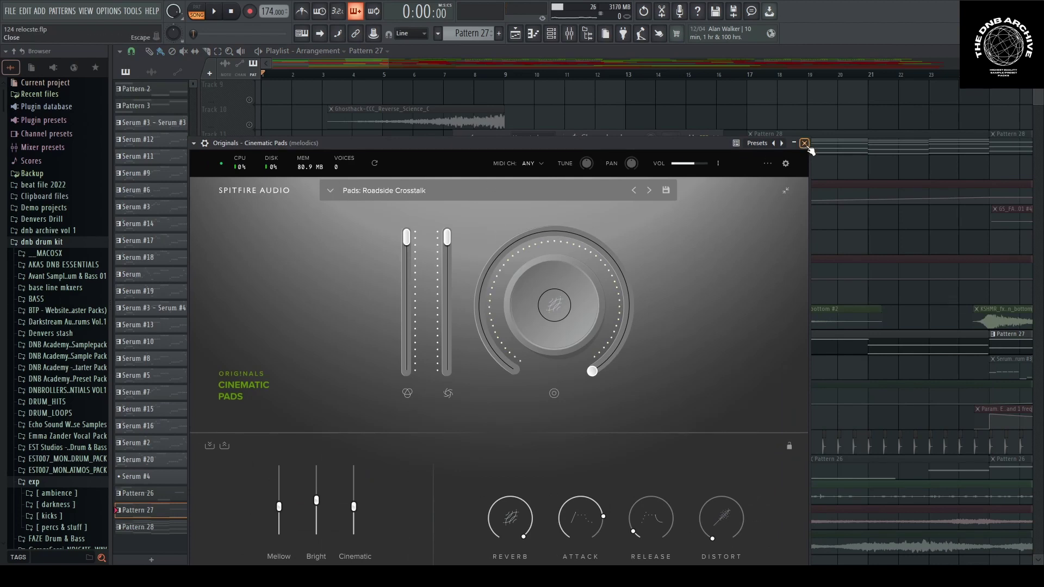
left_click(804, 144)
Solo the Track 19 pad pattern with the Track 29 and 31 automation enabled, and play from the start
right_click(249, 326)
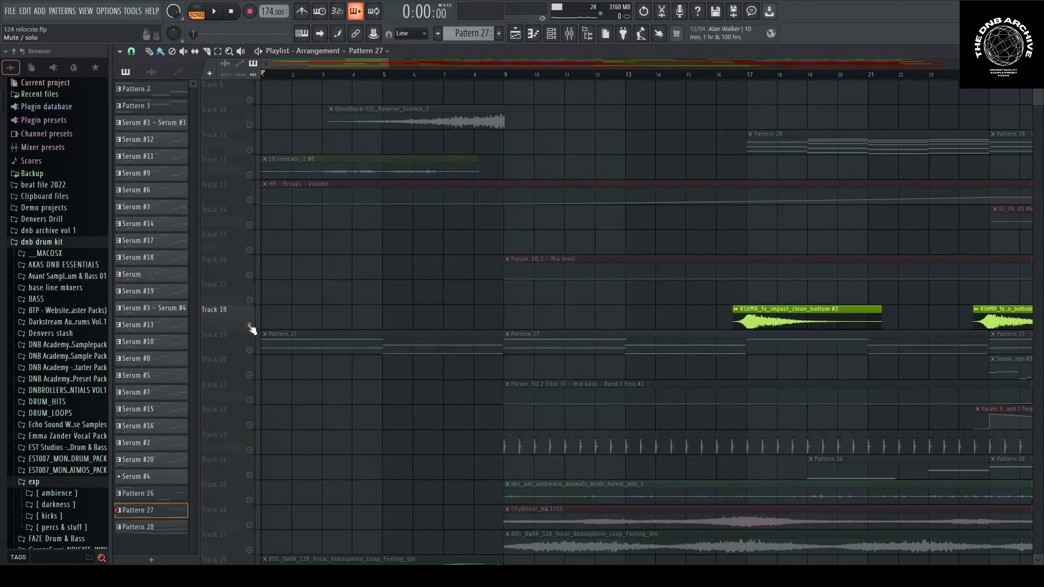
right_click(249, 326)
key("space")
right_click(249, 350)
key("space")
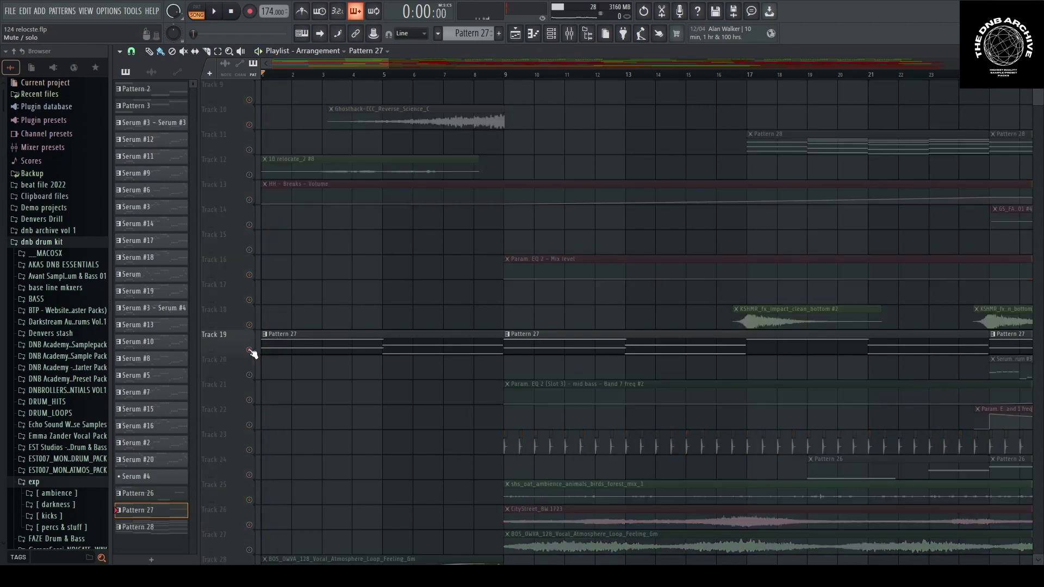
left_click(249, 199)
key("space")
scroll(284, 400, "down", 6)
left_click(249, 450)
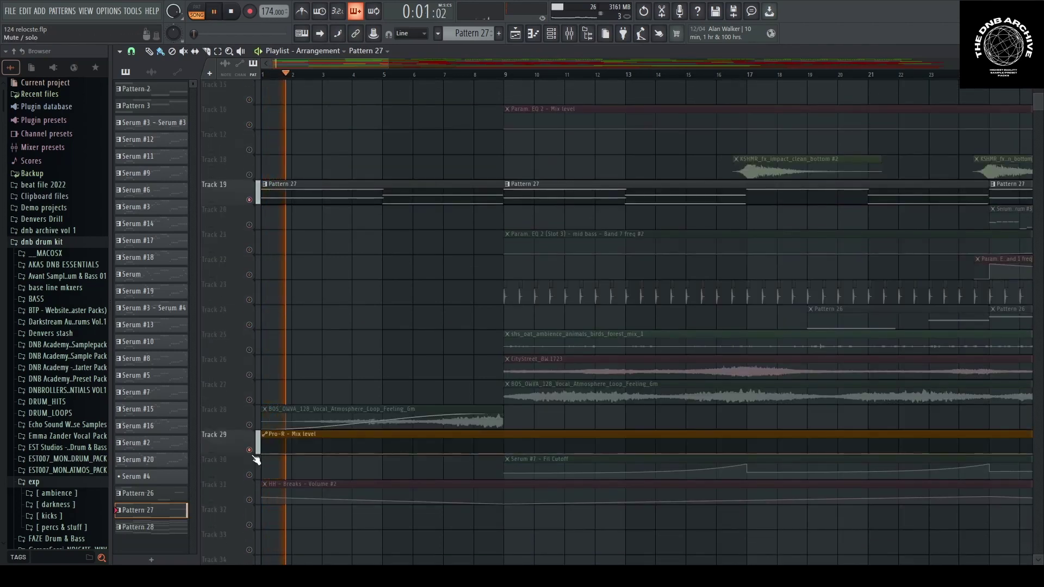
left_click(249, 500)
Examine Pattern 27's notes in the piano roll during playback, show the channel rack, and stop
double_click(411, 196)
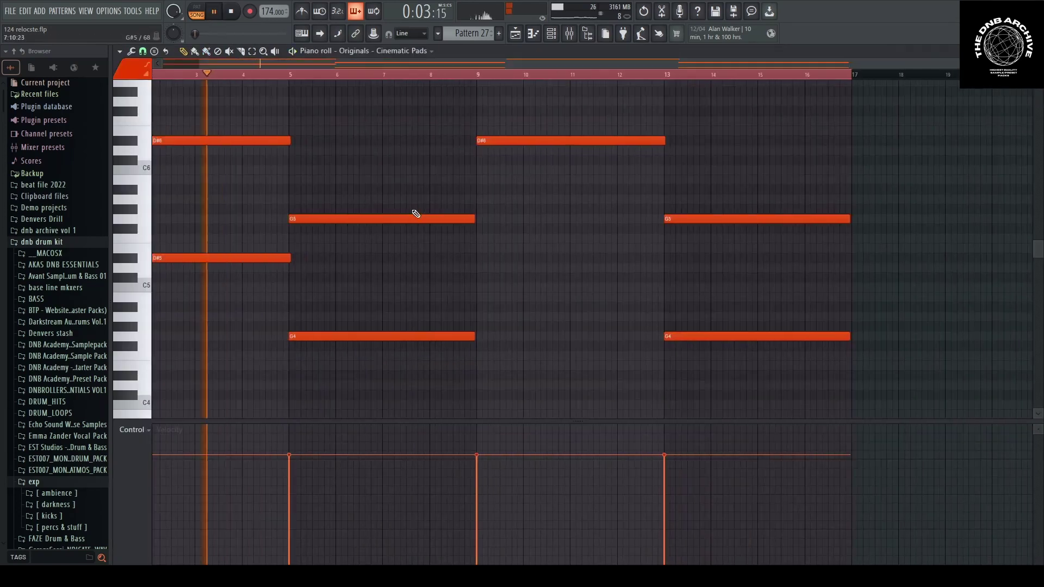
left_click(551, 33)
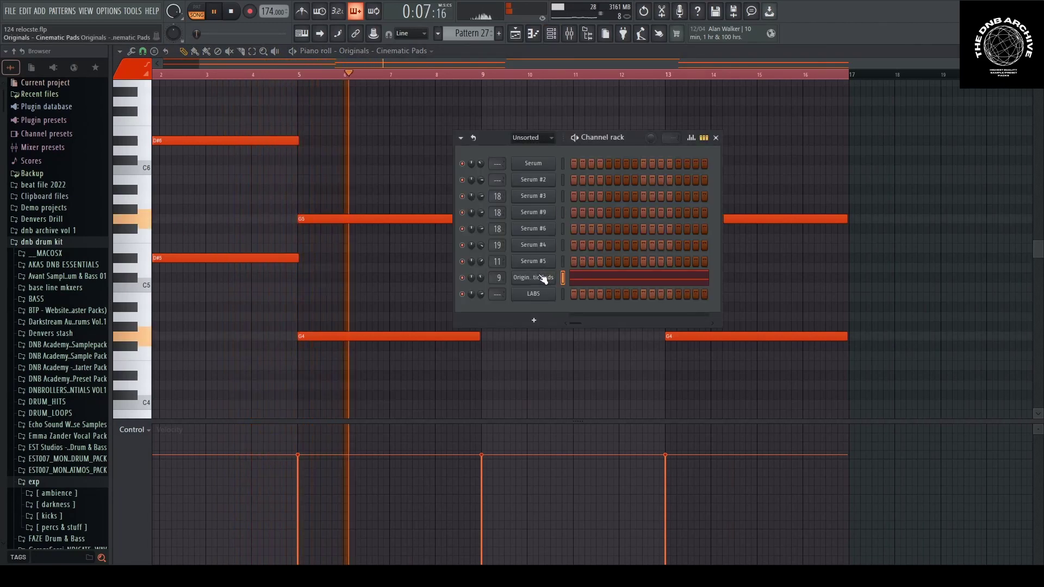
key("space")
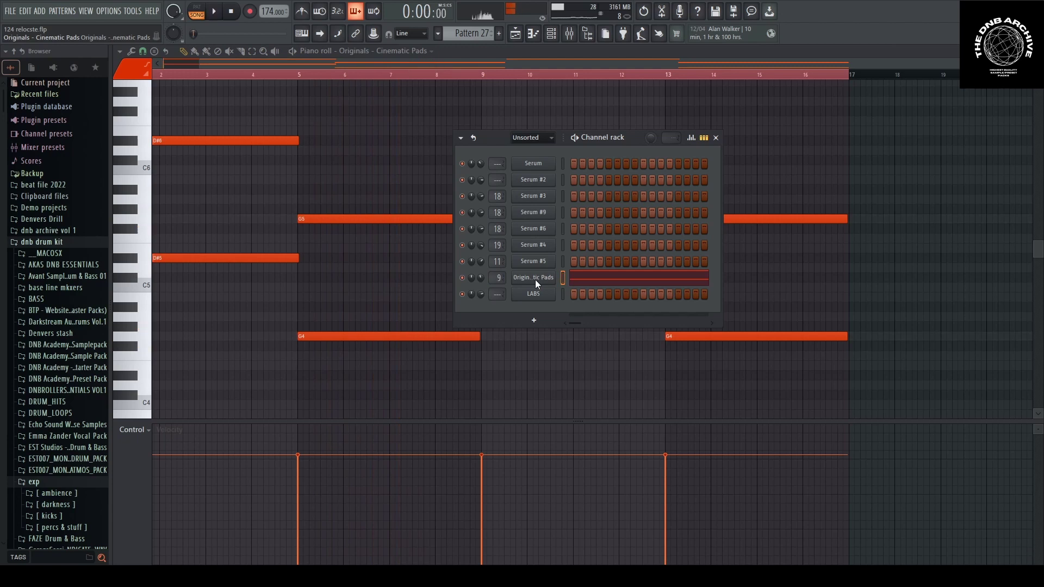
Examine the Originals Cinematic Pads instrument while starting and stopping playback, and close it and the piano roll
left_click(535, 279)
left_click(649, 190)
left_click_drag(556, 146, 694, 191)
key("space")
left_click(667, 222)
left_click(676, 227)
key("space")
key("space")
left_click(718, 230)
left_click(736, 232)
key("space")
left_click(859, 186)
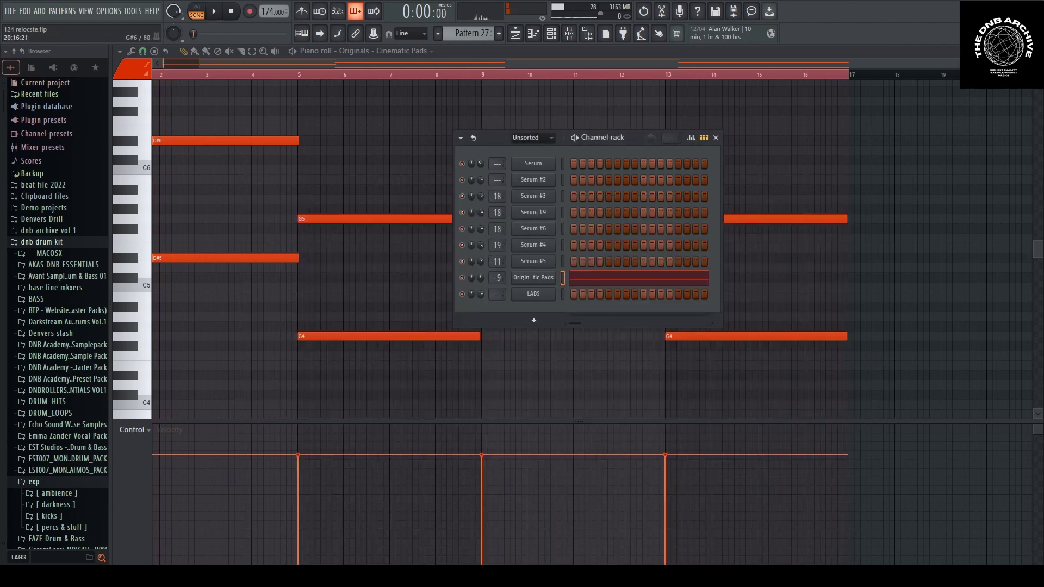
left_click(1035, 51)
Turn the solo off and play all tracks from the start, jumping ahead to bar 9
right_click(364, 318)
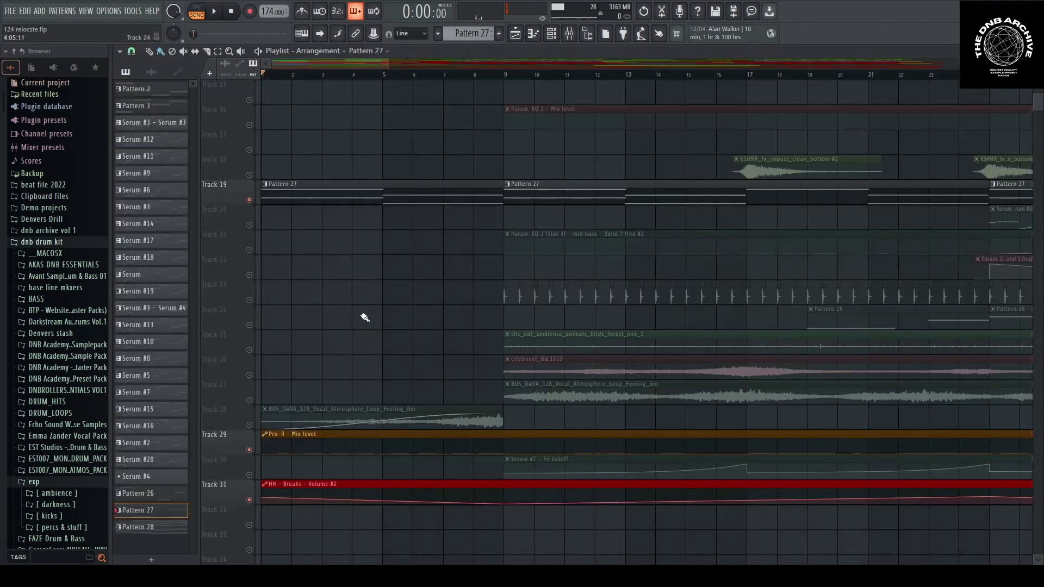
right_click(248, 325)
right_click(249, 325)
key("space")
scroll(329, 356, "down", 2)
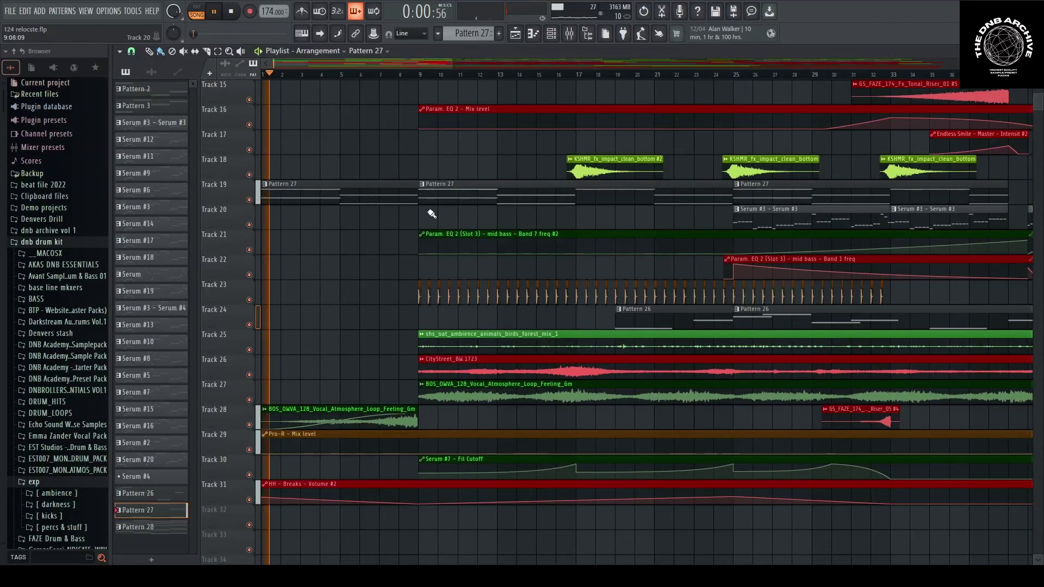
left_click(427, 74)
scroll(396, 296, "down", 2)
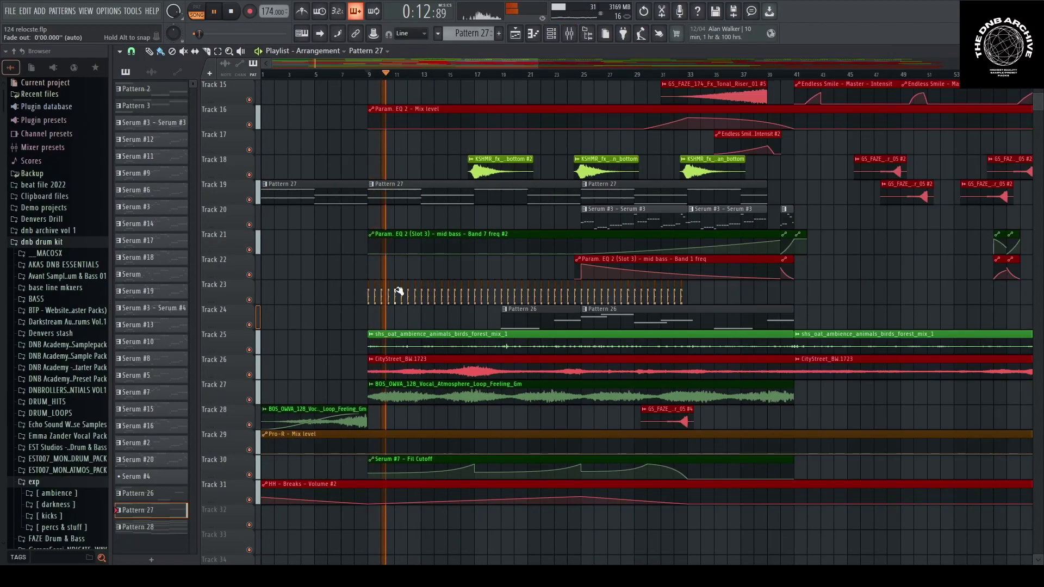
Check the channel rack while the section after bar 9 plays, close it, and view the ambience tracks
scroll(394, 285, "up", 1)
scroll(395, 286, "up", 2)
left_click(551, 34)
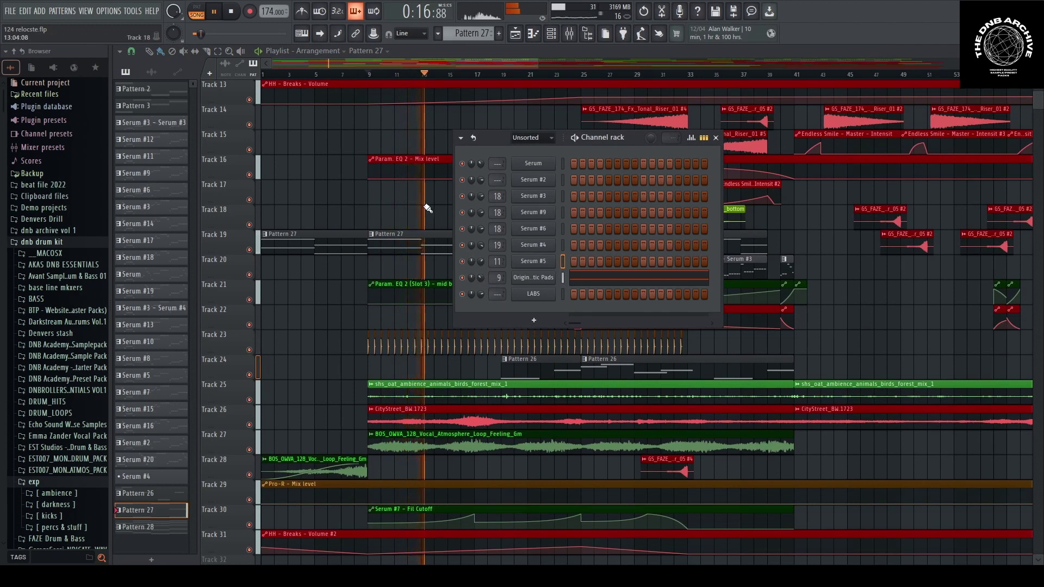
key("F6")
scroll(394, 395, "up", 2)
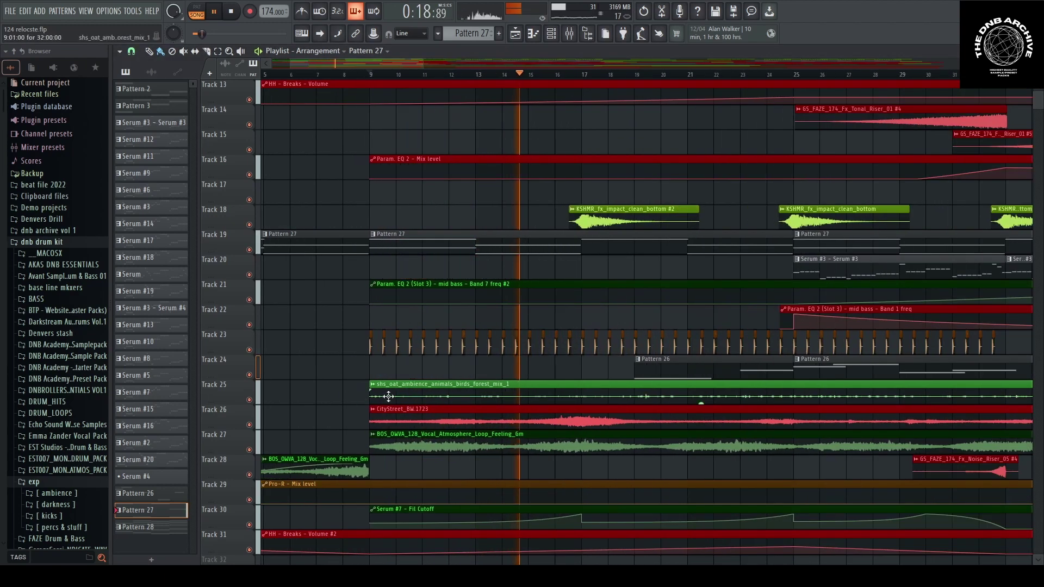
Stop playback and open the forest ambience clip's settings on Track 25, and close them again
key("space")
double_click(394, 395)
left_click(475, 158)
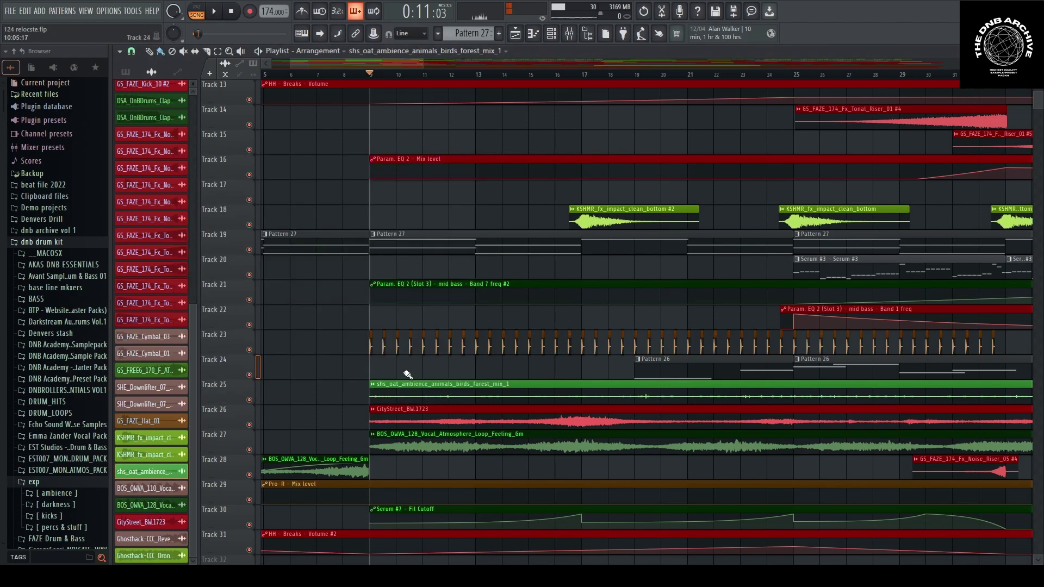
Solo Track 25 and play the forest ambience from bar 9, turning automation Tracks 29, 30 and 31 back on
scroll(406, 373, "down", 1)
right_click(250, 375)
key("space")
scroll(256, 383, "down", 2)
left_click(249, 475)
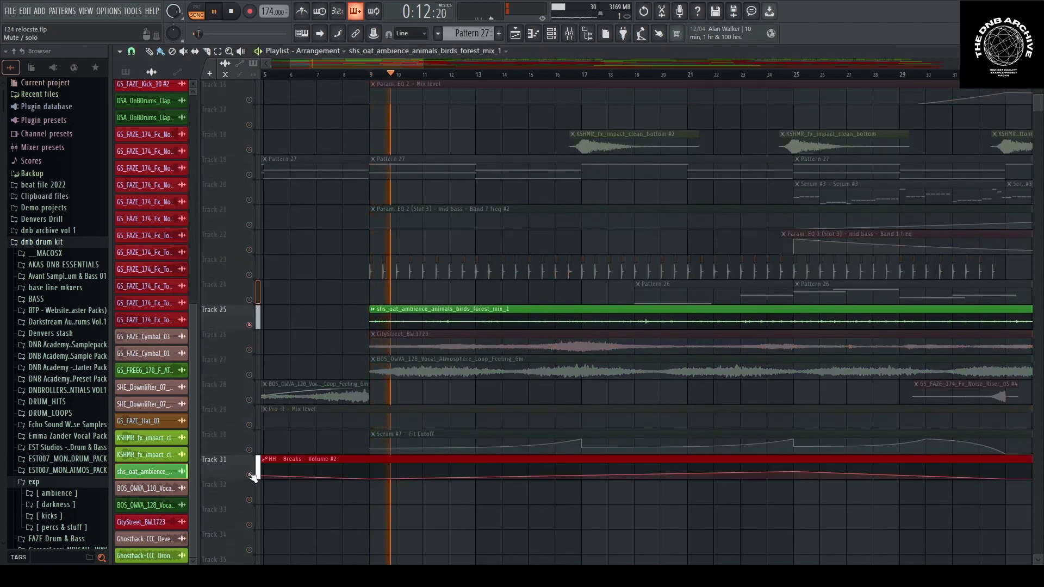
left_click(249, 425)
left_click(249, 450)
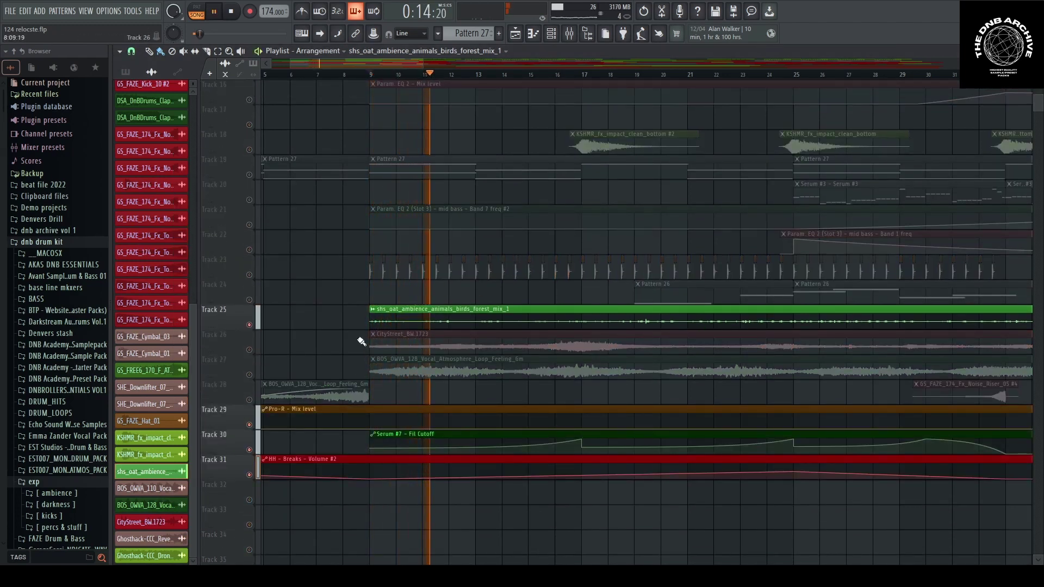
scroll(400, 366, "down", 3)
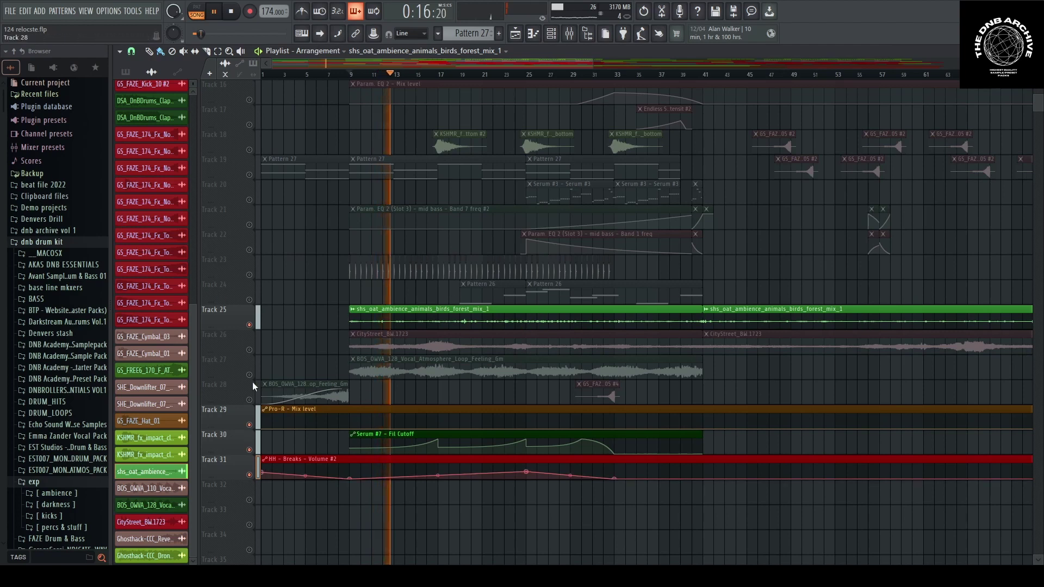
Stop playback, slice the forest ambience at bar 17, copy its first eight bars to bar 1 with a fade-in, and restore all tracks
key("space")
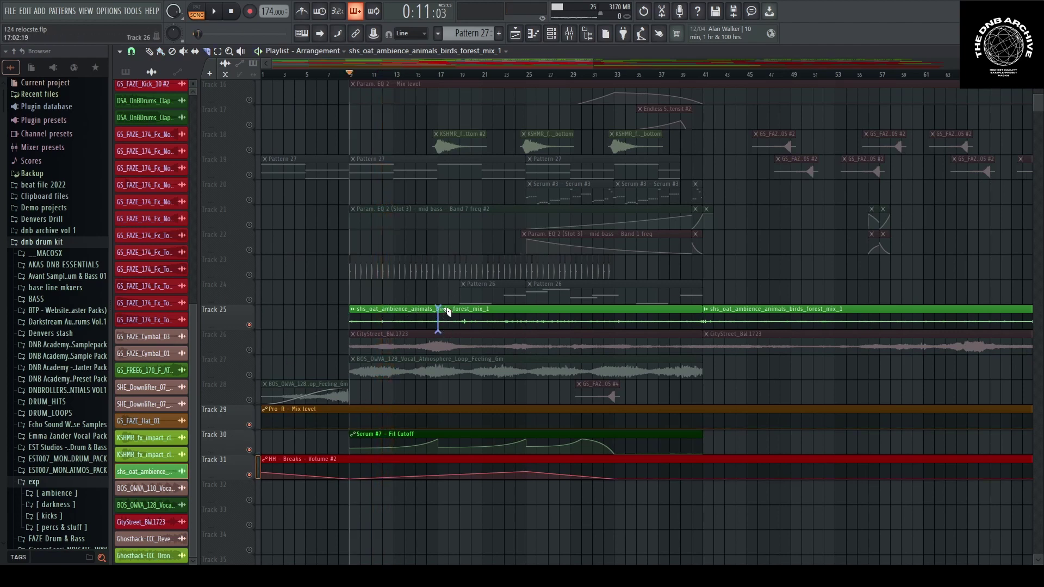
left_click_drag(409, 319, 309, 317)
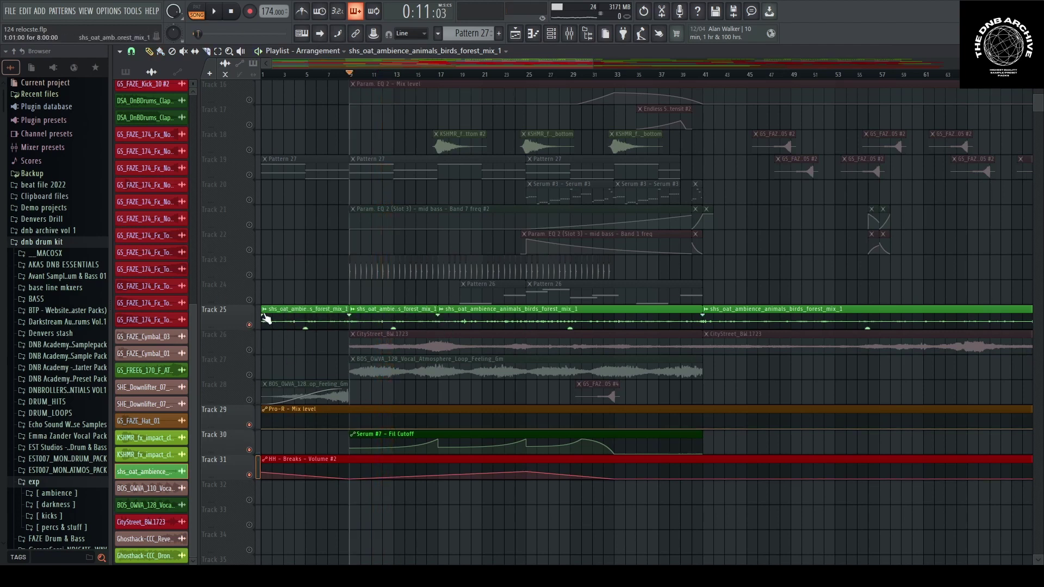
right_click(250, 326)
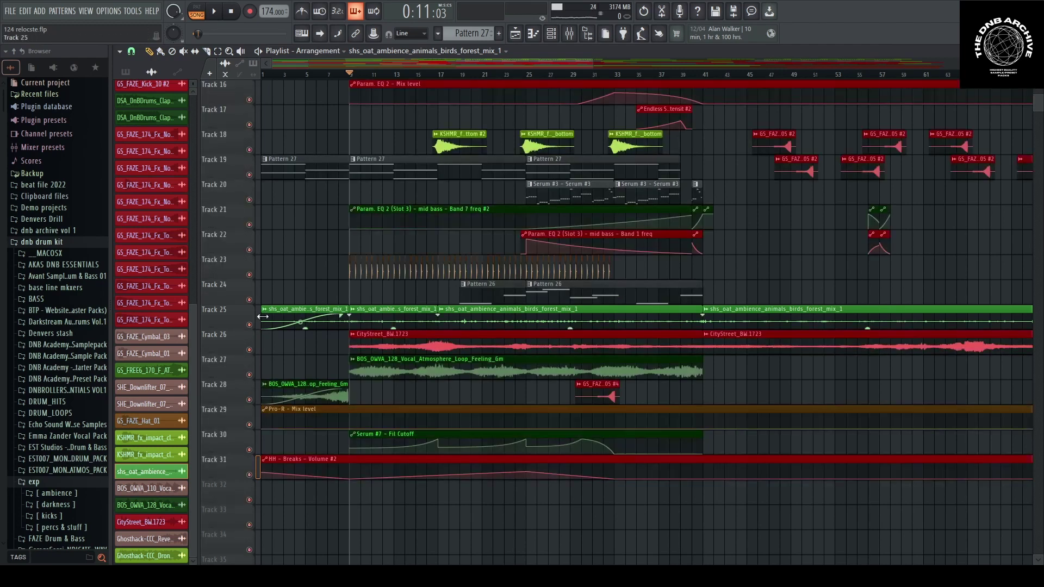
Open the CityStreet_BW.1723 clip's settings on Track 26 and close them again
scroll(371, 326, "up", 3)
double_click(391, 335)
key("Escape")
scroll(346, 342, "down", 3)
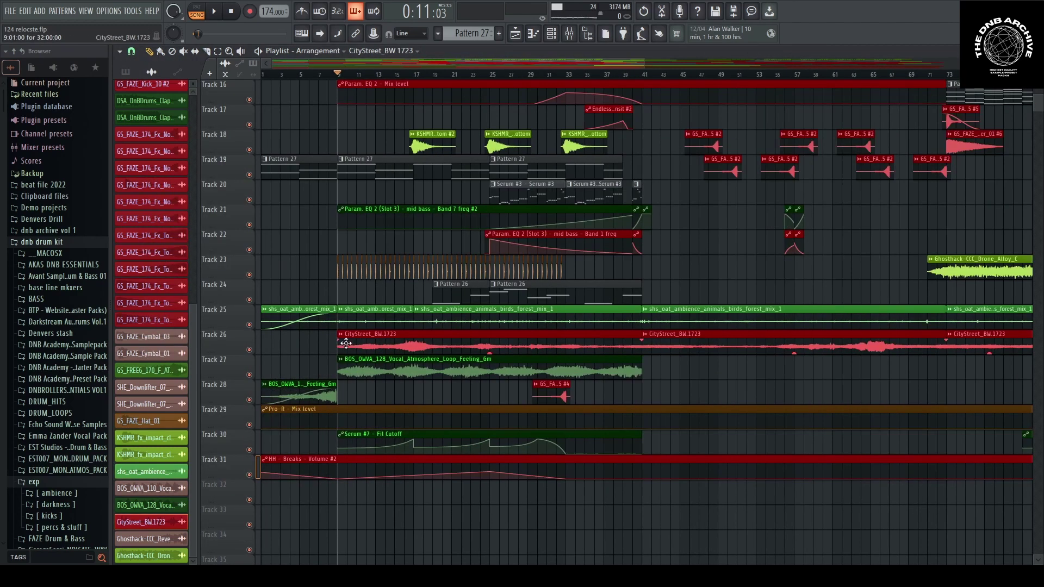
Solo Track 26 and play the city street ambience with automation Tracks 29, 30 and 31 turned back on, and stop
right_click(250, 350)
key("space")
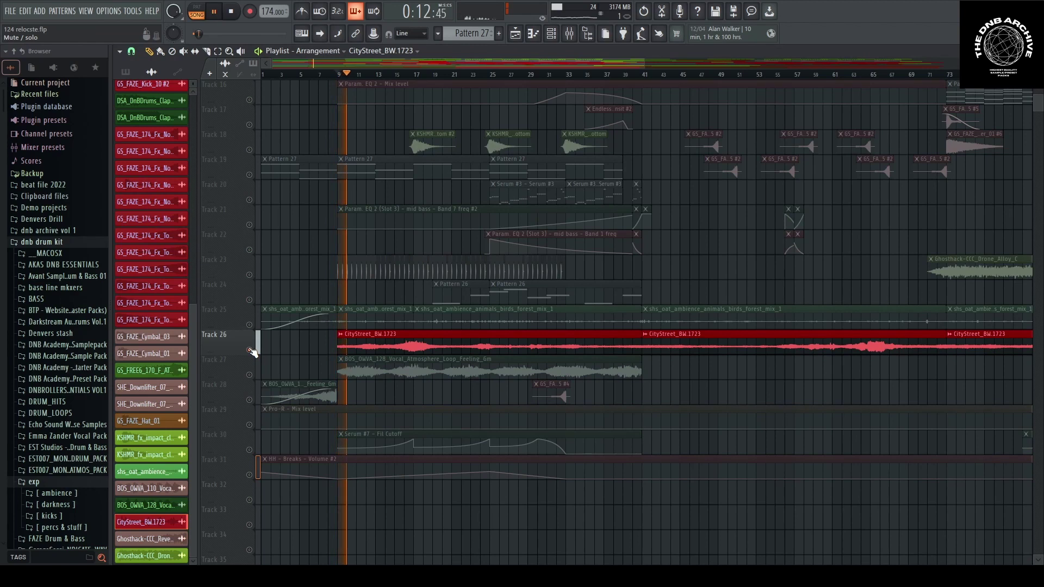
left_click(249, 424)
left_click(249, 474)
left_click(249, 449)
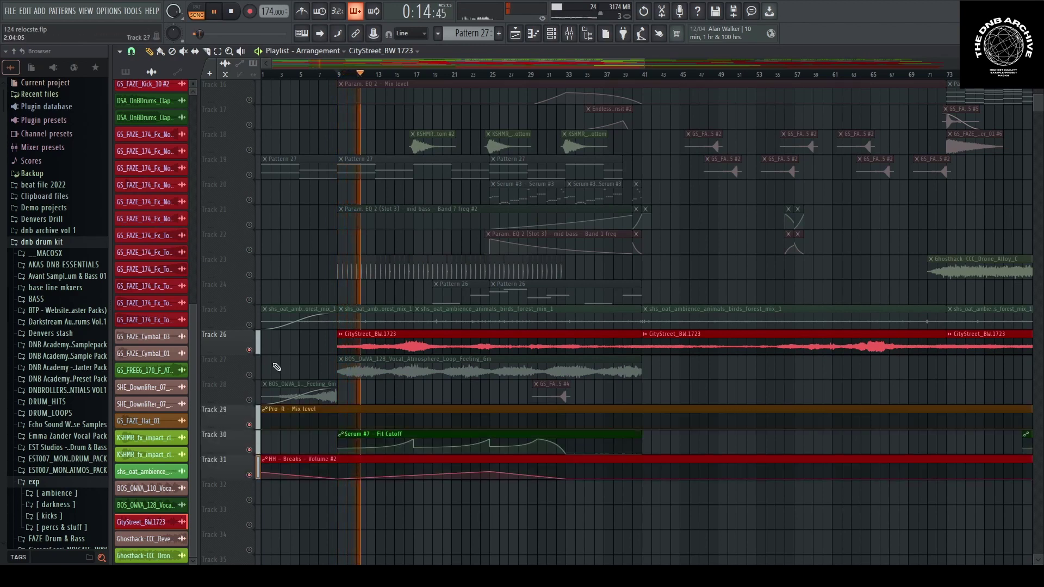
key("space")
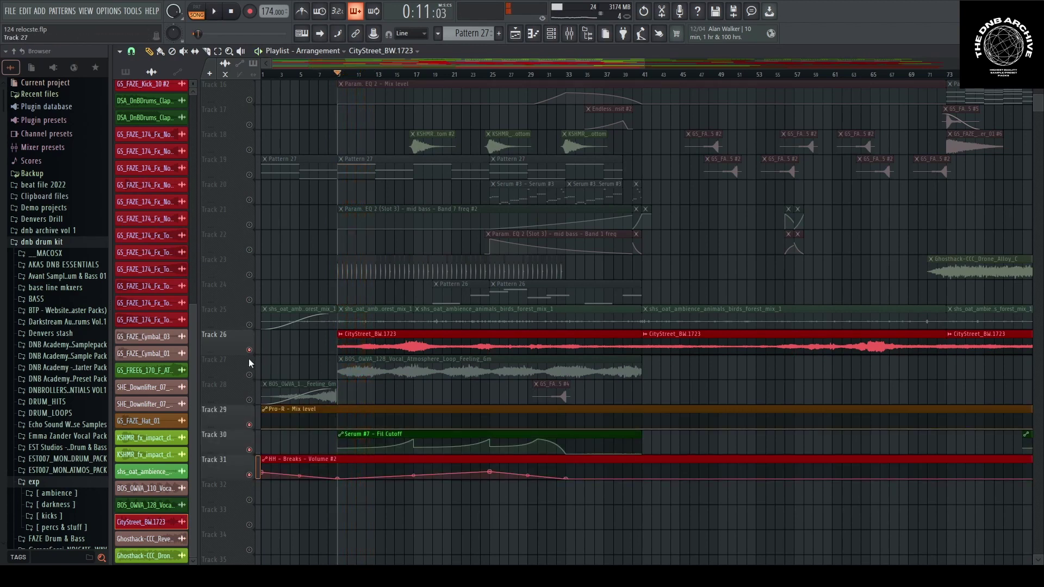
Play the city street ambience on Track 26 together with the vocal atmosphere loop on Track 27, and stop
left_click(250, 351)
scroll(400, 370, "up", 2)
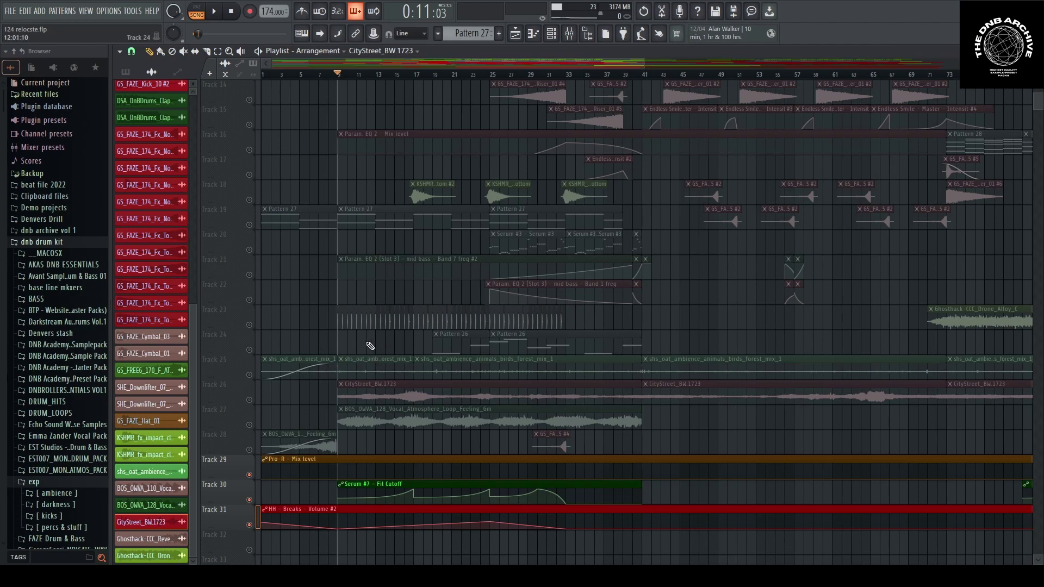
left_click(249, 400)
left_click(249, 425)
key("space")
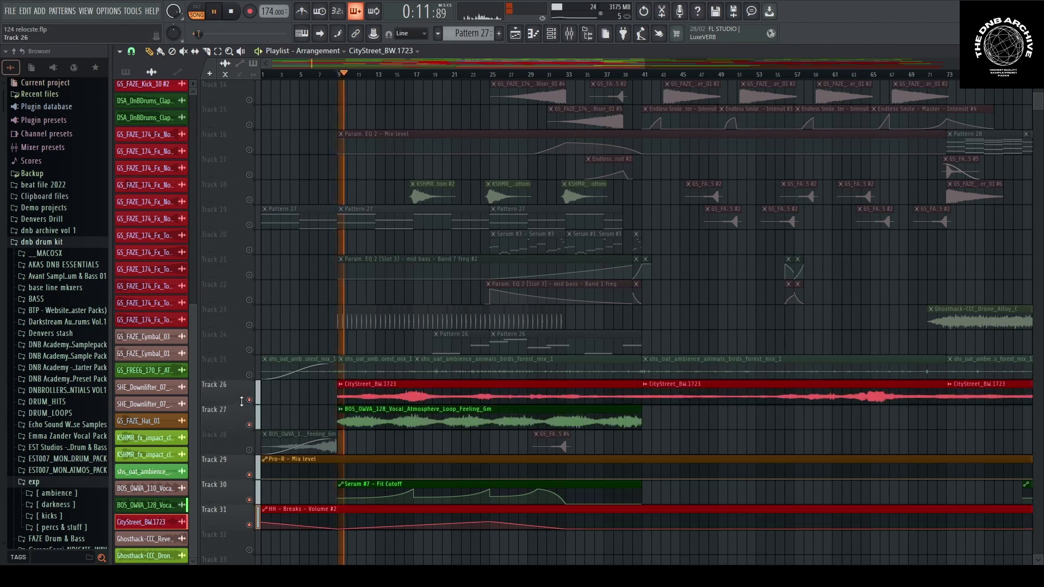
key("space")
Turn all tracks back on, play the full mix from bar 9, and stop
right_click(250, 400)
right_click(250, 400)
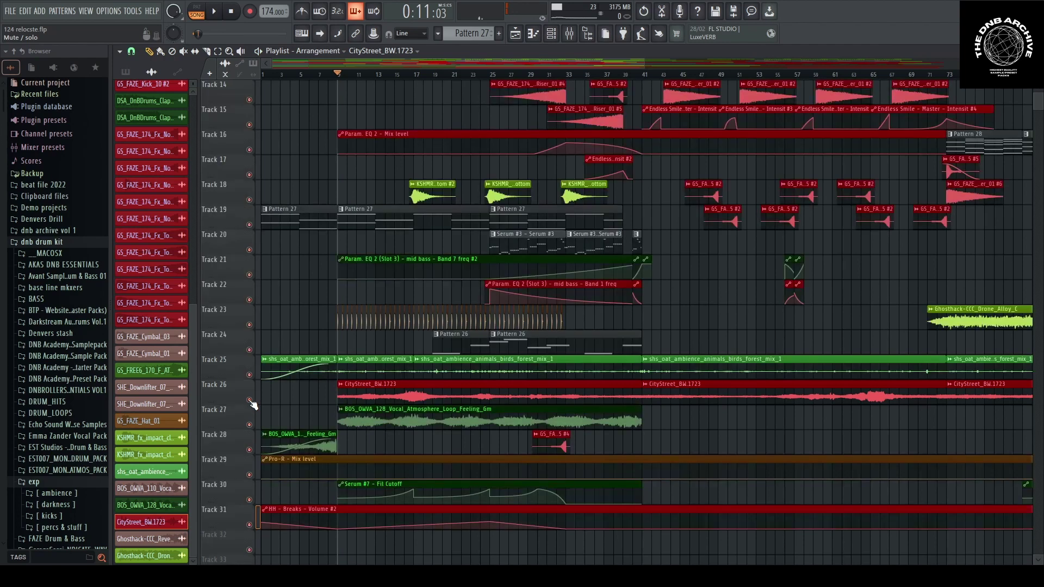
key("space")
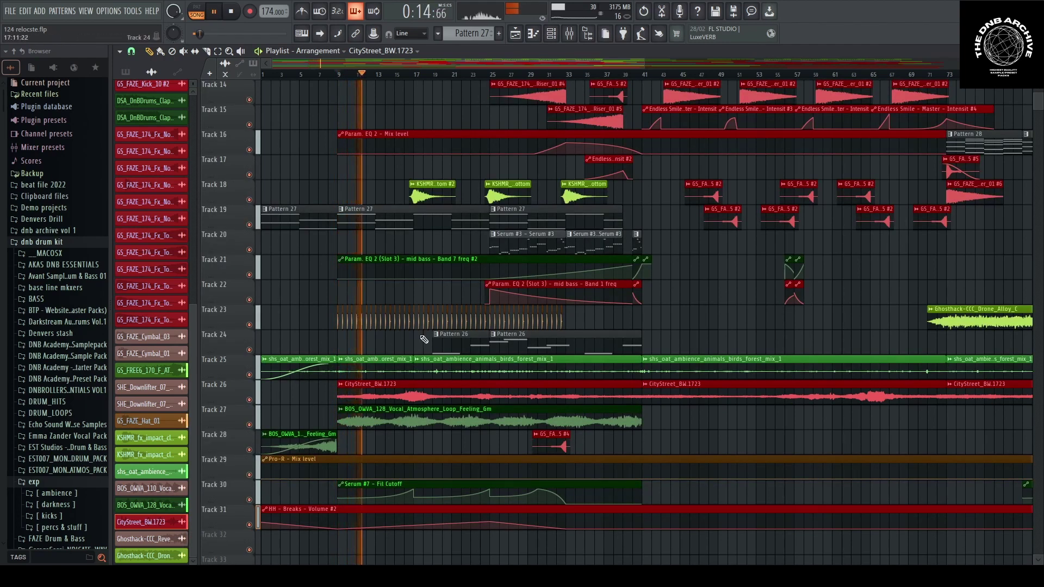
key("space")
Solo Track 27, play it with automation Tracks 29, 30 and 31 turned on, and open the vocal atmosphere clip's settings
right_click(251, 426)
key("space")
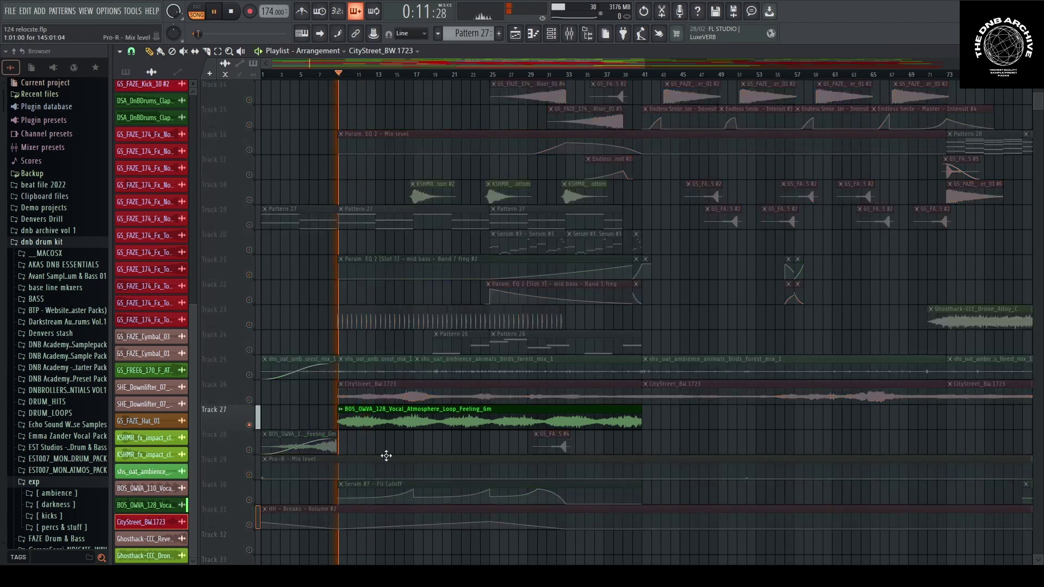
left_click(249, 500)
left_click(249, 475)
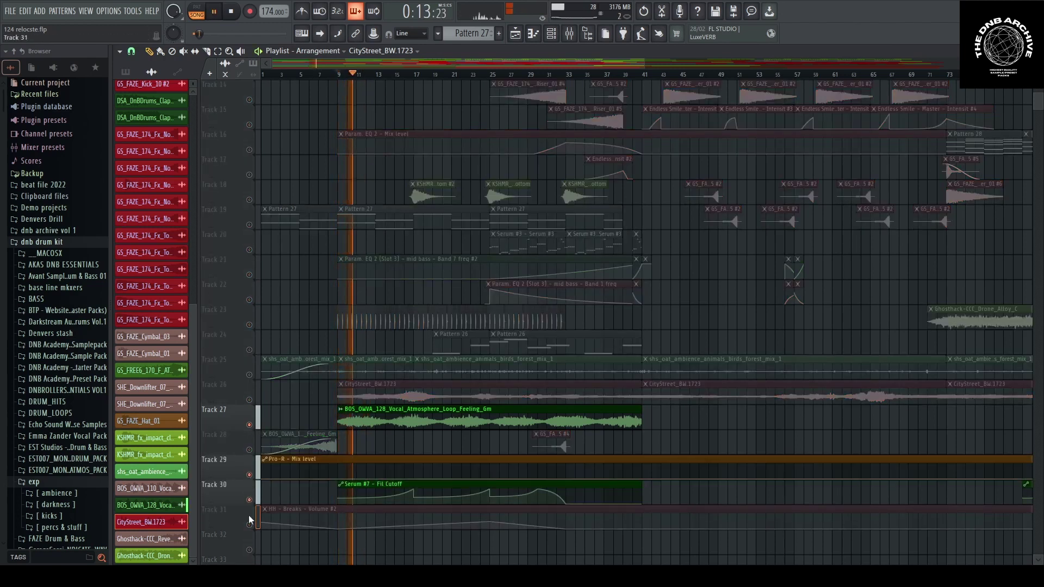
left_click(250, 524)
double_click(447, 409)
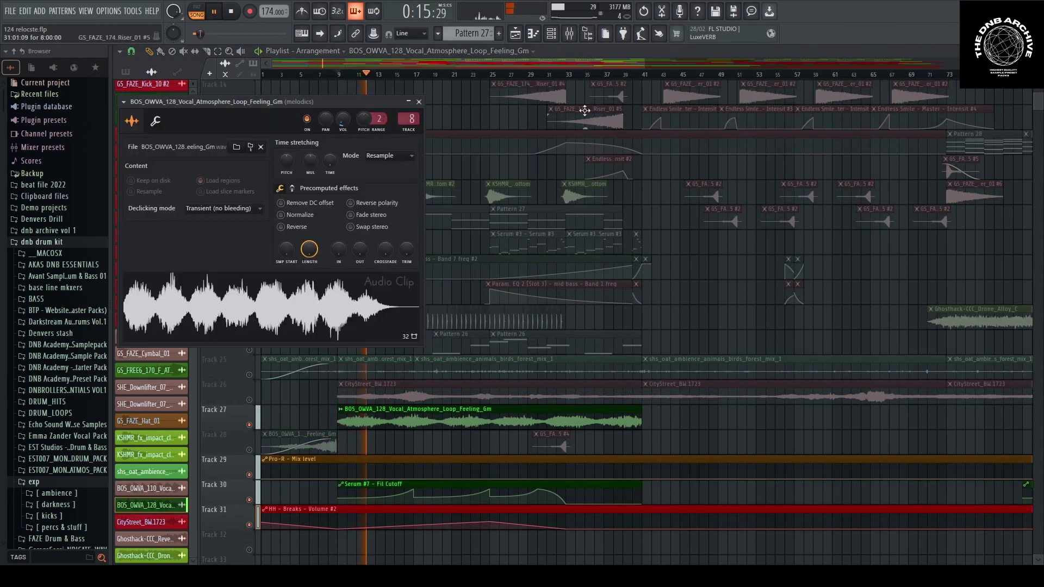
Stop playback, examine the Parametric EQ 2 and Reeverb 2 on melodics mixer track 8, and move the EQ's band 1 high-pass to about 752 Hz
left_click(573, 37)
key("space")
left_click(742, 356)
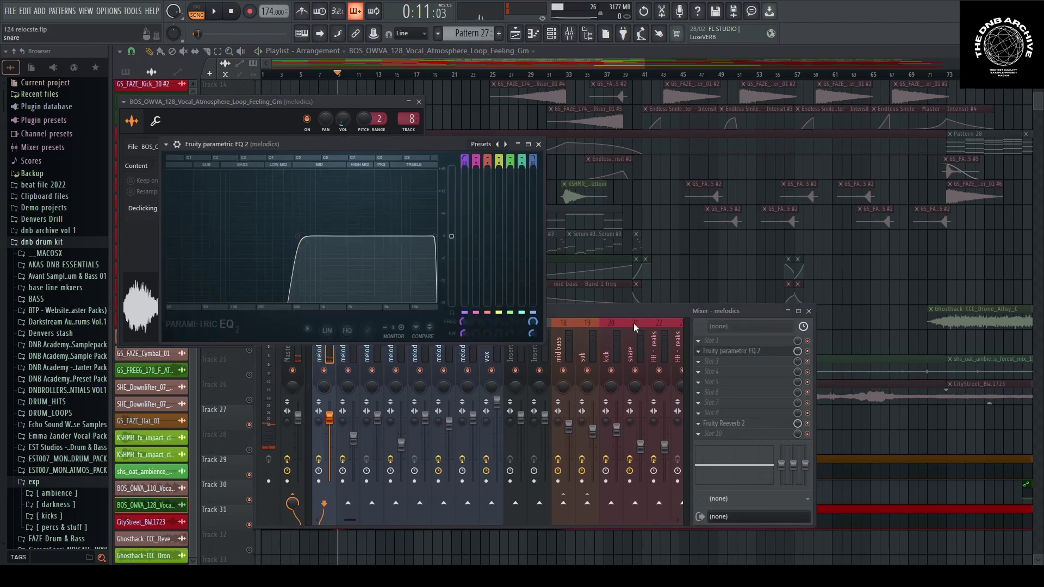
left_click(724, 425)
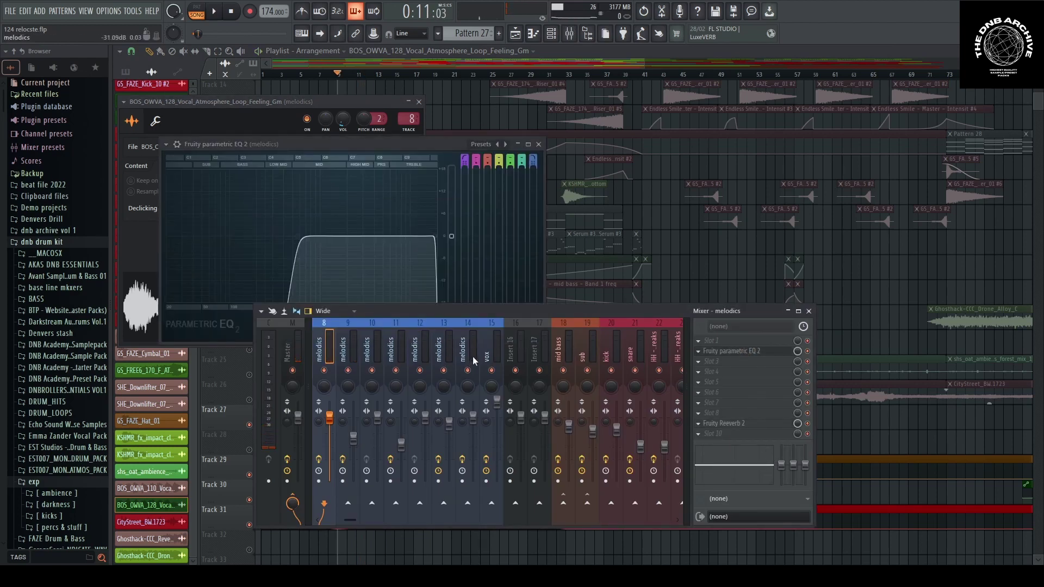
left_click(735, 353)
left_click(710, 353)
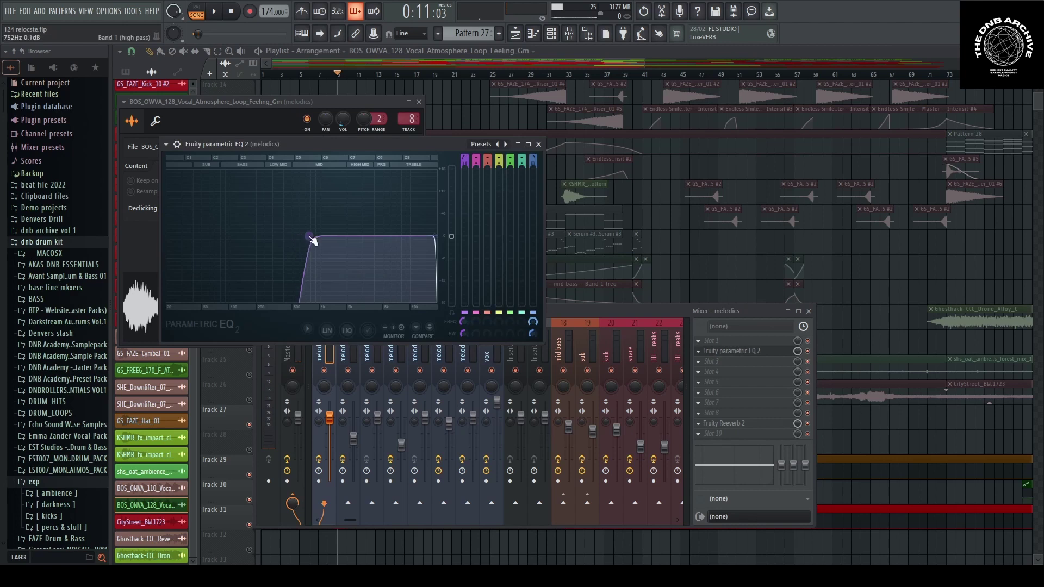
Close the plugin windows, turn the Track 27 solo off, play all tracks from bar 9, and stop
right_click(691, 277)
right_click(249, 374)
right_click(249, 375)
key("space")
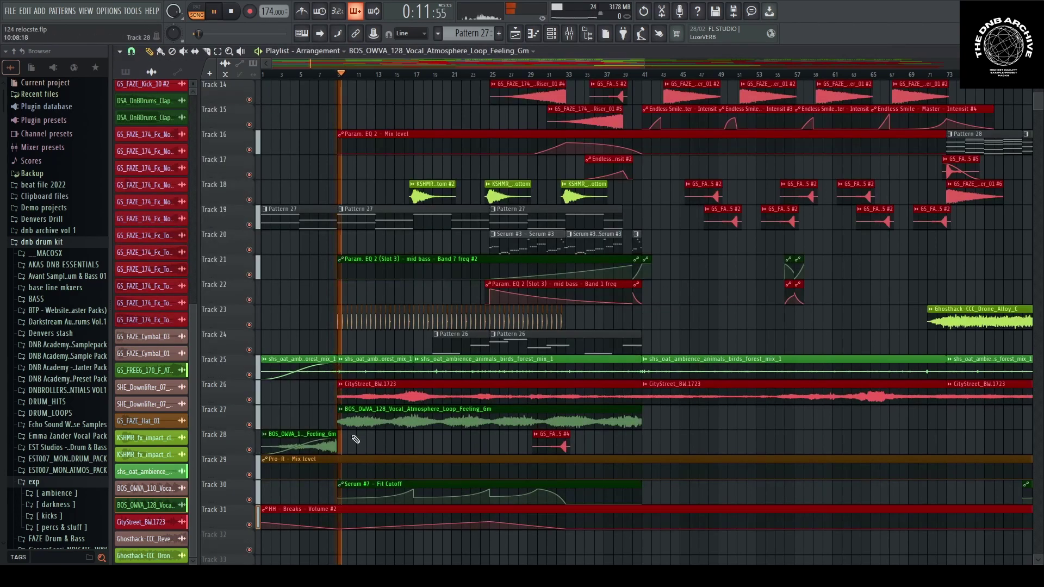
key("space")
Reopen the vocal atmosphere clip's Parametric EQ 2, watch its spectrum during playback, stop, and close all windows
double_click(368, 419)
left_click(569, 35)
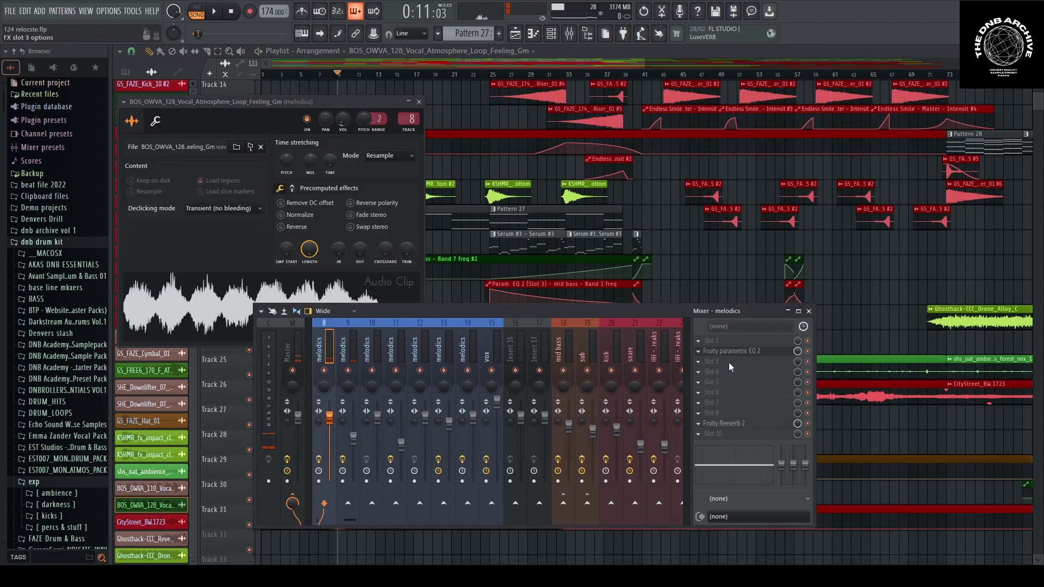
left_click(742, 352)
key("space")
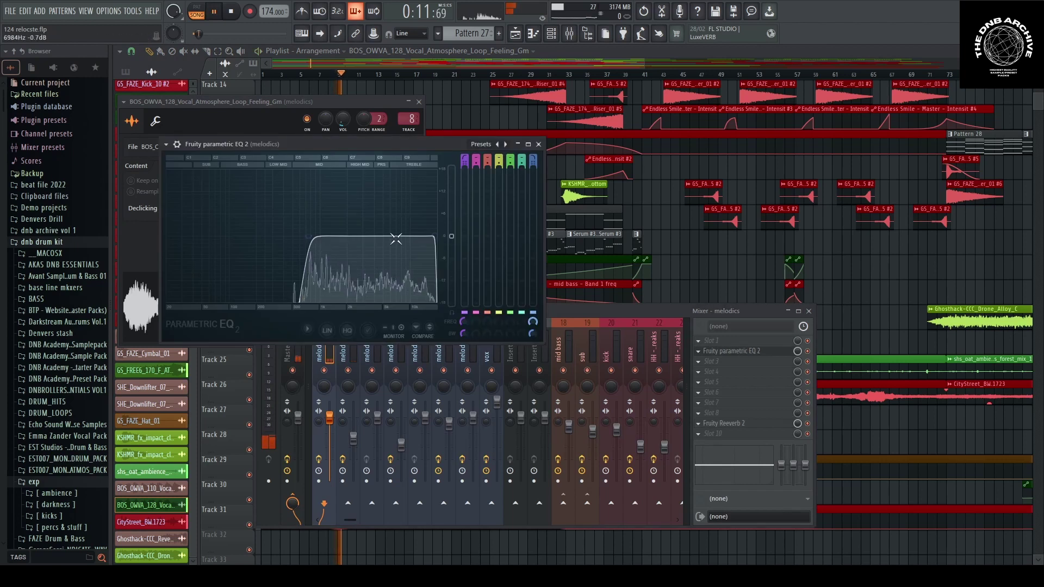
key("space")
key("F12")
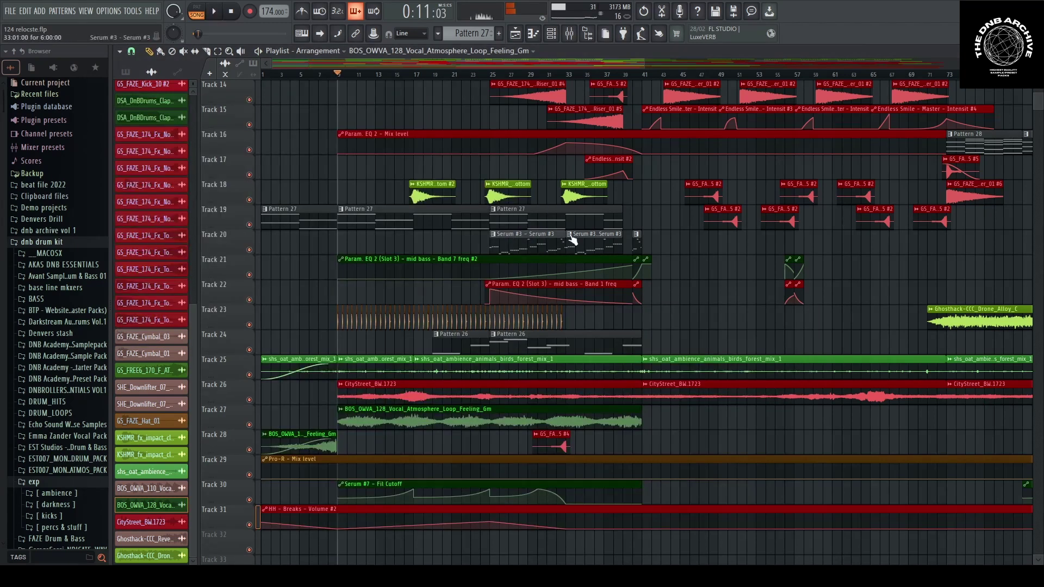
Place the playhead at bar 17 and play the section where Pattern 28 starts
scroll(395, 383, "down", 2)
scroll(425, 382, "up", 2)
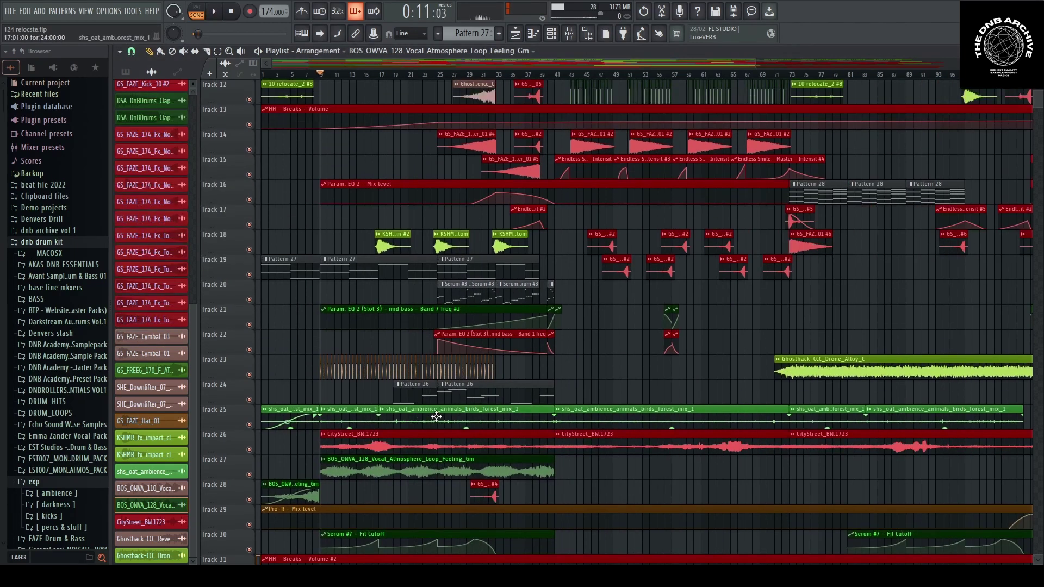
scroll(476, 143, "up", 4)
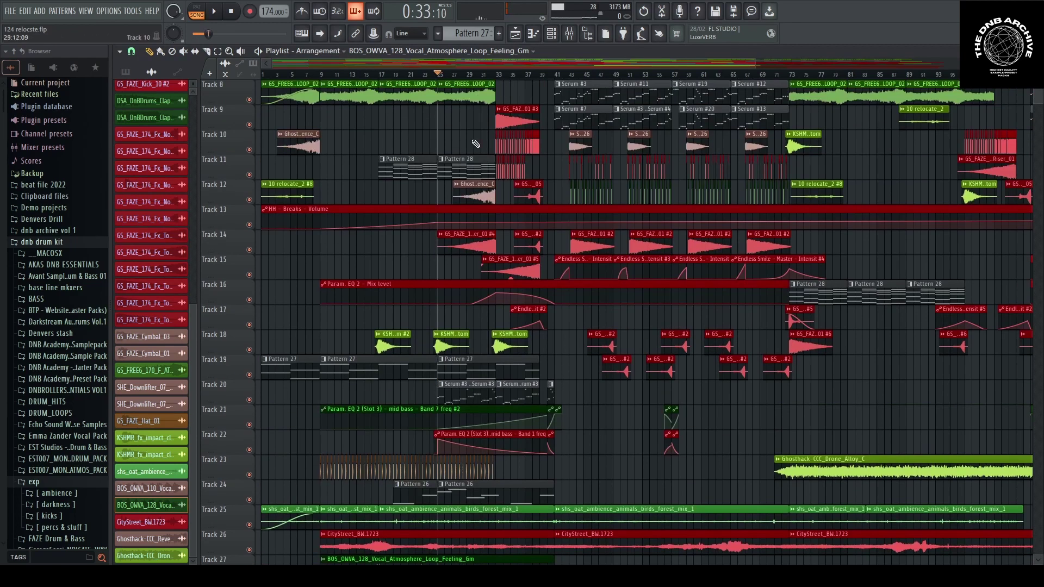
left_click_drag(386, 77, 379, 78)
scroll(372, 248, "up", 3)
key("space")
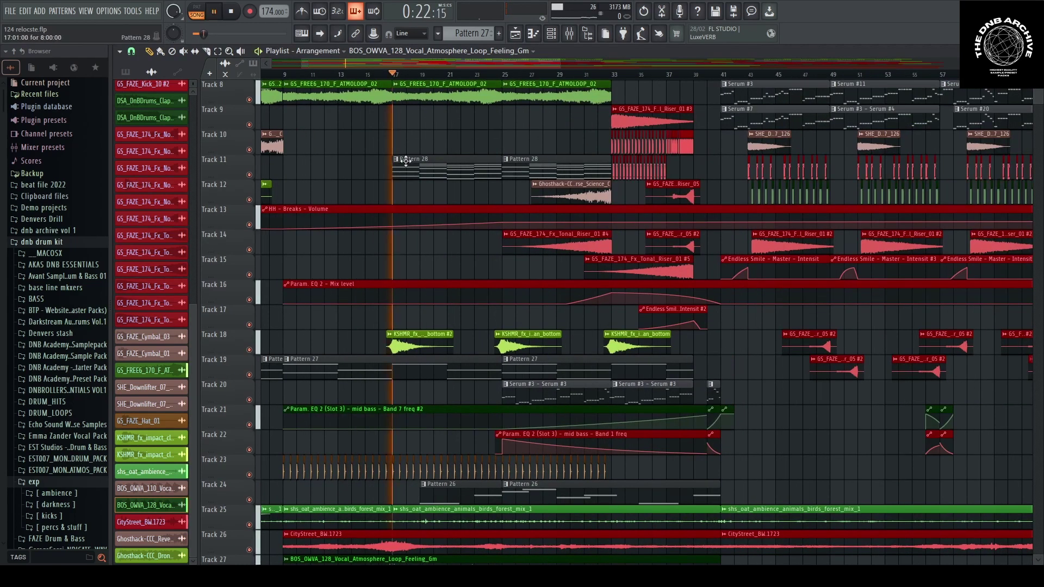
Select Pattern 28 on Track 11, examine its LABS instrument with the Autograph Grand preset from the channel rack, and close the instrument
left_click(417, 170)
left_click(558, 35)
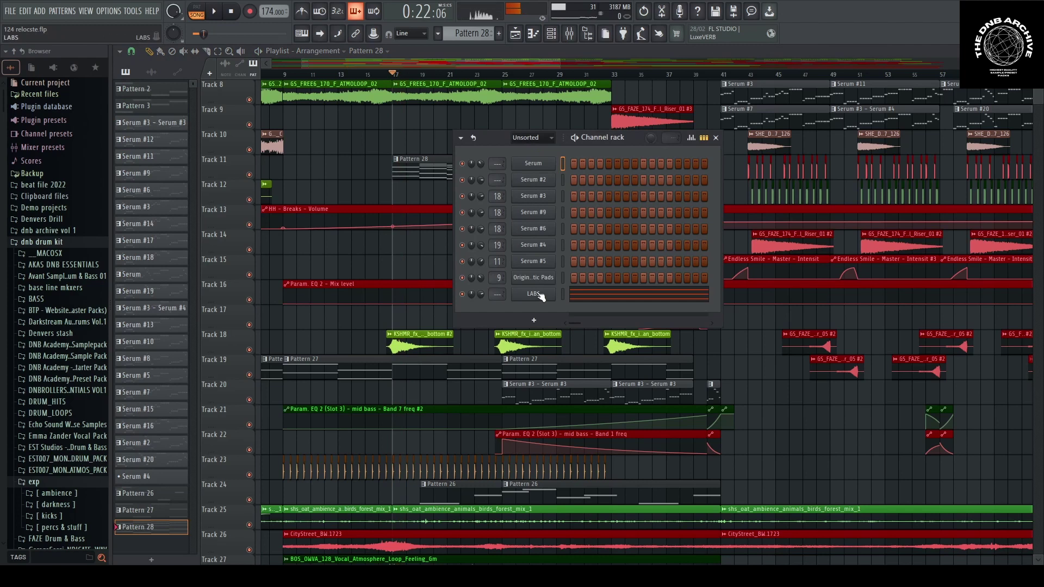
left_click(552, 294)
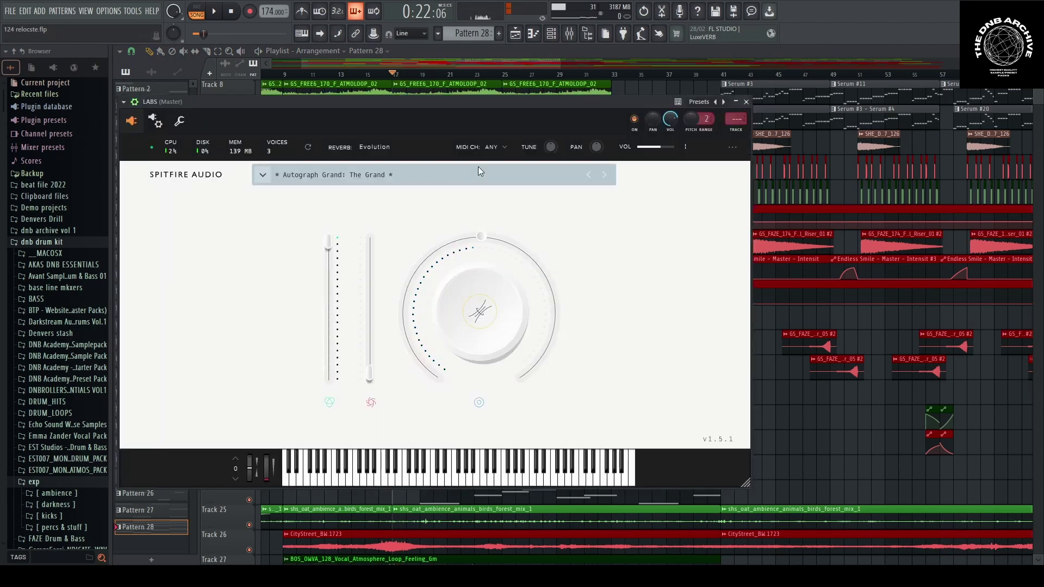
left_click(746, 102)
left_click(519, 295)
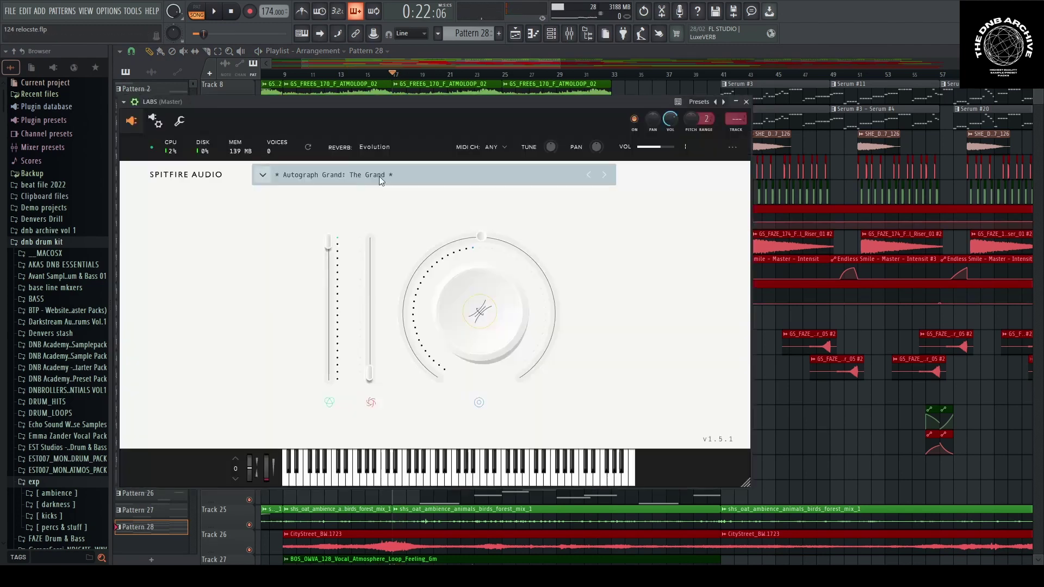
left_click_drag(499, 101, 605, 132)
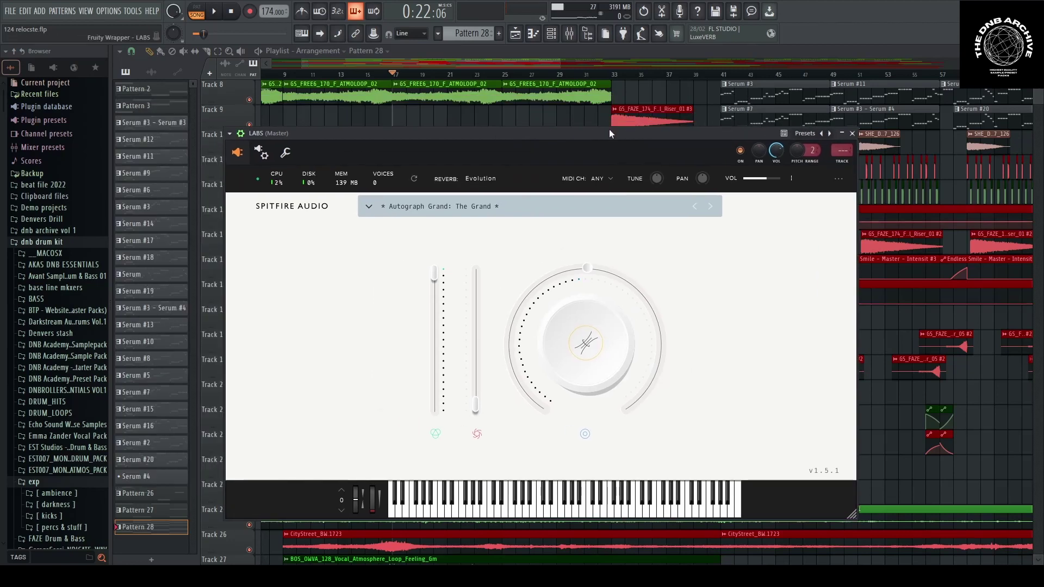
left_click(852, 134)
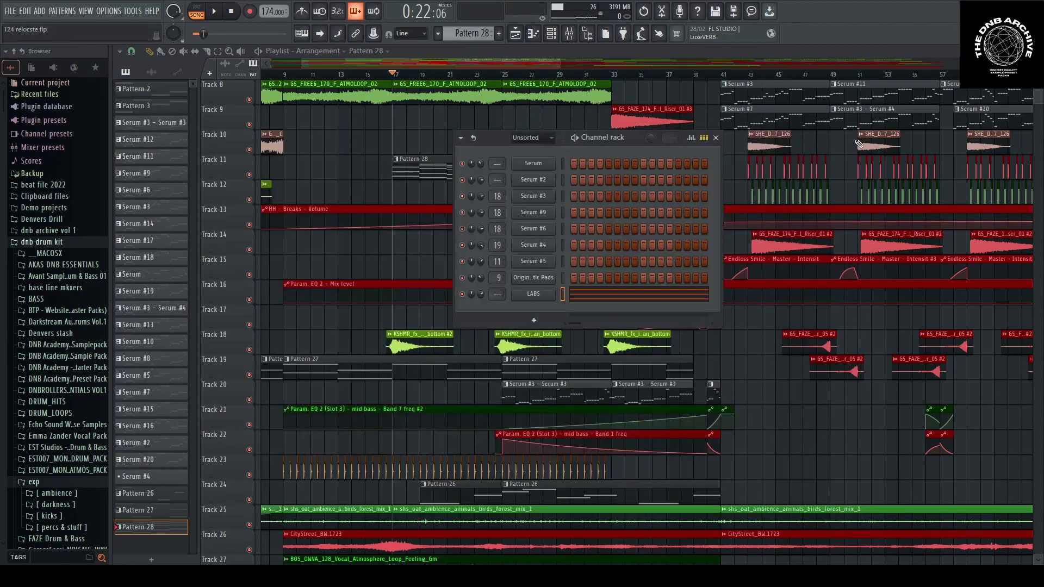
Examine Pattern 28's LABS chord notes in the piano roll and close it
left_click(604, 292)
scroll(520, 329, "down", 3)
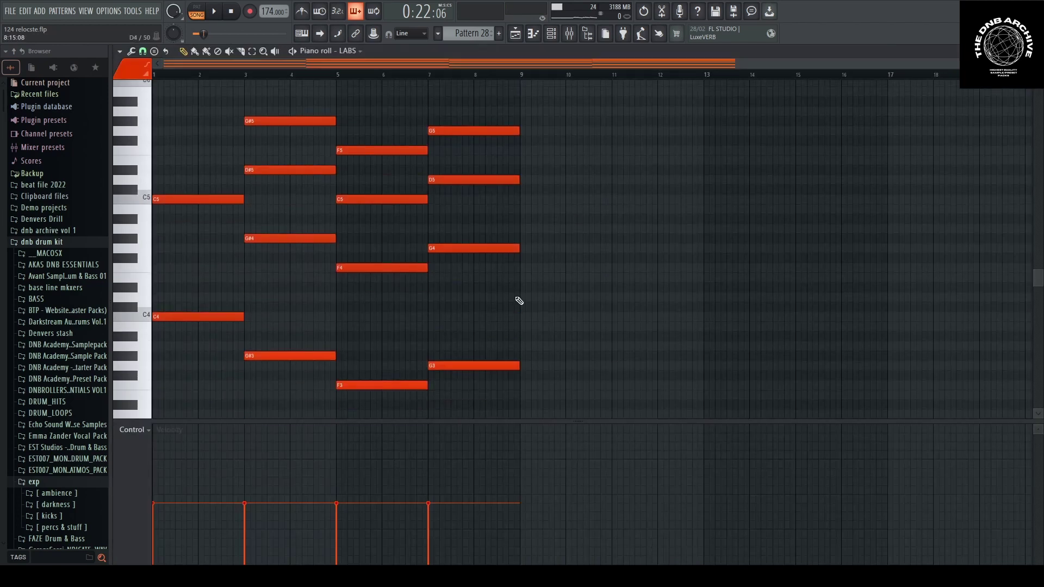
key("ctrl+a")
left_click(1037, 51)
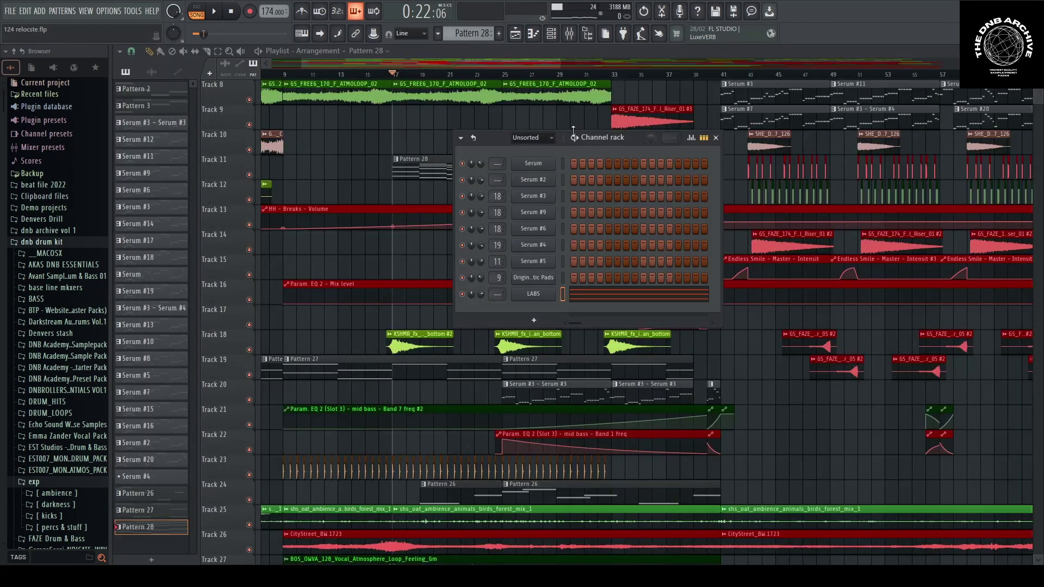
Close the channel rack, solo Track 11, and add the automation on Tracks 13 and 16 to the solo
key("F6")
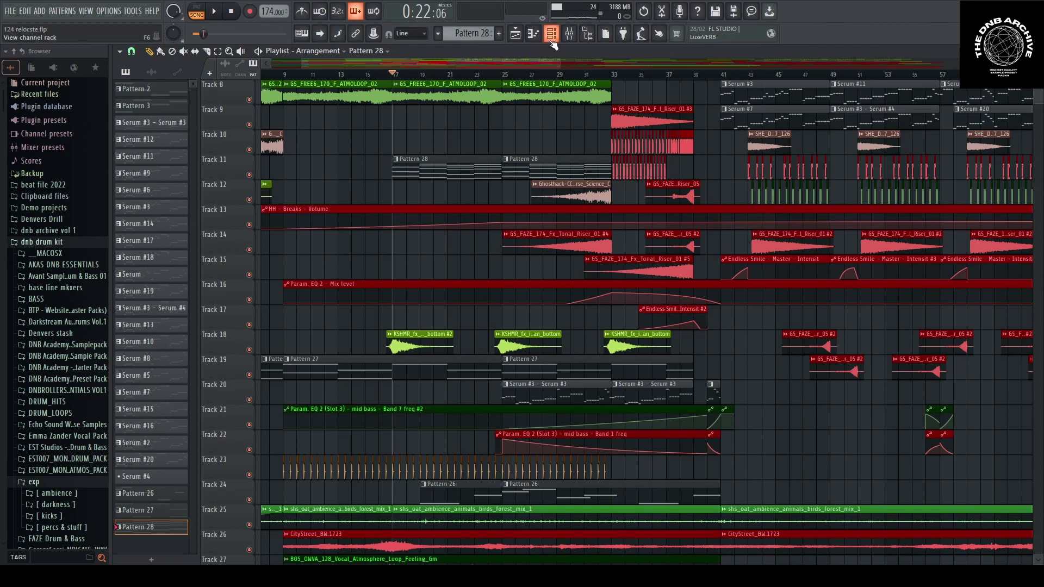
right_click(249, 175)
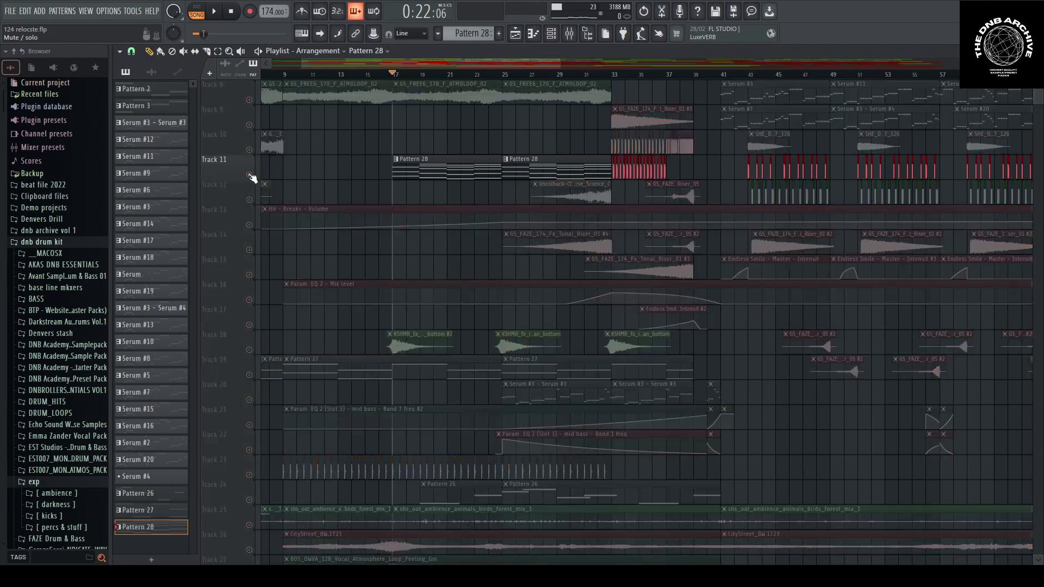
key("space")
left_click(250, 226, "ctrl")
key("space")
scroll(256, 228, "down", 3)
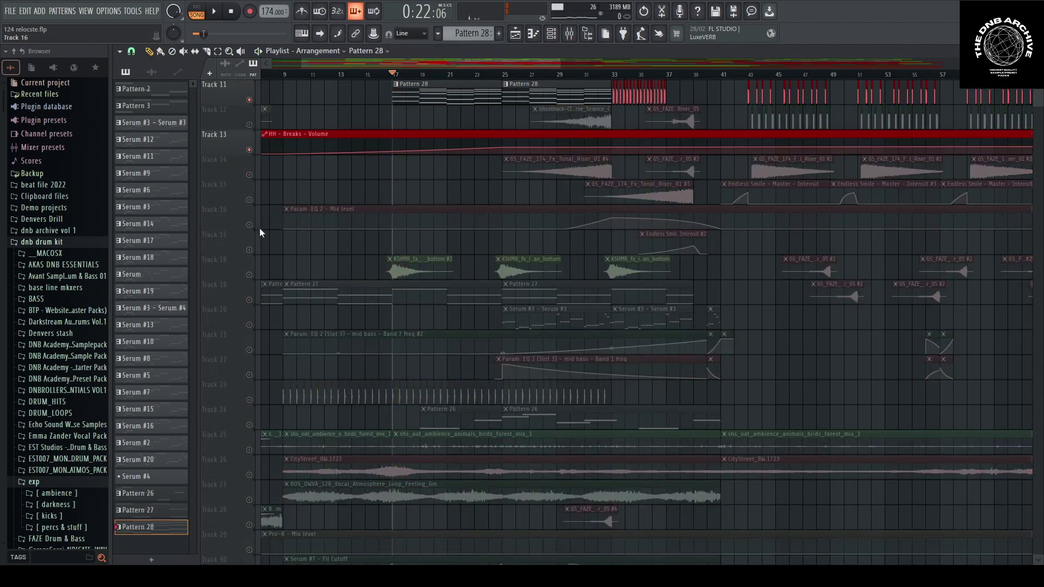
left_click(250, 230, "ctrl")
Enable Tracks 31, 30, 29, 22 and 17 alongside soloed Track 11 and play from bar 17
scroll(259, 271, "down", 5)
left_click(250, 474, "ctrl")
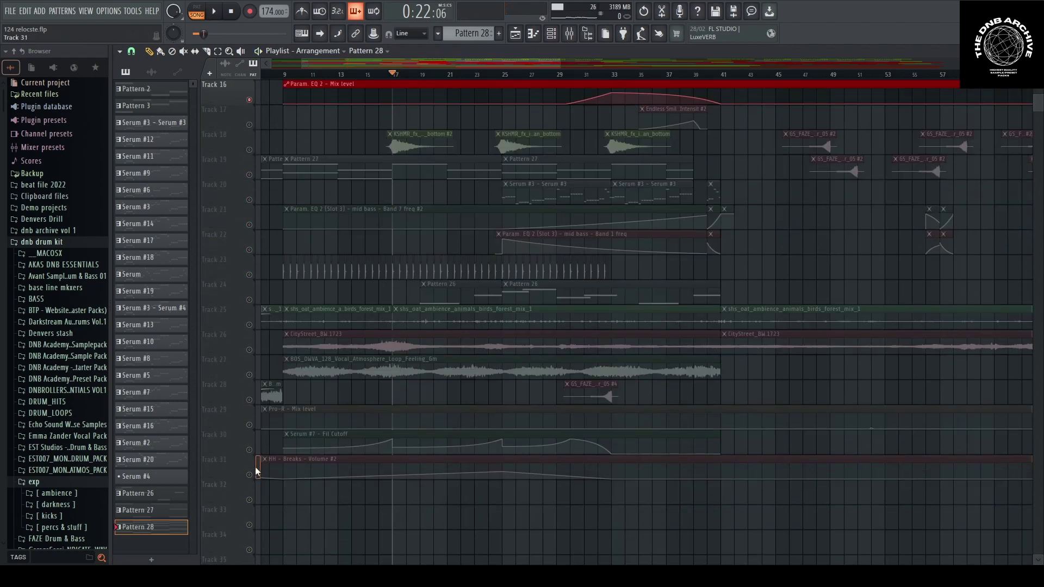
left_click(250, 449, "ctrl")
left_click(249, 424, "ctrl")
scroll(254, 439, "up", 5)
key("space")
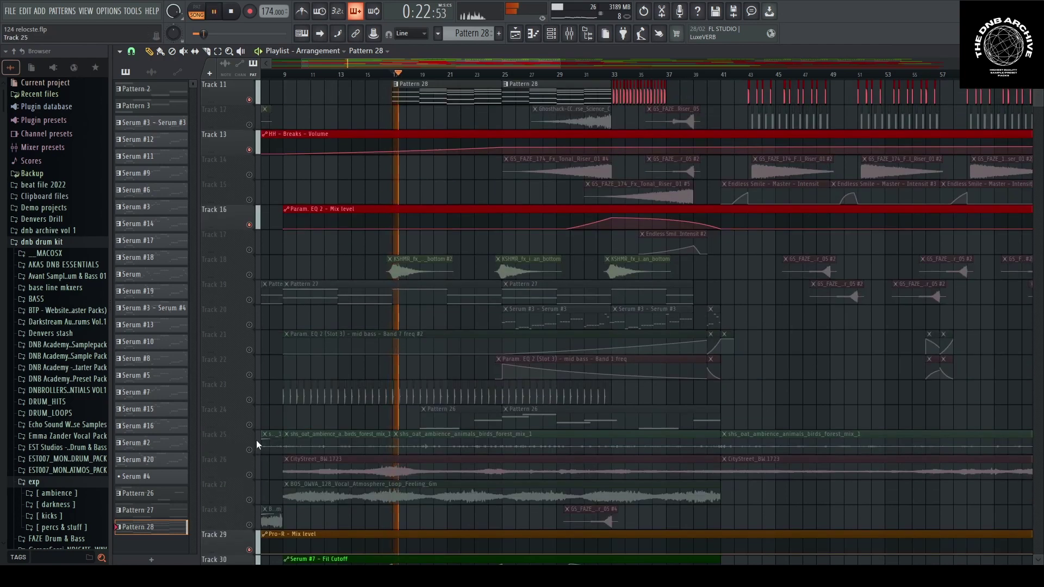
left_click(249, 375, "ctrl")
scroll(258, 391, "up", 4)
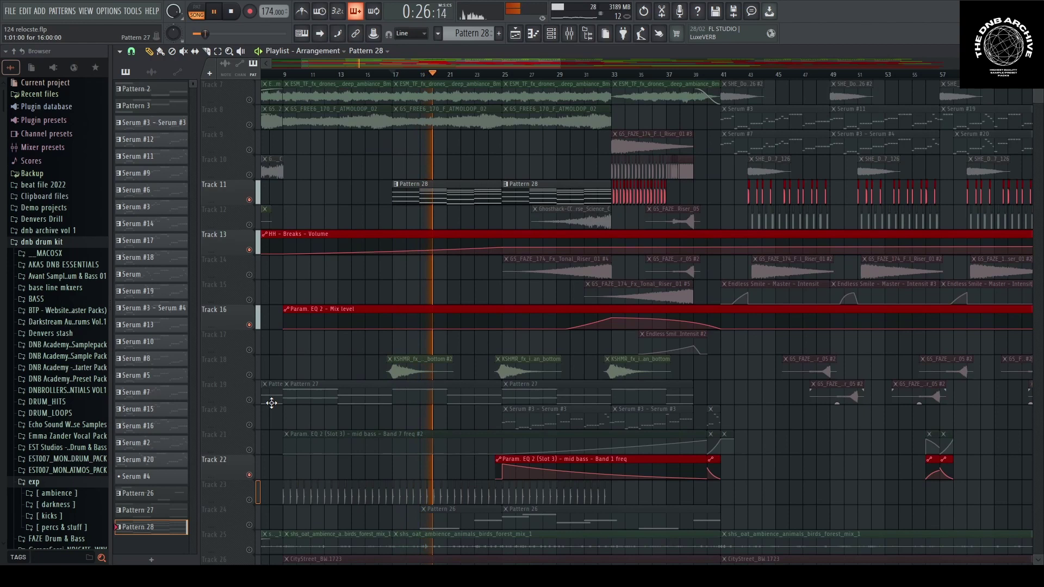
left_click(249, 349, "ctrl")
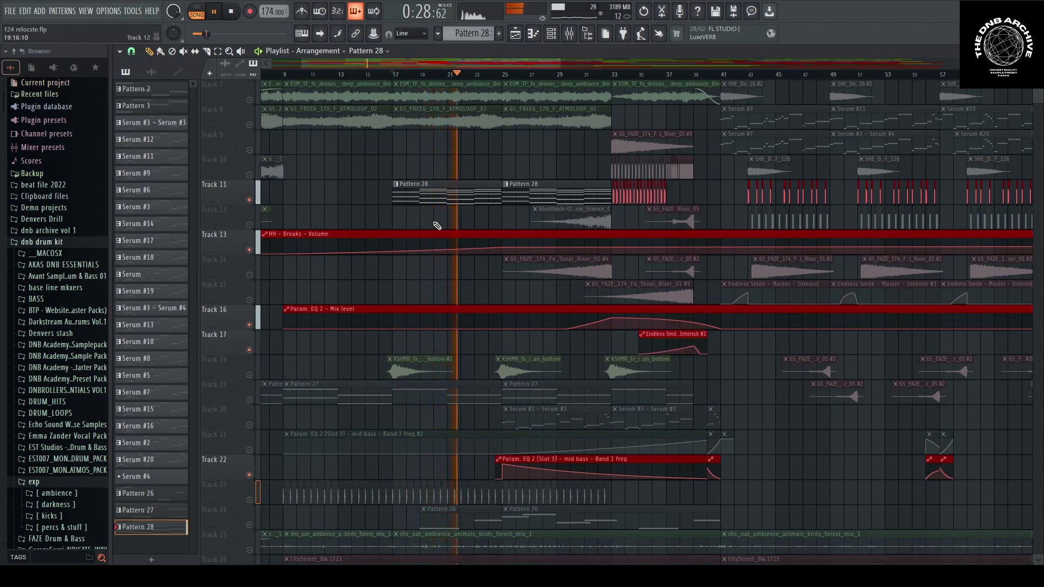
Open Pattern 28 in the piano roll, lower the velocity of all its notes, and replay from bar 17
double_click(436, 192)
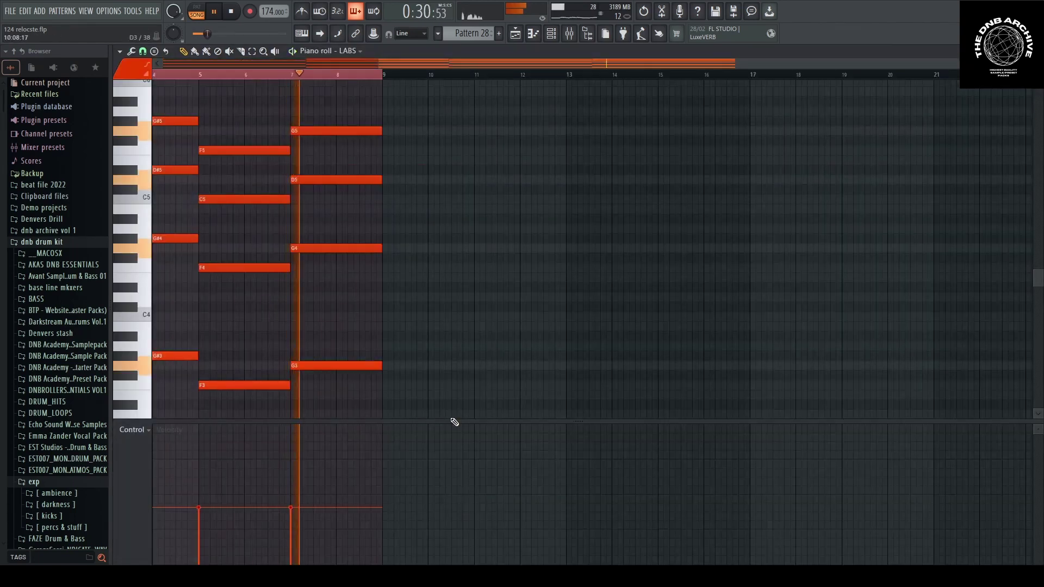
key("space")
key("ctrl+a")
scroll(558, 257, "down", 3)
key("space")
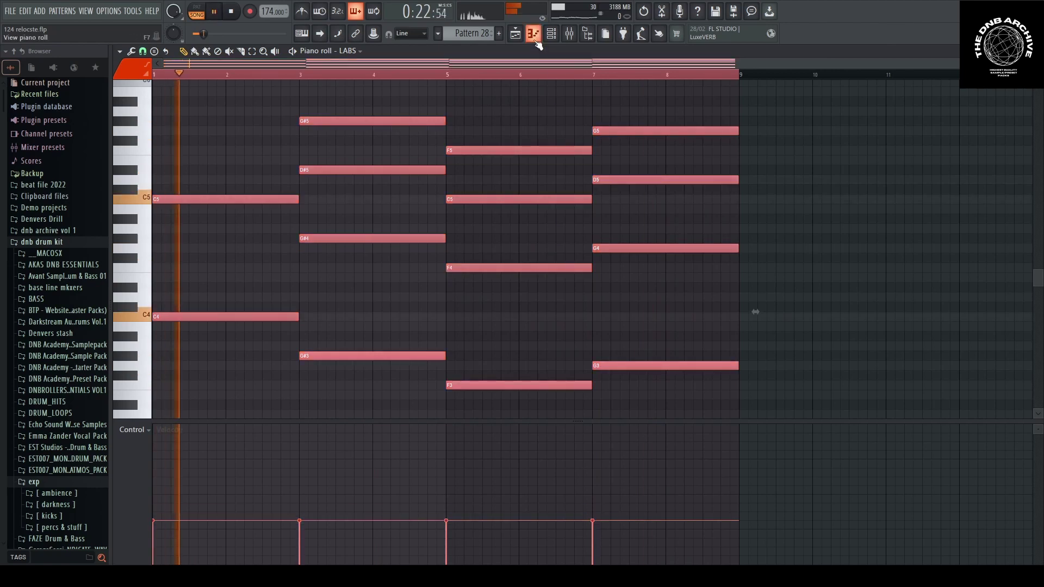
Set the LABS channel volume to 78% during playback and stop
left_click(551, 33)
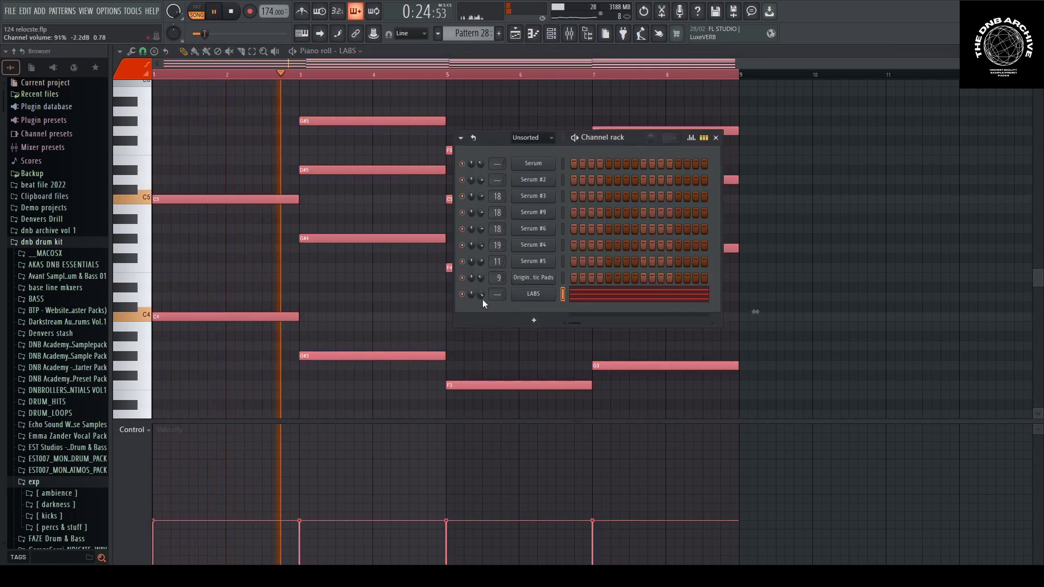
scroll(481, 297, "down", 5)
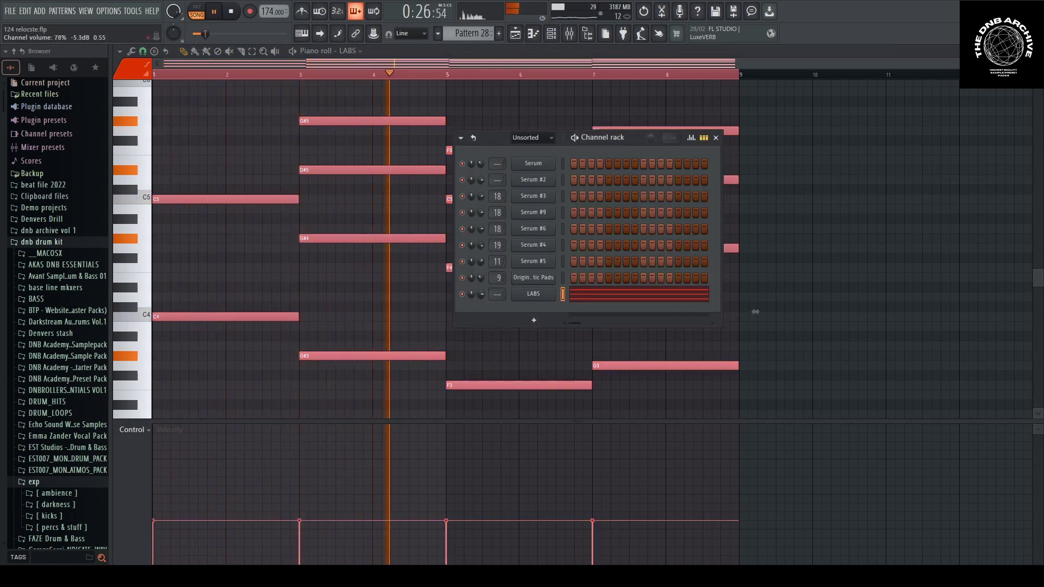
key("space")
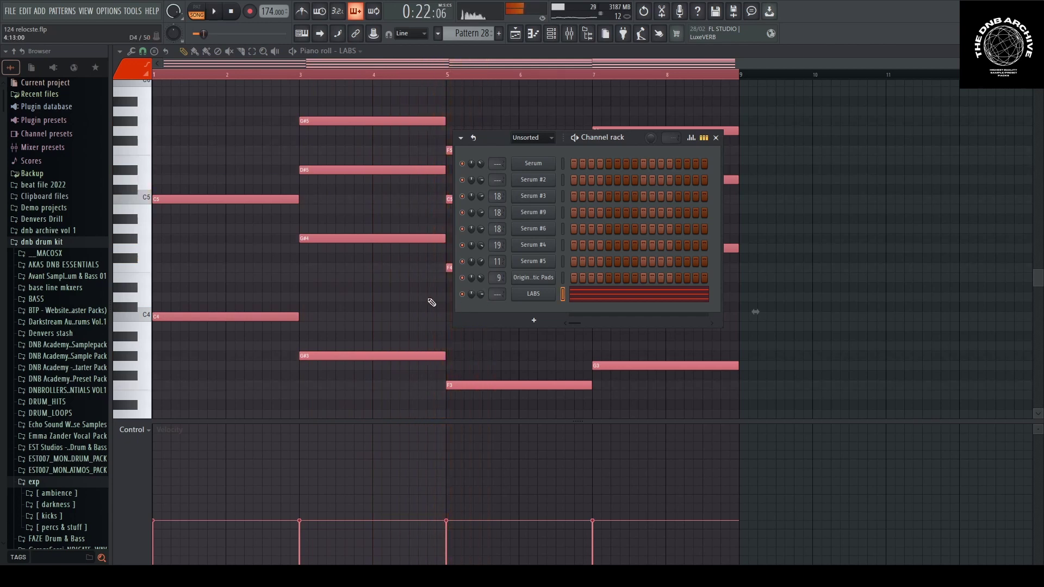
Lower the velocity of all Pattern 28 notes further and replay them
key("F6")
key("F6")
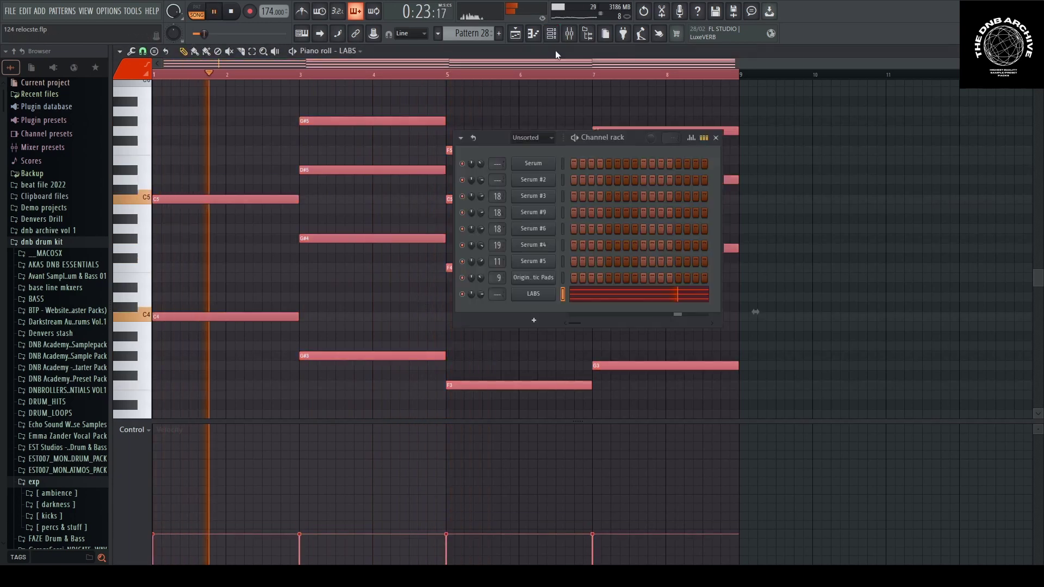
key("space")
key("space")
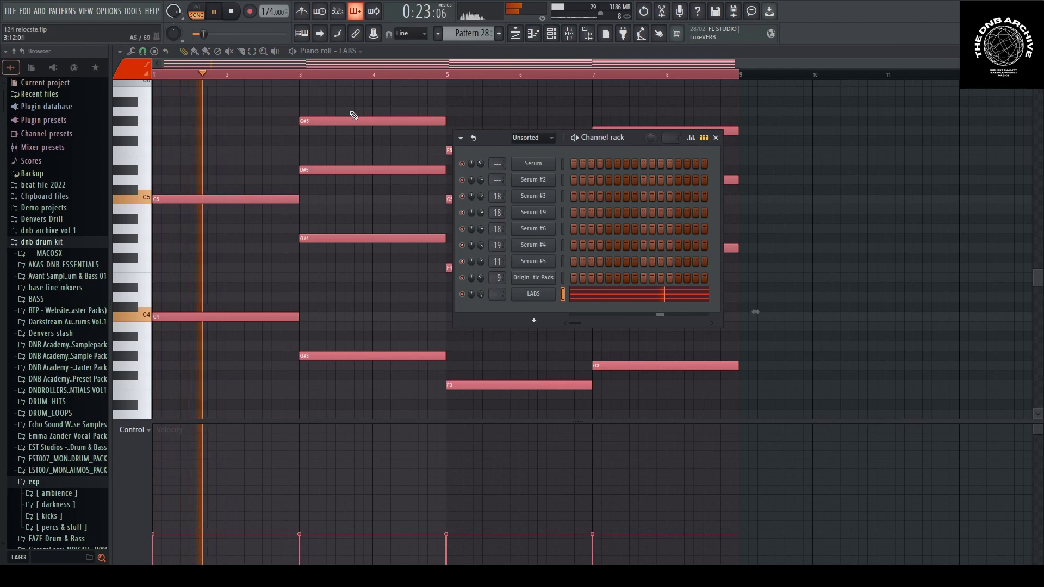
Set the LABS channel volume to 100% during playback and stop
key("F6")
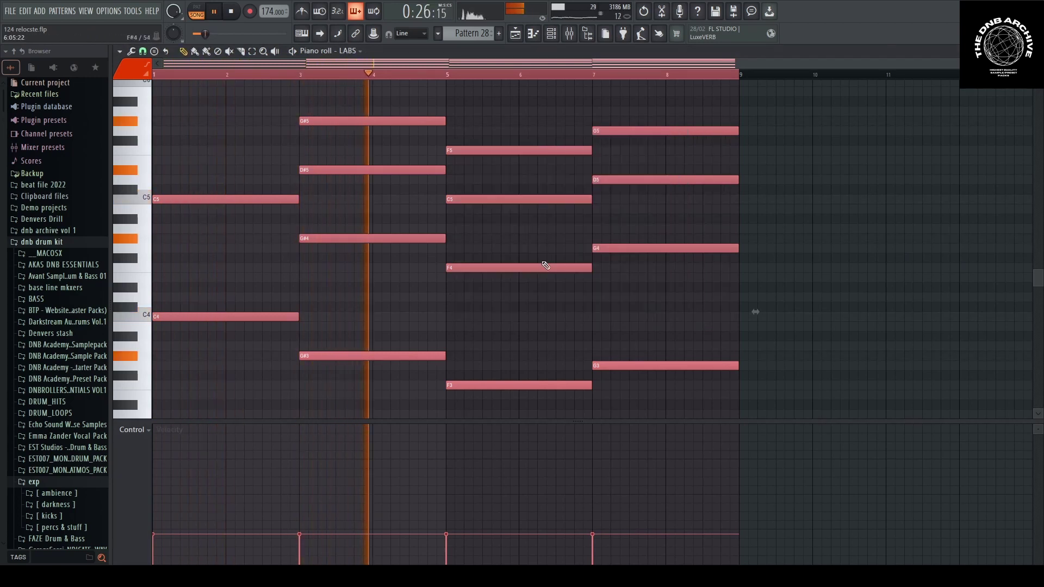
key("F6")
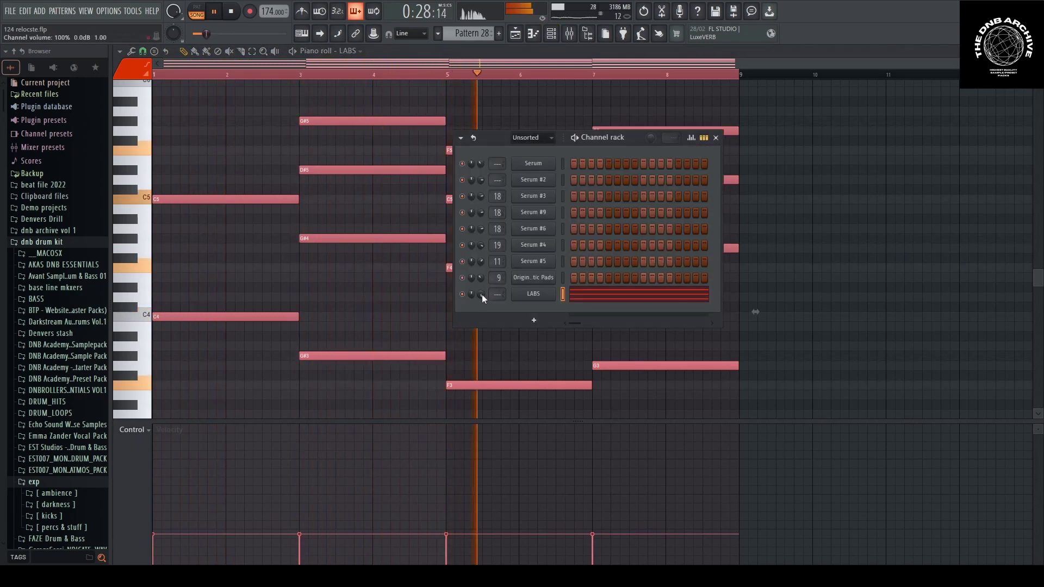
key("space")
Return to the playlist, unsolo Track 11, and play all tracks from bar 19 while checking the mixer levels
key("F5")
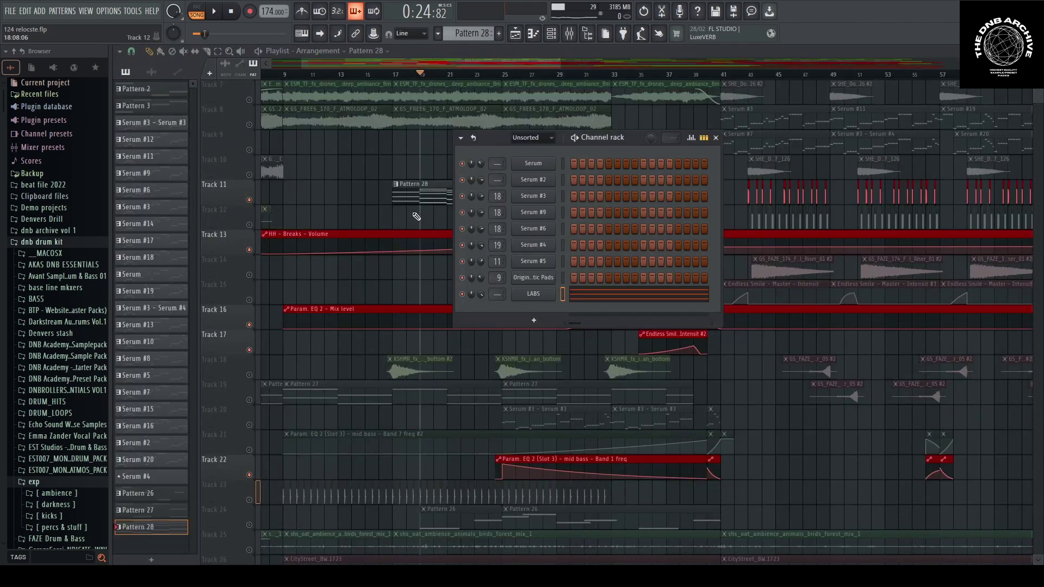
key("F6")
key("space")
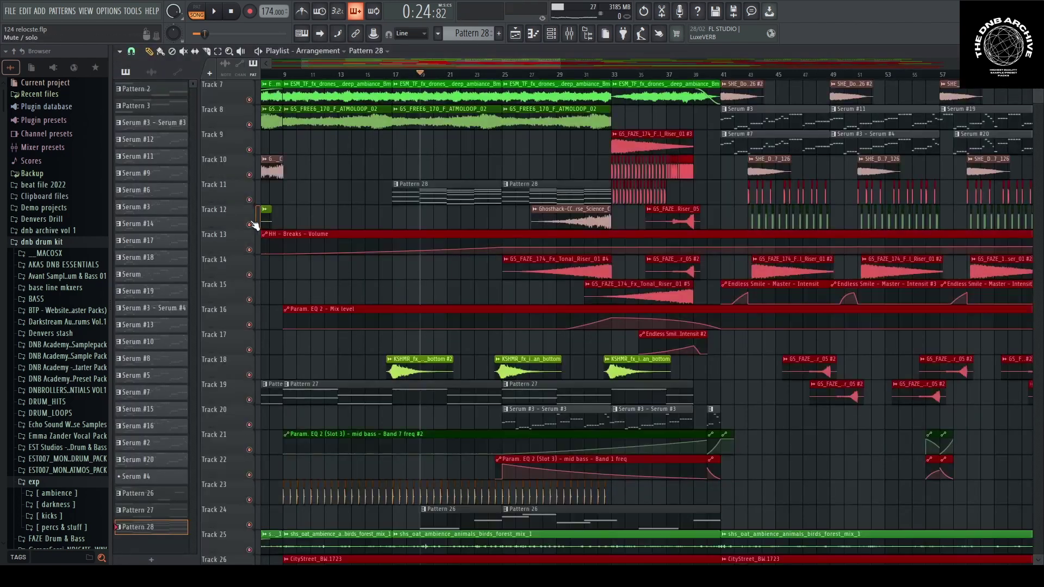
left_click(568, 35)
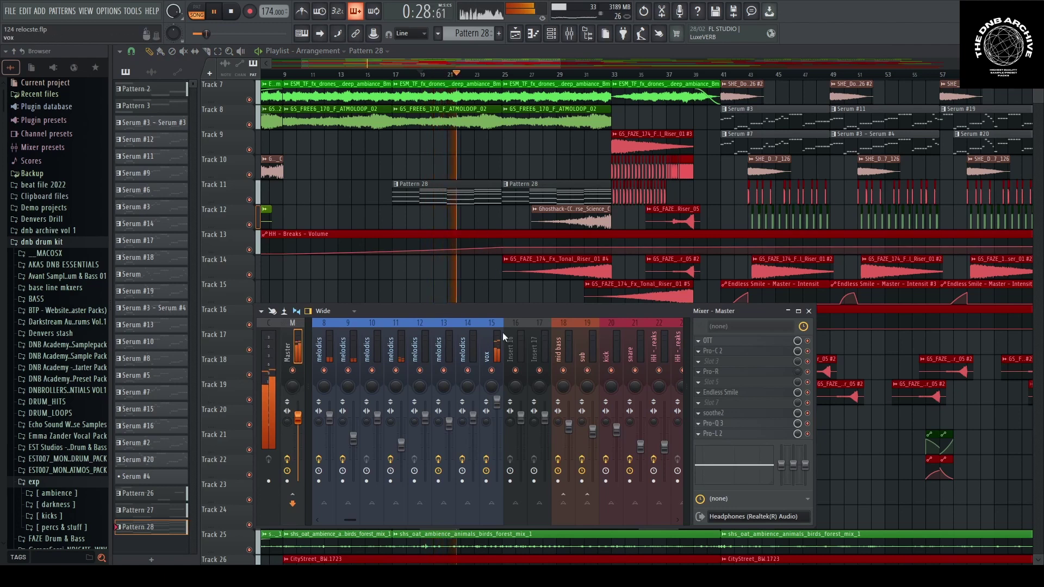
key("F9")
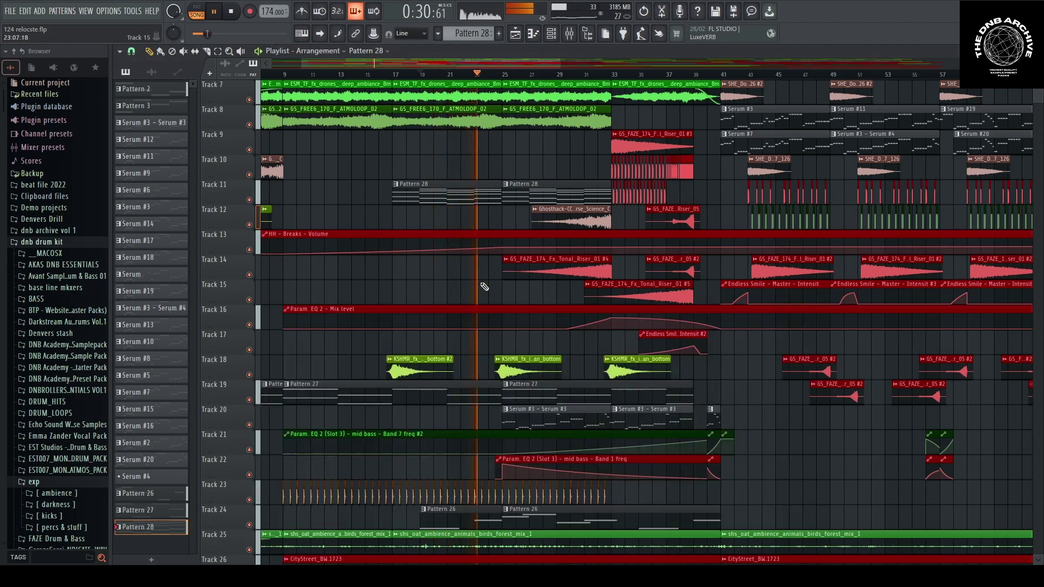
Route the LABS channel to the melodics mixer insert 12 and stop playback
scroll(478, 285, "down", 2)
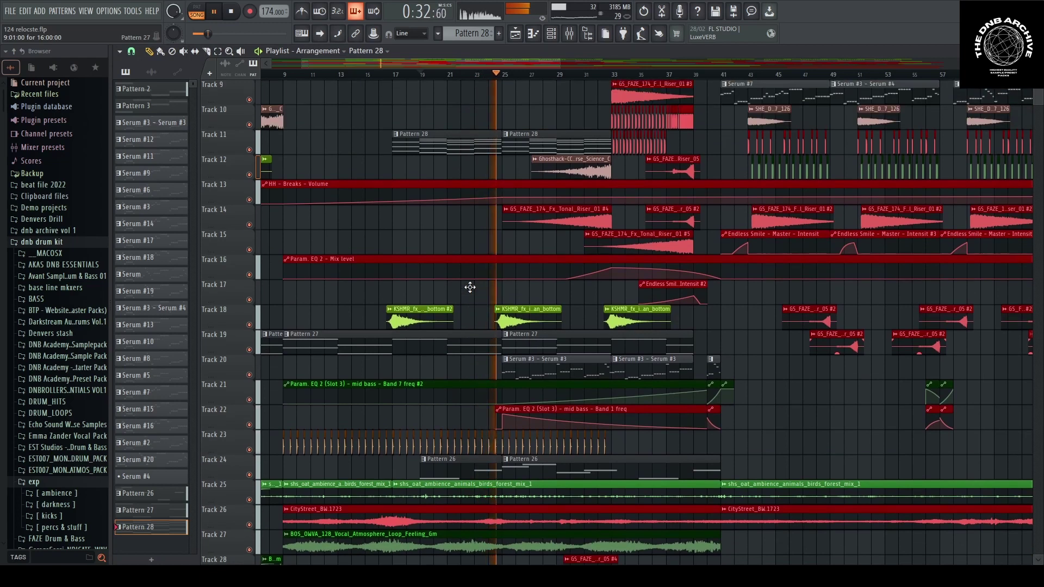
left_click(568, 34)
left_click(401, 354)
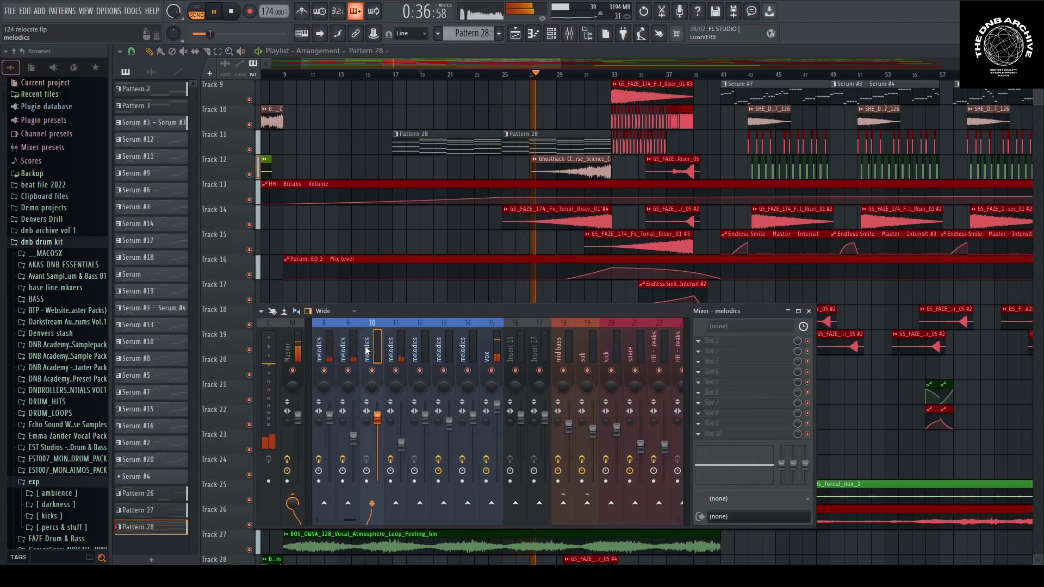
left_click(418, 351)
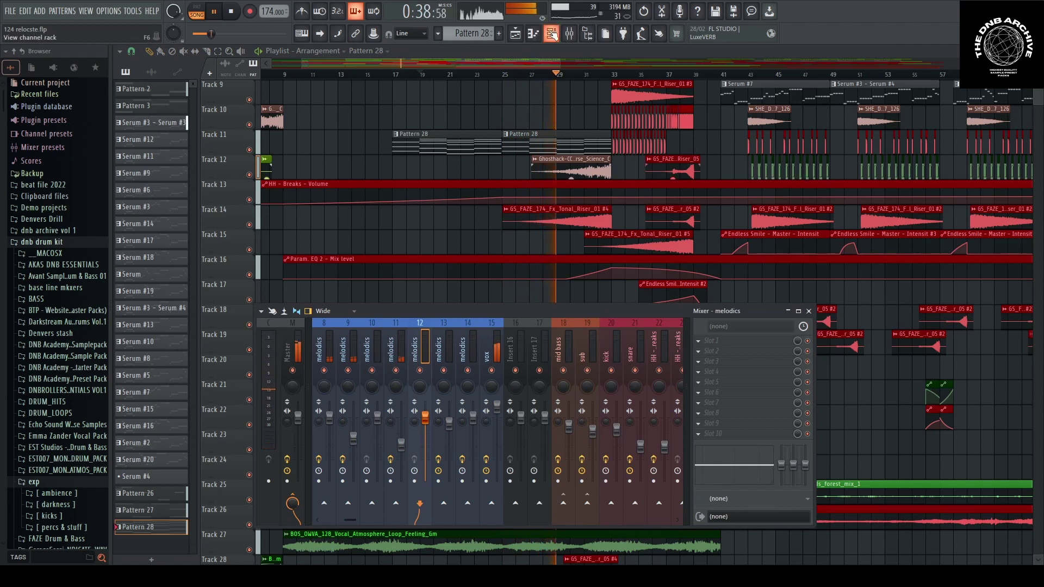
key("F6")
key("space")
left_click_drag(498, 294, 498, 268)
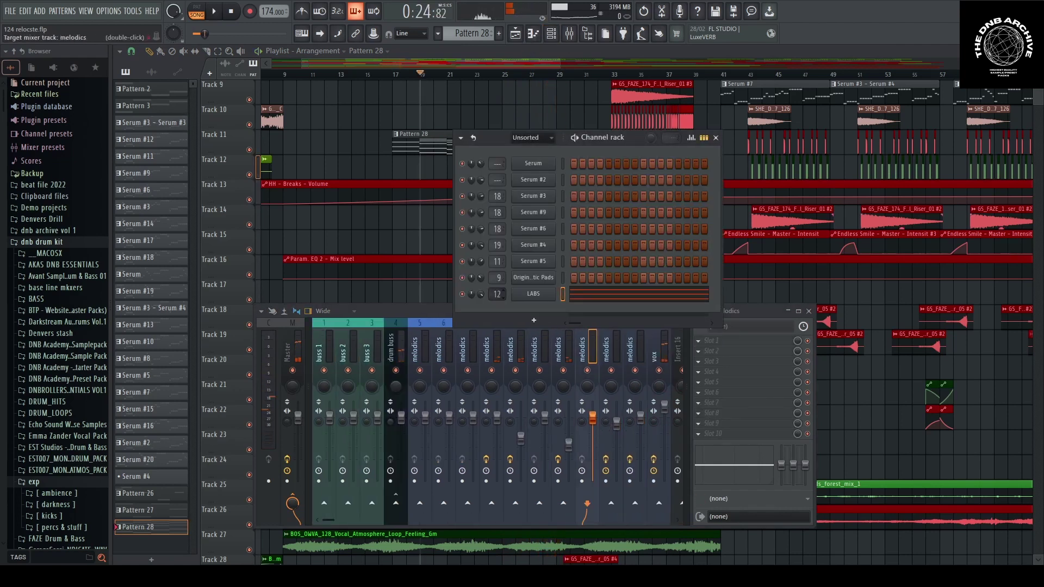
Load Fruity parametric EQ 2 in slot 2 of insert 12 and set band 1 as a high pass at 117 Hz
left_click(698, 351)
left_click(416, 546)
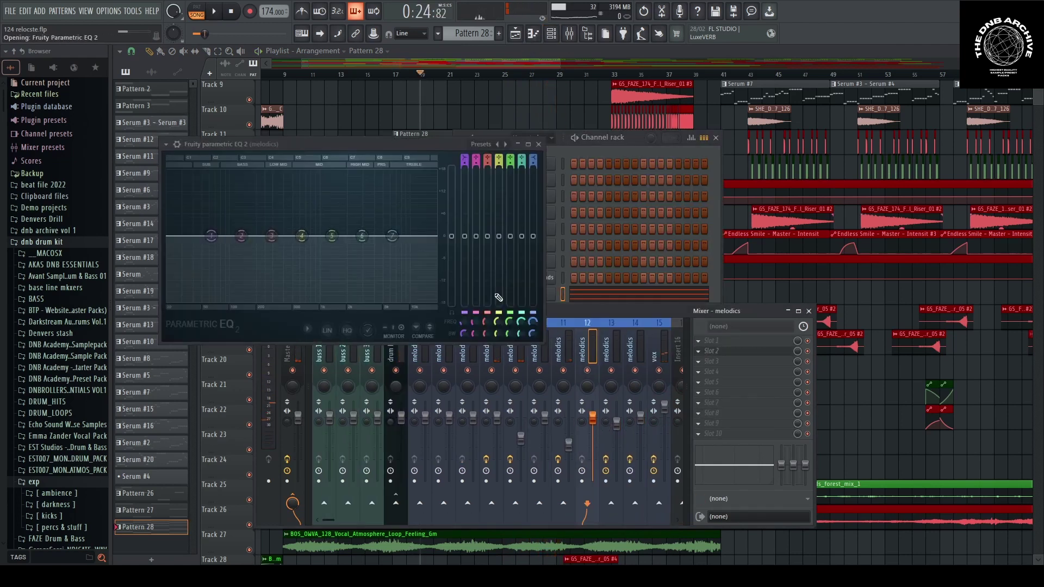
left_click(505, 144)
key("space")
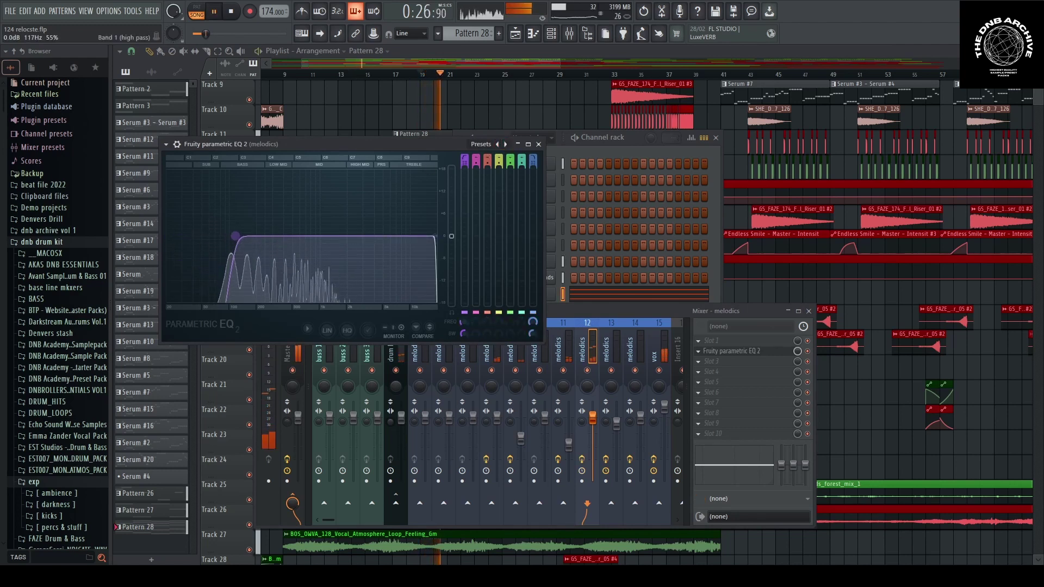
left_click_drag(235, 236, 234, 236)
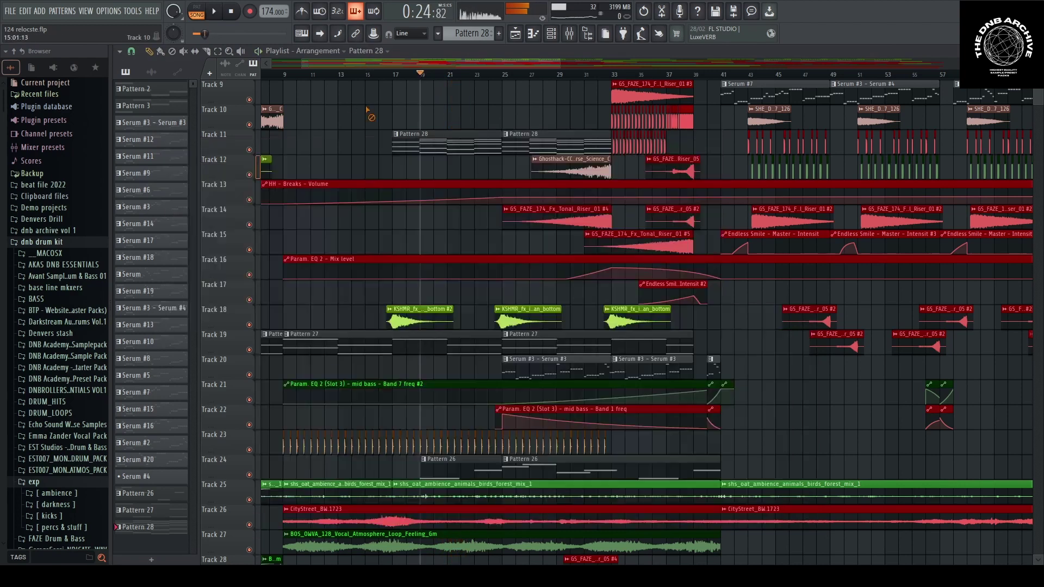
Place the playhead at bar 17, open Pattern 2 on Track 3, and play its Serum channel soloed
scroll(441, 362, "down", 3)
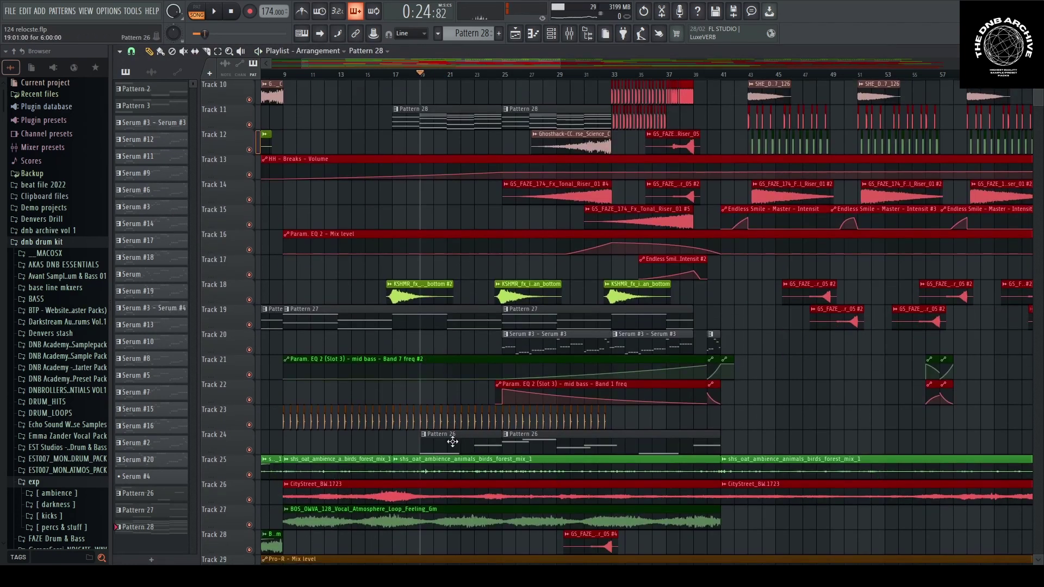
scroll(452, 441, "up", 3)
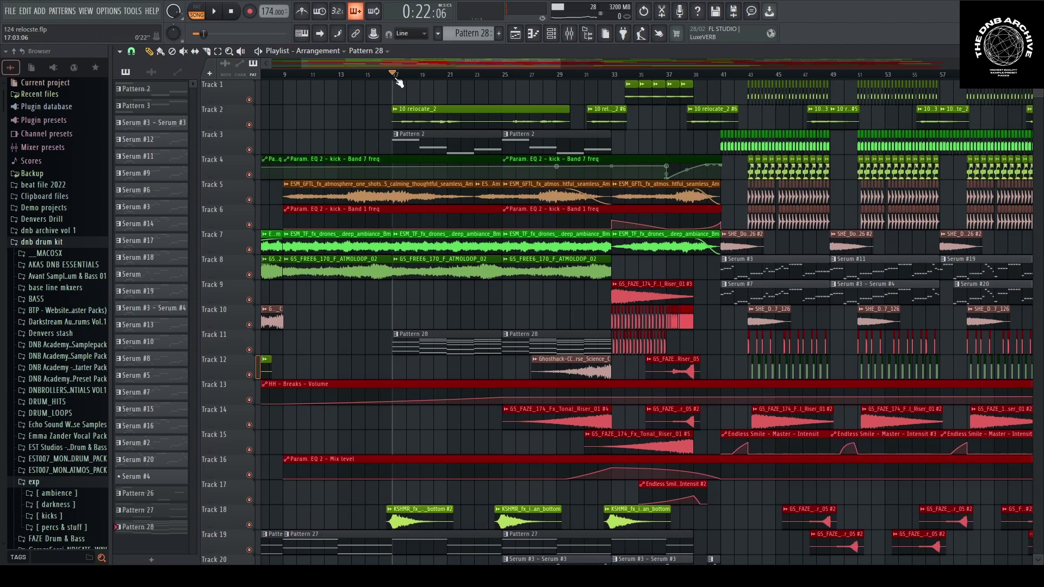
double_click(429, 135)
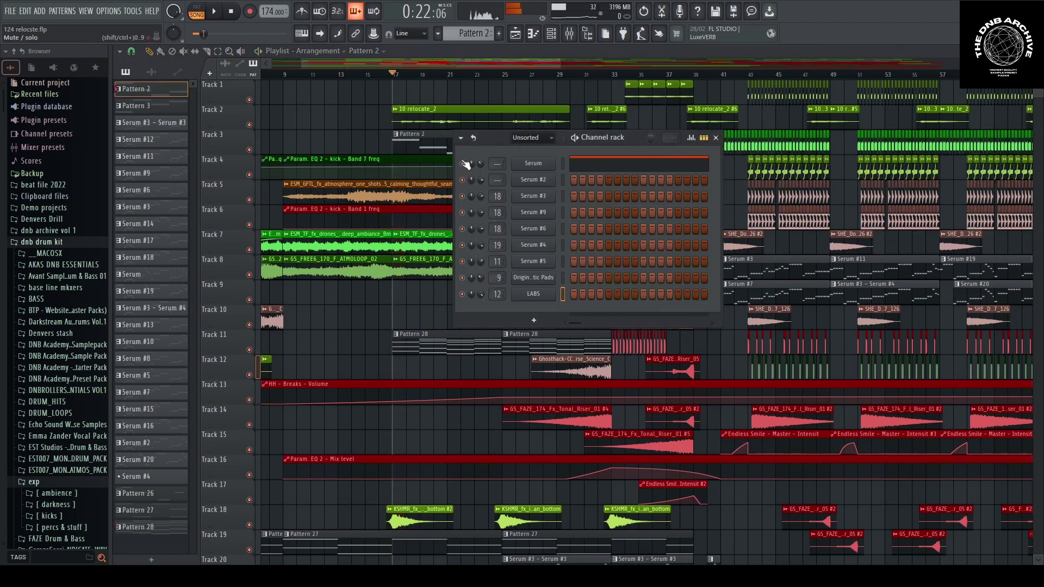
key("space")
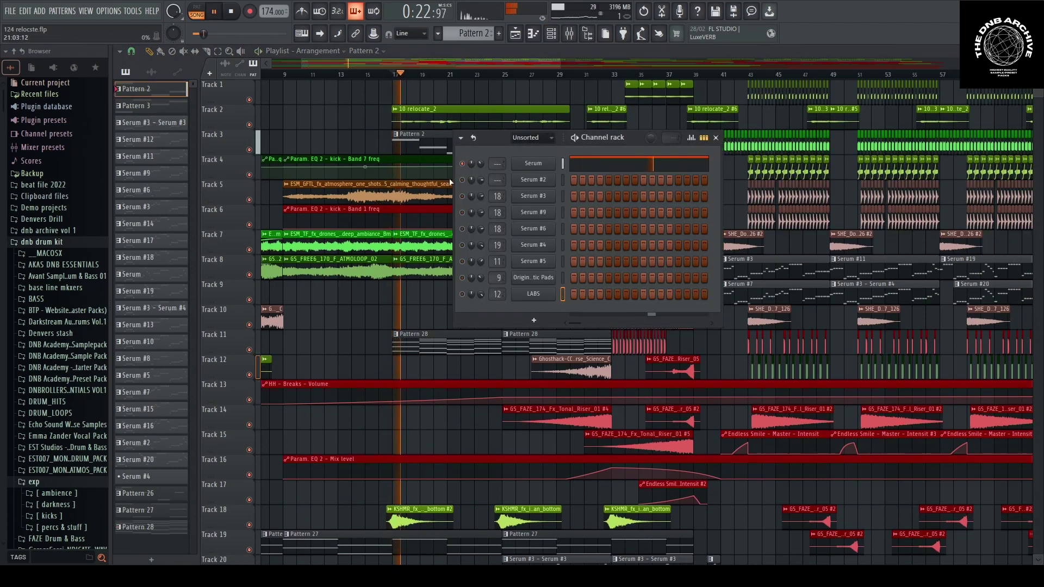
Examine the oscillator and filter settings of Pattern 2's Serum during playback, close the synth, and stop
left_click(530, 170)
left_click(582, 357)
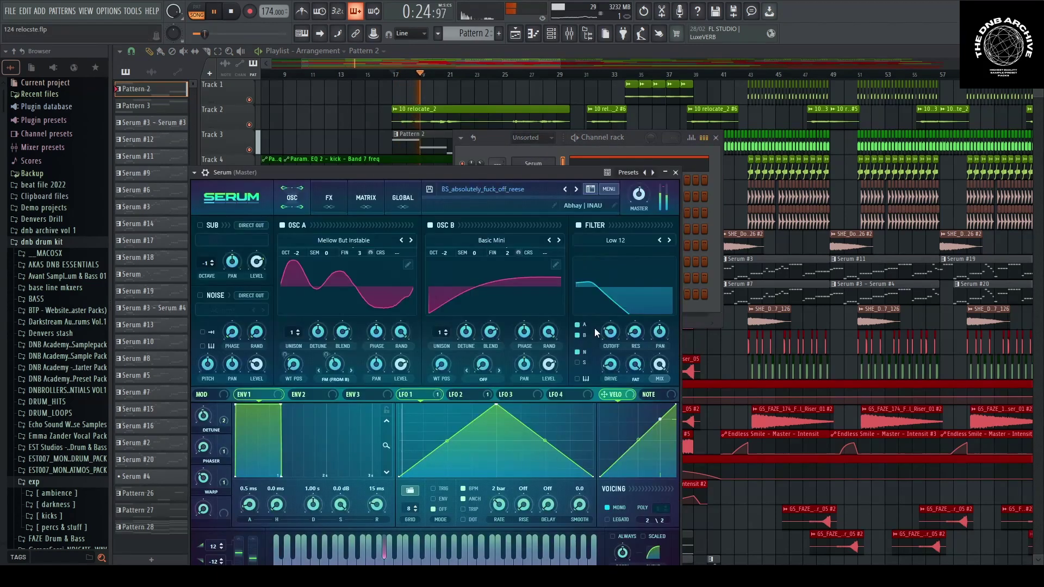
left_click(675, 173)
key("space")
Reopen Serum to check its modulation matrix, close it, and replay the section before unsoloing the Serum channel
left_click(534, 165)
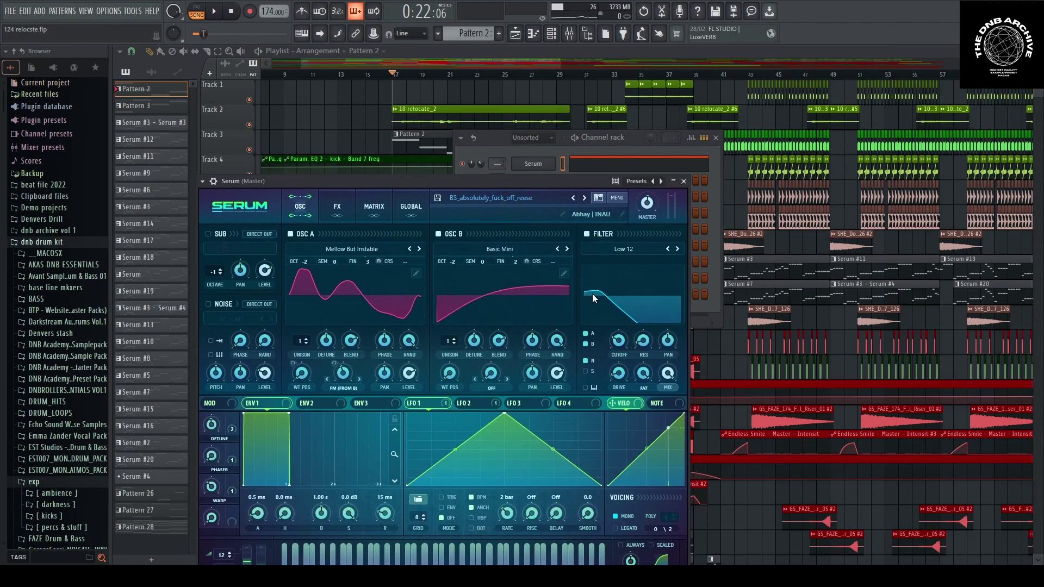
left_click(384, 211)
left_click(294, 208)
left_click(684, 183)
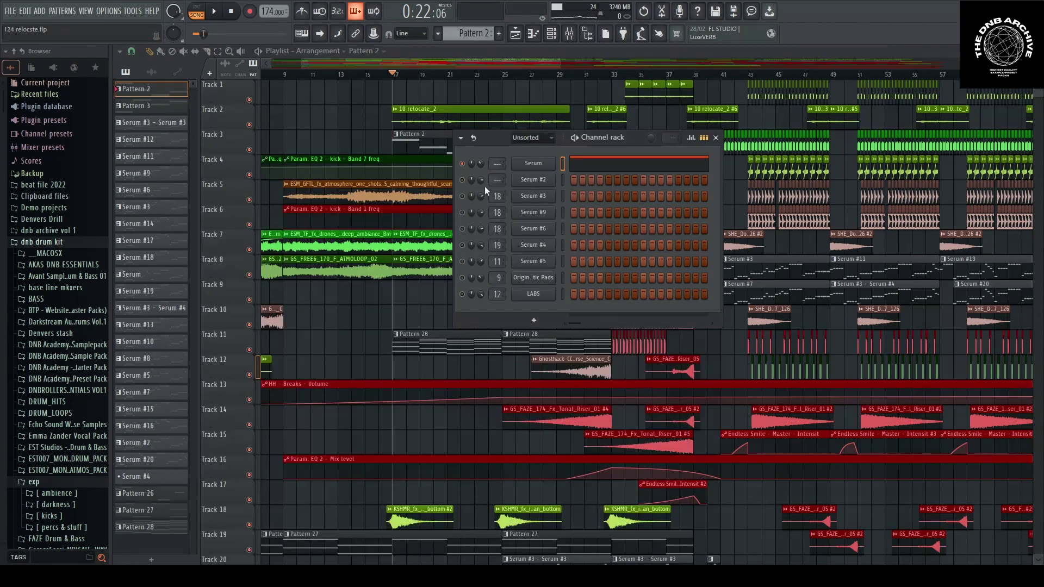
key("space")
key("space")
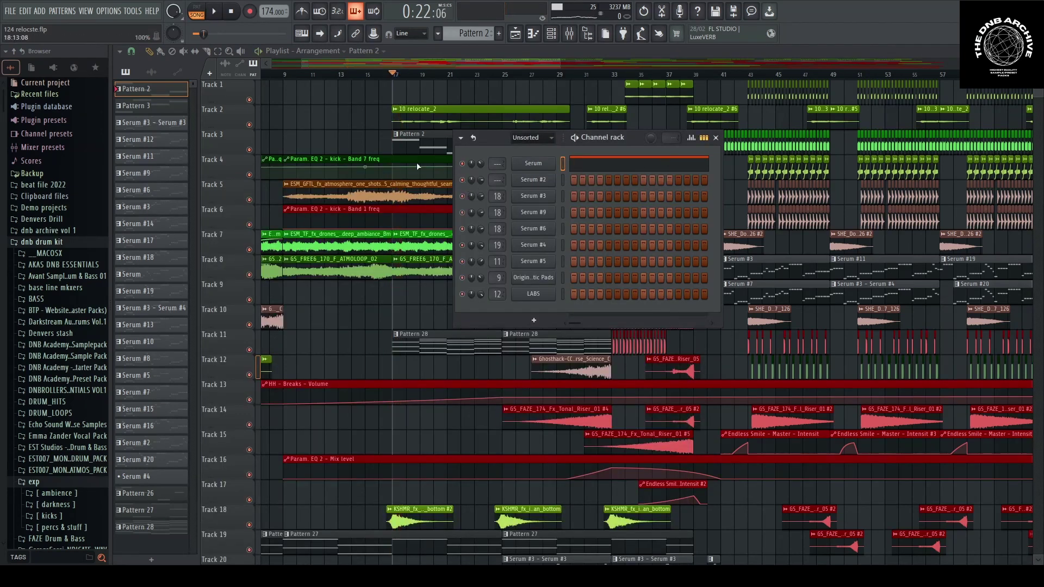
Play the full intro mix from bar 17 while surveying the lower playlist tracks, and stop
key("F6")
key("space")
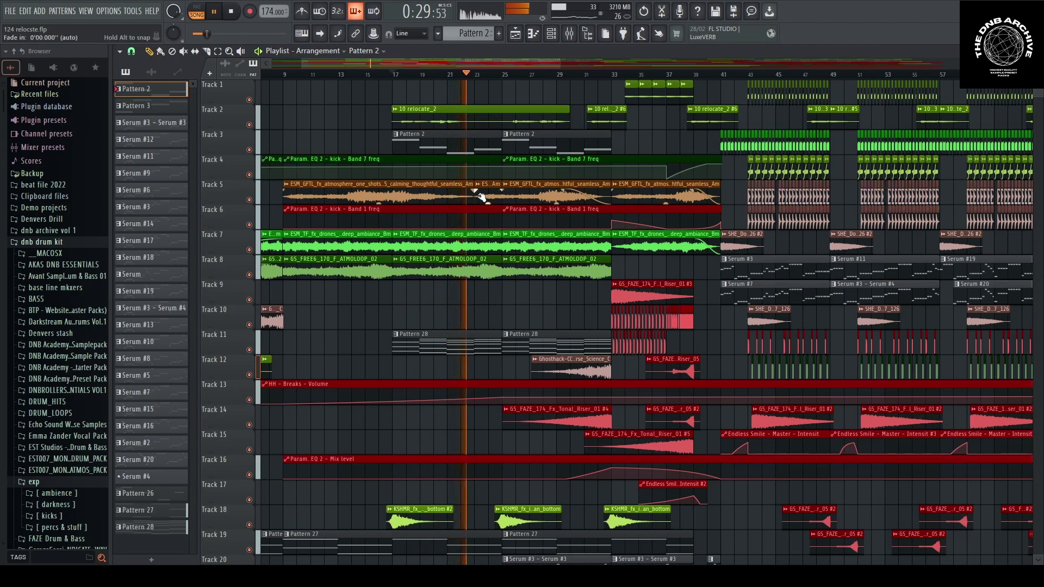
scroll(425, 223, "down", 10)
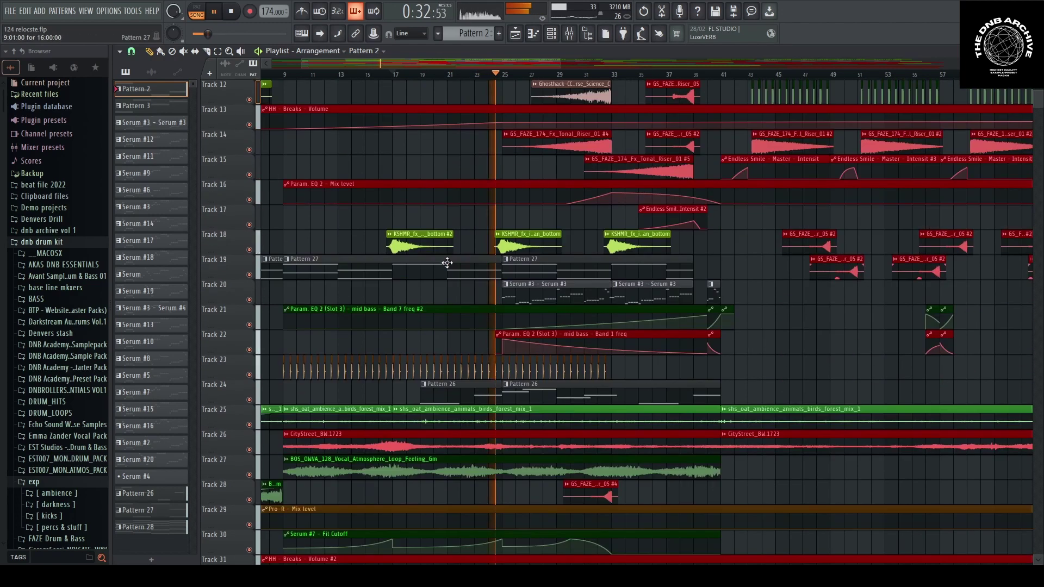
key("space")
Select Pattern 26 on Track 24, inspect its Serum #5 synth, and close the plugin windows
left_click(449, 391)
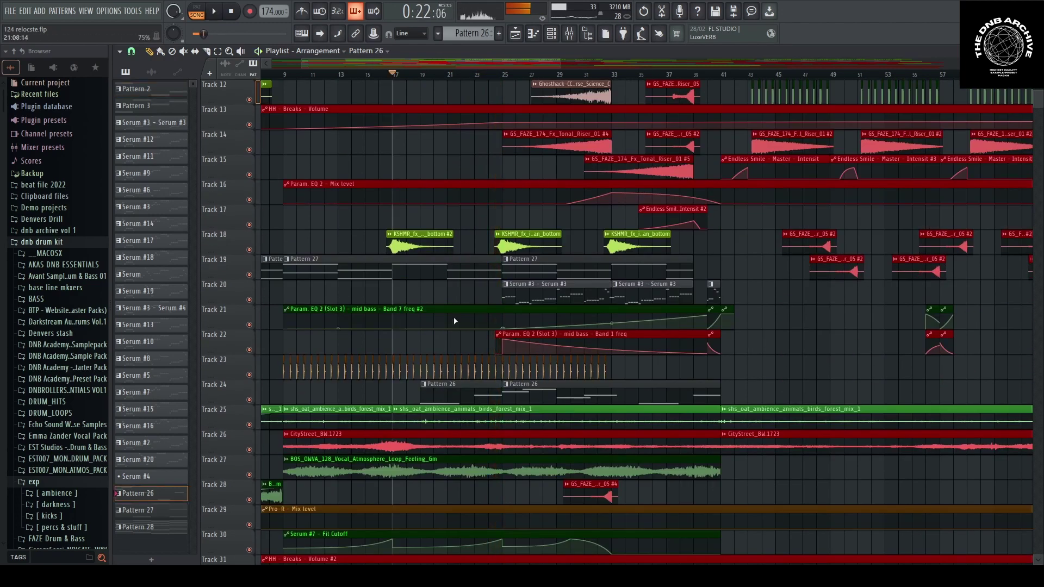
left_click(551, 34)
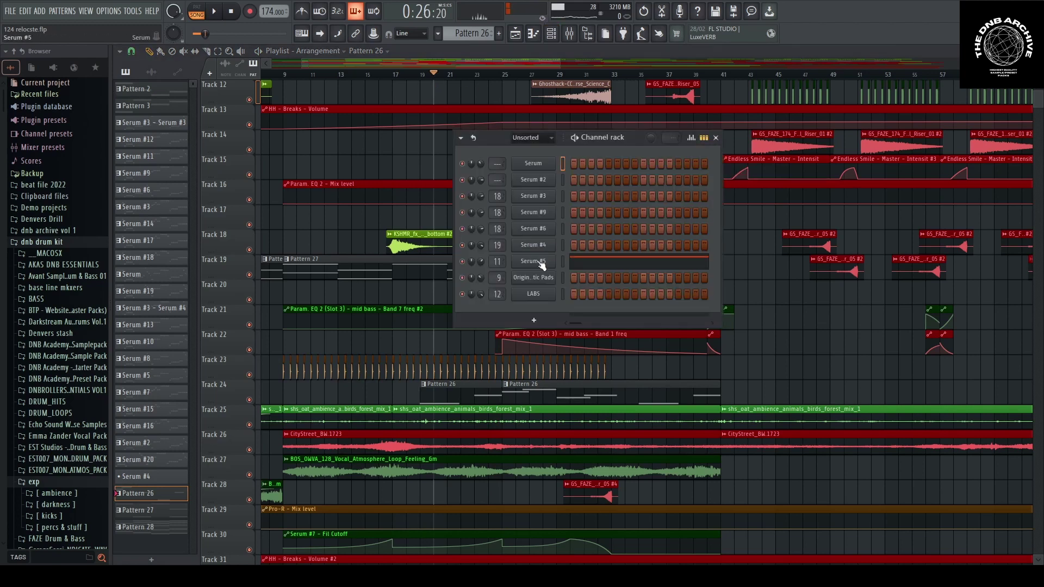
left_click(534, 262)
left_click(554, 331)
left_click_drag(454, 144, 610, 172)
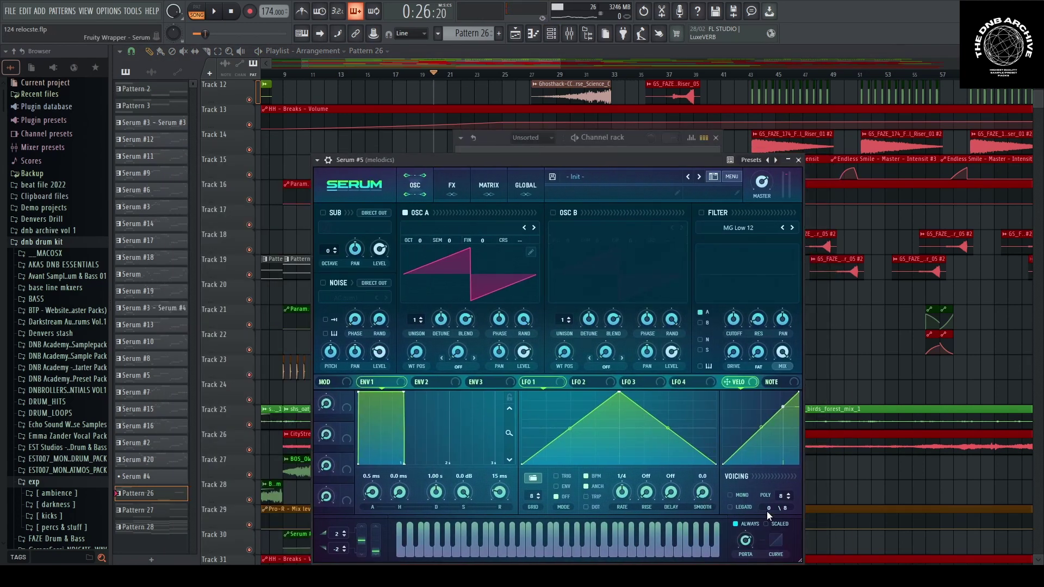
key("F12")
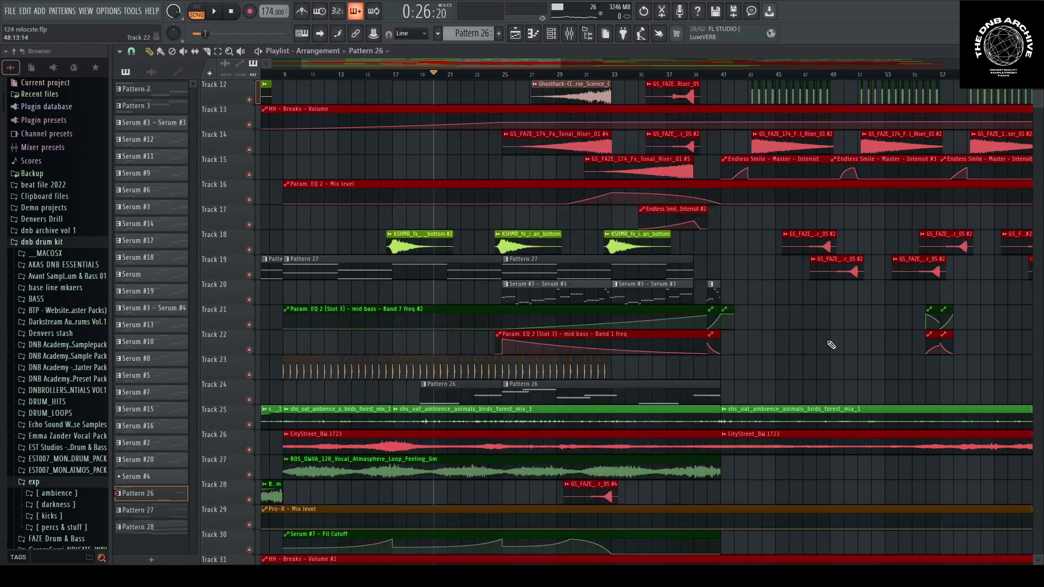
Solo Track 24 and listen to Pattern 26, moving the playhead to bar 25
right_click(250, 401)
key("space")
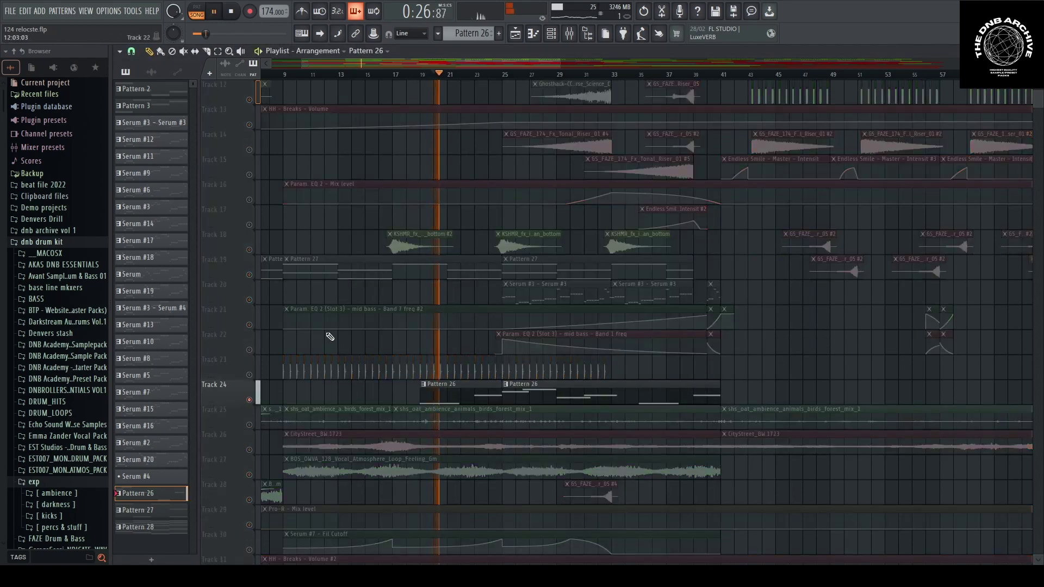
left_click(500, 75)
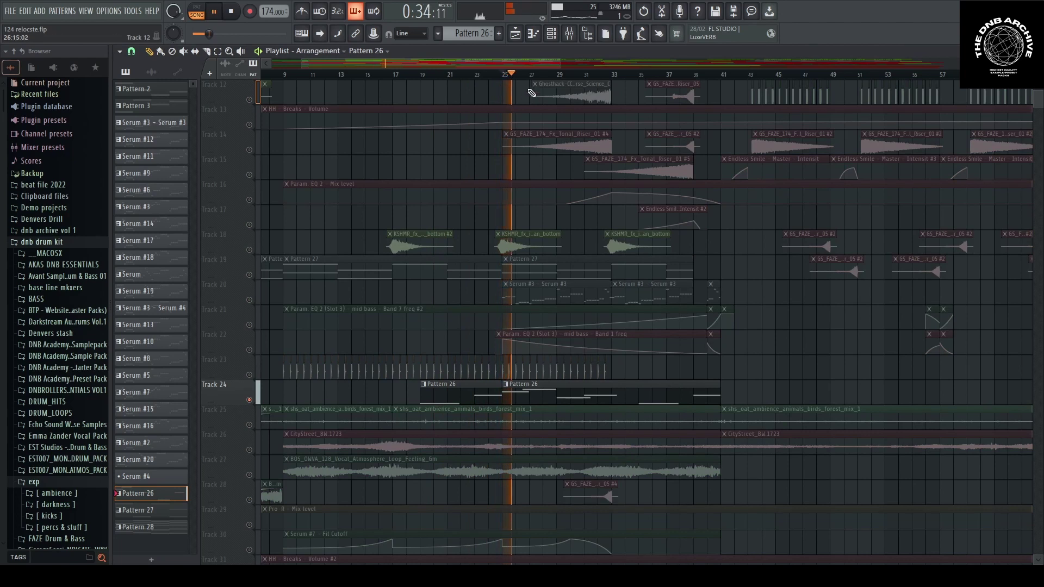
Reopen Pattern 26's Serum #5, stop playback, and examine its oscillator, filter and envelope settings
left_click(553, 34)
left_click(542, 264)
key("space")
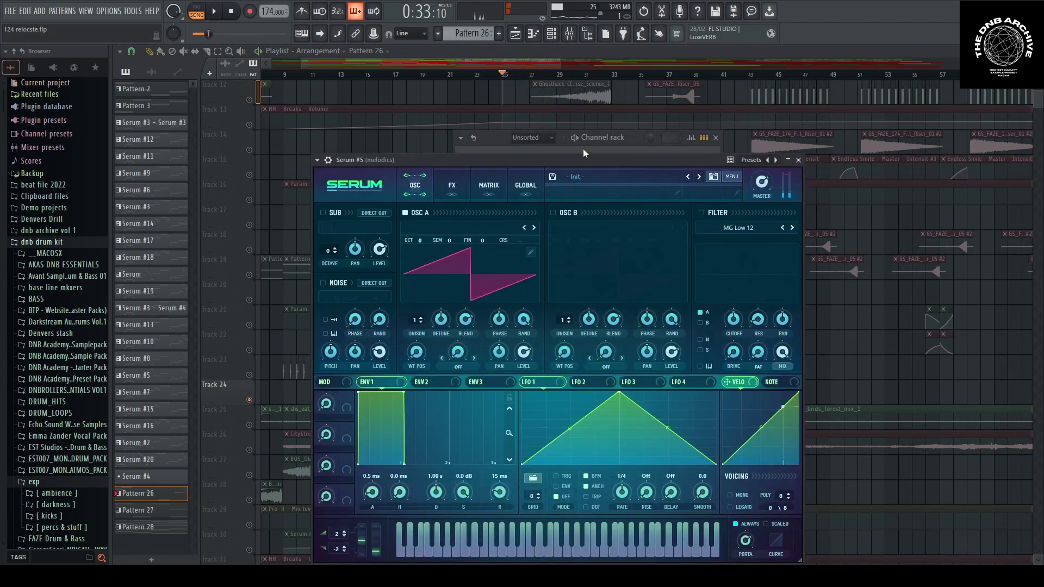
left_click_drag(526, 160, 500, 102)
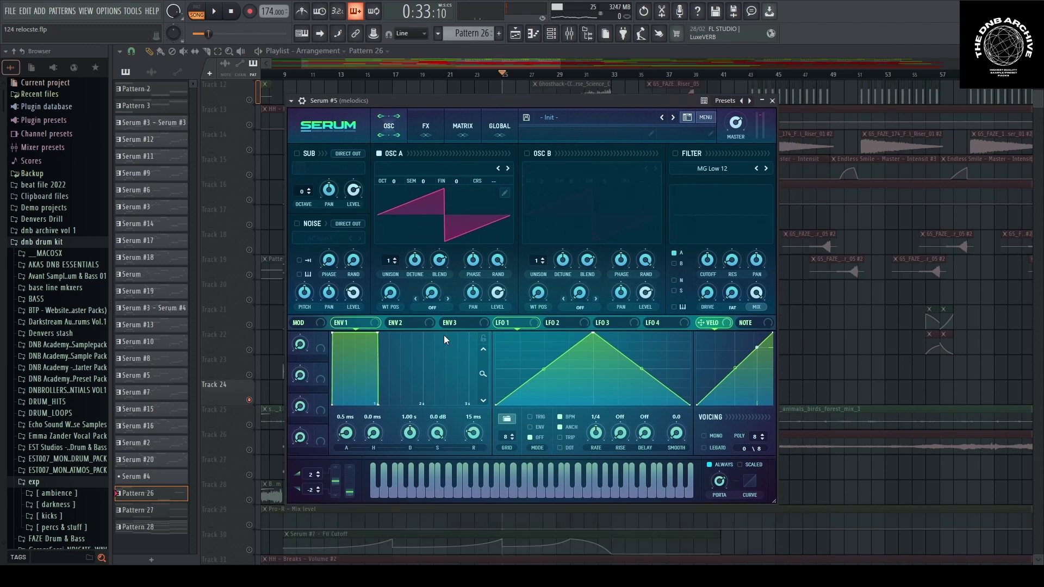
left_click(488, 170)
left_click(410, 125)
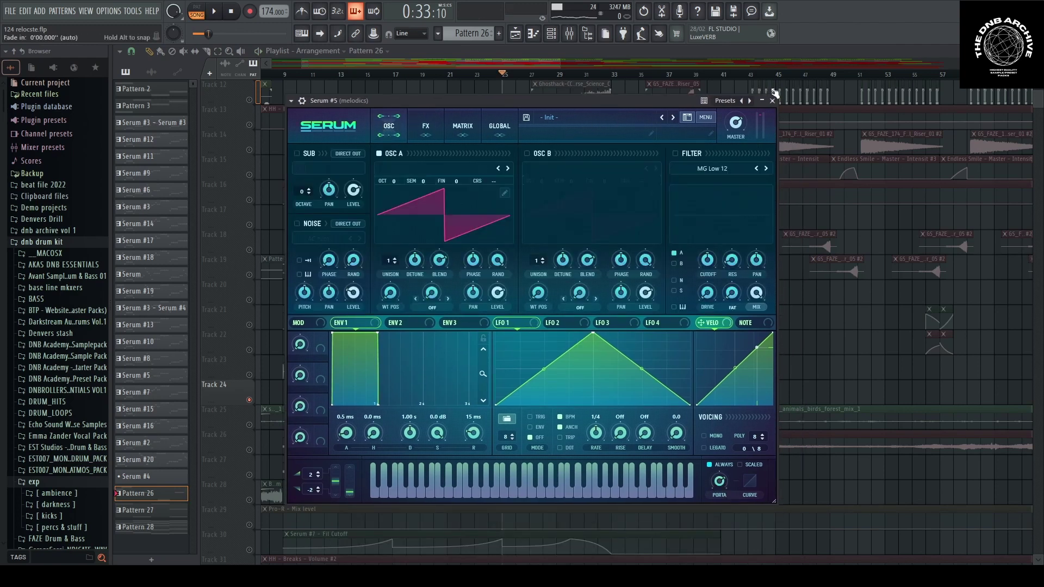
Examine the Fruity parametric EQ 2, Fruity Reeverb 2 and Pro-R effects on melodics mixer insert 11
left_click(574, 35)
left_click(731, 352)
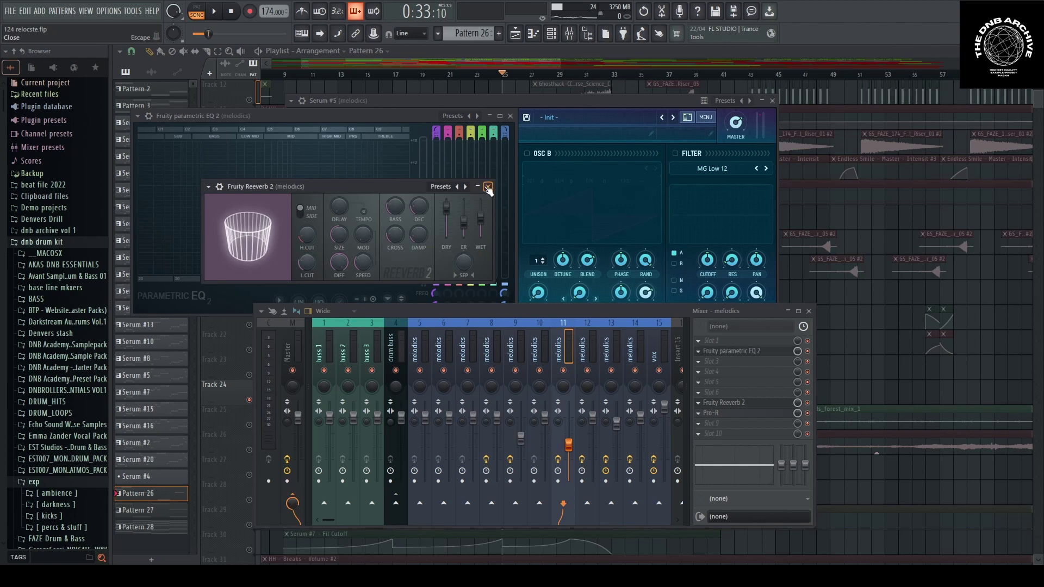
left_click(728, 415)
left_click_drag(492, 202, 438, 169)
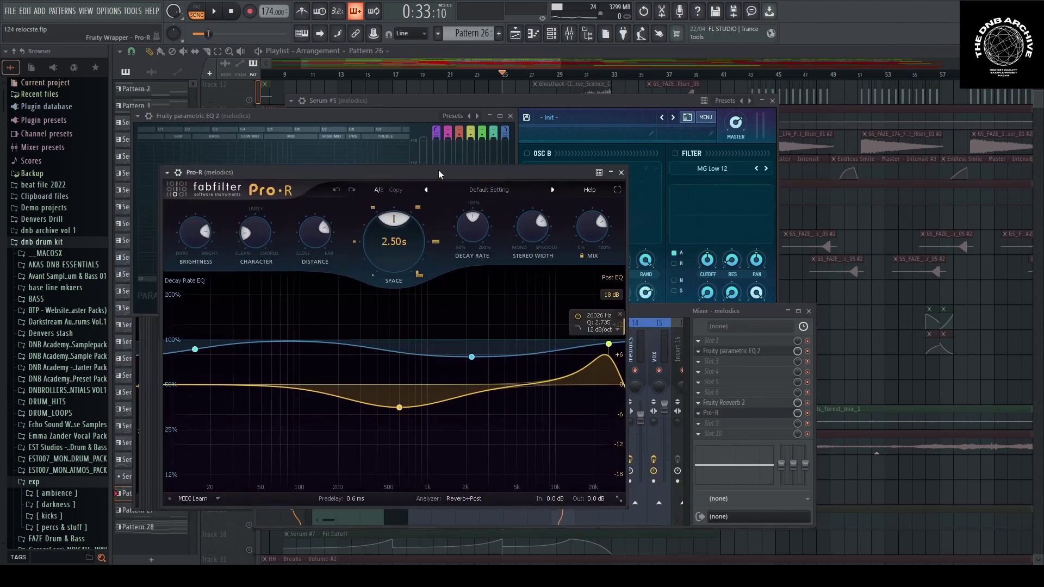
left_click(623, 169)
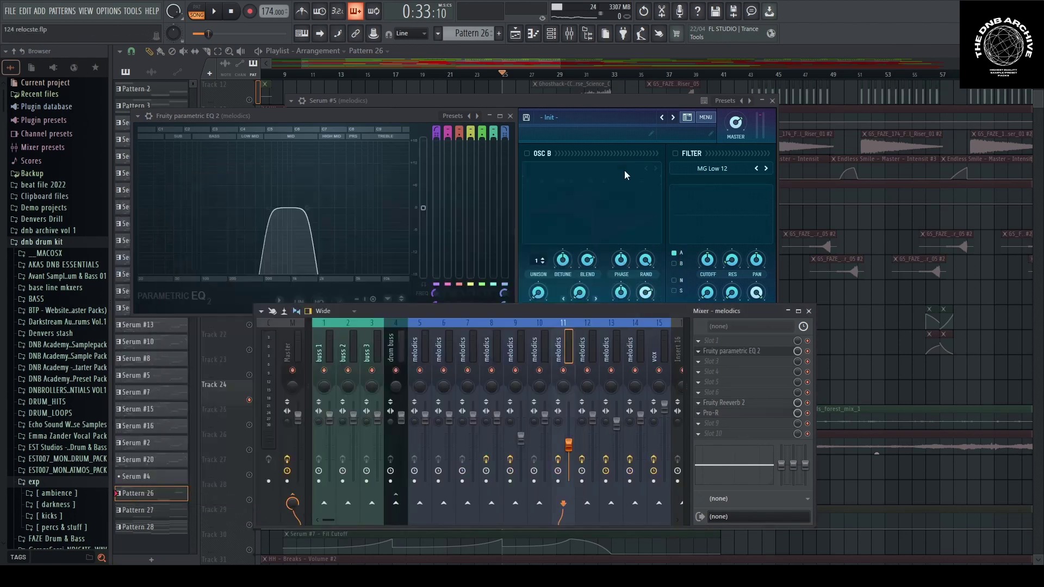
Close the plugin windows, replay the soloed Pattern 26 from bar 25, and briefly recheck its Serum #5 channel
key("space")
key("F12")
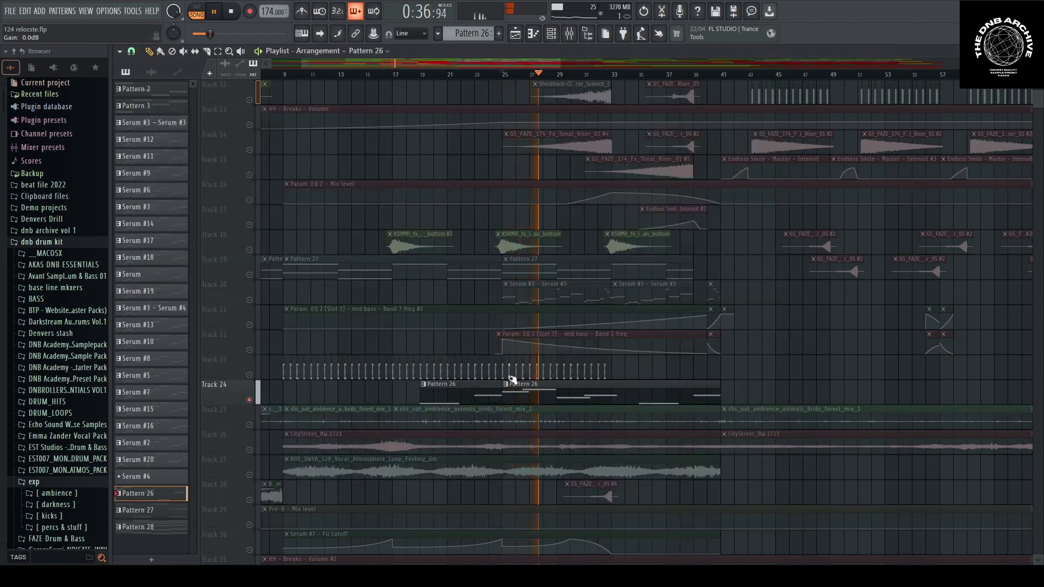
key("space")
key("F6")
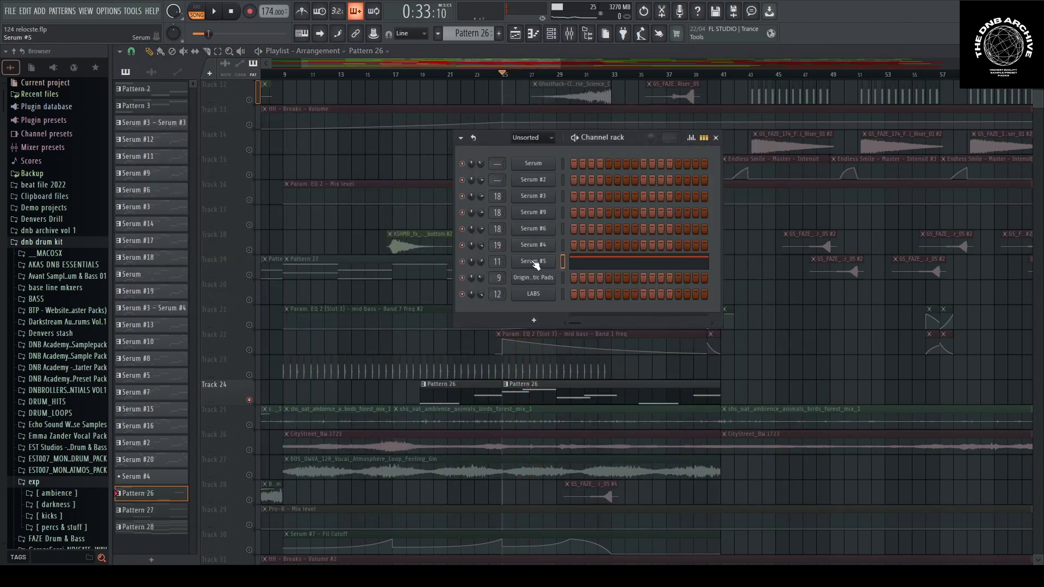
left_click(535, 262)
key("F5")
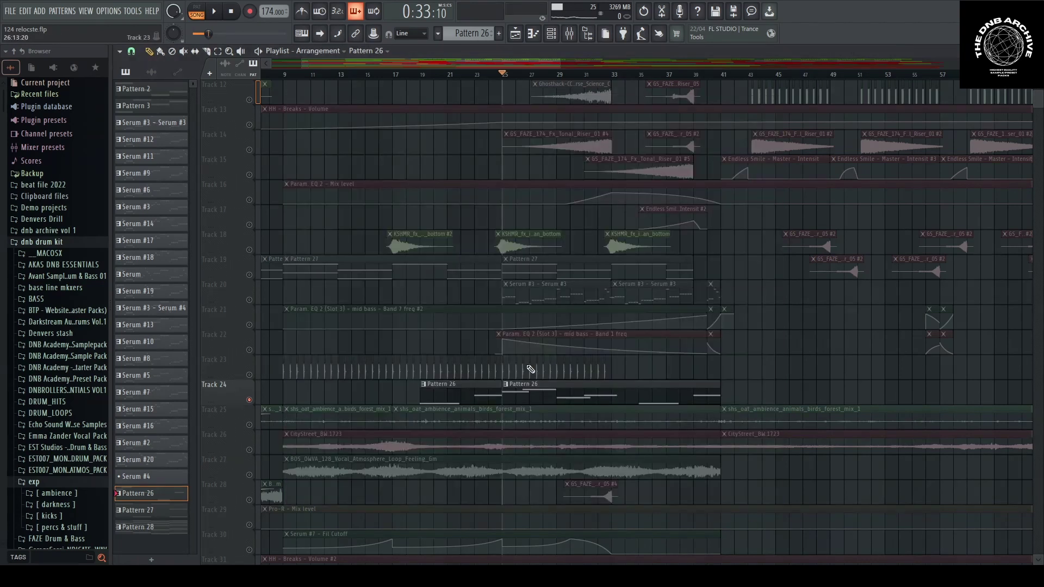
Unsolo Track 24 and play the full arrangement from bar 25 while looking over the surrounding tracks
right_click(249, 300)
right_click(249, 300)
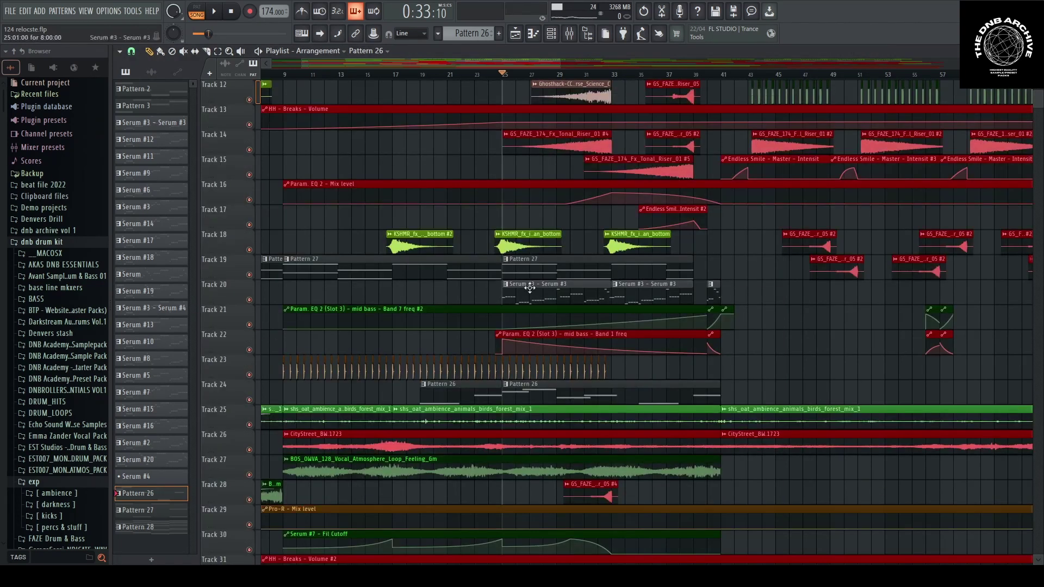
scroll(551, 376, "down", 3)
scroll(555, 377, "down", 3)
key("space")
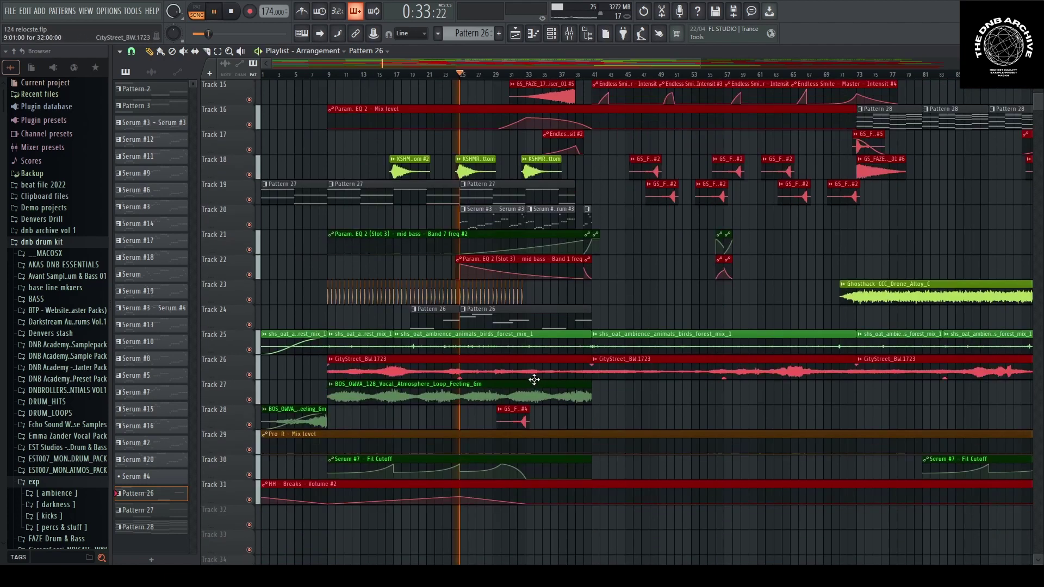
scroll(549, 212, "up", 2)
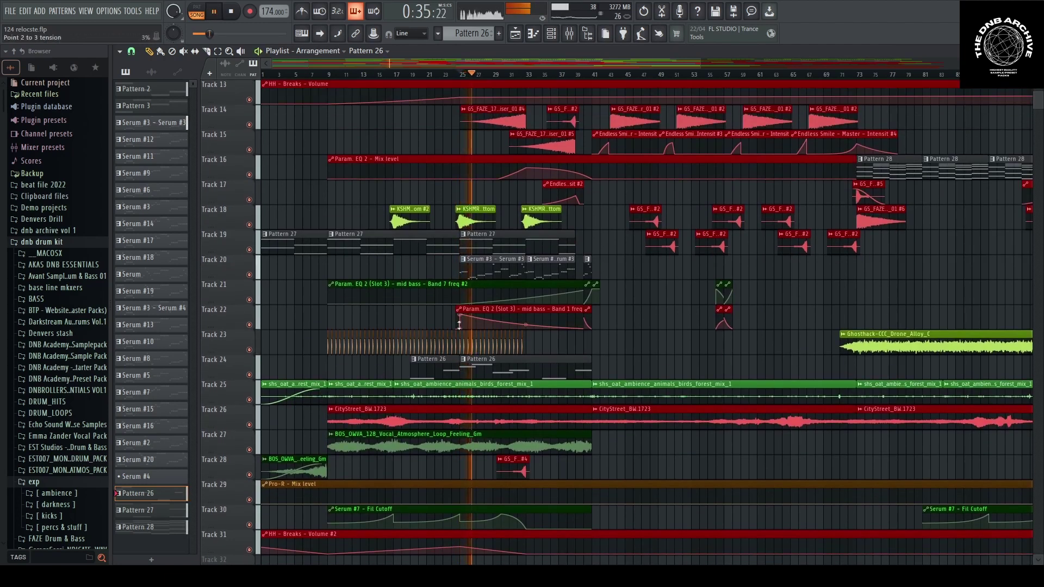
scroll(639, 154, "up", 4)
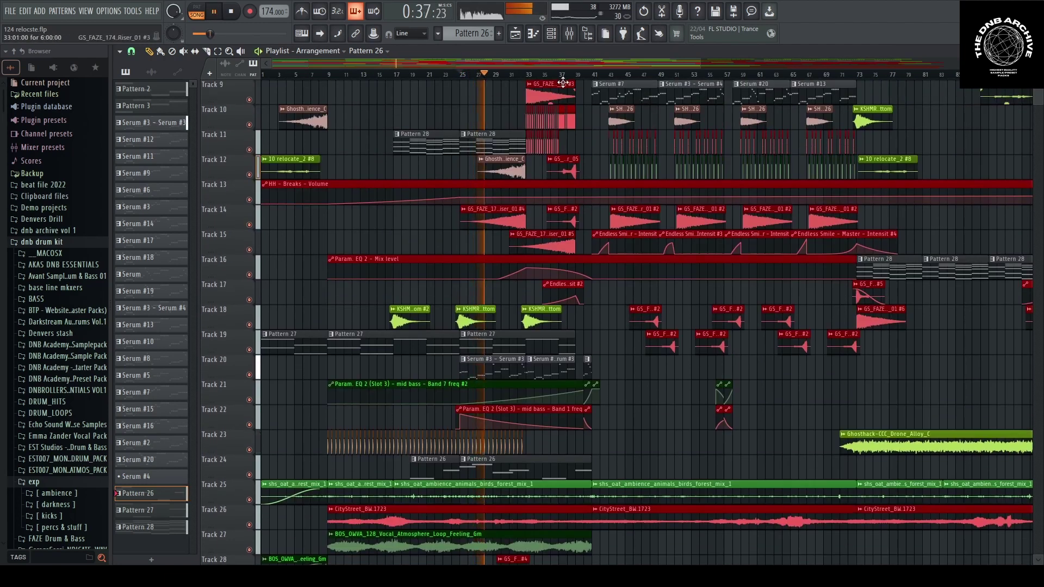
Select the vox insert in the mixer and place the playhead at bar 17 in the playlist
key("F9")
left_click(657, 348)
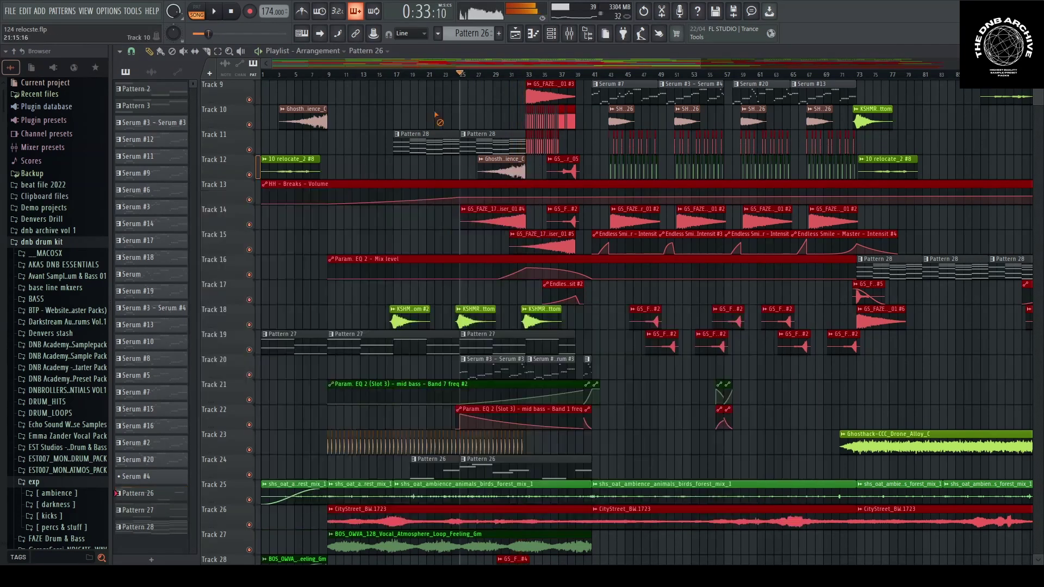
scroll(483, 257, "up", 2)
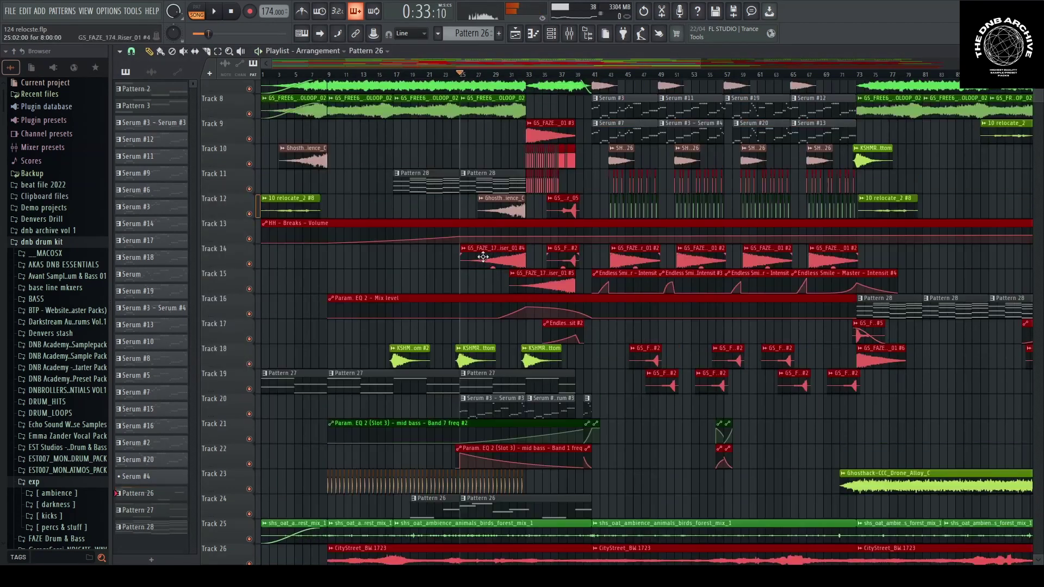
scroll(483, 257, "up", 4)
left_click(469, 75)
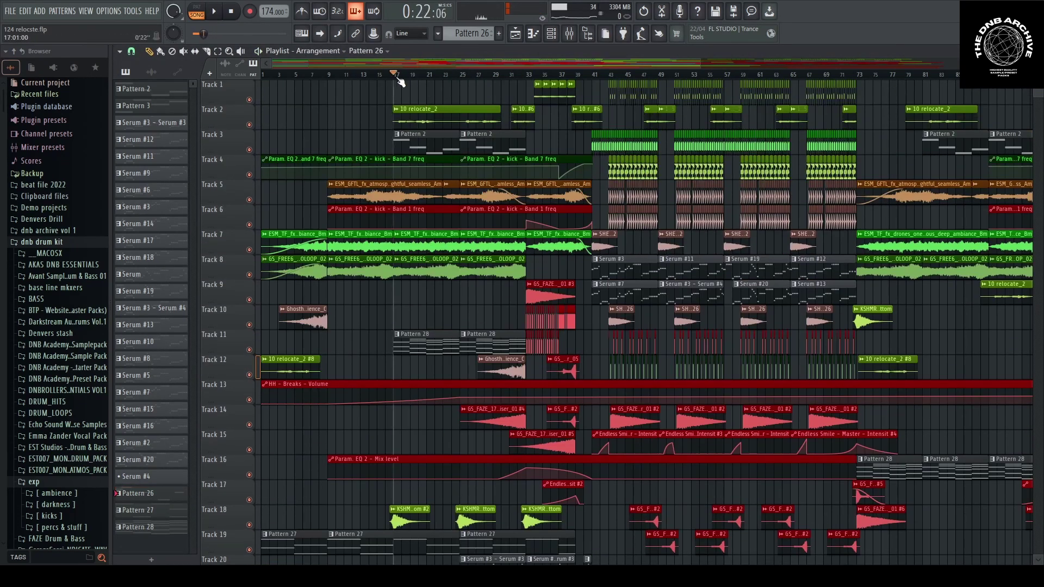
Play from bar 17, pick the 10 relocate_2 vocal clip, and solo its Track 2
key("space")
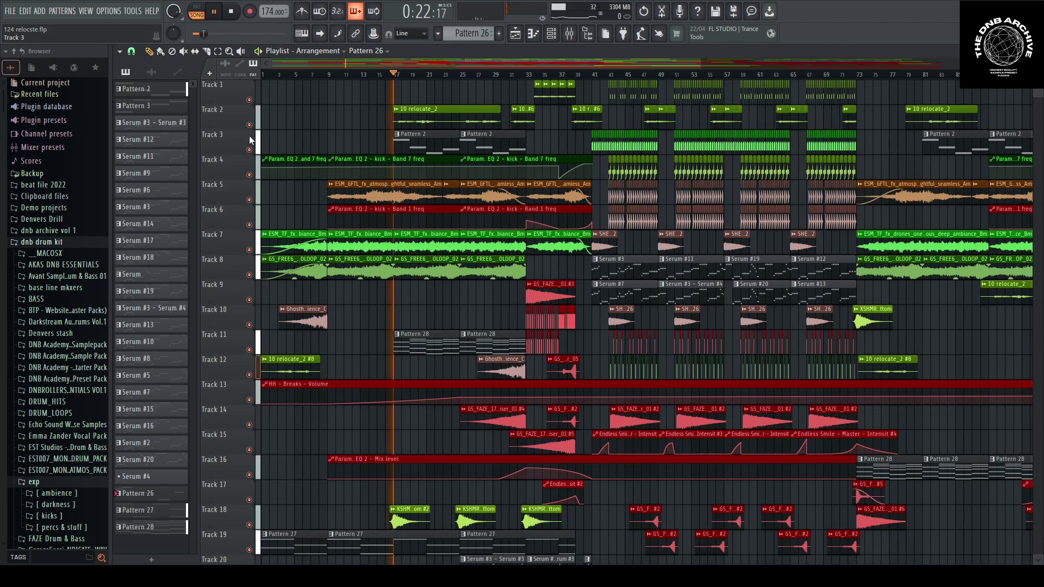
double_click(445, 117)
key("Escape")
right_click(249, 125)
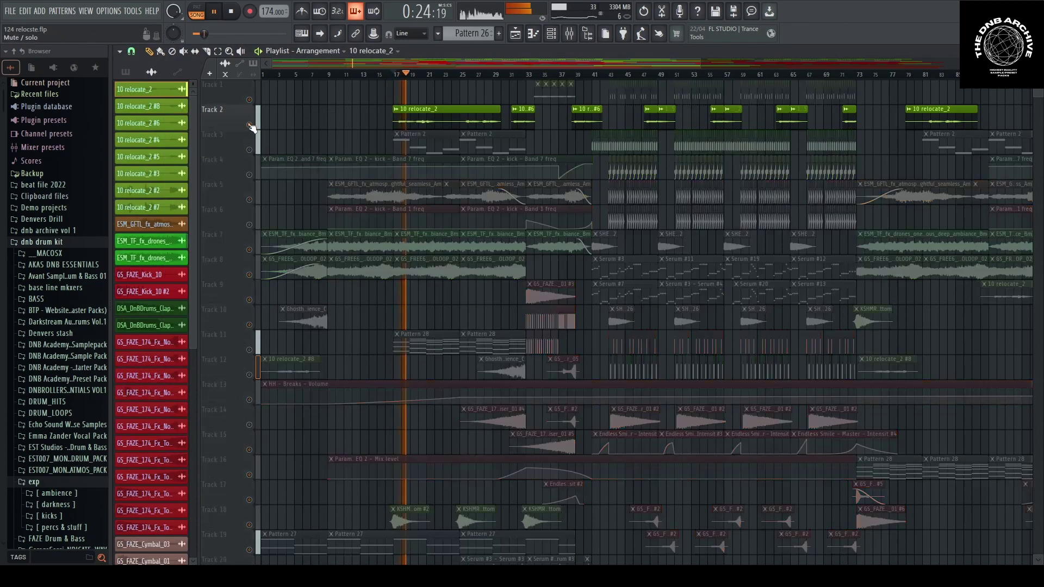
Unmute automation Tracks 4, 13 and 16 alongside the soloed vocal, with playback stopped
left_click(249, 174)
key("space")
scroll(274, 316, "down", 1)
scroll(273, 316, "down", 3)
left_click(249, 298)
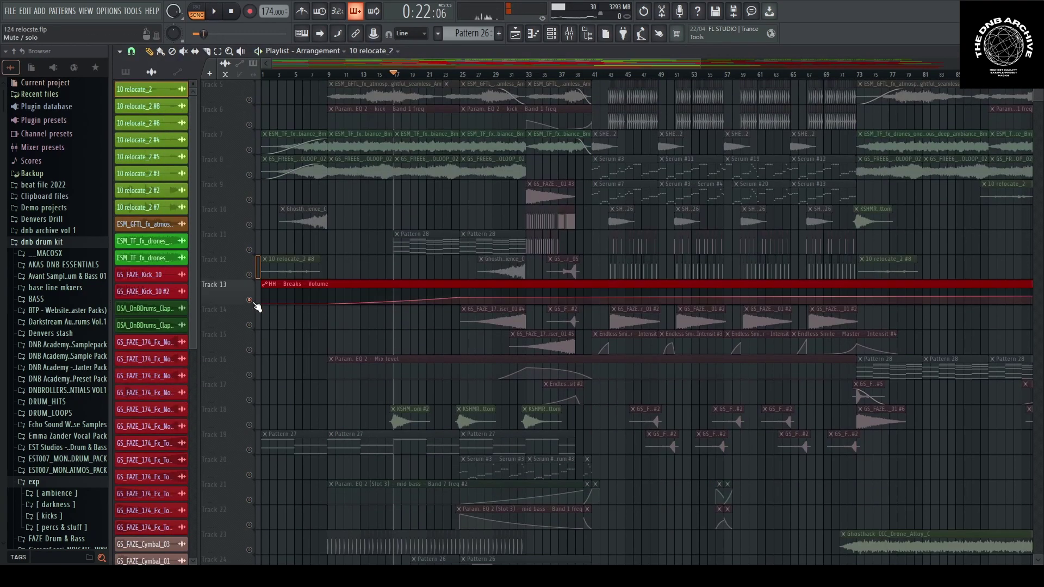
scroll(253, 302, "down", 4)
left_click(249, 275)
Unmute the automation on Tracks 29, 30 and 31 and start playback from bar 17
scroll(266, 326, "down", 6)
scroll(269, 345, "down", 3)
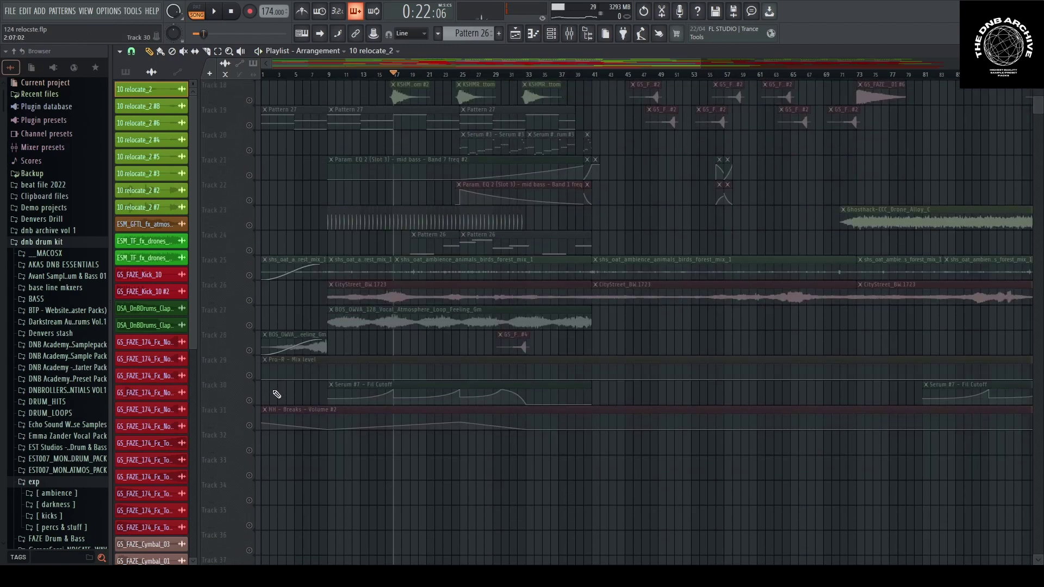
left_click(249, 424)
left_click(249, 399)
left_click(249, 375)
key("space")
Unmute the mid bass EQ automation on Tracks 21 and 22 and return to the vocal clips on Track 2
scroll(255, 364, "up", 3)
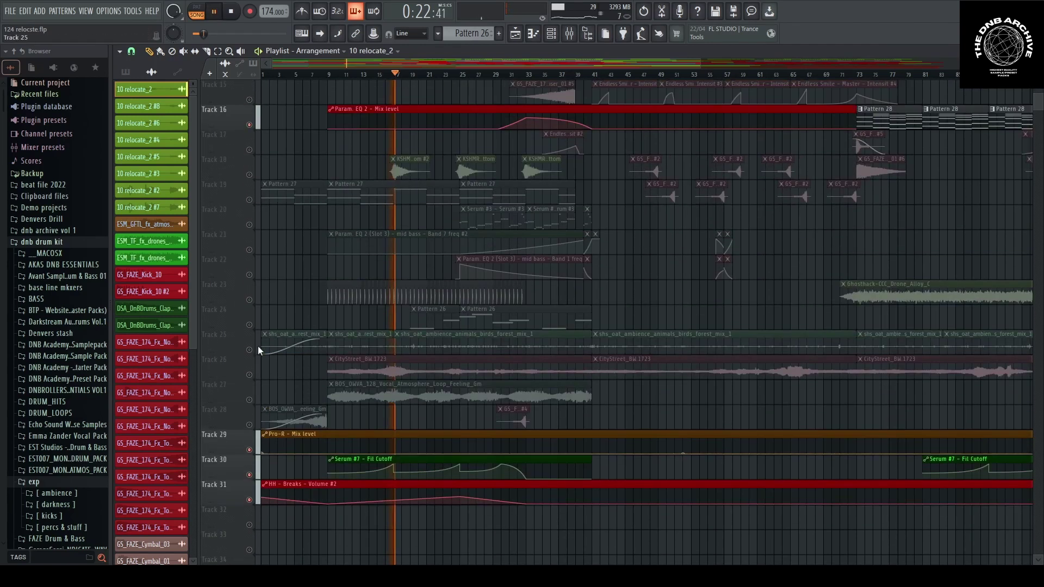
left_click(249, 250)
left_click(249, 274)
scroll(262, 347, "up", 3)
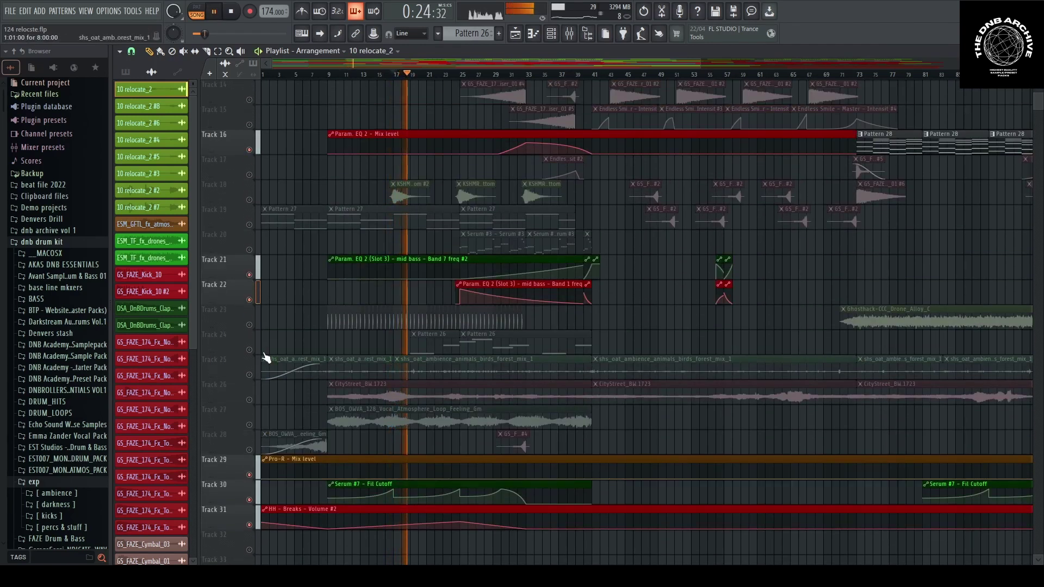
scroll(310, 457, "up", 12)
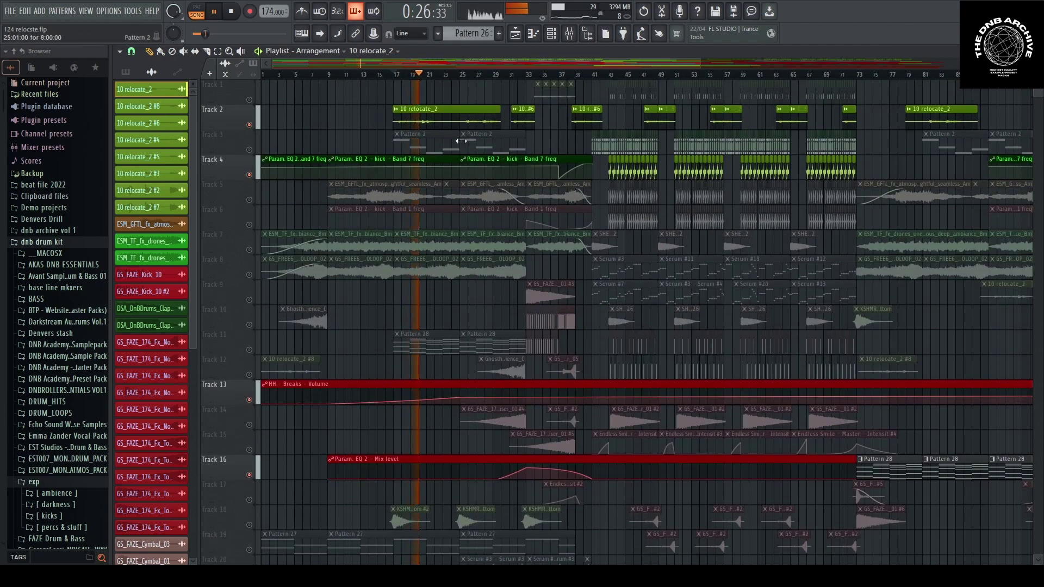
scroll(423, 136, "up", 4)
Examine the vox insert's first Fruity parametric EQ 2 while the soloed vocal plays, and close it
left_click(570, 34)
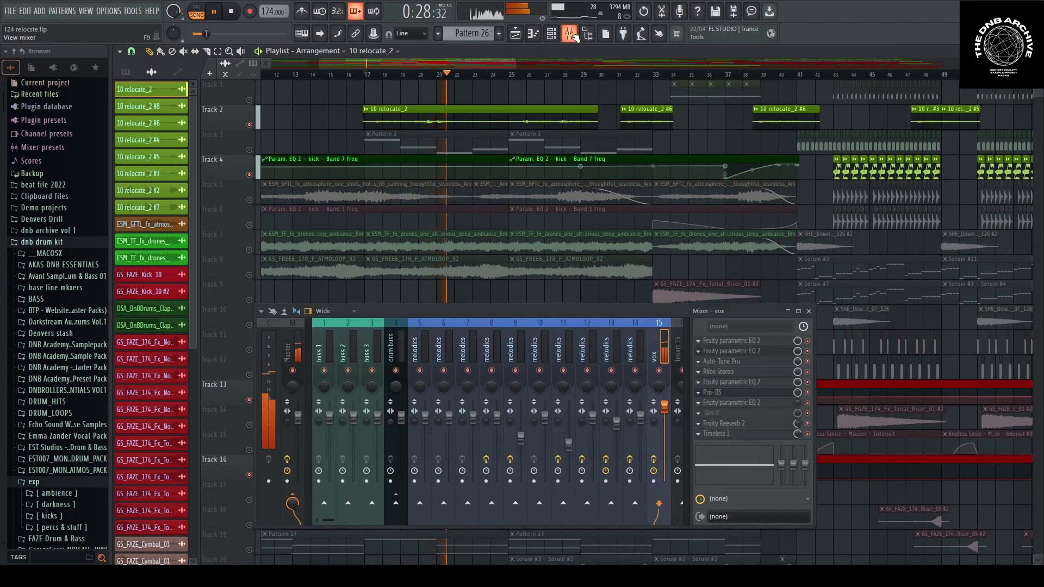
key("space")
left_click(734, 341)
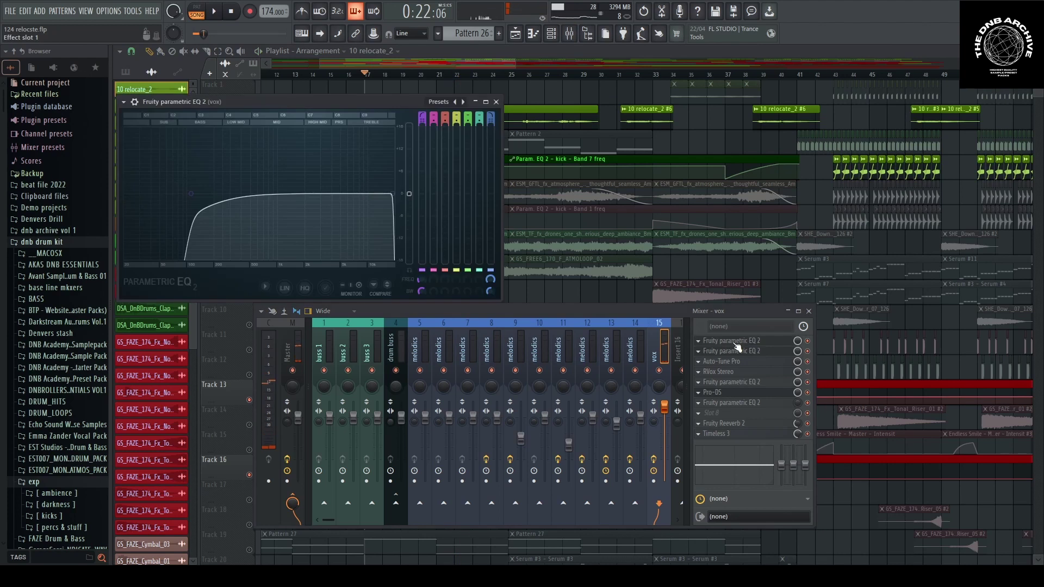
left_click_drag(375, 102, 478, 88)
key("space")
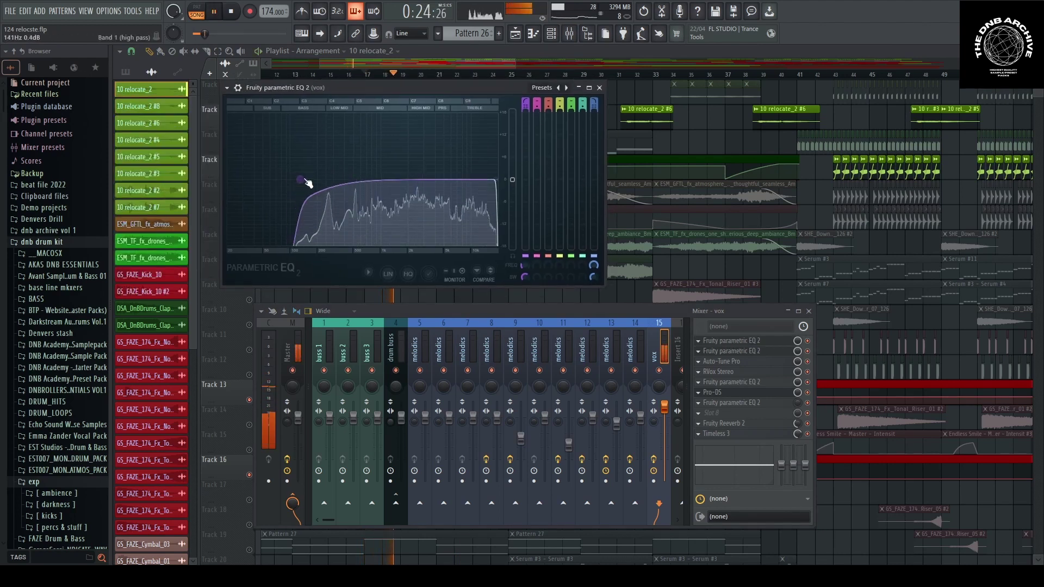
key("space")
left_click(599, 87)
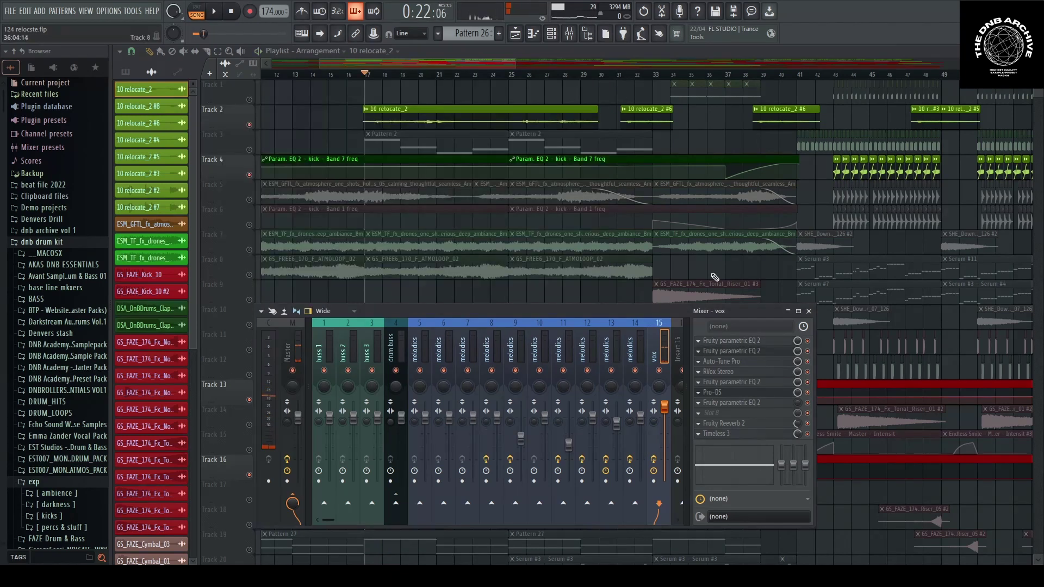
Examine the vox insert's second Fruity parametric EQ 2 with the soloed vocal playing, and look over Auto-Tune Pro, closing both
left_click(734, 351)
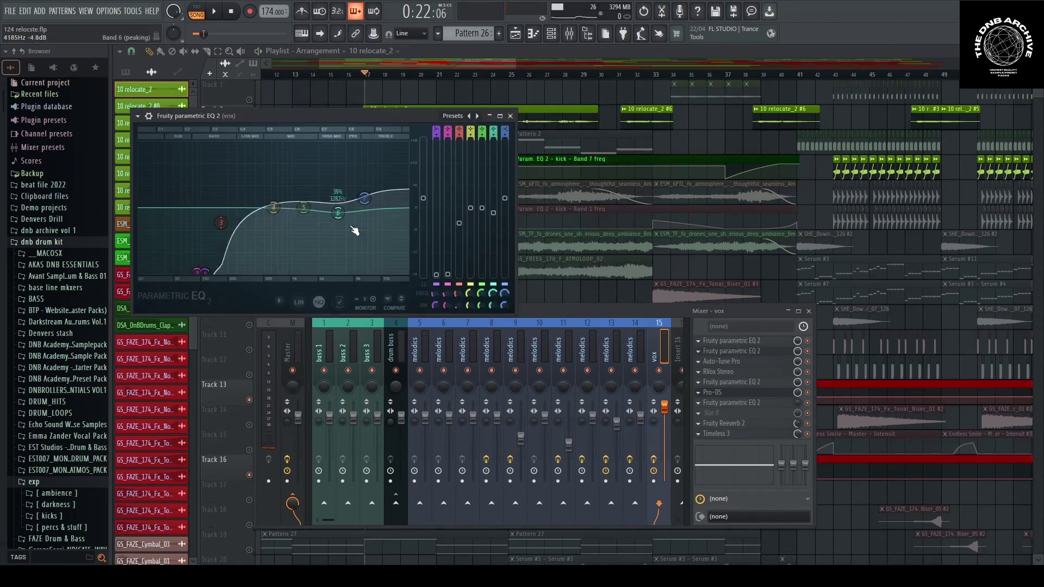
left_click_drag(362, 122, 461, 207)
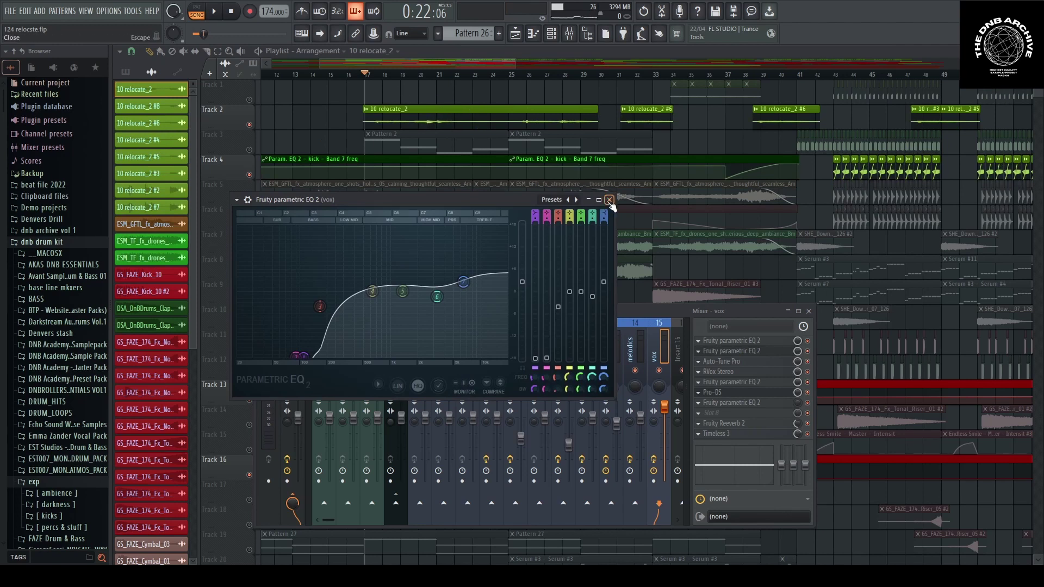
key("space")
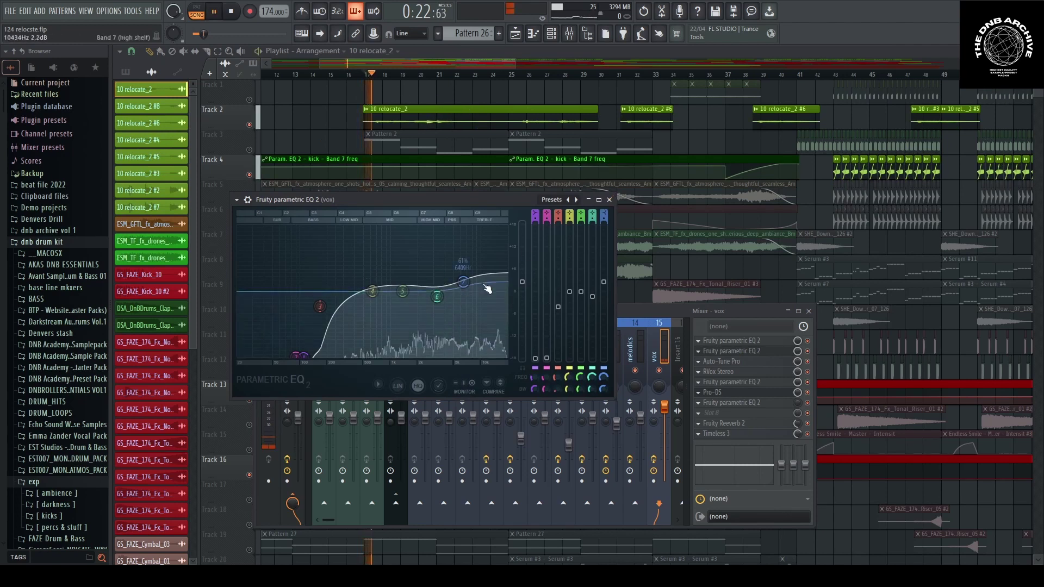
key("space")
left_click_drag(390, 213, 421, 209)
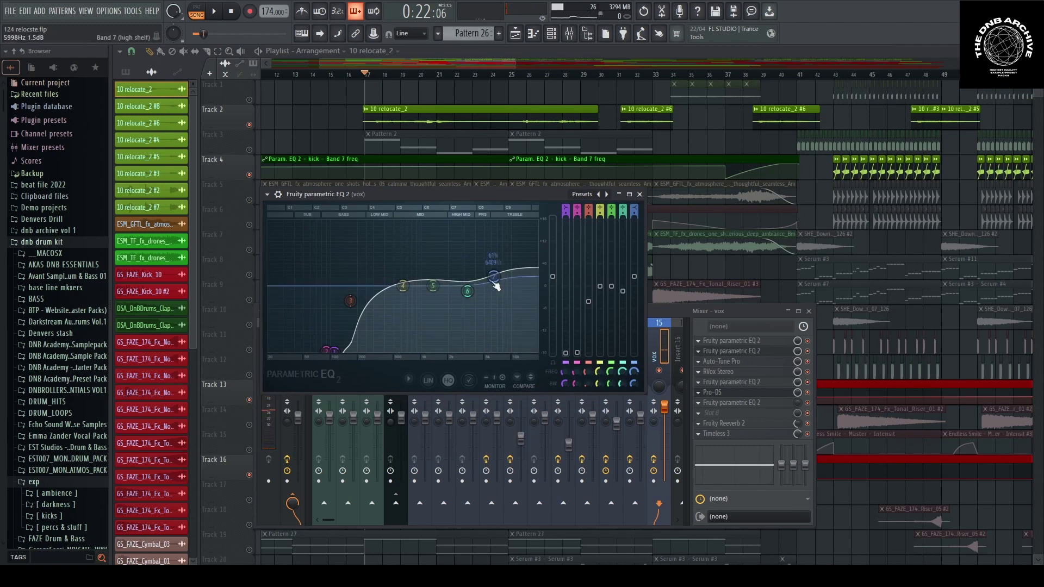
left_click(640, 194)
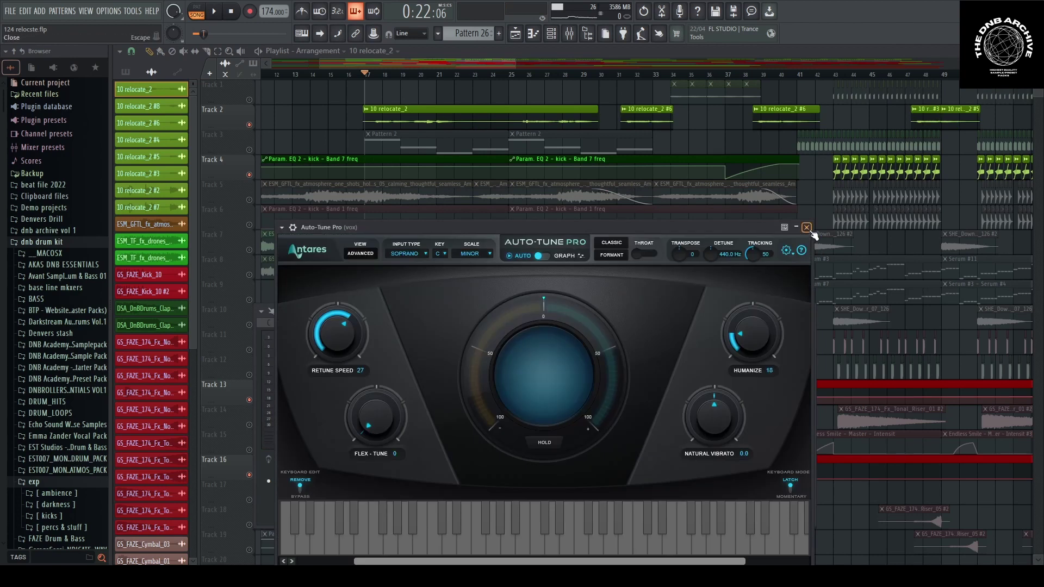
left_click(808, 228)
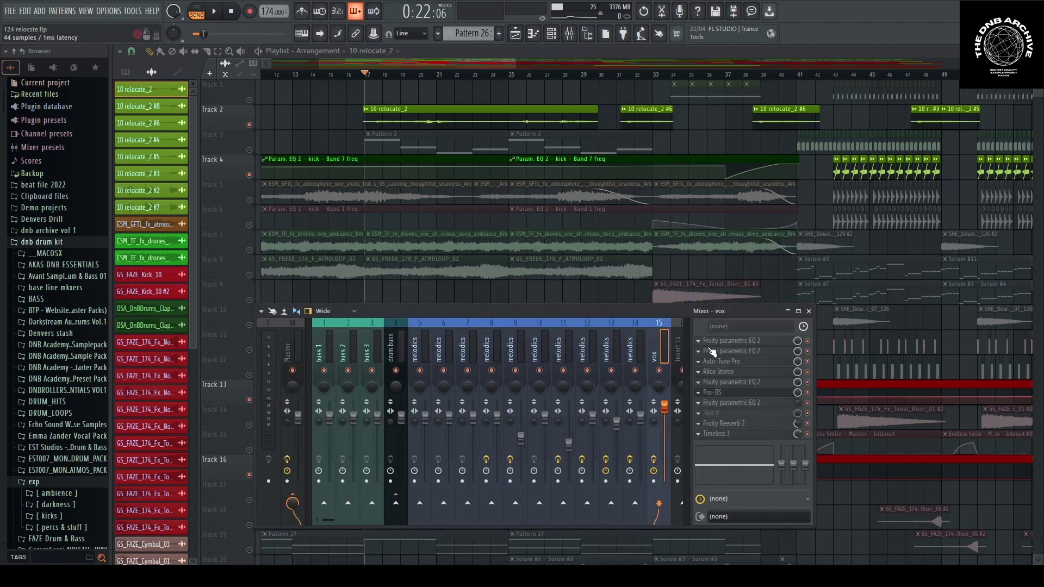
Open RVox Stereo on the vox insert and examine its compression while the soloed vocal plays
left_click(717, 371)
left_click_drag(304, 145, 485, 177)
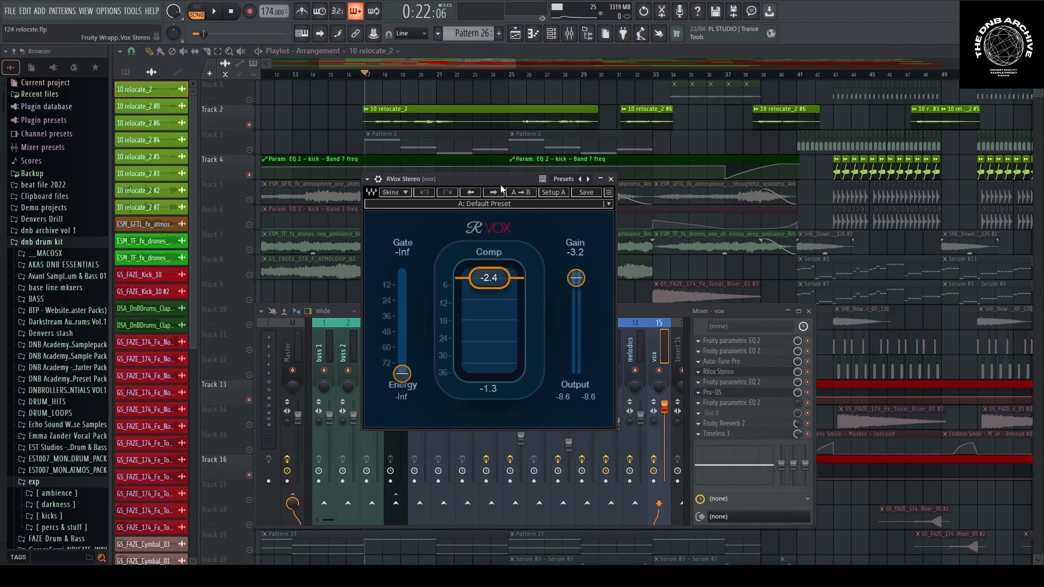
mouse_move(489, 276)
left_mouse_down()
mouse_move(488, 366)
mouse_move(488, 278)
left_mouse_up()
key("space")
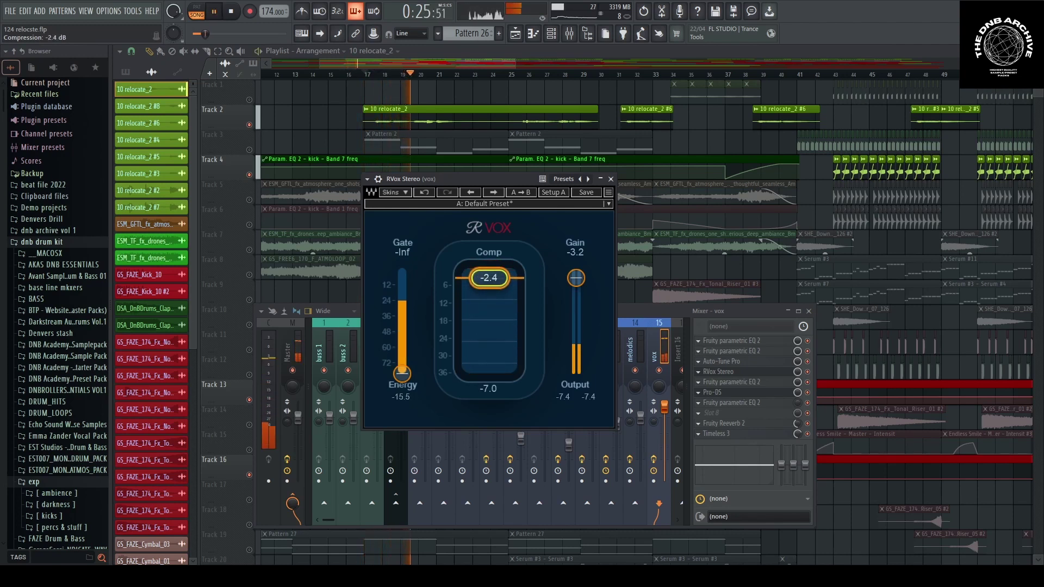
left_click_drag(519, 179, 502, 177)
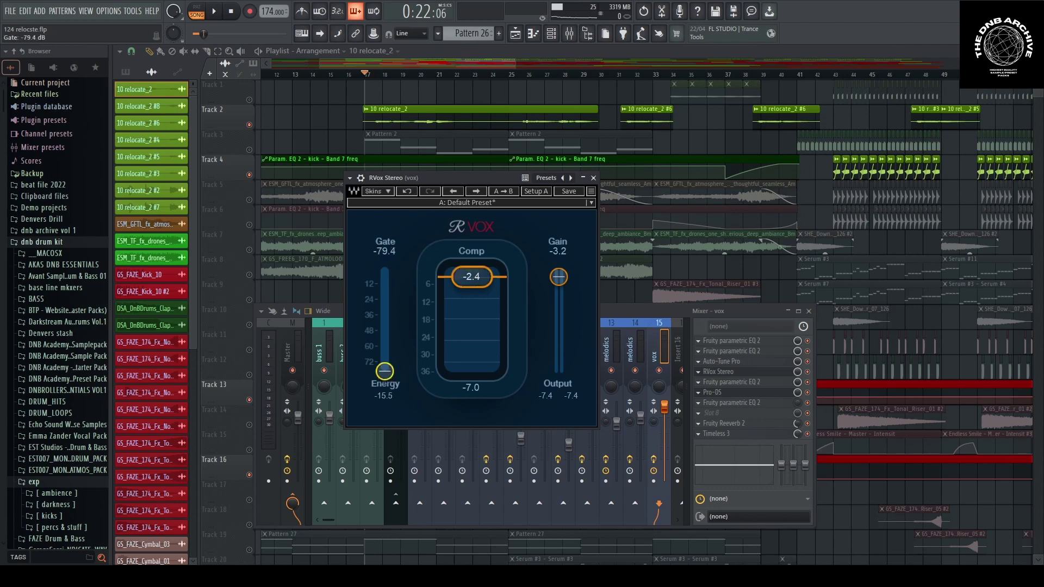
Raise the RVox gate to about -58 dB on the vocal and close the plugin
key("space")
left_click_drag(384, 370, 385, 346)
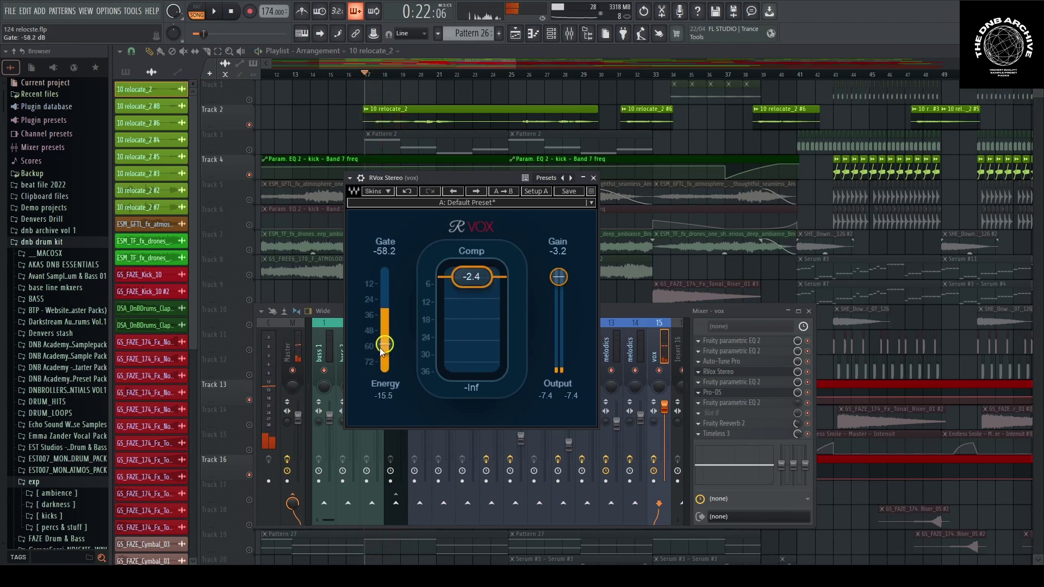
left_click_drag(381, 348, 382, 340)
left_click(593, 178)
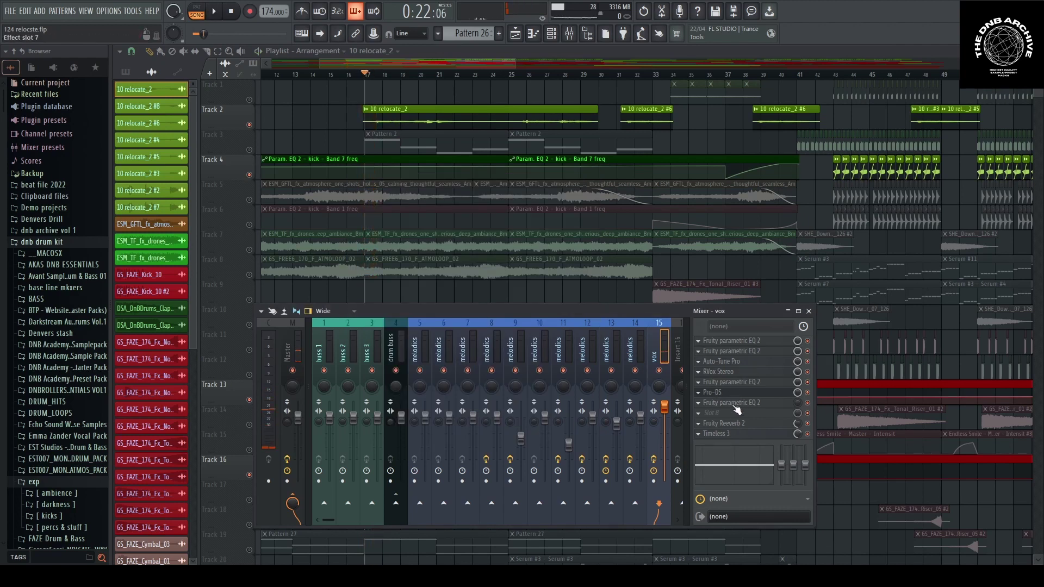
Examine Fruity Reeverb 2 and Timeless 3 on the vox insert, setting the delay feedback to 39.5%, and close all plugin windows
left_click(734, 423)
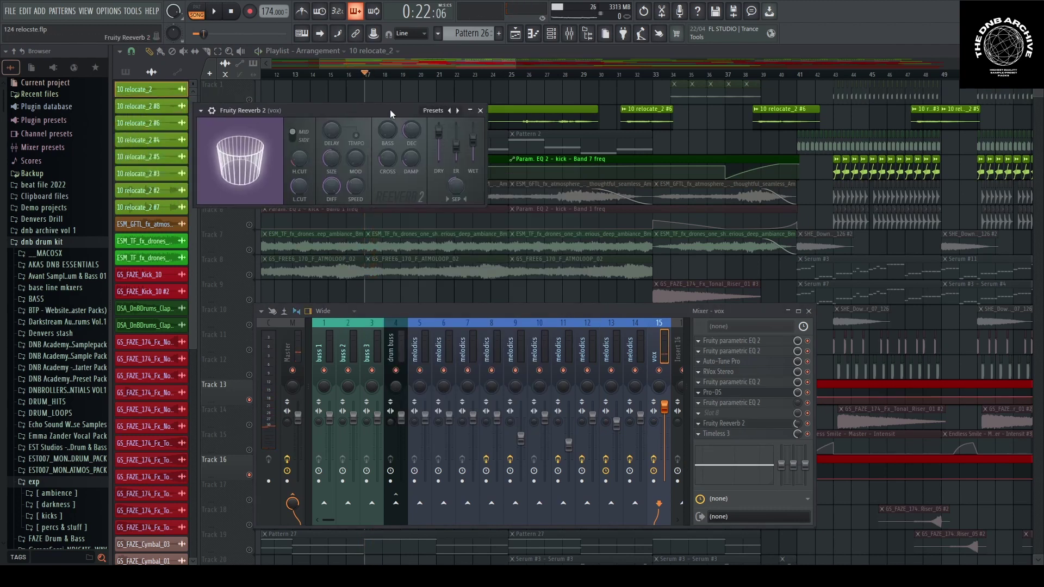
left_click_drag(390, 113, 408, 121)
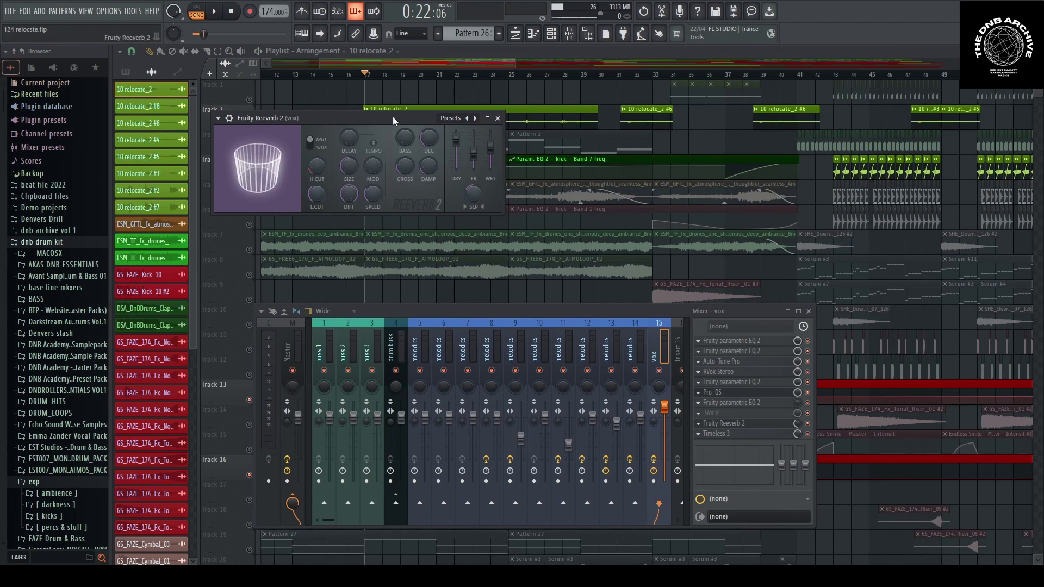
left_click(729, 434)
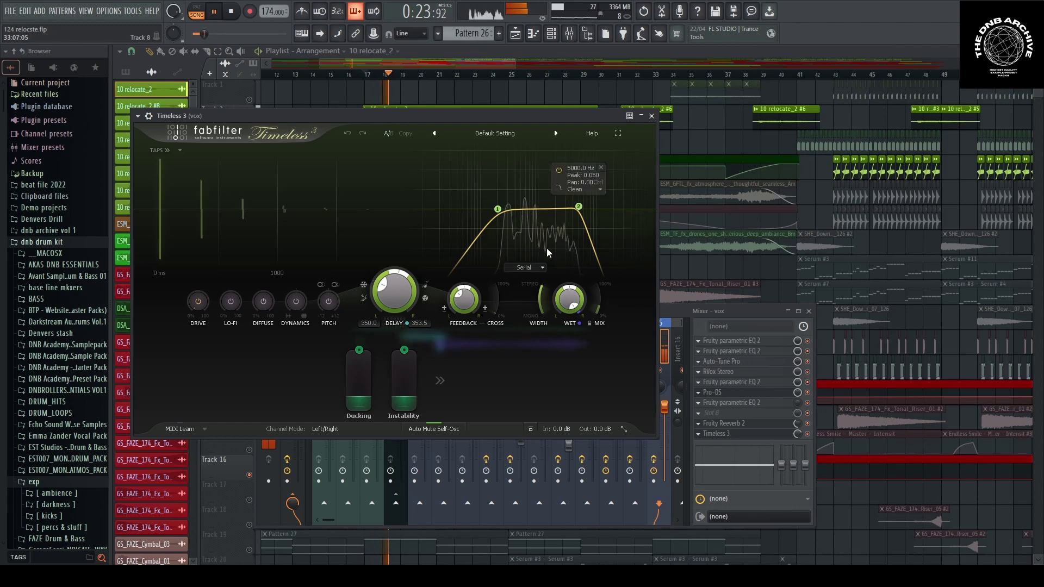
left_click_drag(461, 302, 461, 295)
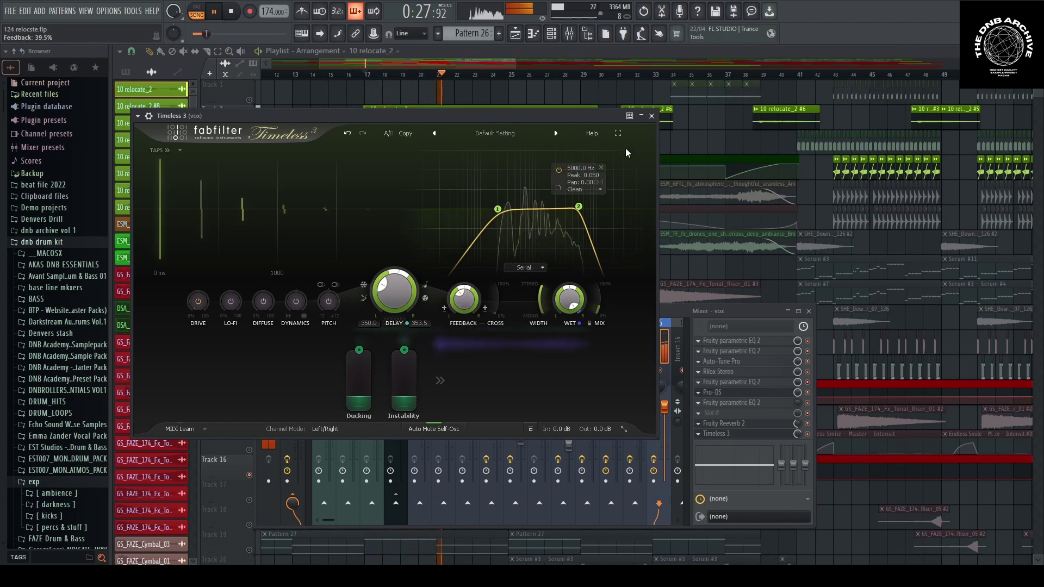
left_click(651, 117)
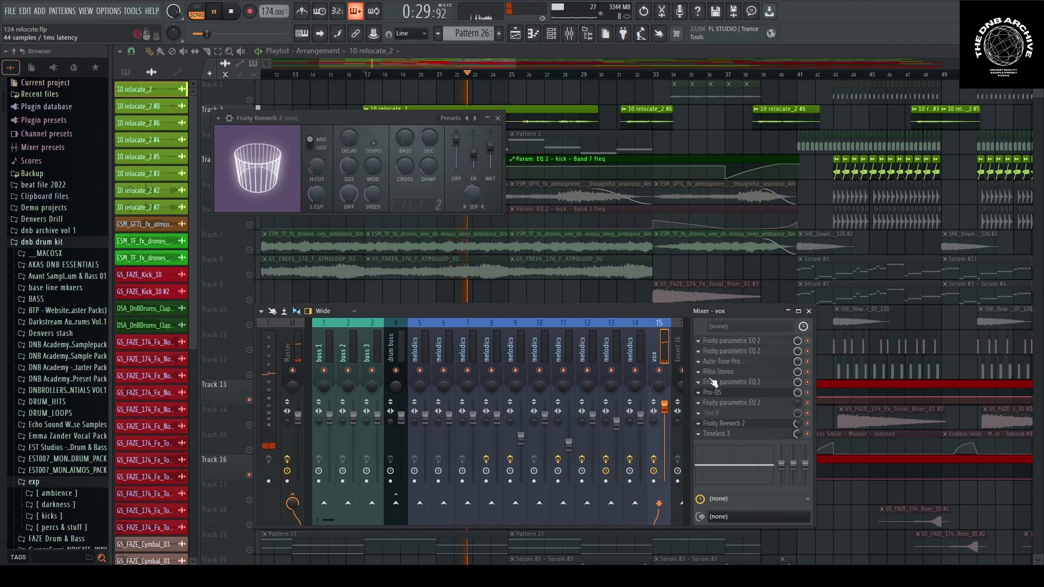
key("space")
key("F12")
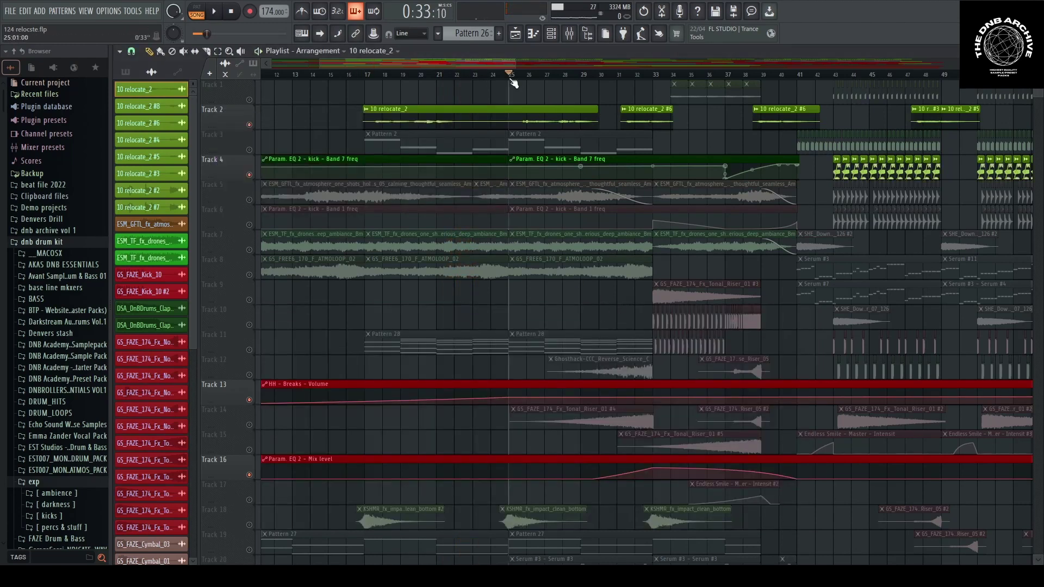
Play the full arrangement from bar 25 while viewing its layers, and delete the Serum #7 - Fil Cutoff automation clip on Track 30
key("space")
scroll(445, 354, "down", 2)
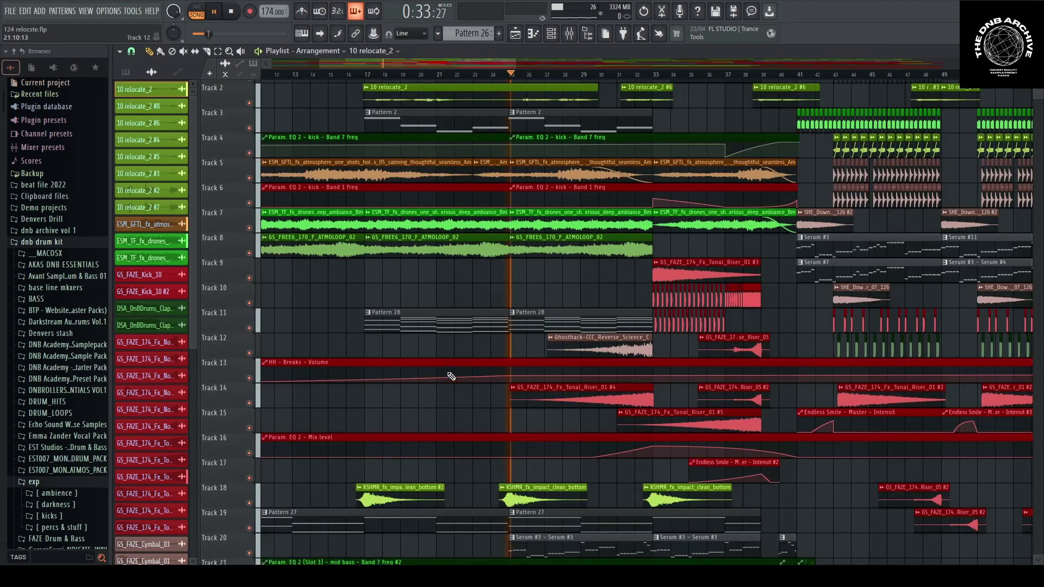
scroll(634, 351, "down", 3)
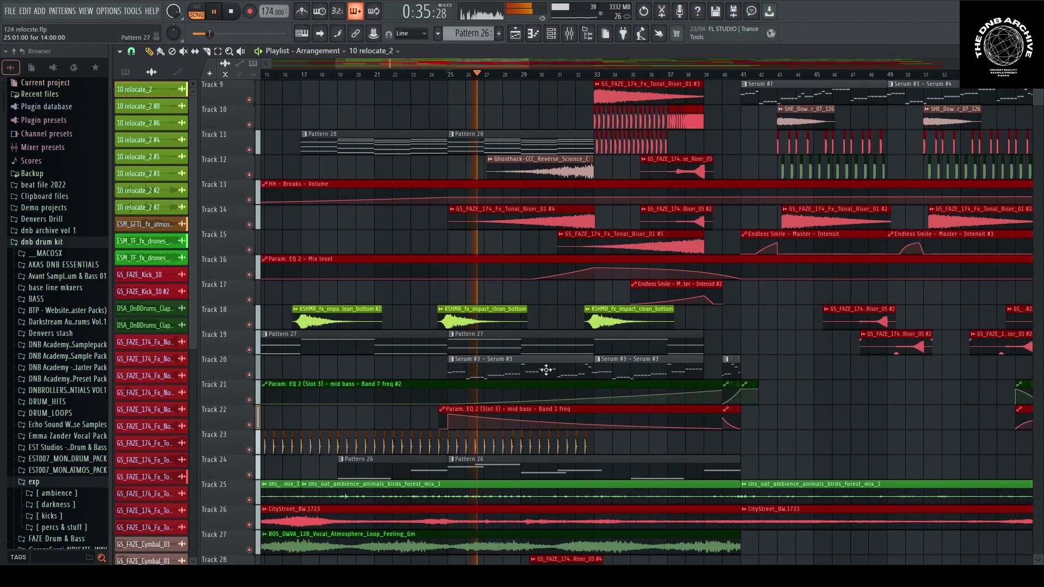
scroll(544, 373, "down", 3)
scroll(541, 371, "down", 2)
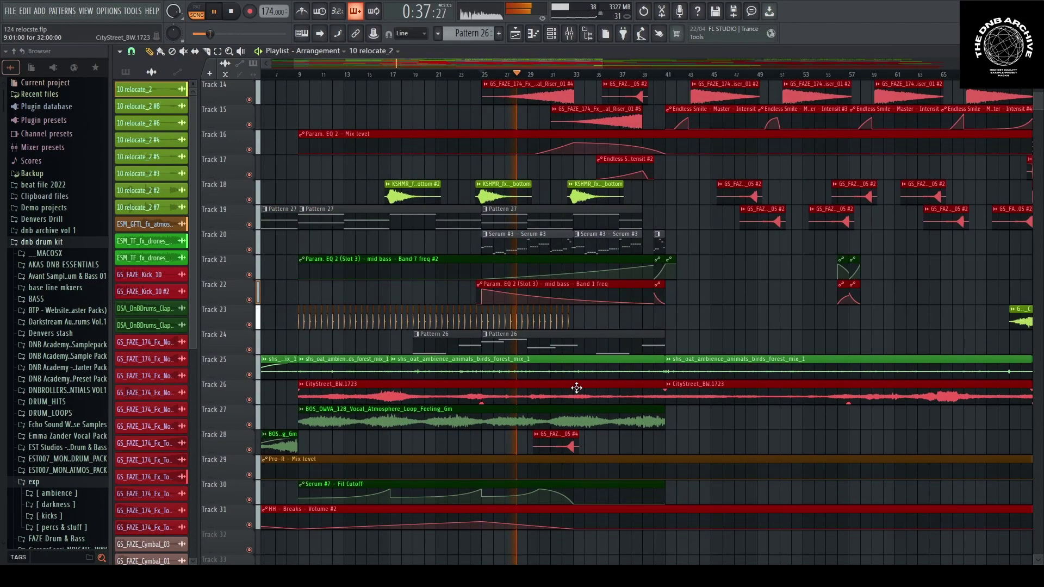
scroll(576, 388, "up", 1)
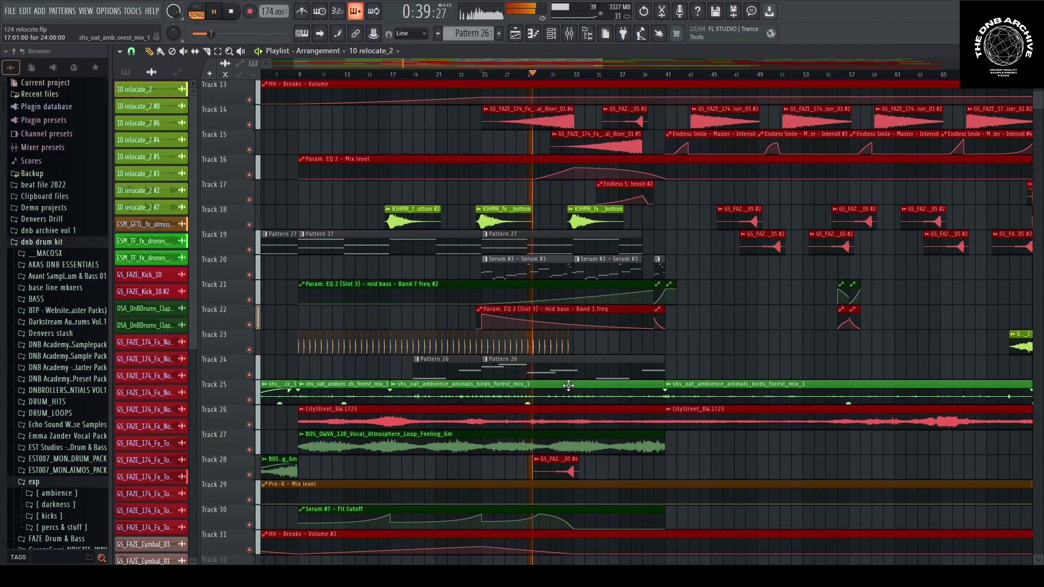
scroll(550, 392, "up", 1)
right_click(538, 543)
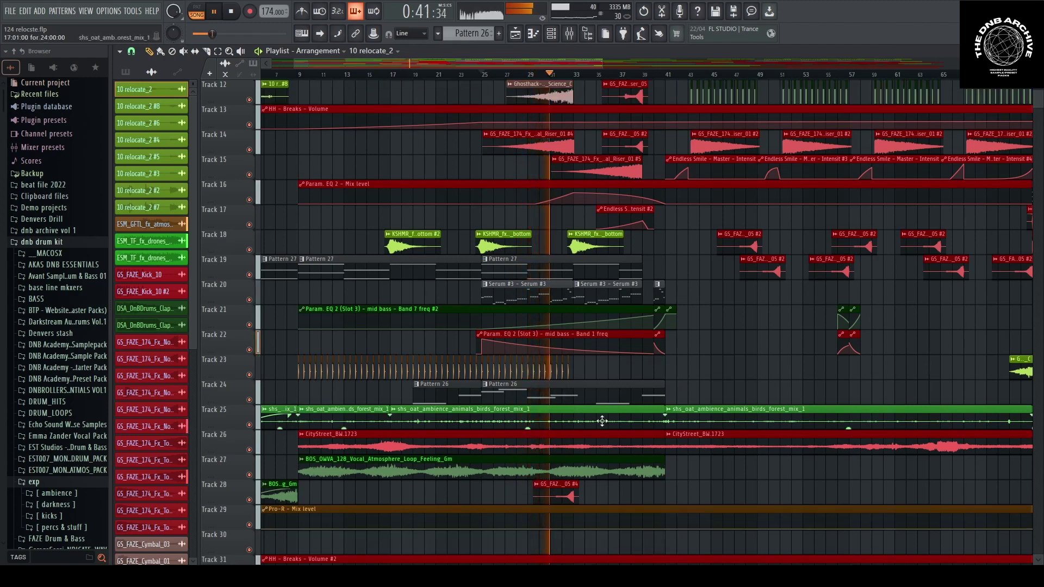
Follow the riser layers of the full arrangement up to bar 33 and stop playback at bar 32
scroll(553, 418, "up", 1)
scroll(552, 397, "up", 2)
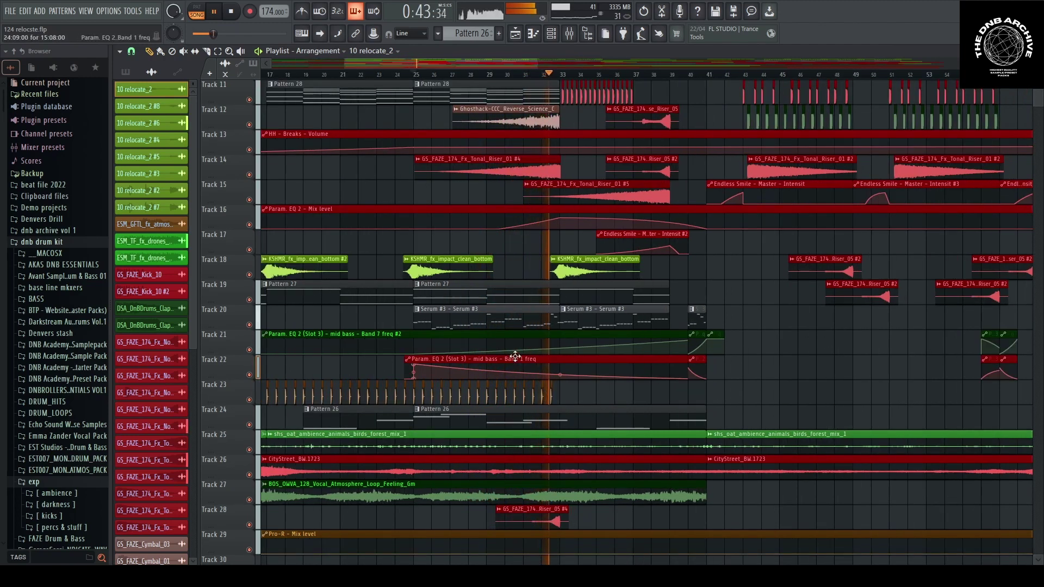
scroll(539, 293, "up", 3)
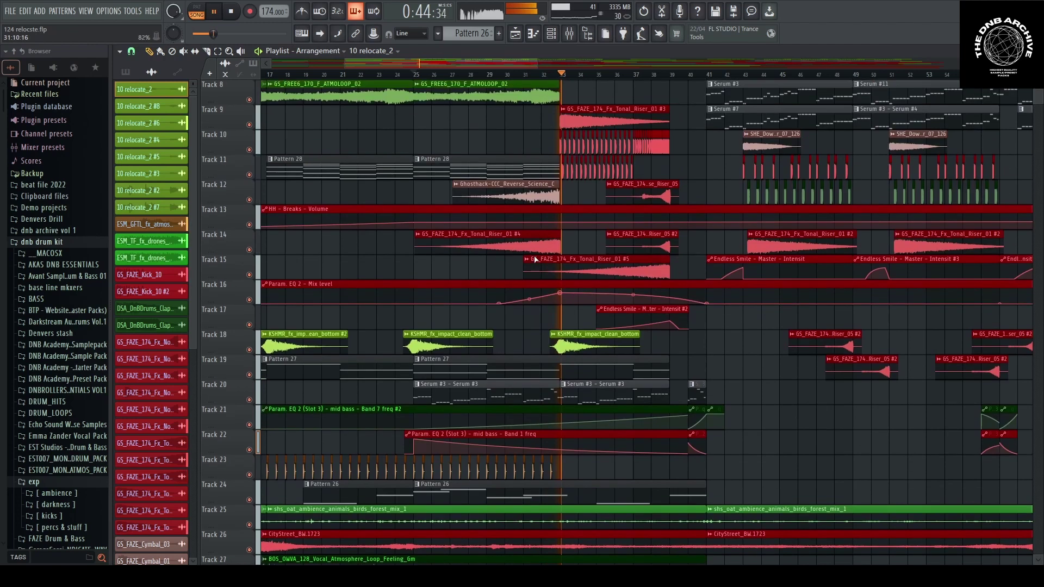
left_click(542, 76)
key("space")
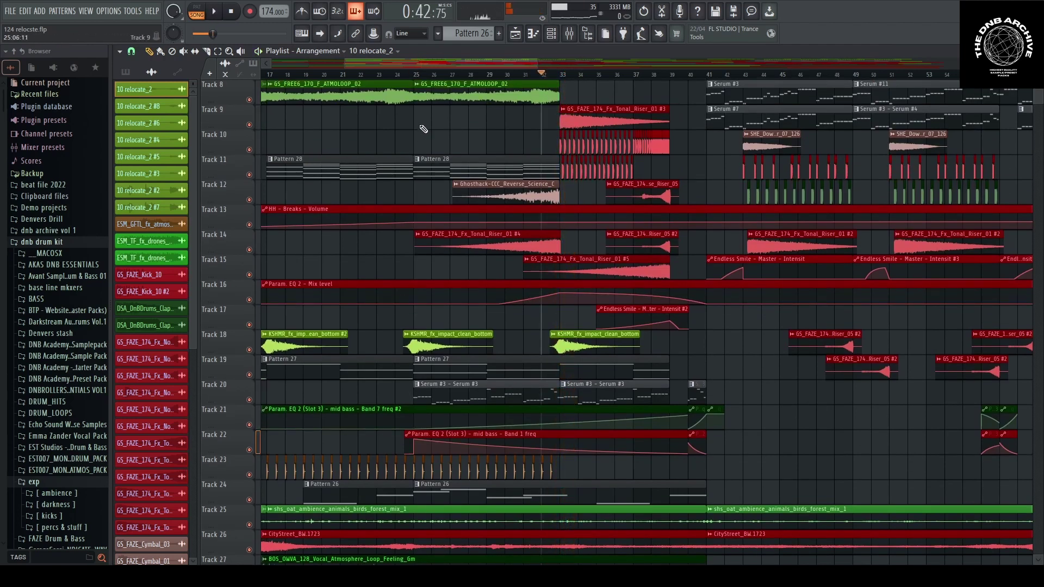
Replay the section from bar 25 and inspect the sample settings of the GS_FAZE_174_Fx_Tonal_Riser_01 #4 clip on Track 14
left_click(412, 70)
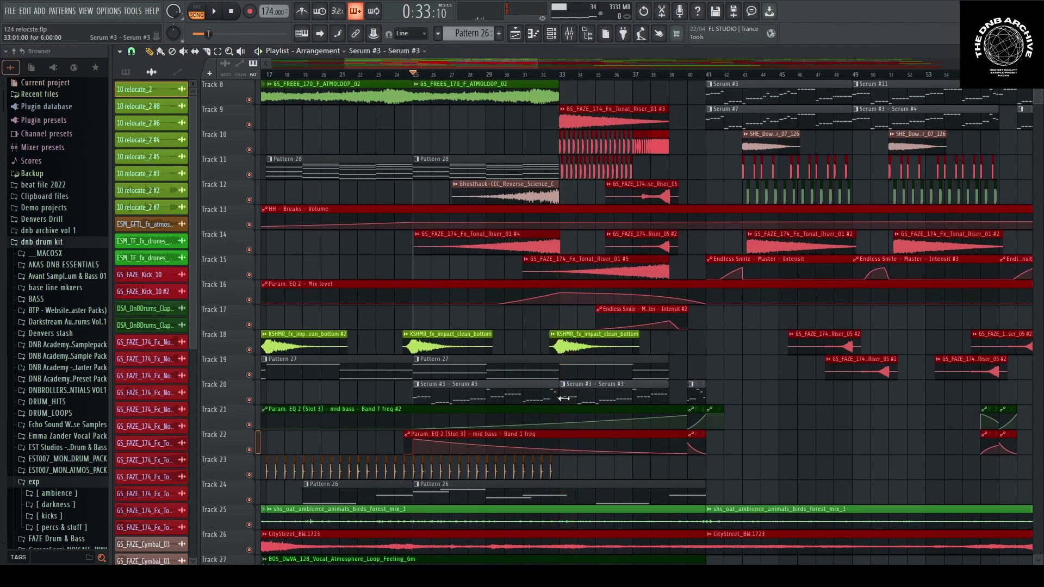
key("space")
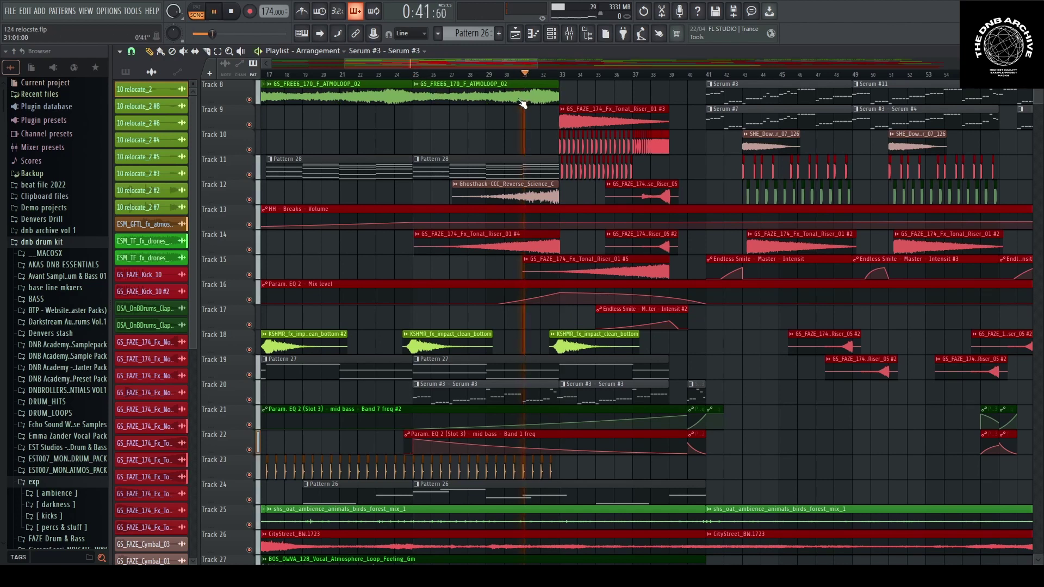
key("space")
left_click(498, 243)
double_click(499, 243)
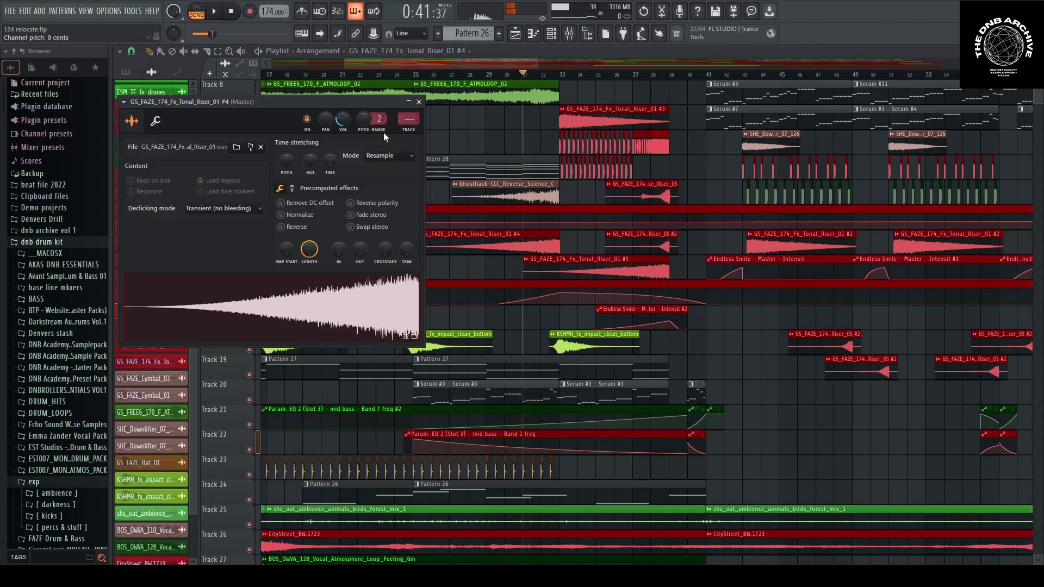
left_click(417, 100)
Play the transition from bar 31 into the kick buildup on Tracks 10 and 11, and stop playback
key("space")
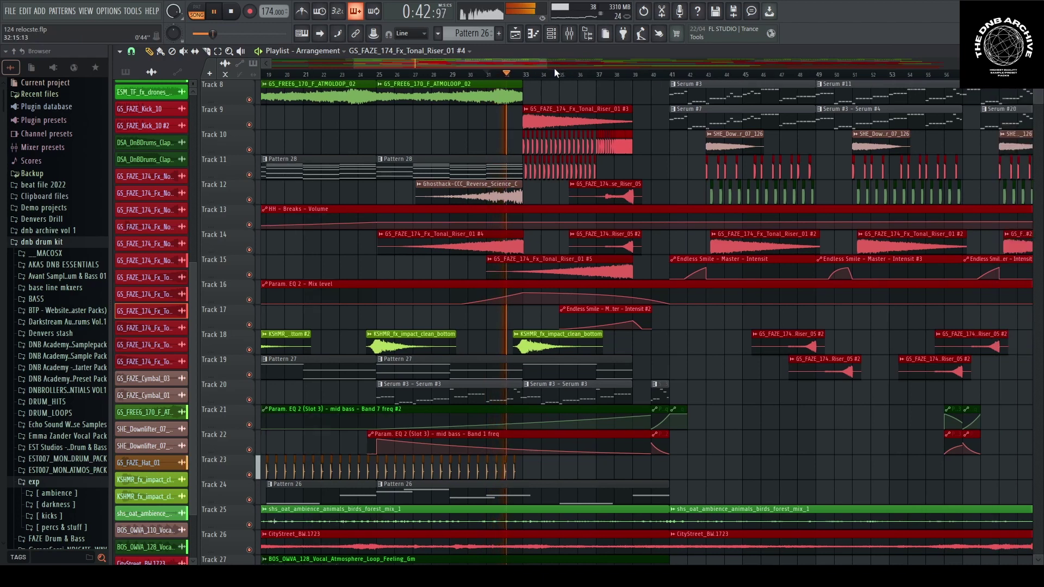
scroll(534, 227, "up", 3)
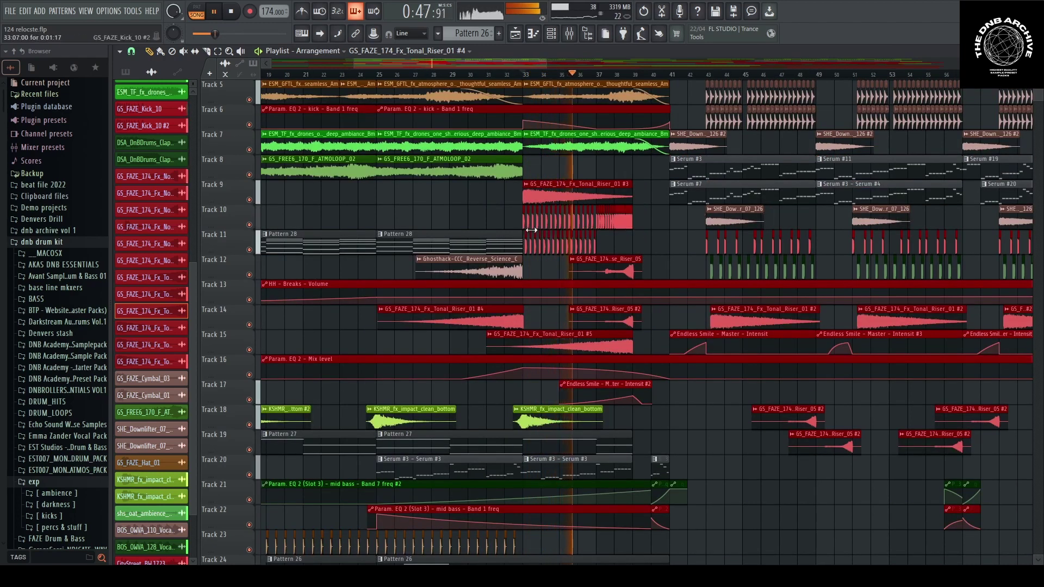
key("space")
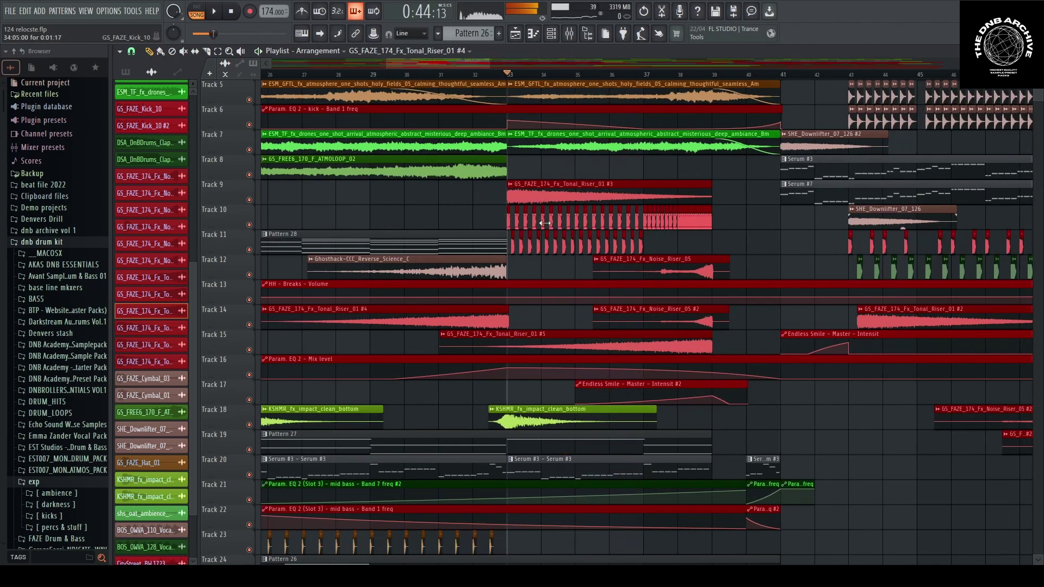
Check the GS_FAZE_174_Fx_Tonal_Riser_01 #3 clip's sample settings, and solo Track 9 to hear it from bar 33
double_click(543, 195)
key("Escape")
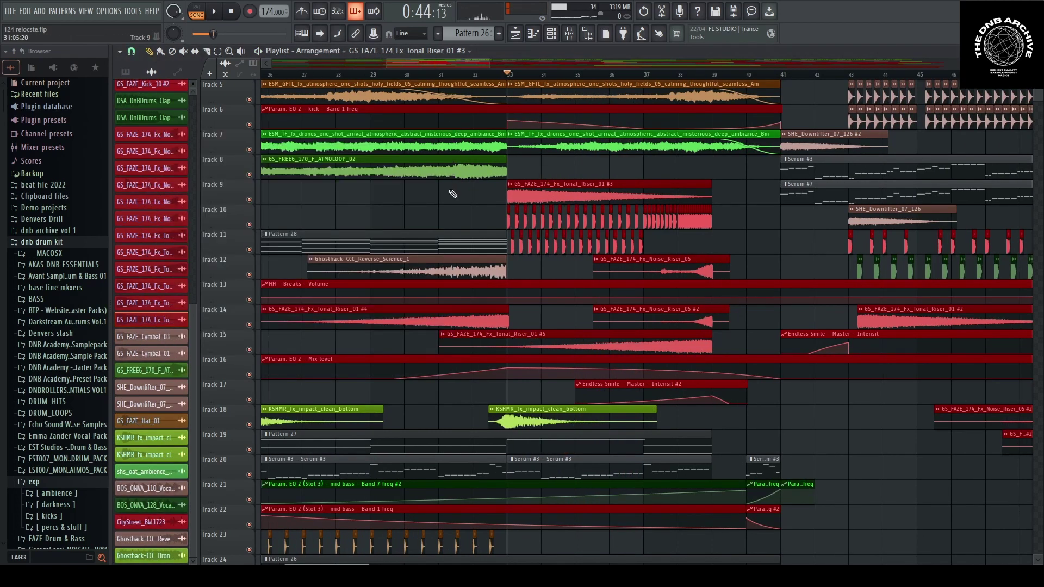
right_click(249, 200)
key("space")
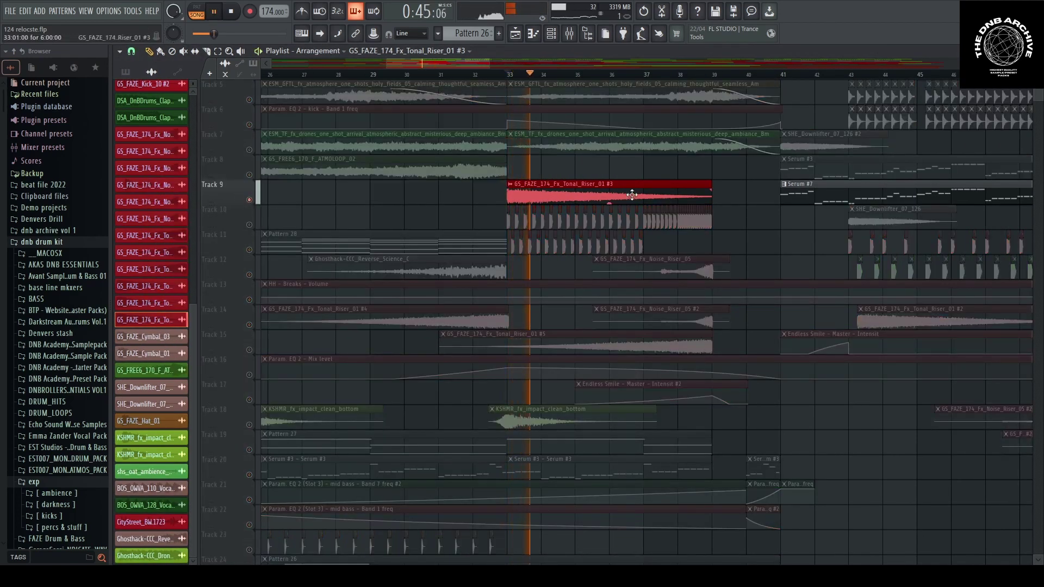
Solo the kick buildup on Track 10, unmute Track 11 alongside it, and play both from bar 33
right_click(250, 224)
key("space")
left_click(258, 235)
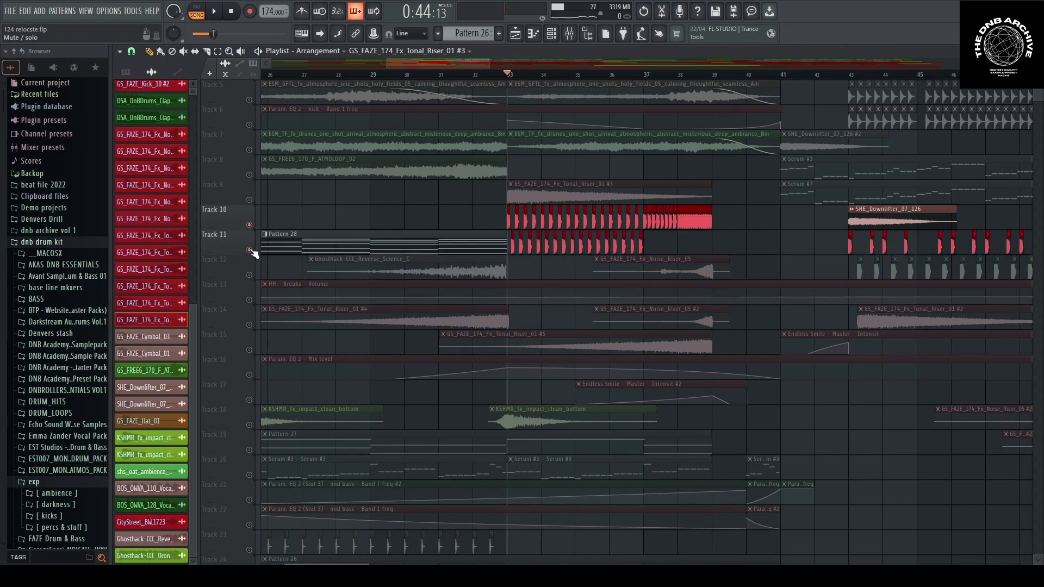
scroll(596, 217, "up", 2)
key("space")
Stop playback and unmute the kick EQ Band 1 frequency automation on Track 6
scroll(511, 198, "up", 4)
key("space")
left_click(249, 225)
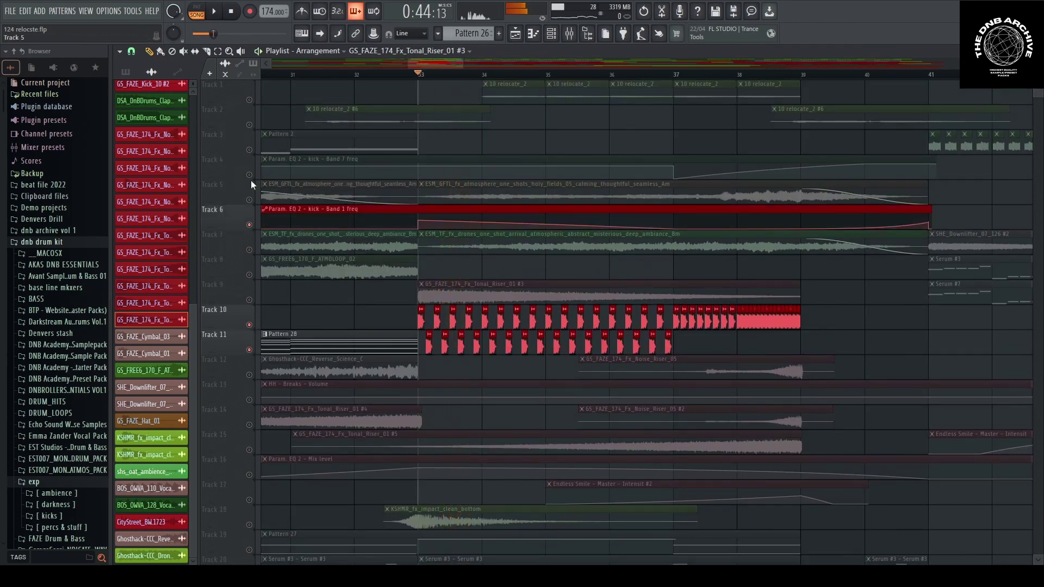
Unmute the automation on Tracks 4, 21, 22, 29 and 31
left_click(249, 174)
scroll(319, 270, "down", 7)
scroll(256, 284, "down", 5)
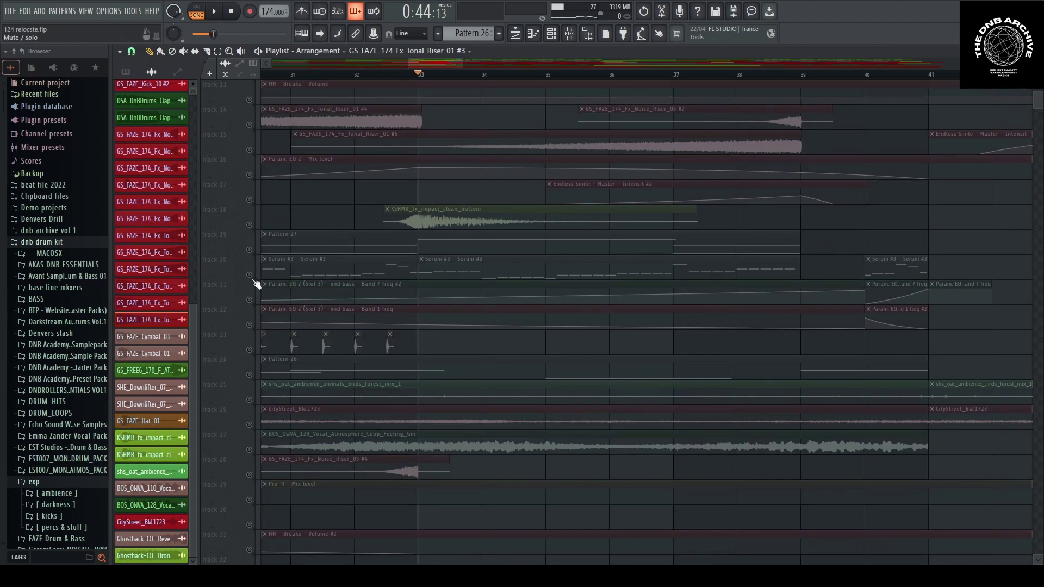
right_click(249, 300)
left_click(249, 325)
scroll(250, 335, "down", 5)
left_click(249, 375)
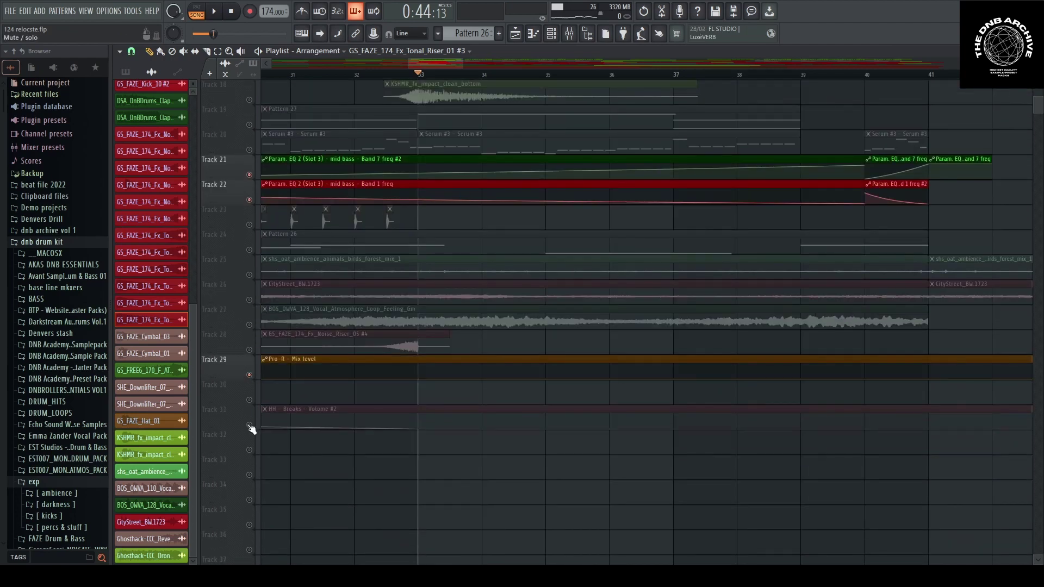
left_click(249, 424)
scroll(256, 421, "down", 3)
Play the kick buildup from bar 33 with the automation enabled, and stop playback
key("space")
scroll(266, 411, "up", 5)
scroll(356, 404, "up", 6)
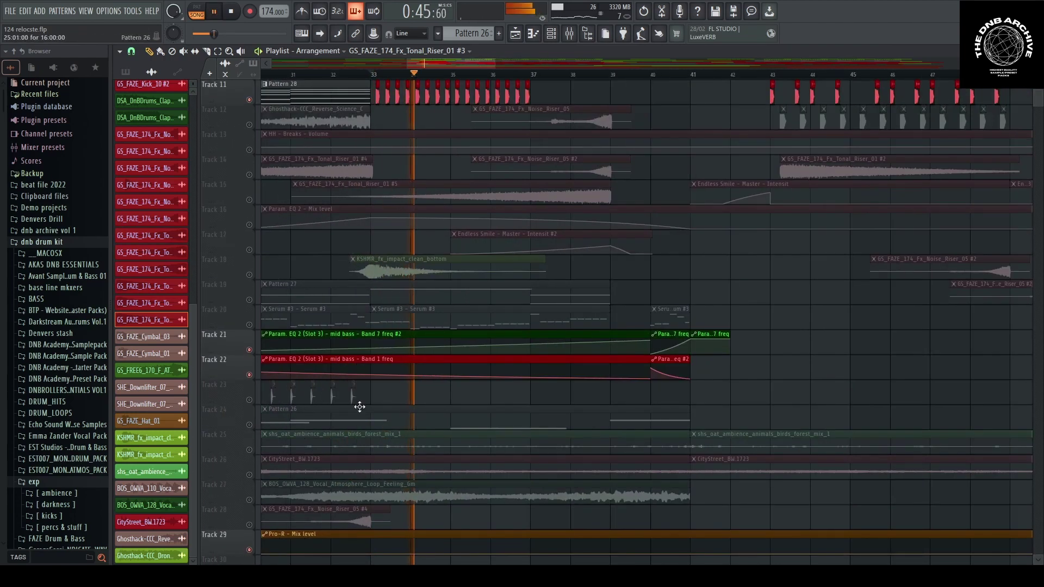
scroll(412, 173, "up", 4)
key("space")
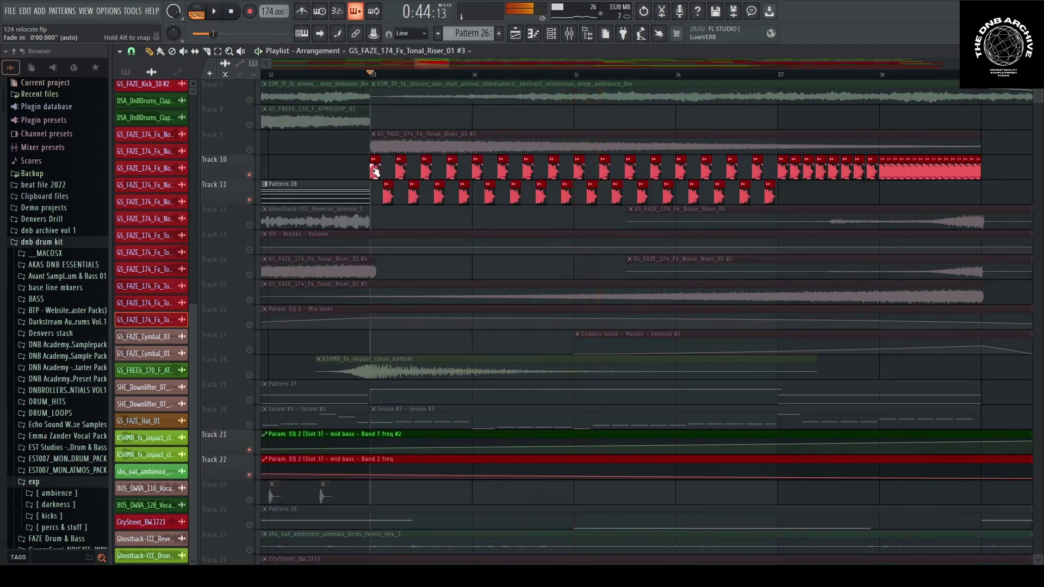
Check the sample settings of the first GS_FAZE_Kick_10 clip on Track 10 and the GS_FAZE_Kick_10 #2 clip on Track 11
double_click(375, 170)
key("Escape")
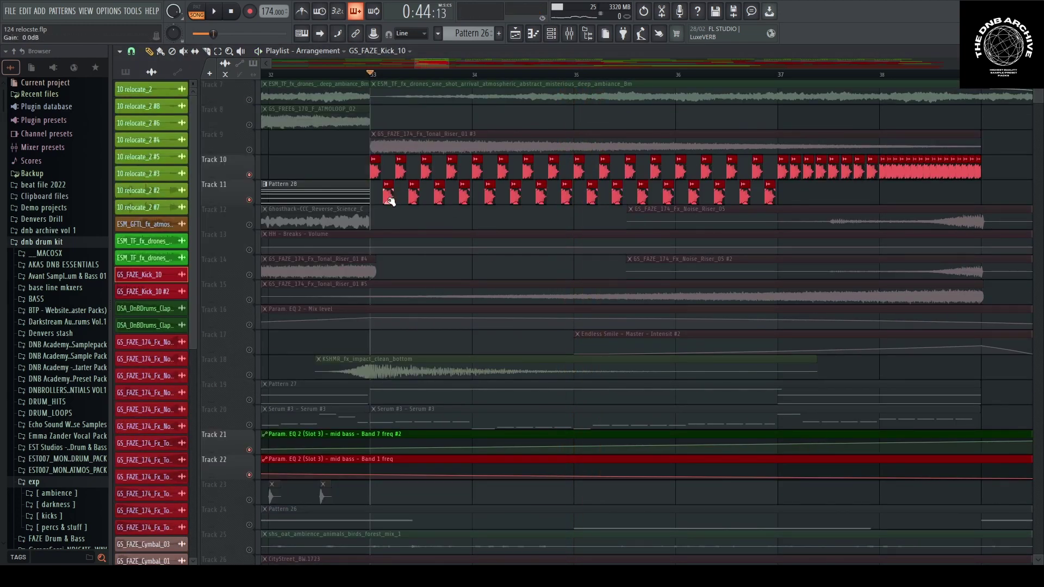
double_click(388, 196)
key("Escape")
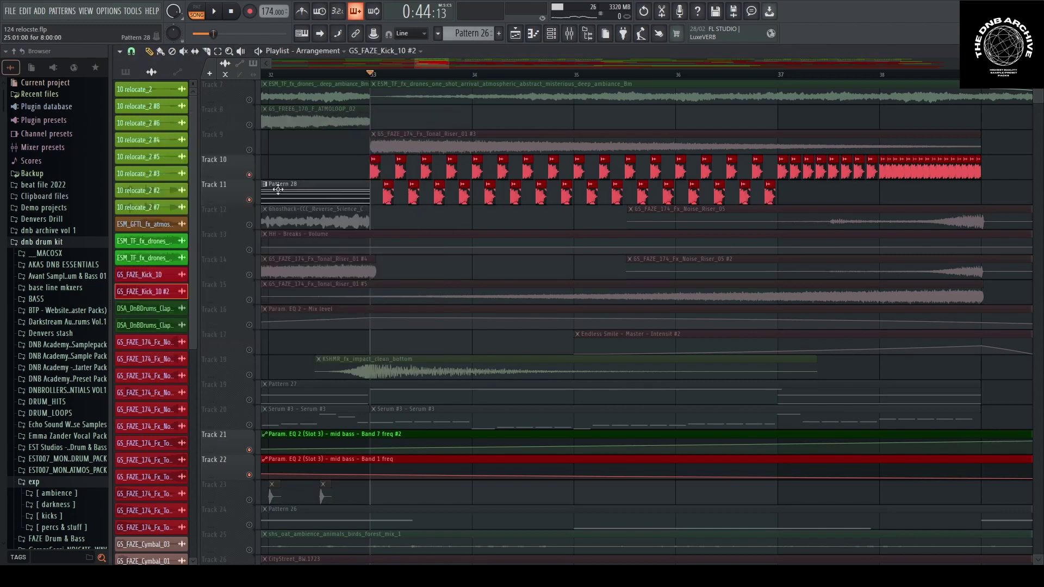
Mute Track 10 to hear the Track 11 kicks alone from bar 33, then restore Track 10
left_click(249, 175)
key("space")
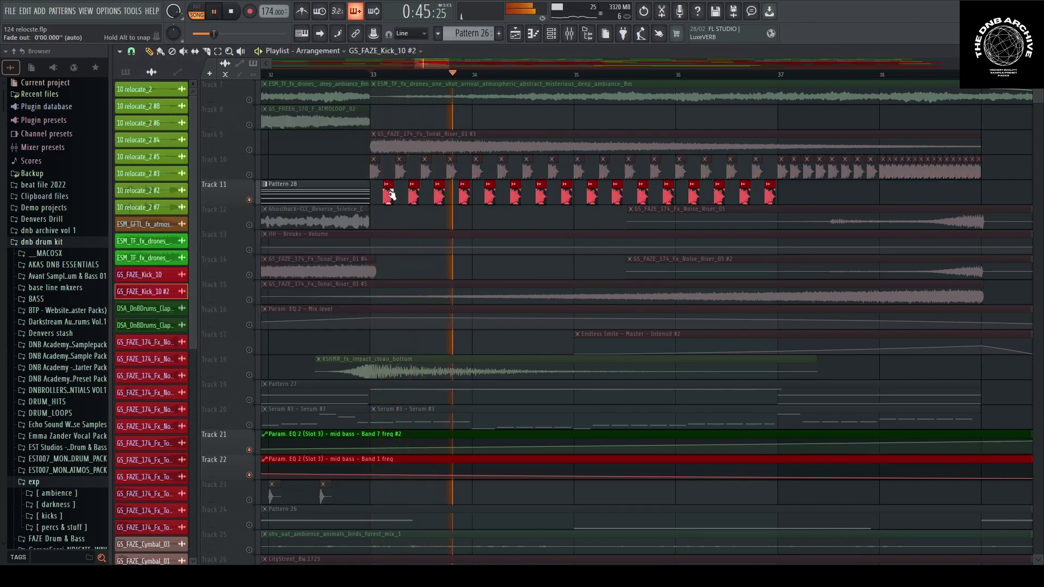
key("space")
left_click(249, 175)
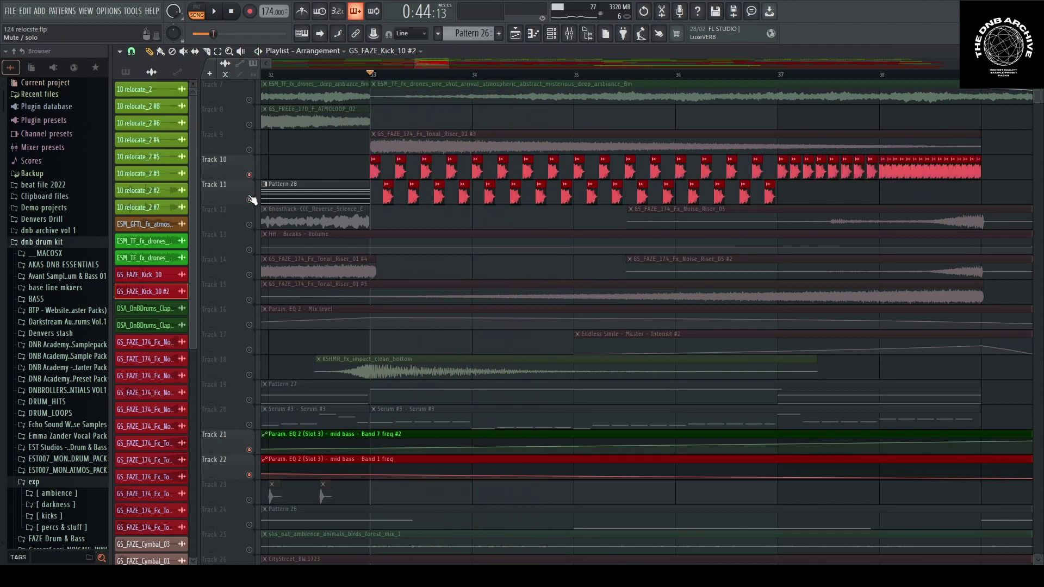
Mute Track 11 to hear the Track 10 kicks alone from bar 33, then restore Track 11
left_click(249, 200)
key("space")
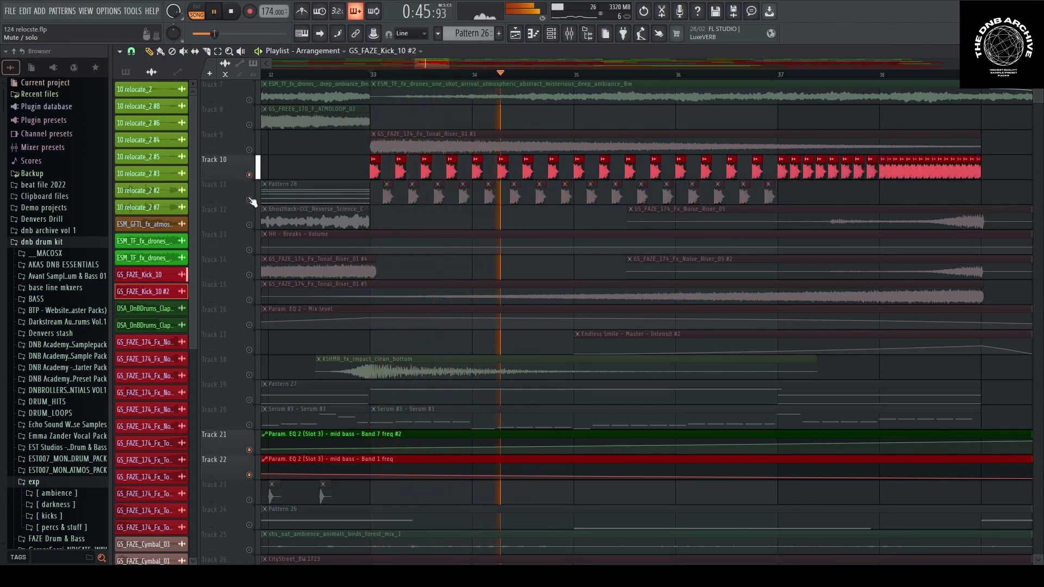
key("space")
left_click(250, 200)
Open Fruity parametric EQ 2 on the kick mixer channel
key("F9")
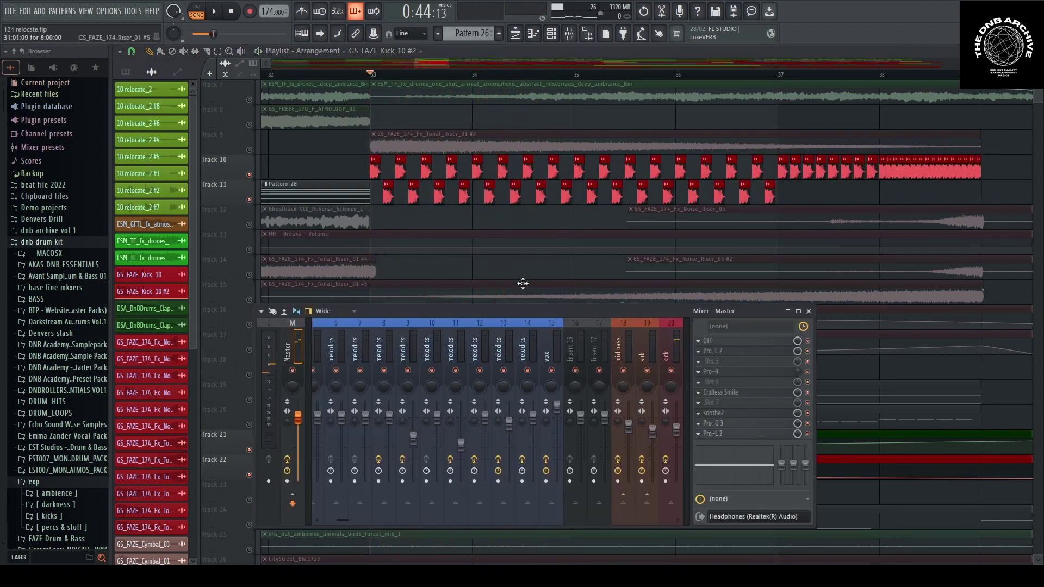
left_click(328, 351)
left_click(369, 350)
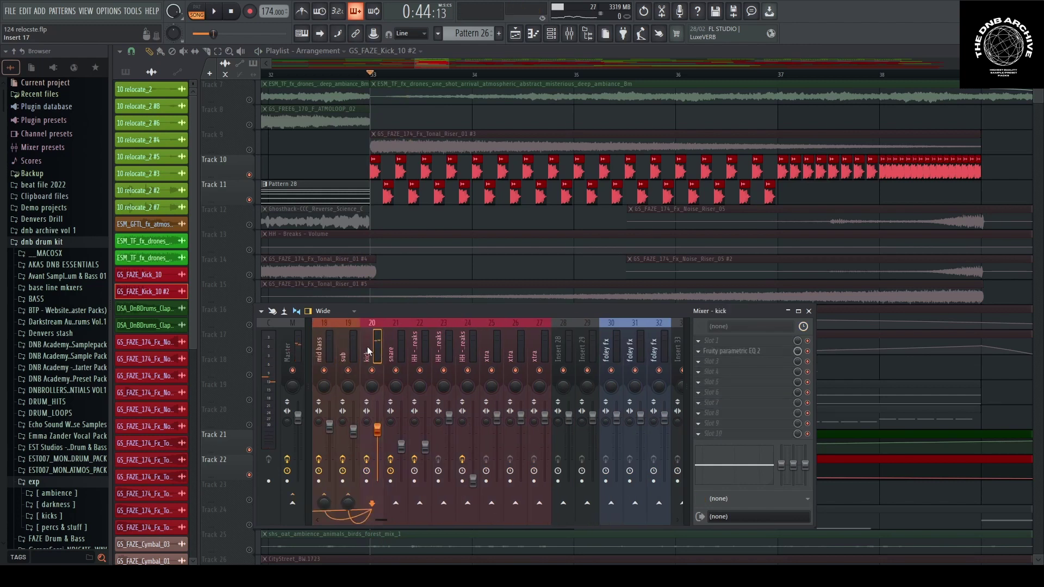
left_click(727, 351)
left_click_drag(351, 145, 377, 144)
Play from bar 33 to watch the kick EQ's low cut move, then stop and close the EQ and mixer
key("space")
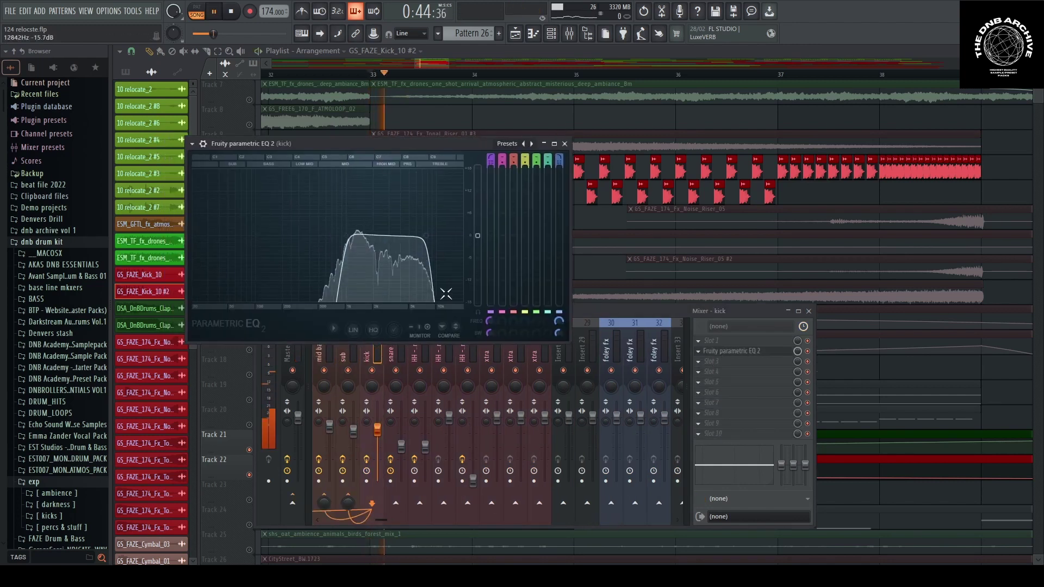
left_click_drag(332, 236, 254, 220)
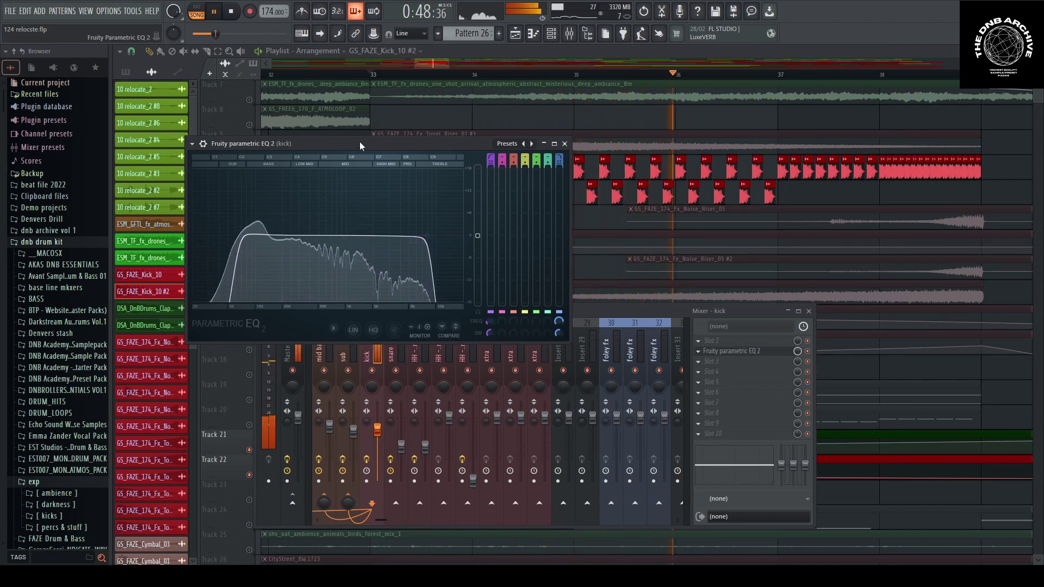
left_click(564, 144)
key("space")
key("F9")
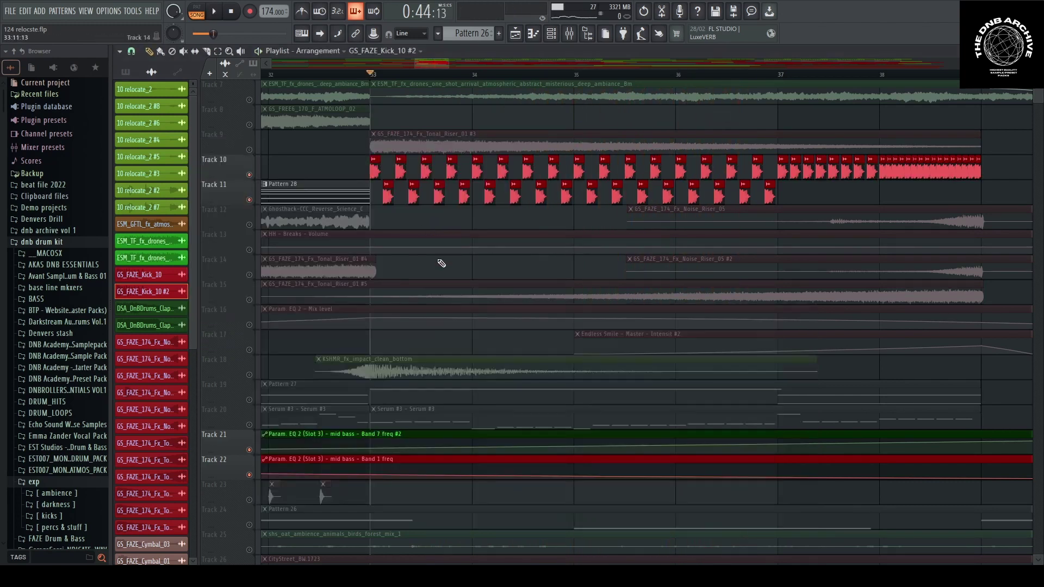
Reopen the kick channel's Fruity parametric EQ 2 and place it over the playlist to compare it with the Track 4 and 6 automation
scroll(437, 290, "down", 1)
scroll(431, 309, "up", 1)
scroll(413, 326, "down", 4)
scroll(374, 387, "up", 3)
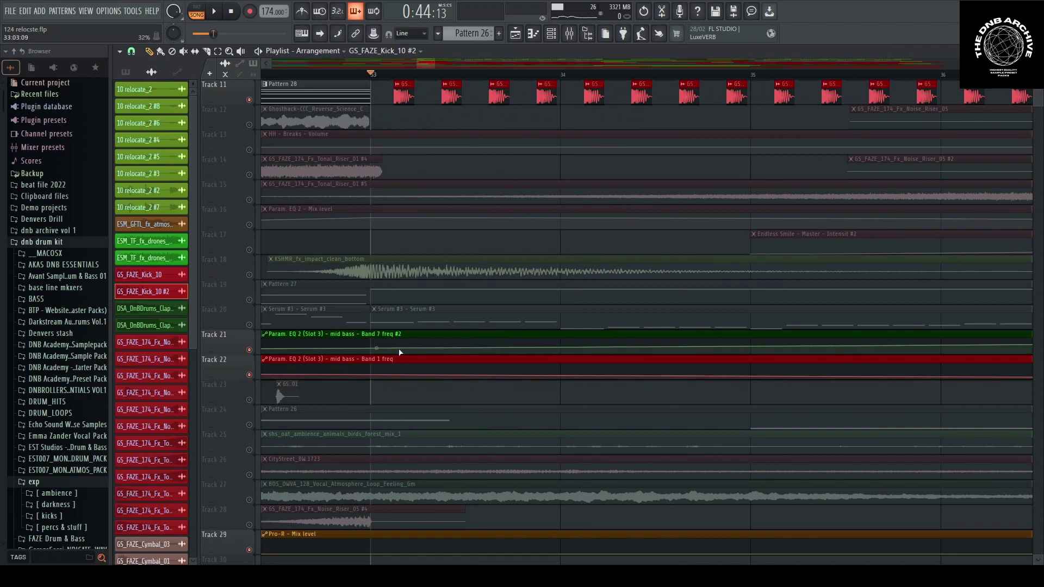
scroll(400, 374, "down", 2)
scroll(400, 374, "up", 5)
left_click(571, 33)
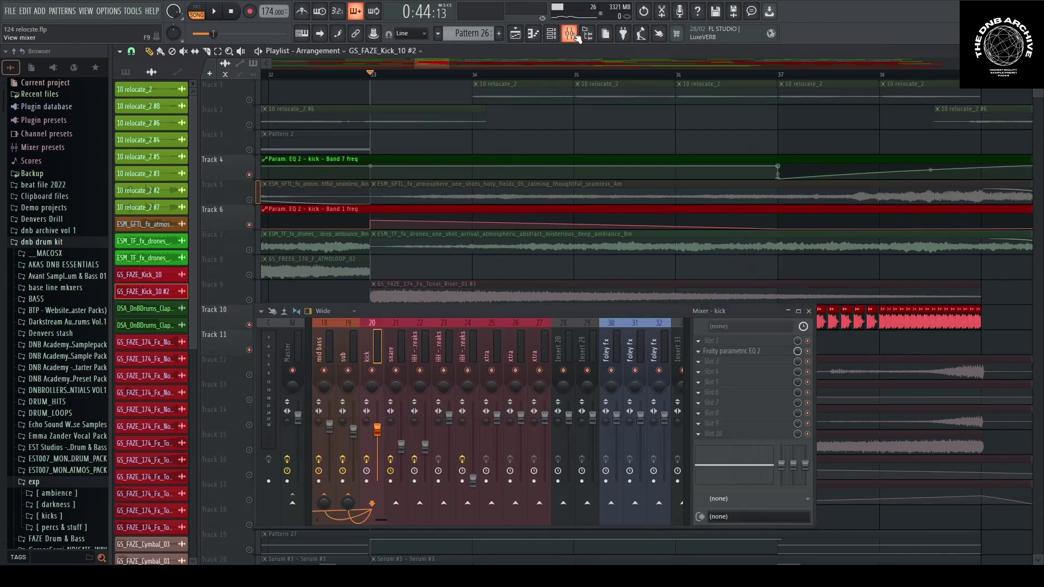
left_click(731, 350)
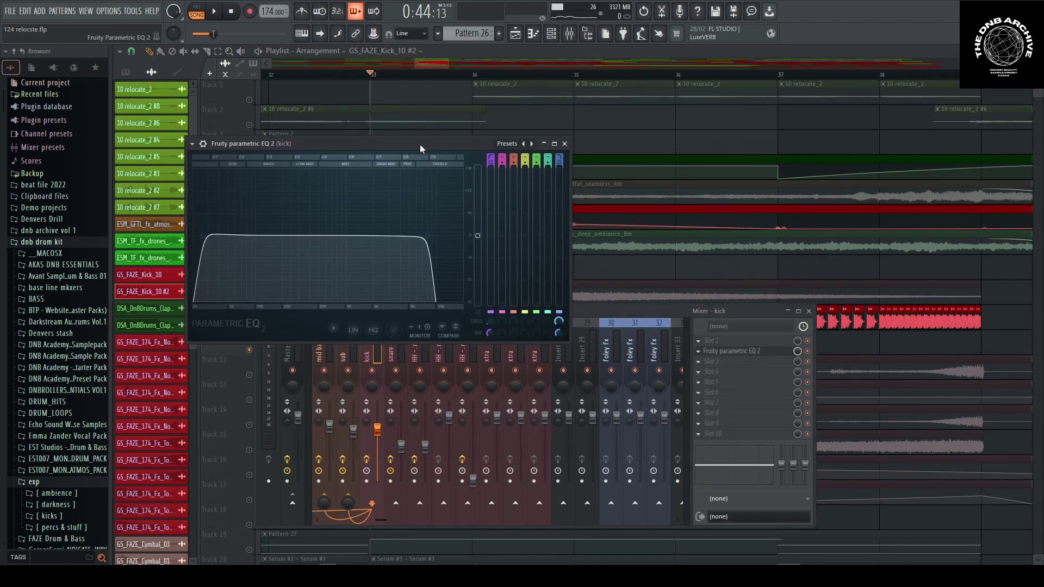
left_click_drag(420, 148, 621, 164)
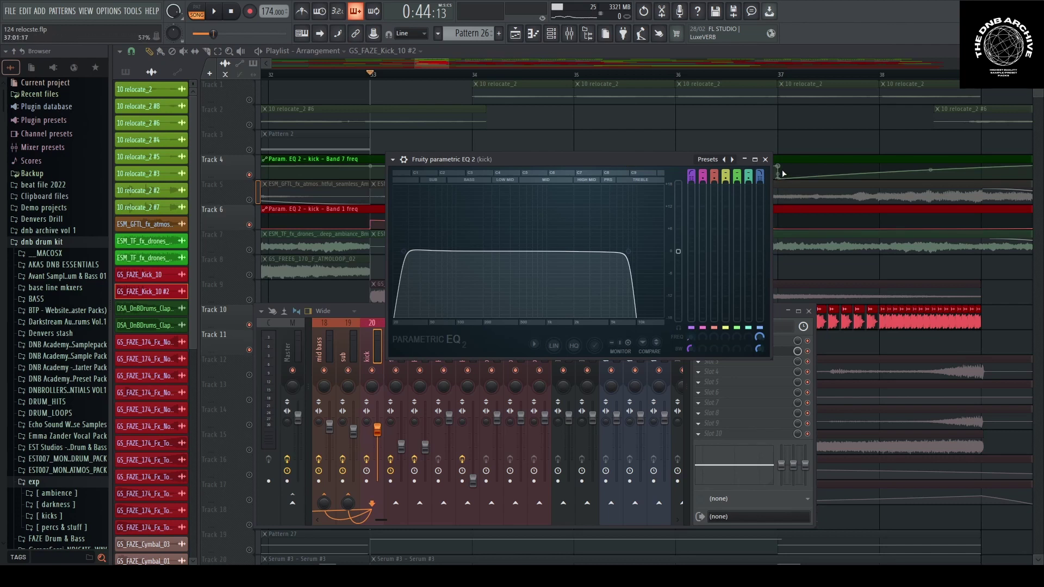
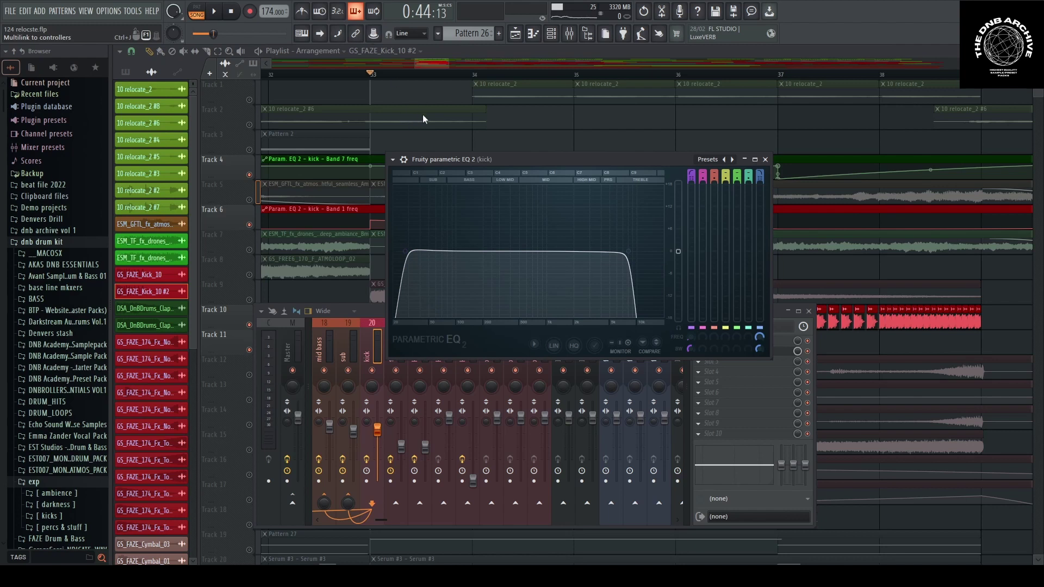
left_click_drag(592, 161, 579, 161)
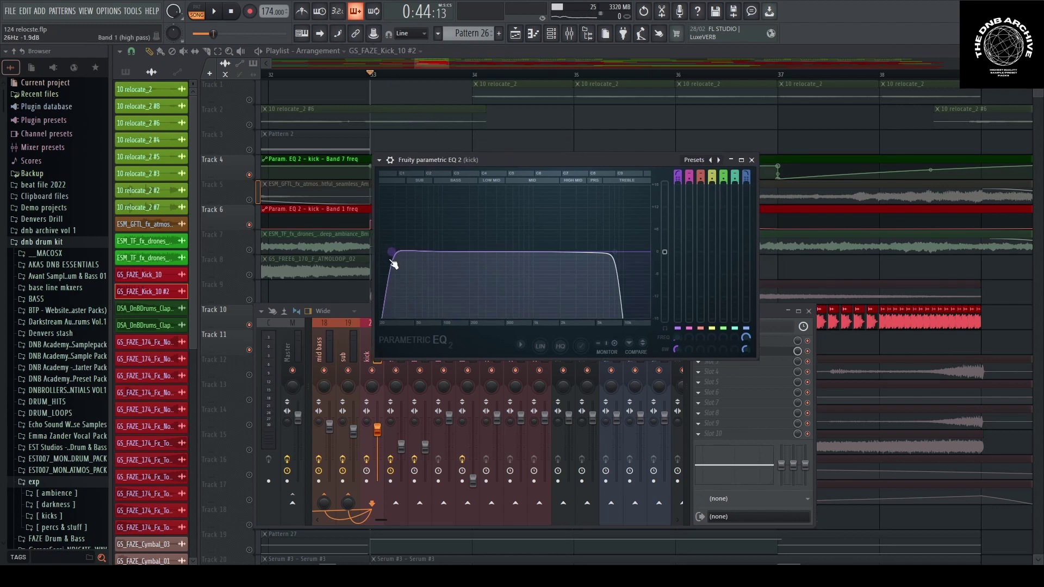
left_click_drag(513, 164, 492, 169)
Play the buildup from bar 33 while watching the kick EQ curve, then stop and close the plugin and mixer windows
key("space")
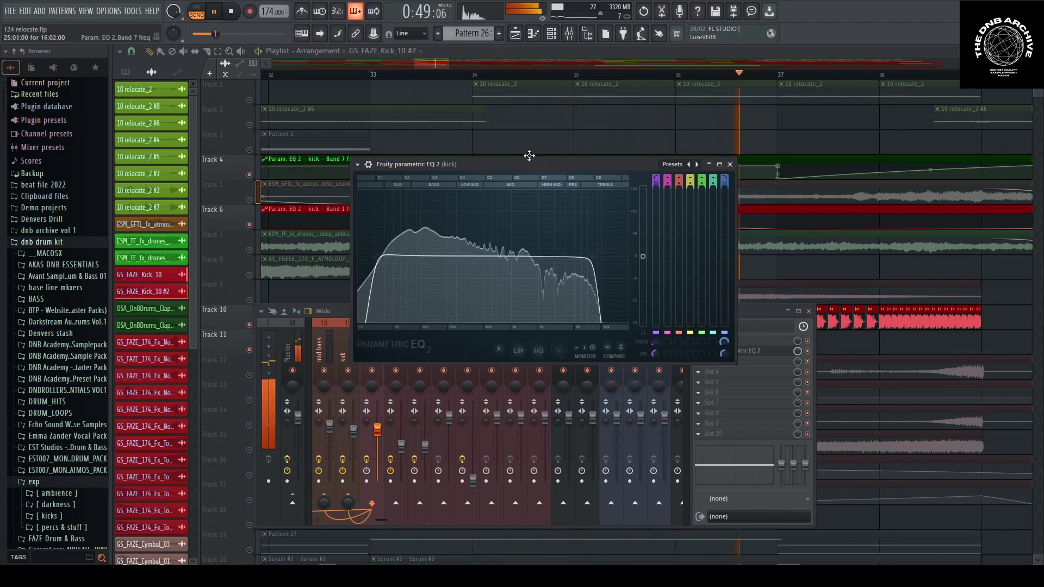
key("space")
key("F12")
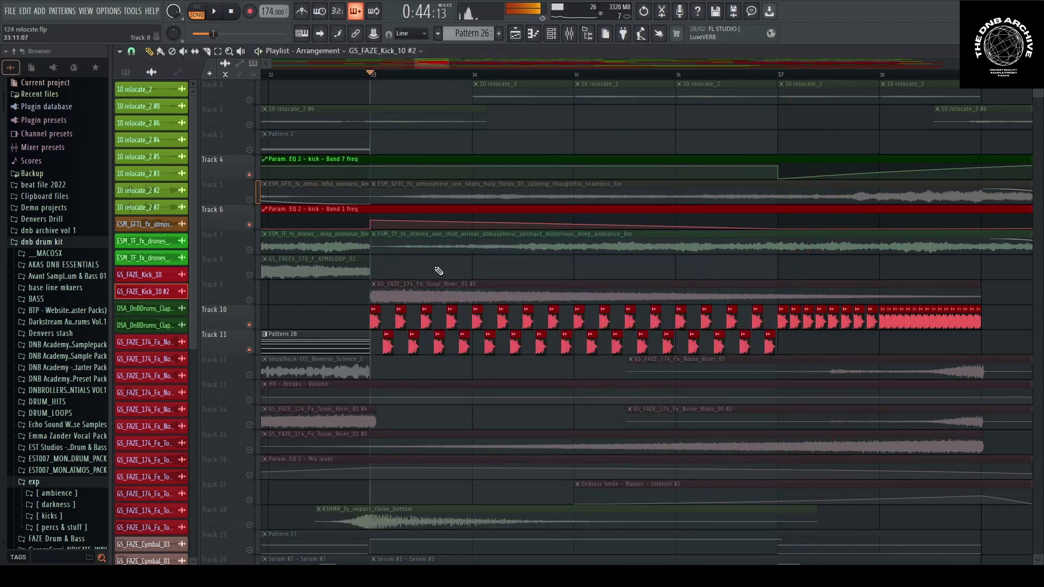
Play the kick buildup from bar 33 past bar 39, following the Band 1 and Band 7 frequency automation on Tracks 6 and 4
key("space")
scroll(413, 346, "down", 2)
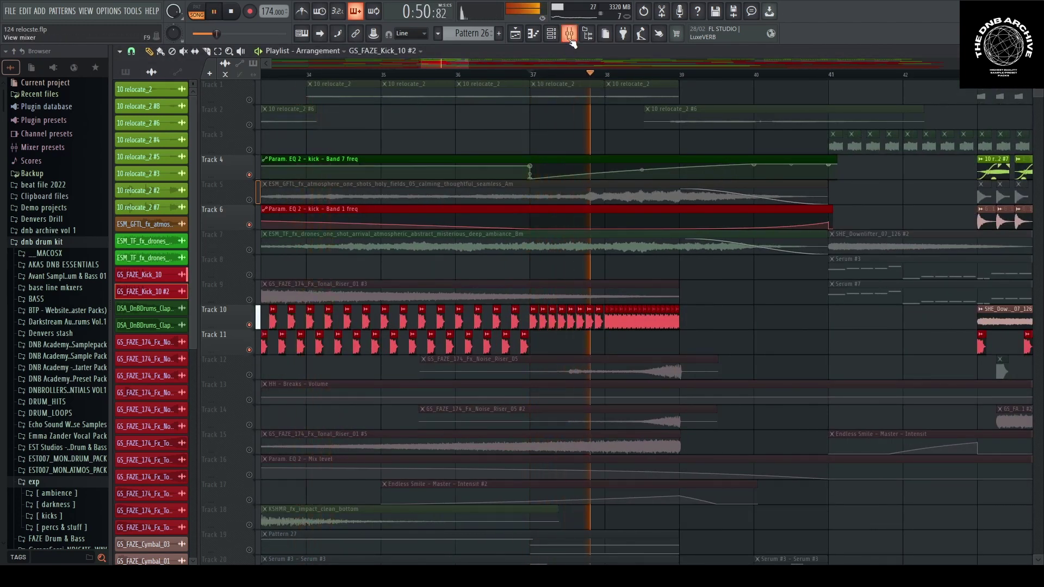
scroll(551, 207, "down", 2)
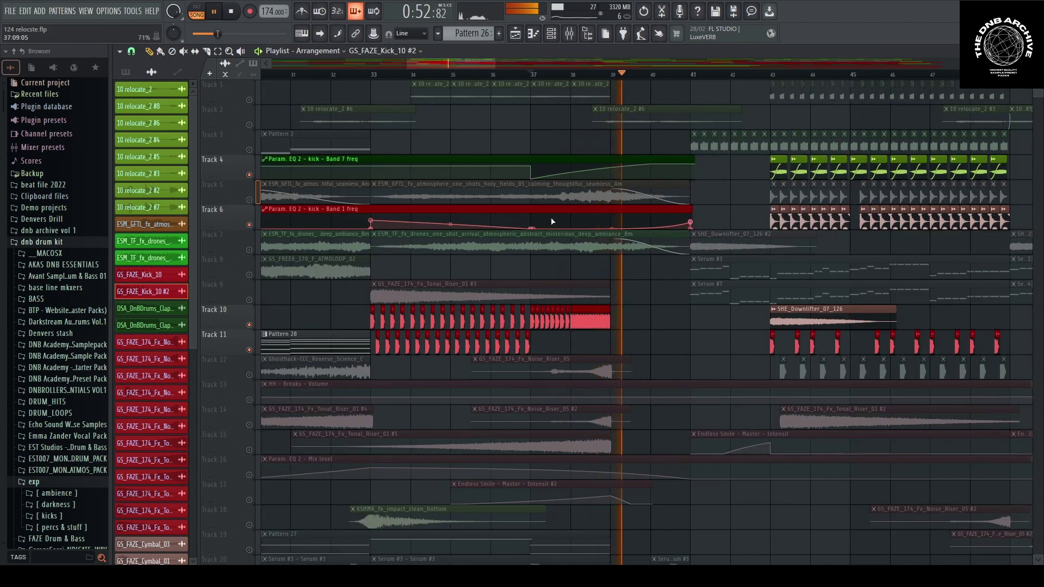
key("space")
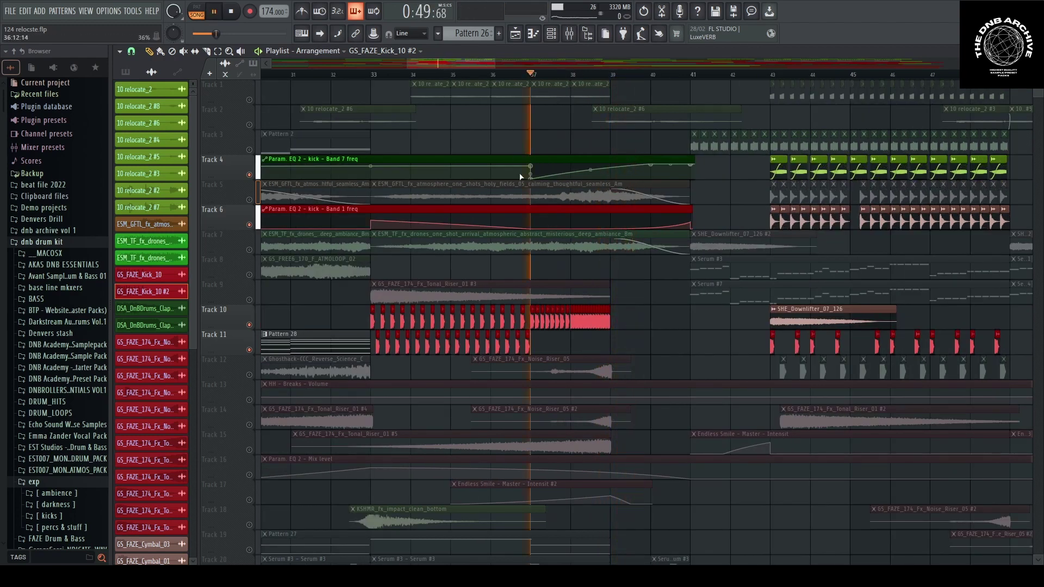
Open the kick channel's Fruity parametric EQ 2 and play from bar 37 to watch the Band 7 sweep
key("F9")
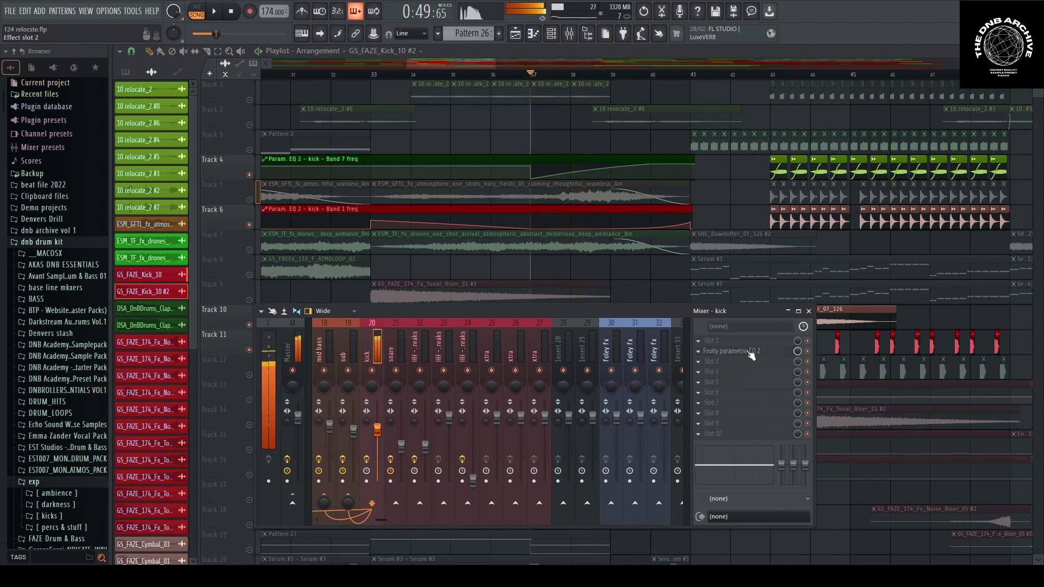
left_click(750, 353)
key("space")
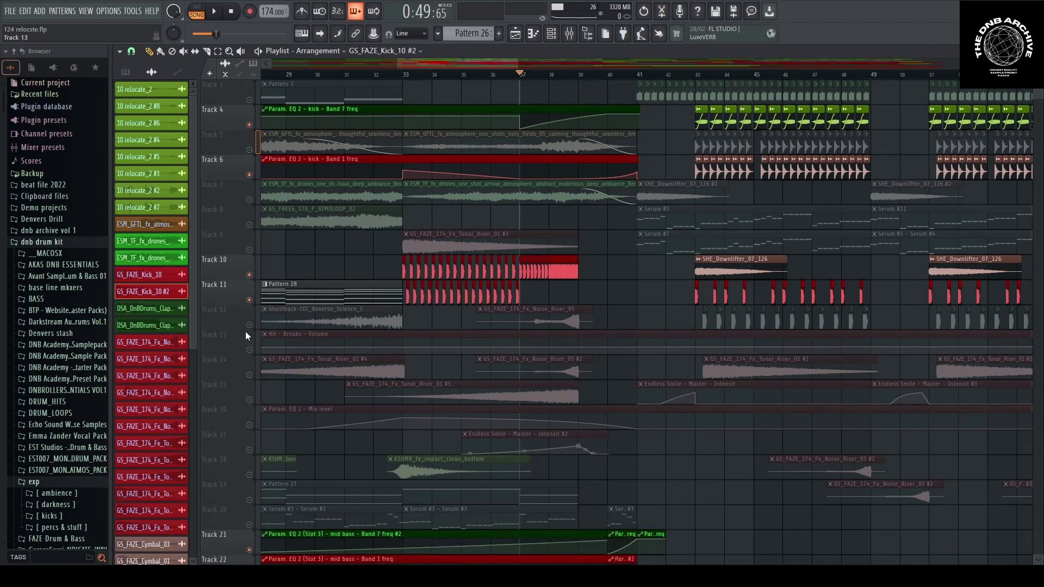
Unmute the riser Tracks 15, 14 and 12, leaving Track 13 muted
left_click(249, 400)
left_click(249, 374)
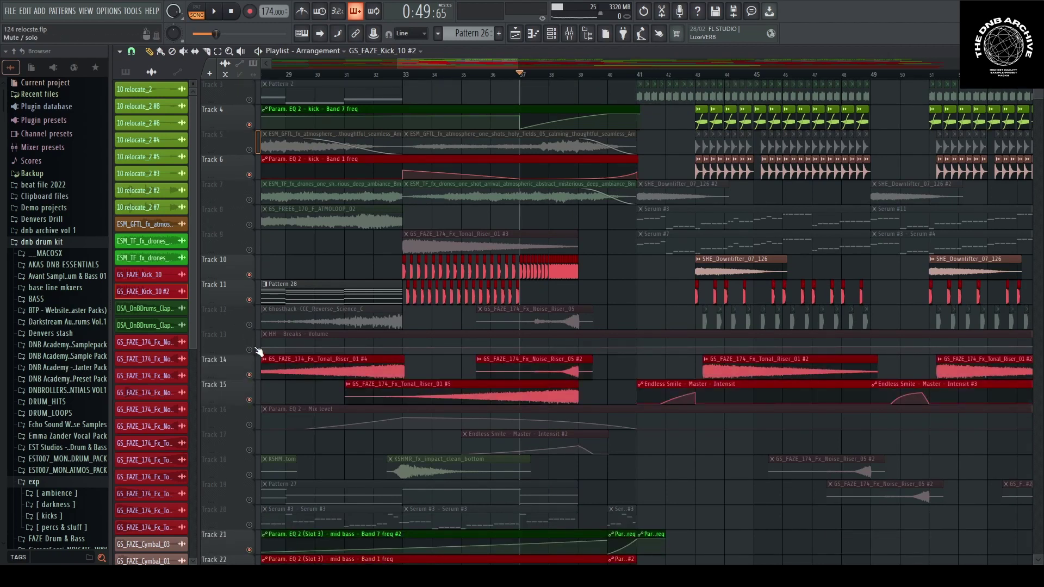
left_click(249, 349)
left_click(249, 350)
left_click(250, 325)
Play the risers and kick buildup together from bar 37, and stop playback
key("space")
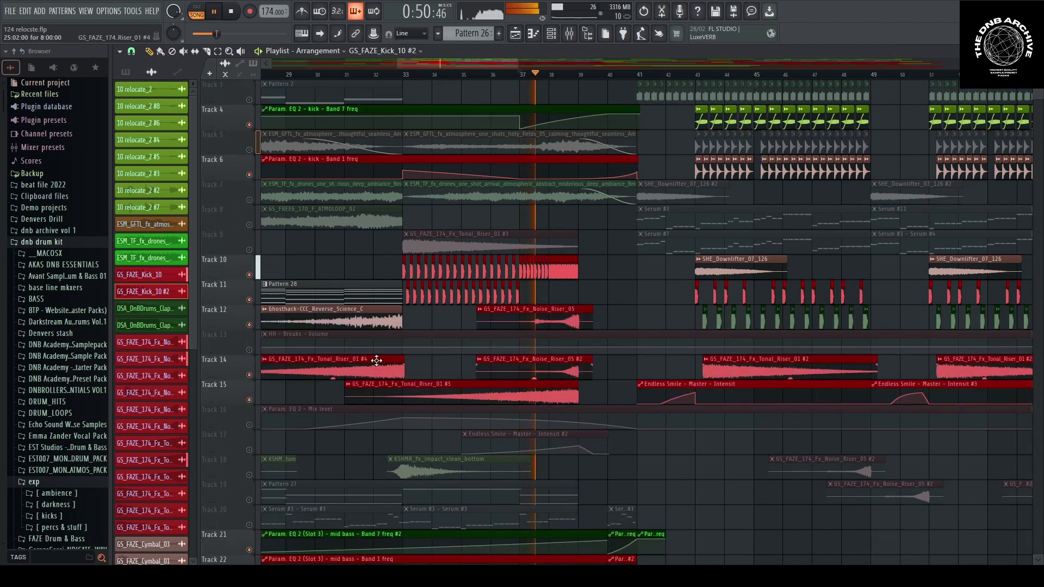
scroll(418, 491, "down", 4)
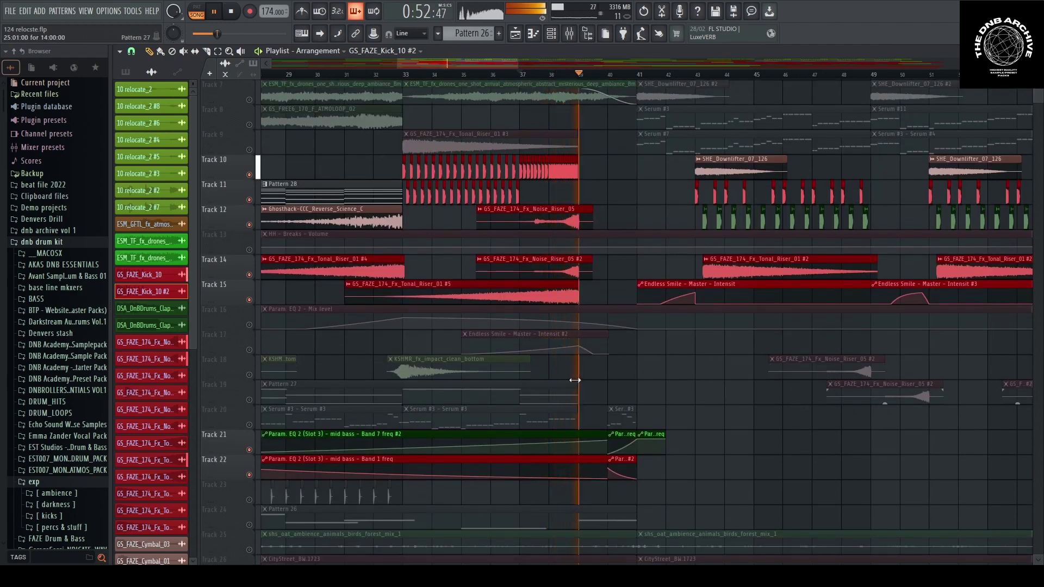
scroll(349, 415, "down", 2)
scroll(380, 405, "up", 1)
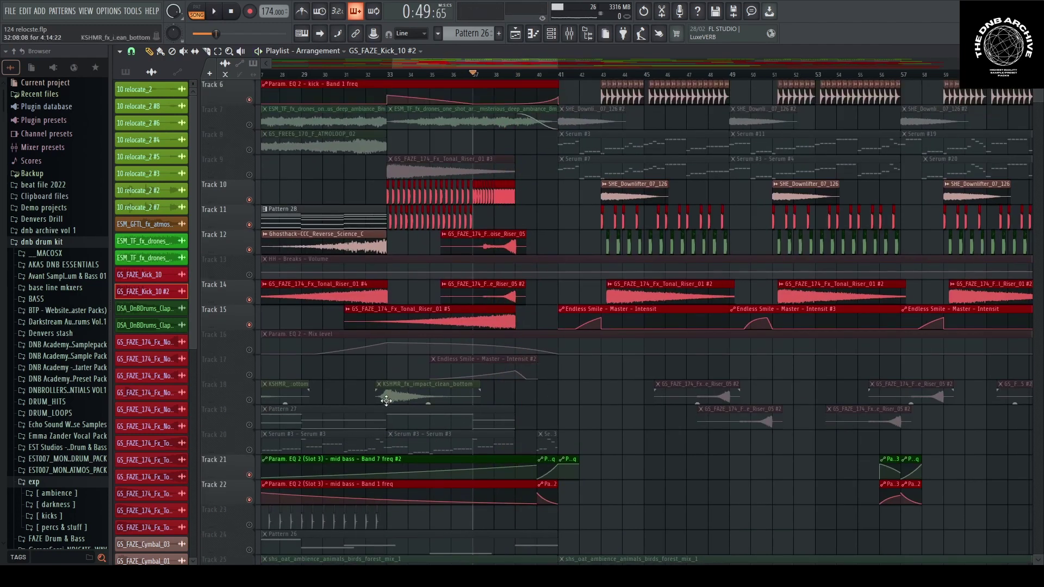
Unmute the Endless Smile intensity automation on Track 17, play it from bar 37, and stop playback
left_click(249, 374)
key("space")
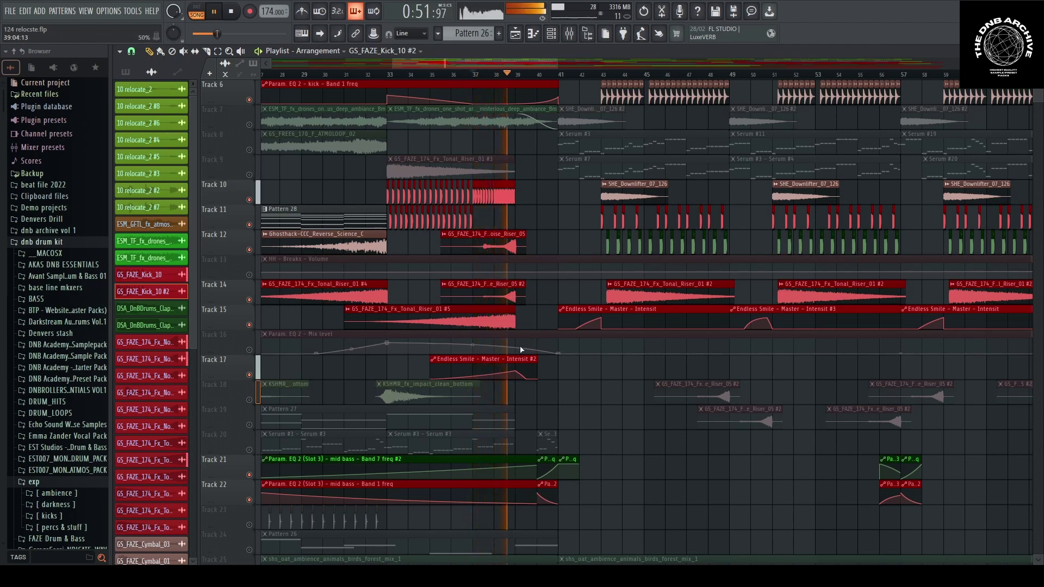
key("space")
Open Endless Smile on the Master channel and play from bar 37 to watch the automated Intensity knob
left_click(569, 33)
left_click(292, 350)
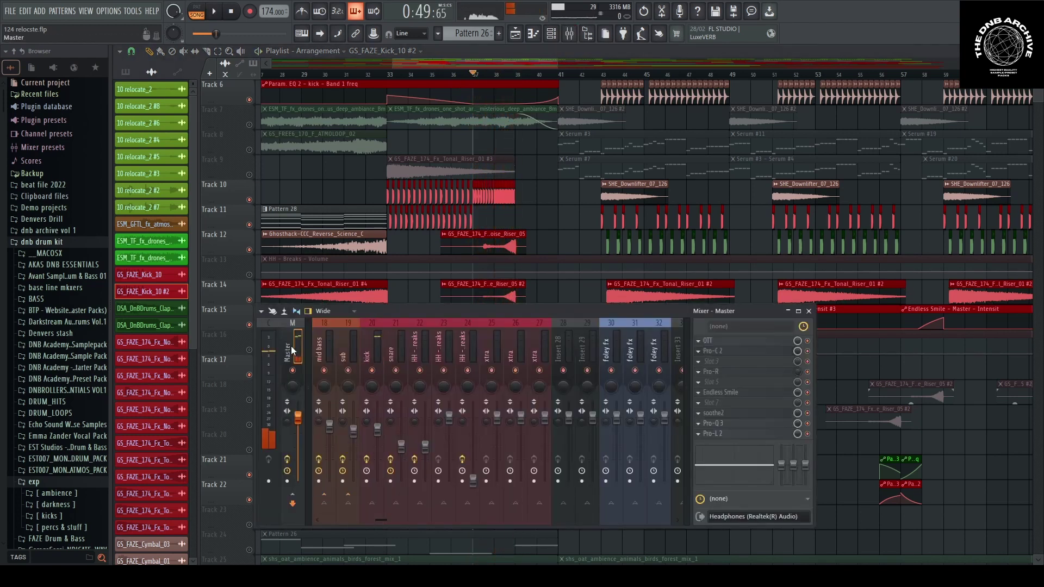
left_click(716, 393)
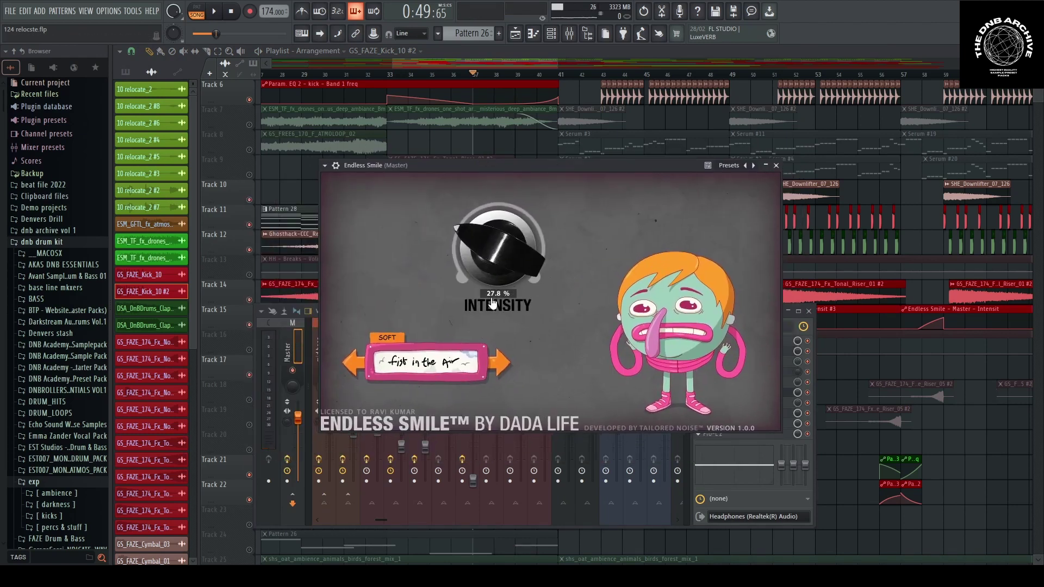
left_click_drag(505, 165, 554, 183)
key("space")
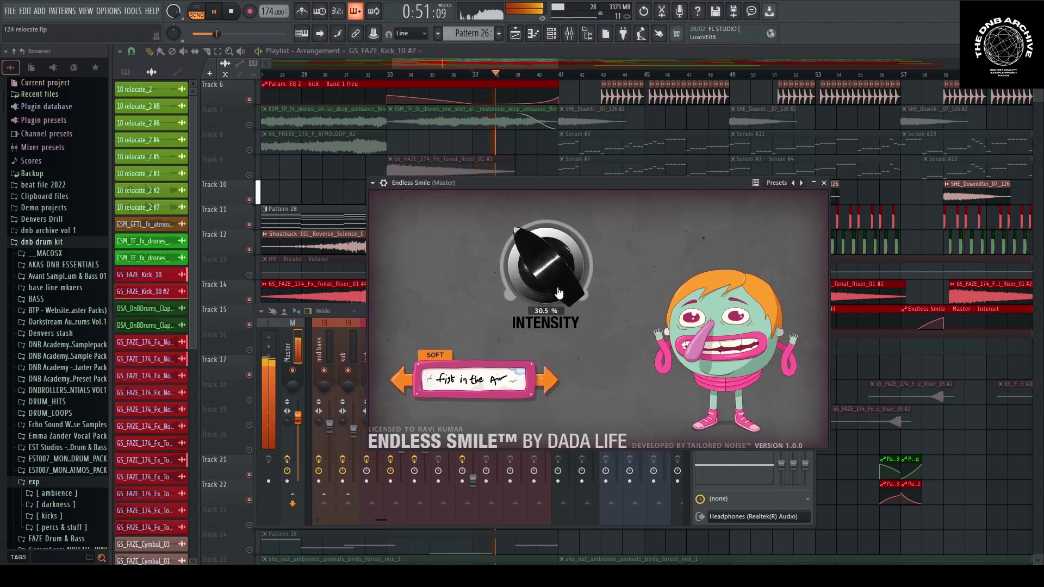
Stop playback and close the Endless Smile and mixer windows
key("space")
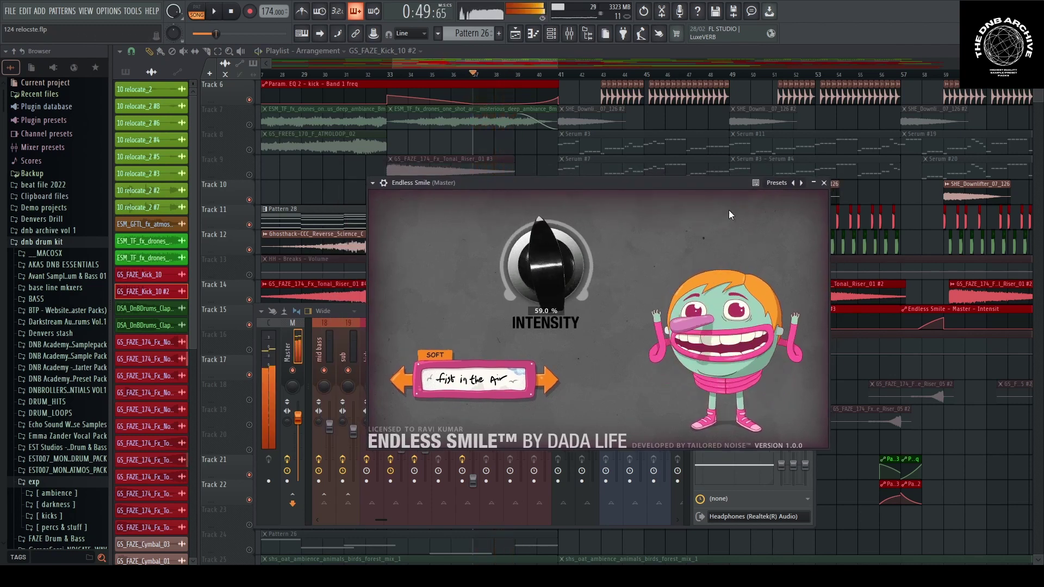
left_click(824, 183)
left_click(808, 311)
Unmute all playlist tracks, play the full buildup from bar 37 into the drop, and pick the short Serum #3 clip on Track 20
scroll(498, 359, "down", 2)
scroll(527, 366, "up", 5)
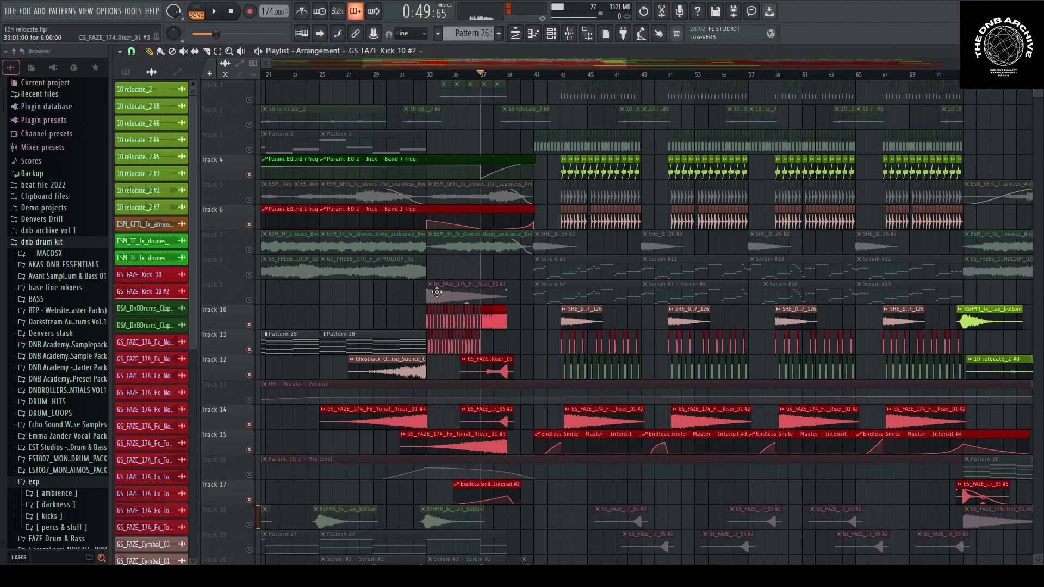
scroll(469, 320, "down", 5)
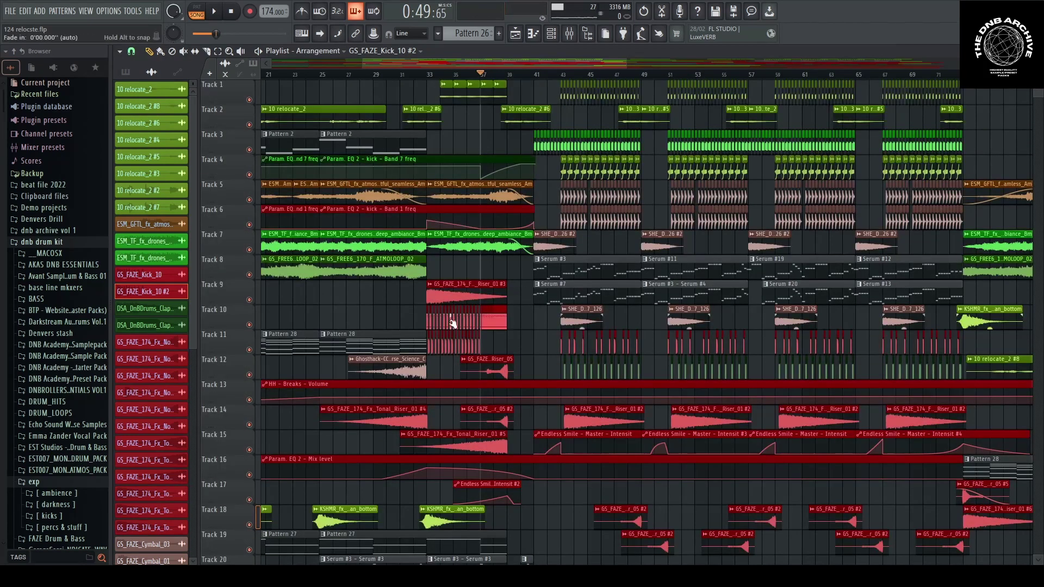
key("space")
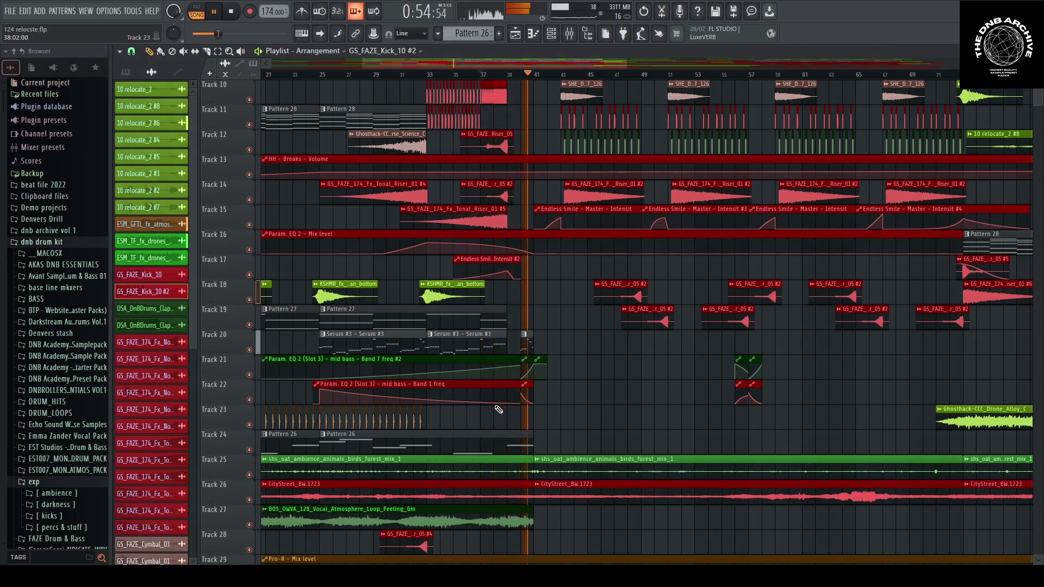
scroll(513, 380, "up", 5)
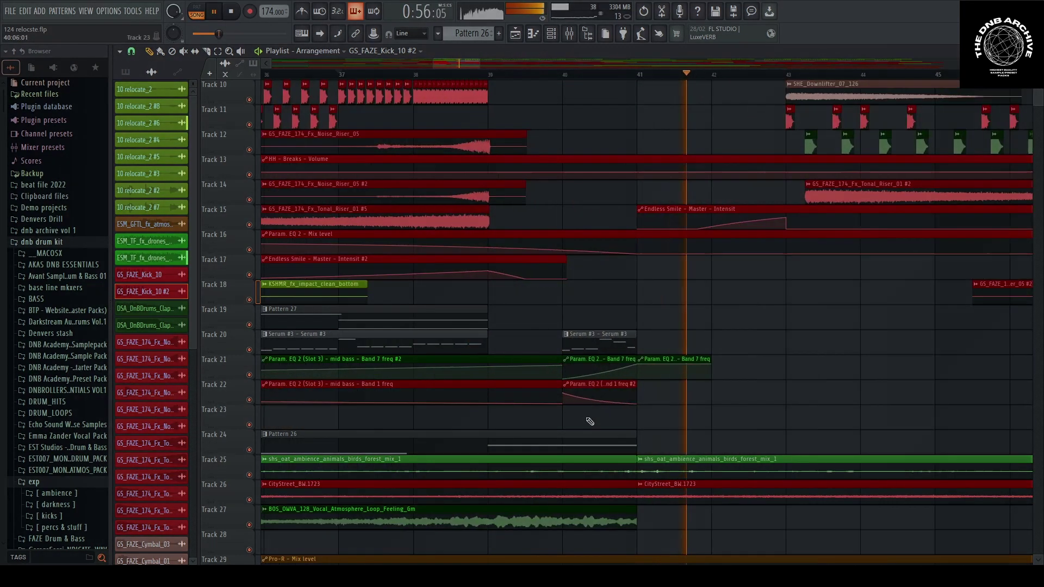
left_click(616, 334)
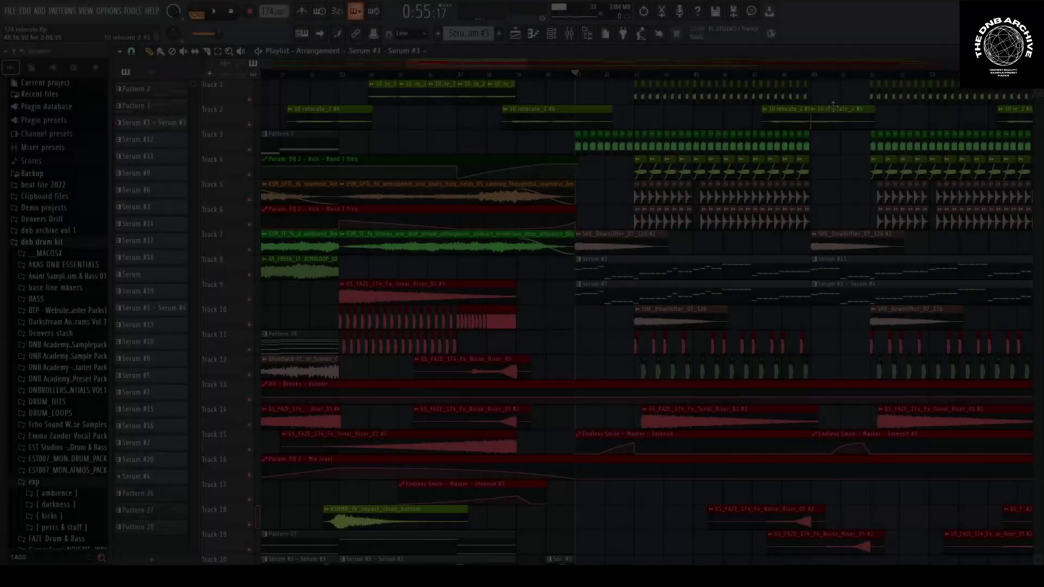
Play the drop from bar 41 with all tracks active and examine its Serum, drum and downlifter clips
scroll(609, 314, "down", 1)
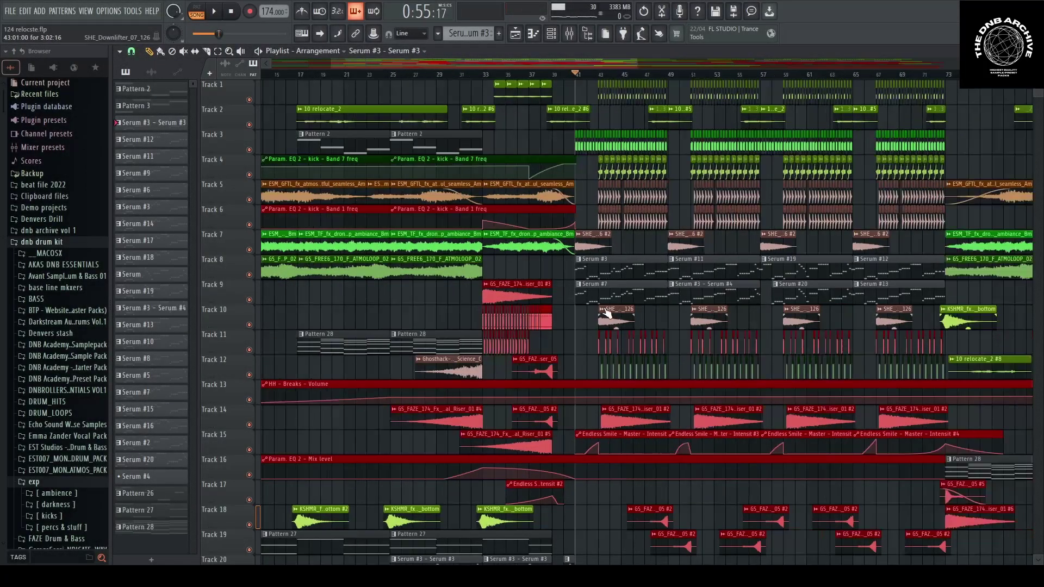
scroll(604, 300, "up", 1)
key("space")
scroll(603, 168, "down", 5)
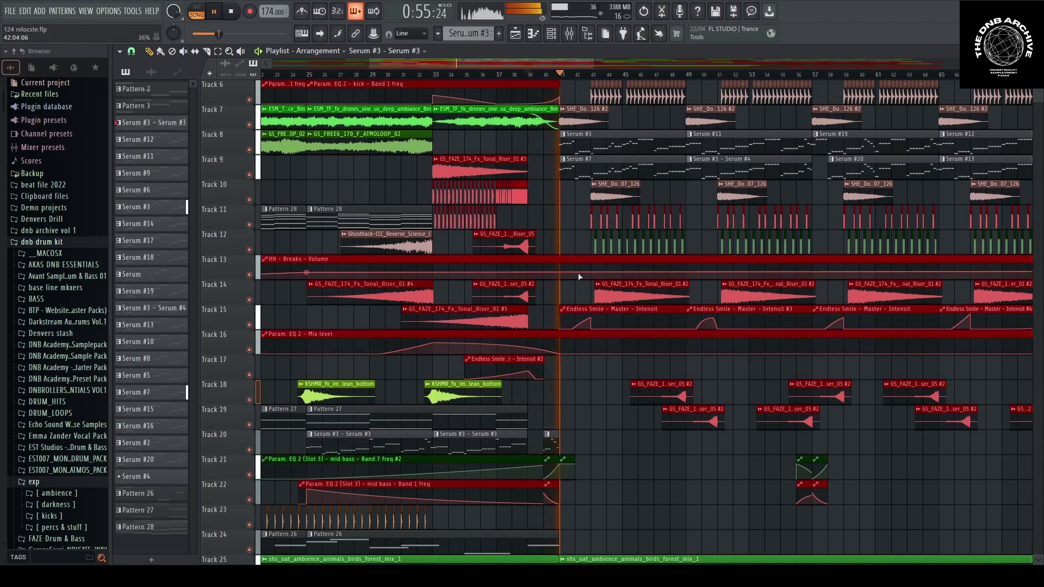
scroll(664, 151, "up", 3)
scroll(582, 249, "up", 3)
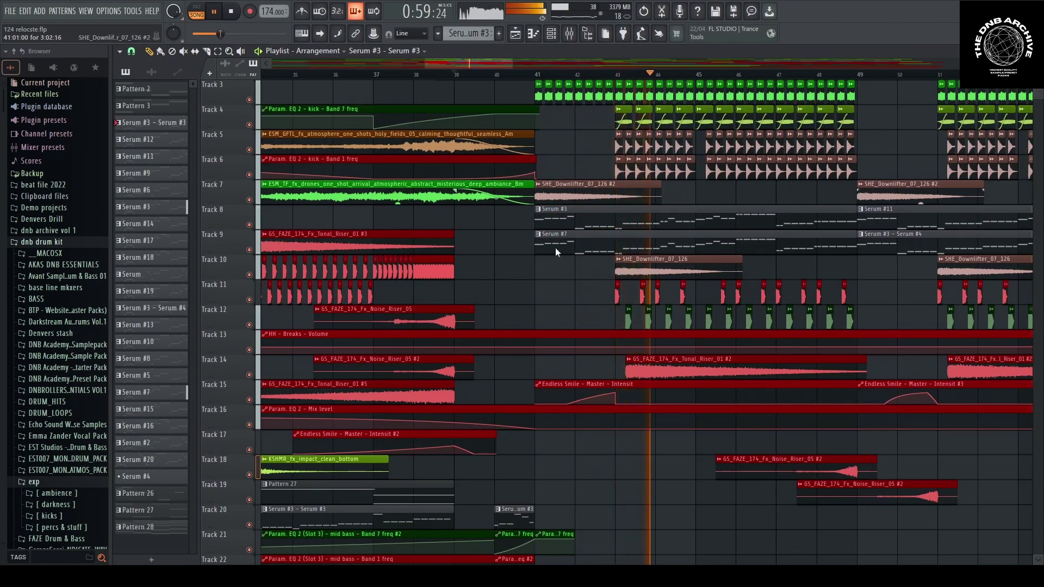
Inspect the audio clip settings of the SHE_Downlifter_07_126 #3 clip at bar 41 on Track 7
left_click(576, 188)
double_click(576, 187)
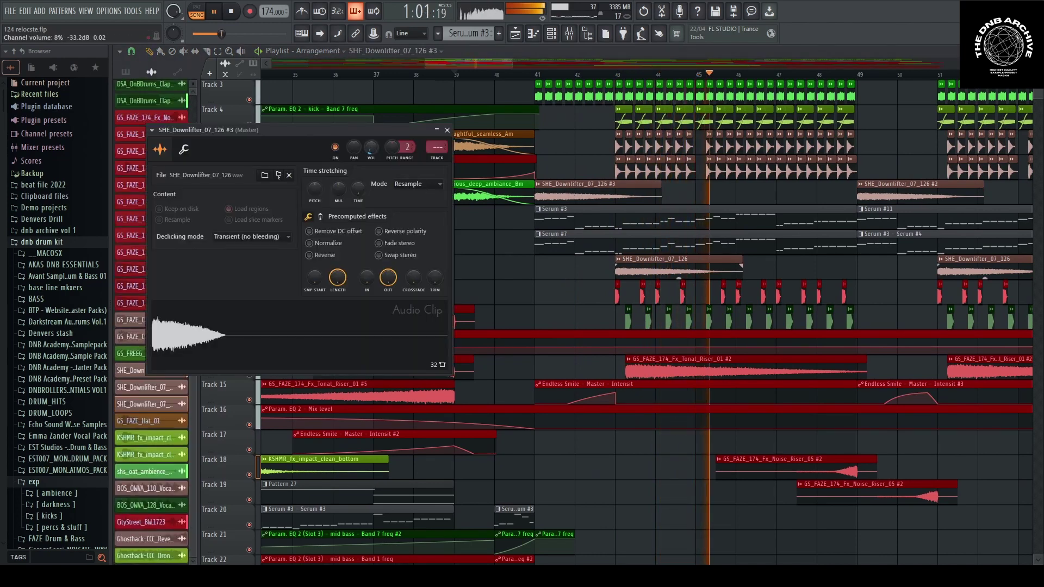
key("Escape")
Solo Track 3 and play its clips from bar 41
scroll(642, 229, "down", 3)
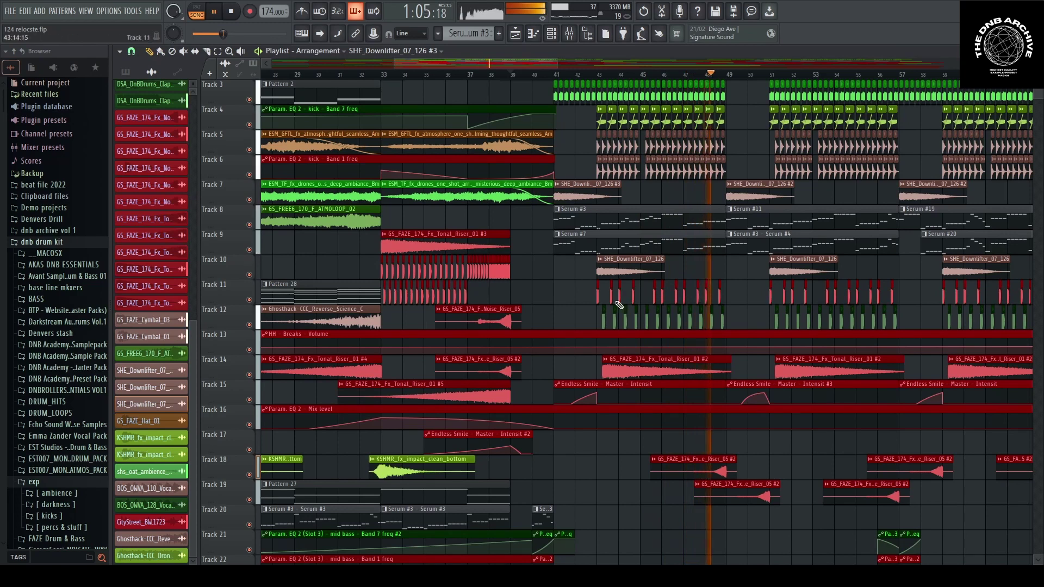
scroll(601, 310, "down", 3)
scroll(592, 303, "up", 5)
key("space")
scroll(575, 271, "up", 3)
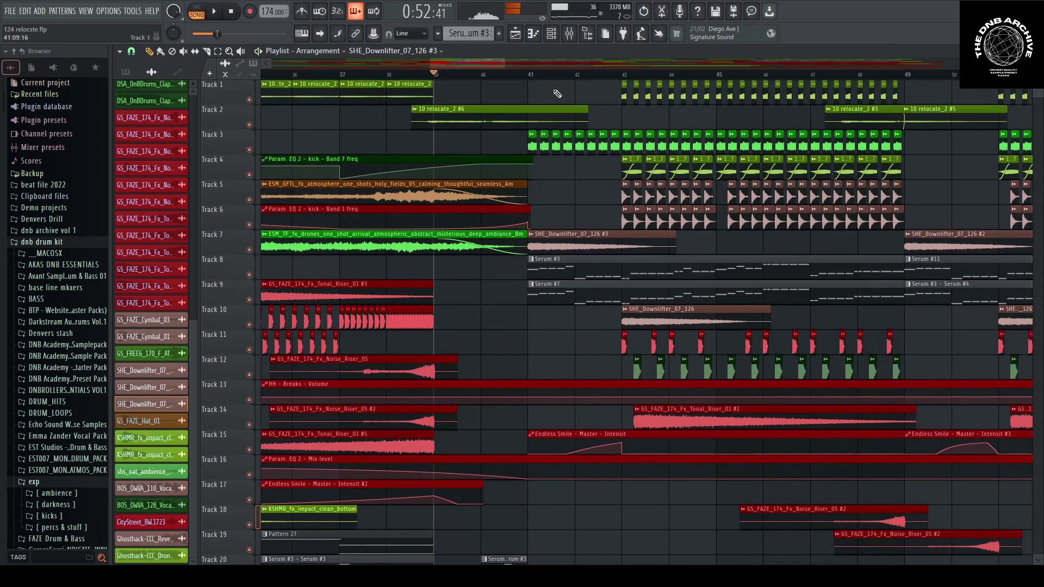
scroll(560, 245, "up", 3)
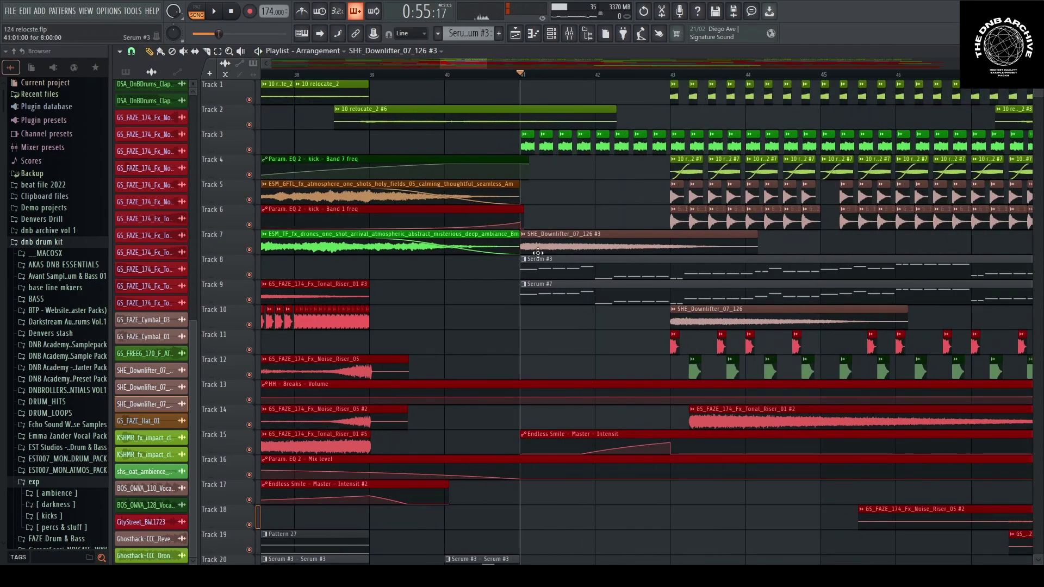
right_click(249, 150)
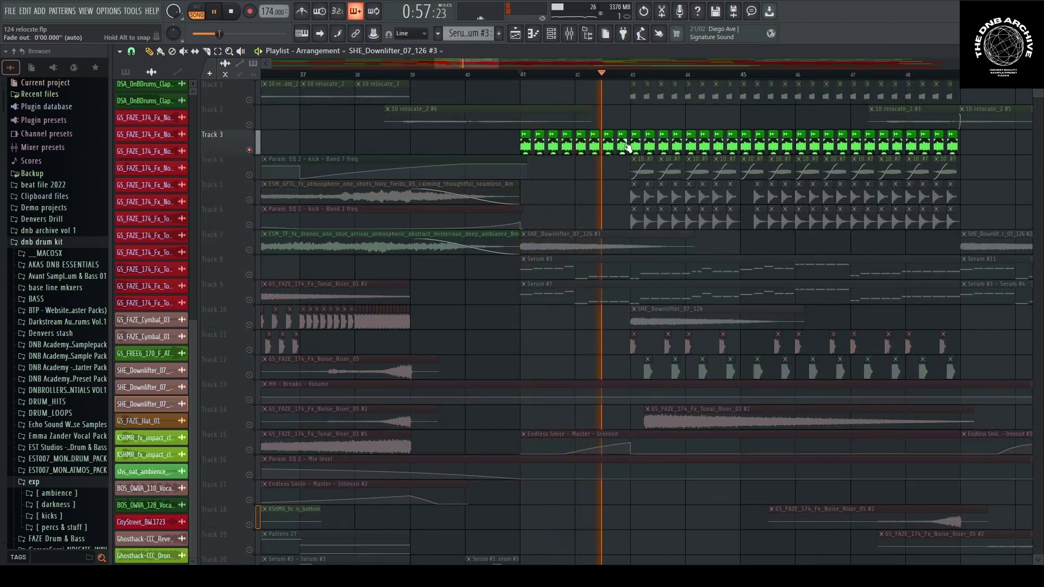
key("space")
Audition Track 1 together with Track 3 from bar 43 and check the 10 relocate_2 #2 clip's settings
scroll(626, 146, "down", 4)
left_click(249, 100)
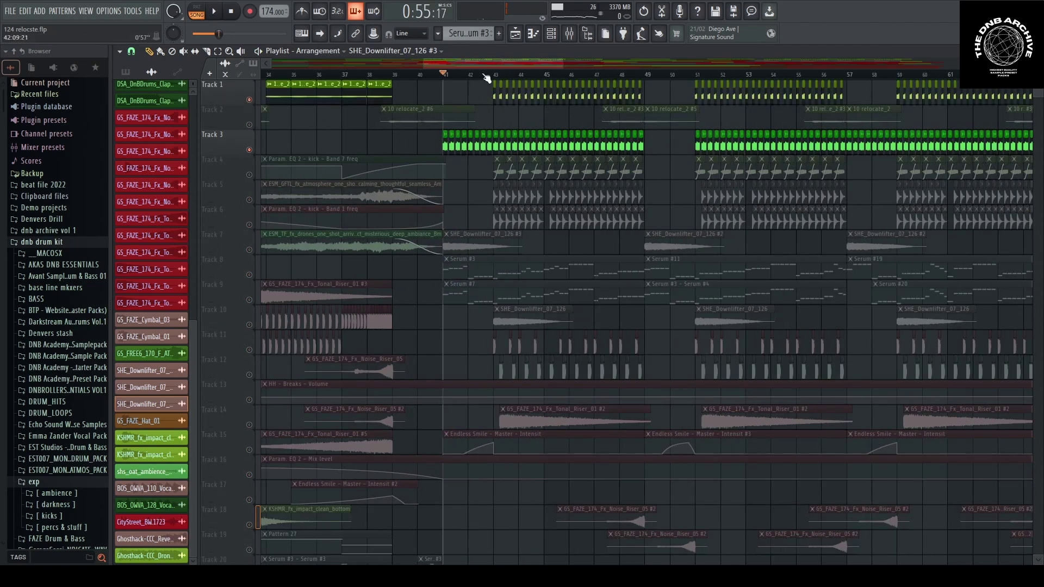
scroll(493, 79, "up", 5)
key("space")
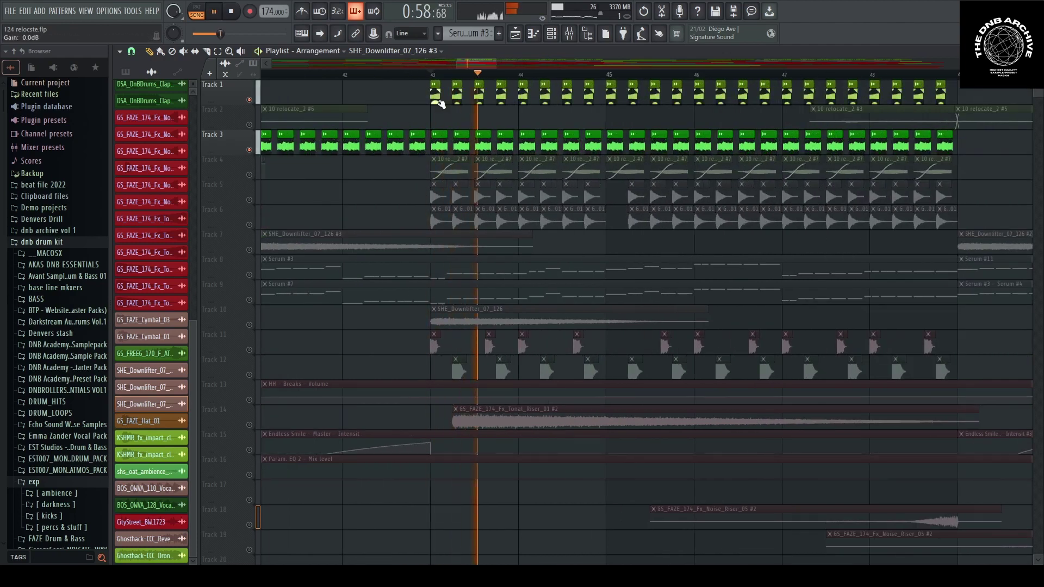
key("space")
double_click(439, 98)
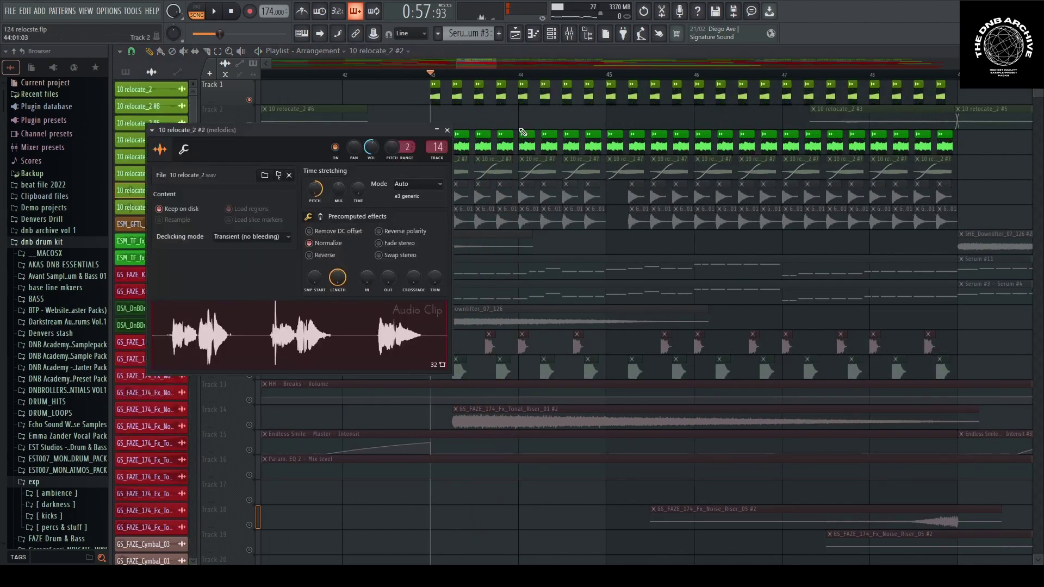
key("Escape")
Unmute Track 4, check the 10 relocate_2 #7 clip's settings and play the layers from bar 43
left_click(249, 175)
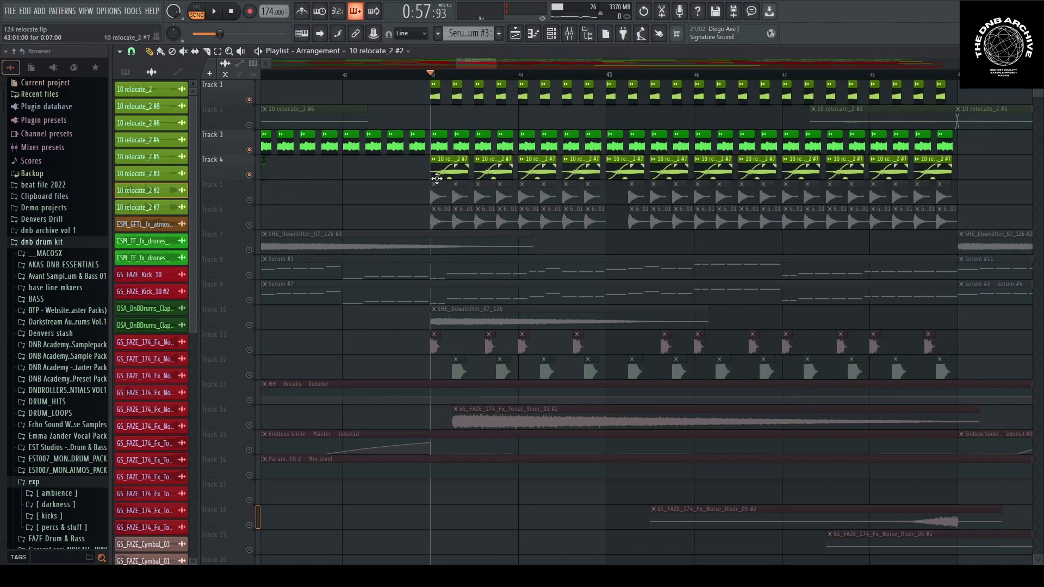
double_click(454, 175)
key("space")
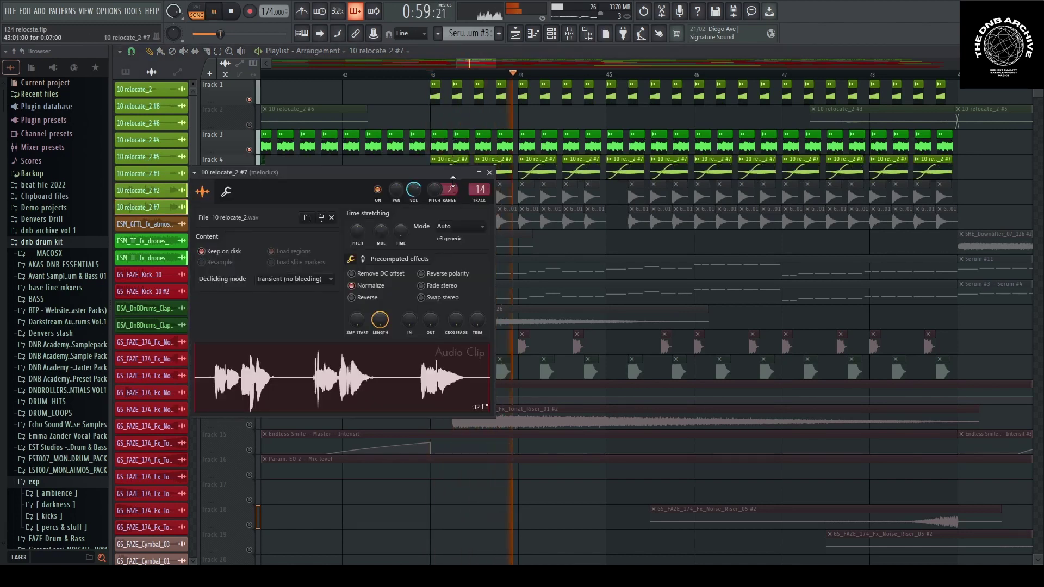
key("Escape")
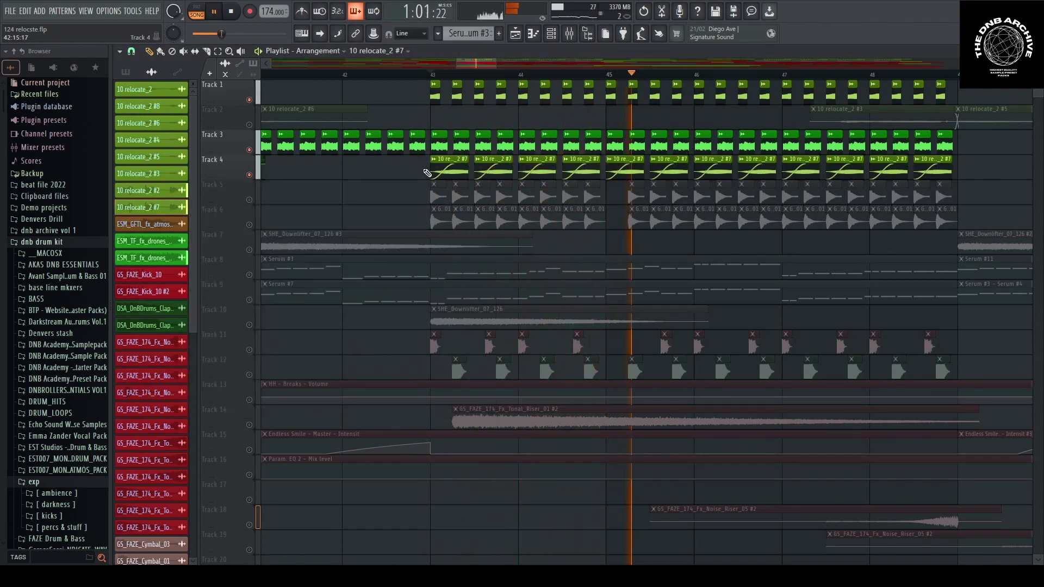
key("space")
Unmute Tracks 5 and 6, mute Tracks 1, 3 and 4, and play the cymbal layers from bar 43
scroll(408, 210, "down", 2)
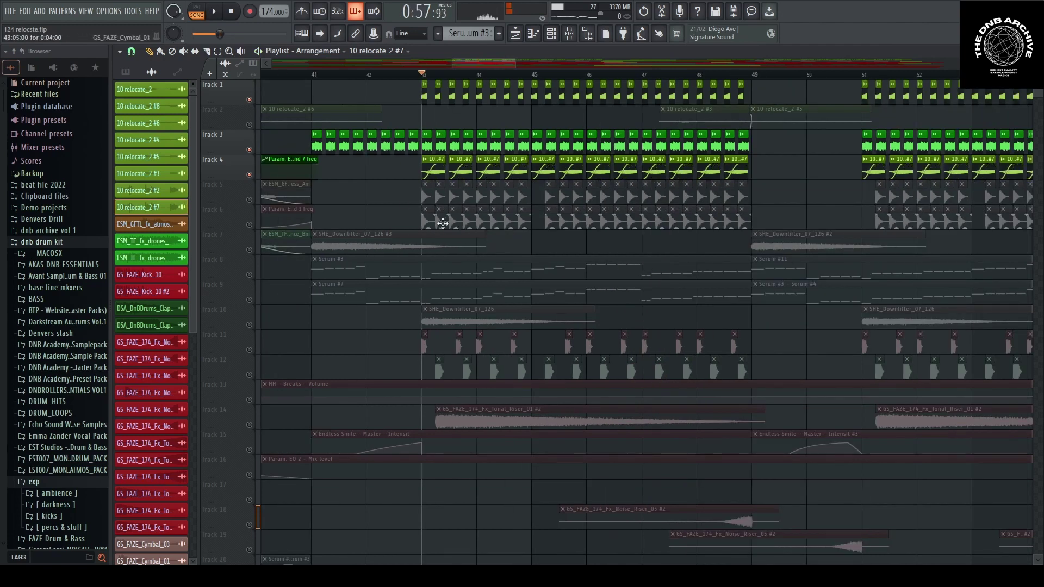
left_click(249, 199)
left_click(249, 224)
left_click(248, 175)
left_click(249, 150)
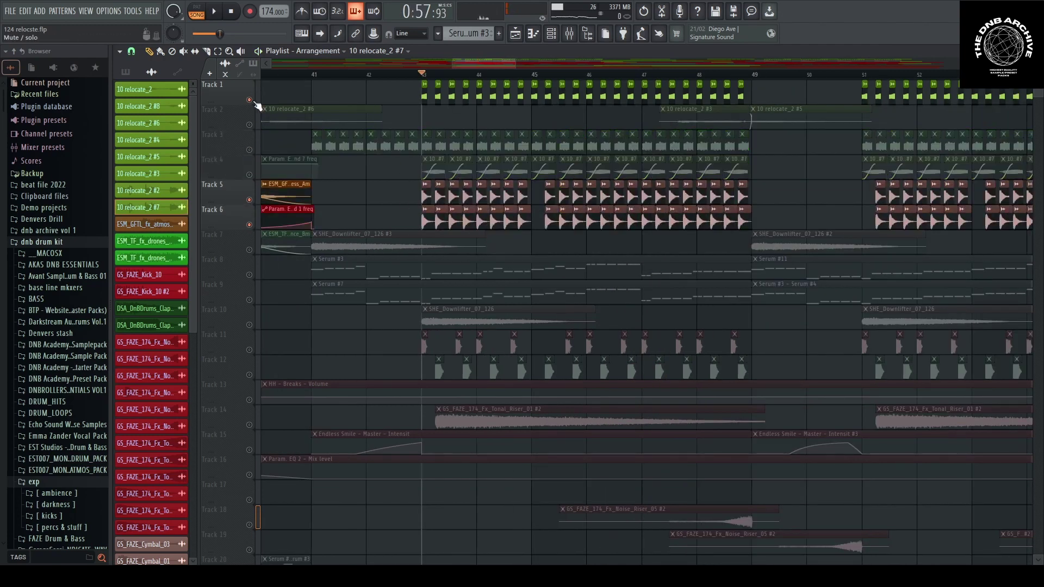
left_click(249, 99)
key("space")
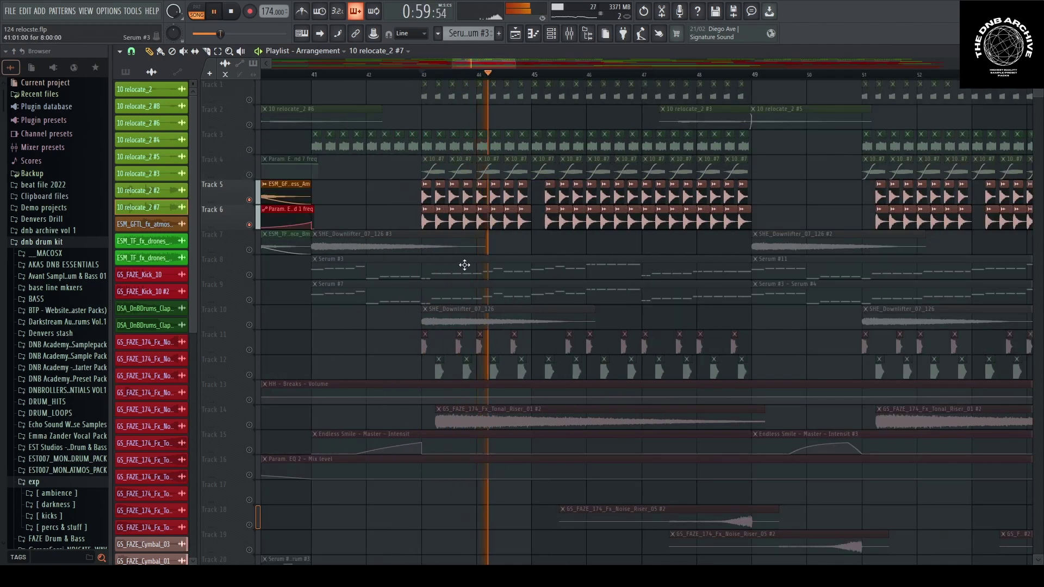
key("space")
Unmute the automation tracks 13, 15, 16, 17, 21, 22, 29 and 31
scroll(311, 337, "down", 2)
scroll(312, 337, "down", 3)
left_click(249, 249)
left_click(249, 324)
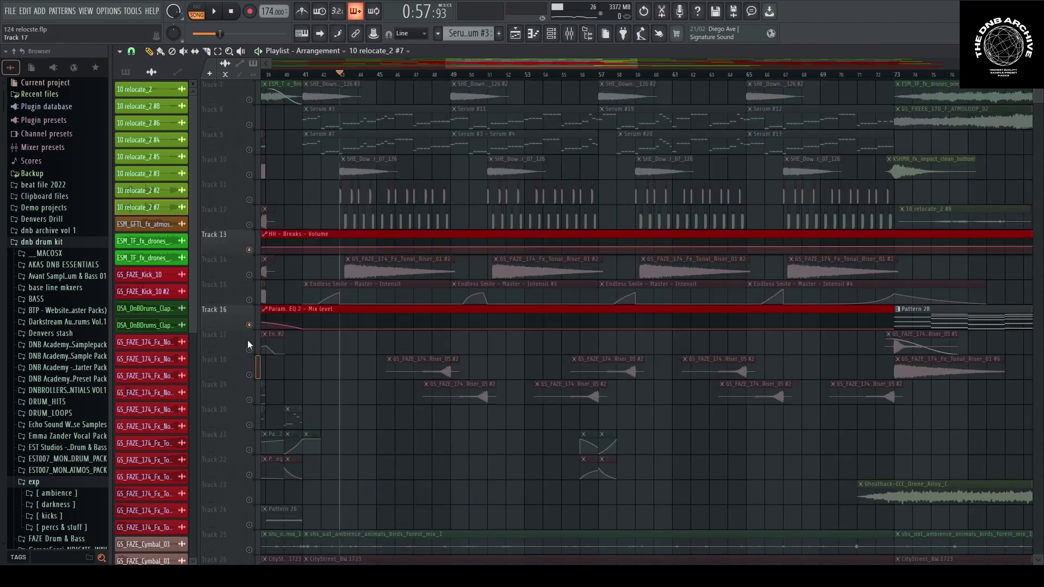
left_click(249, 300)
scroll(249, 305, "down", 2)
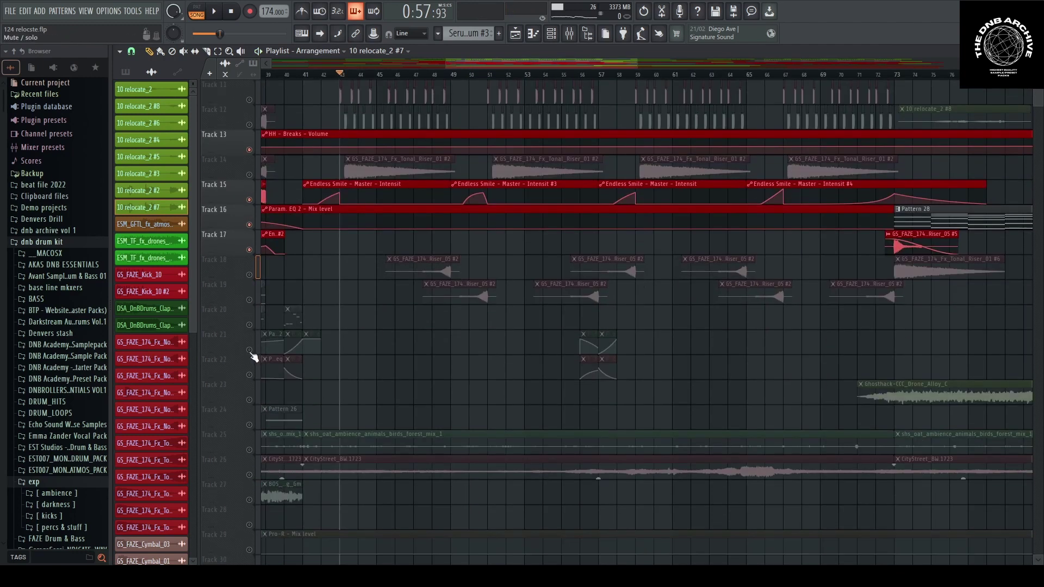
left_click(249, 350)
left_click(249, 375)
scroll(252, 386, "down", 3)
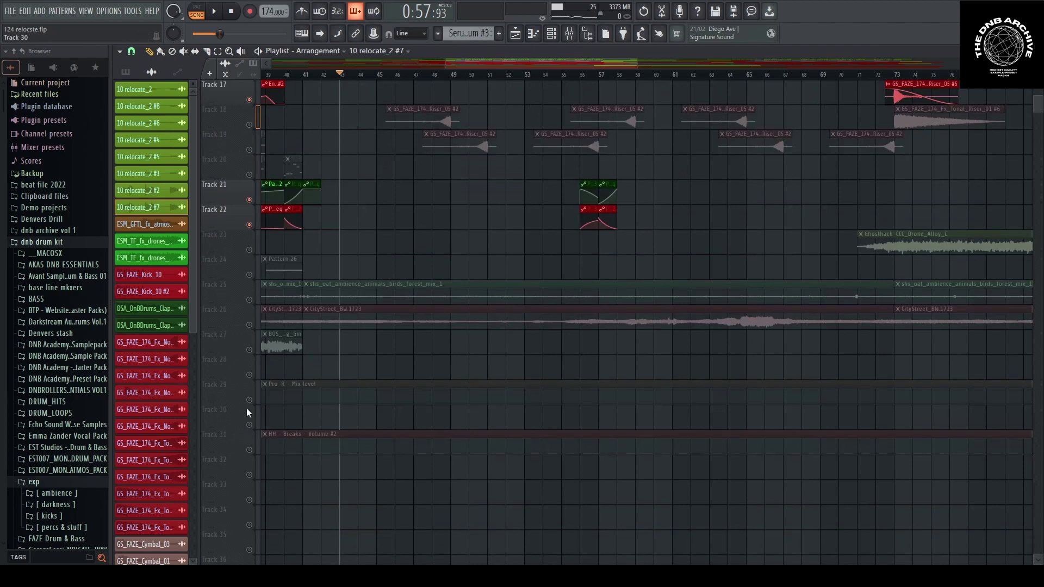
left_click(251, 402)
left_click(253, 437)
Listen to the cymbal layers on Tracks 5 and 6 with the automation active from bar 43
key("space")
scroll(267, 438, "up", 8)
scroll(320, 409, "up", 4)
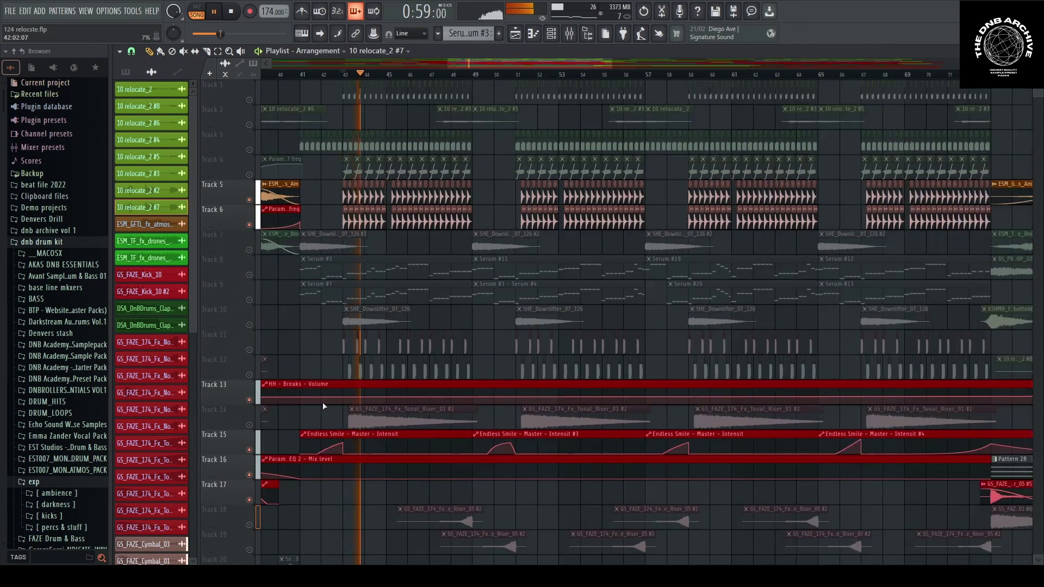
key("space")
scroll(429, 245, "down", 3)
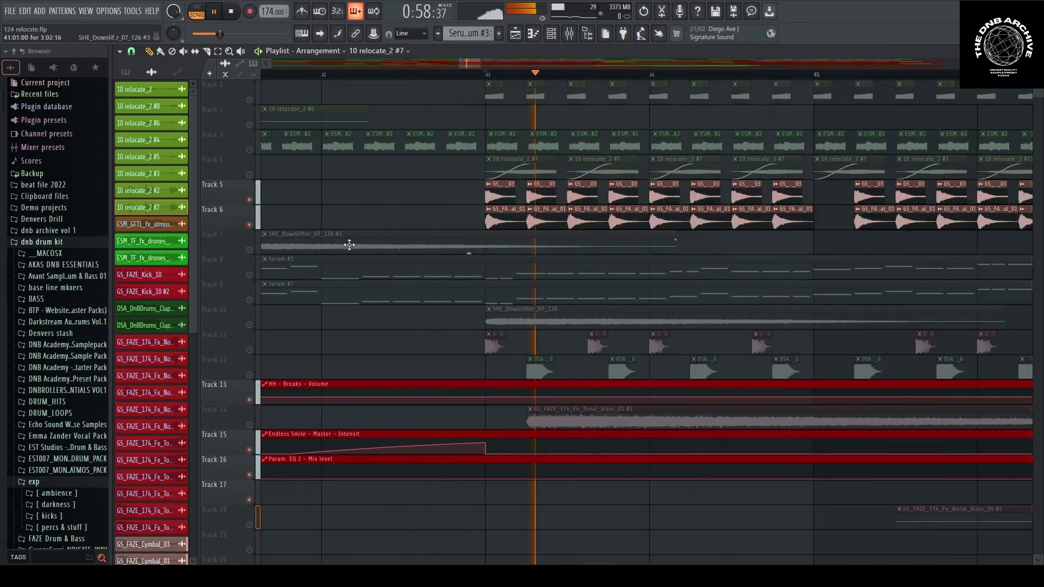
Unmute the kick and snare on Tracks 11 and 12 and play them with the cymbals from bar 43
left_click(249, 350)
left_click(249, 375)
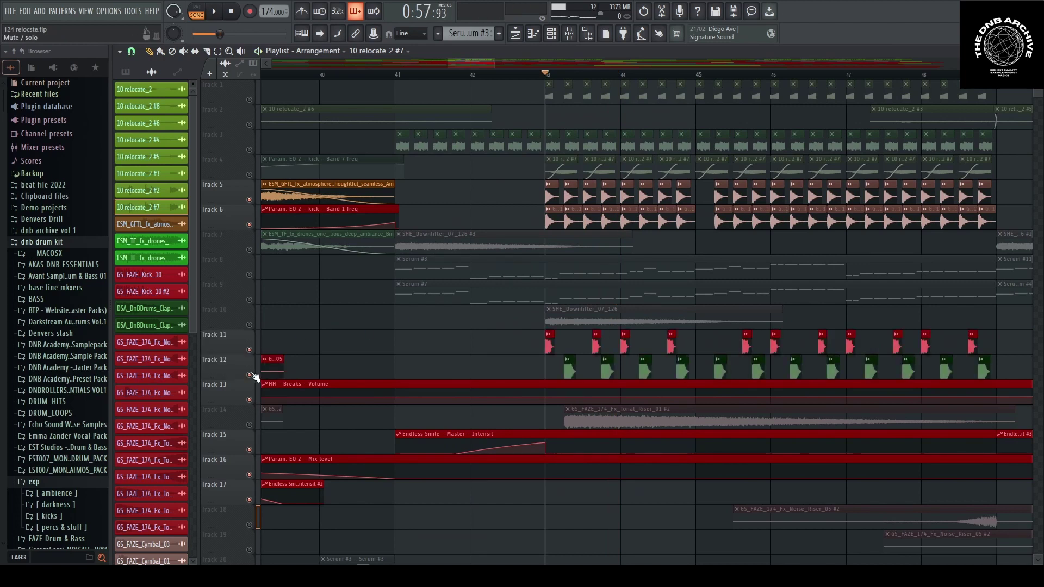
scroll(598, 378, "up", 4)
key("space")
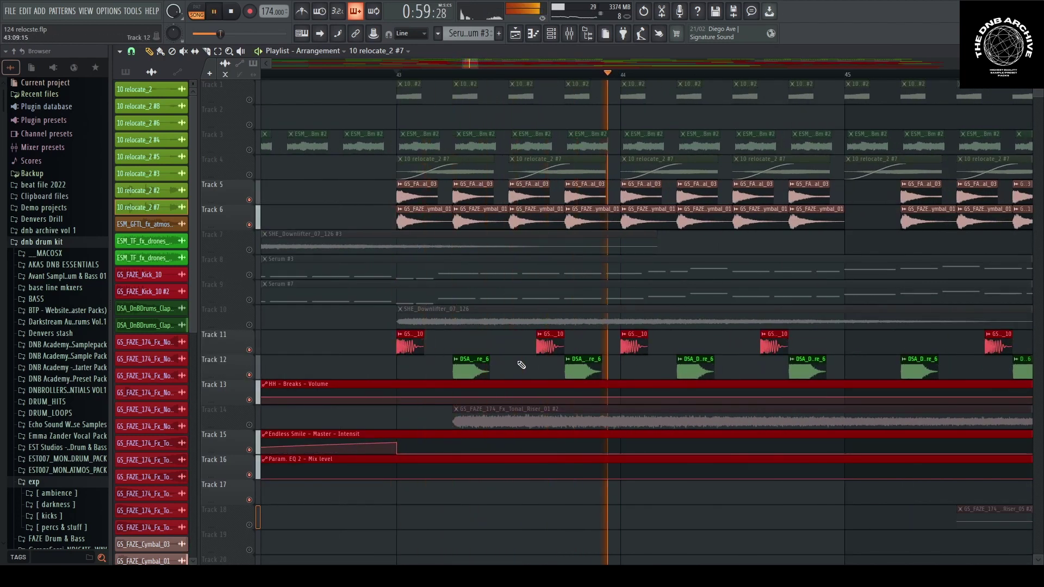
scroll(544, 370, "down", 3)
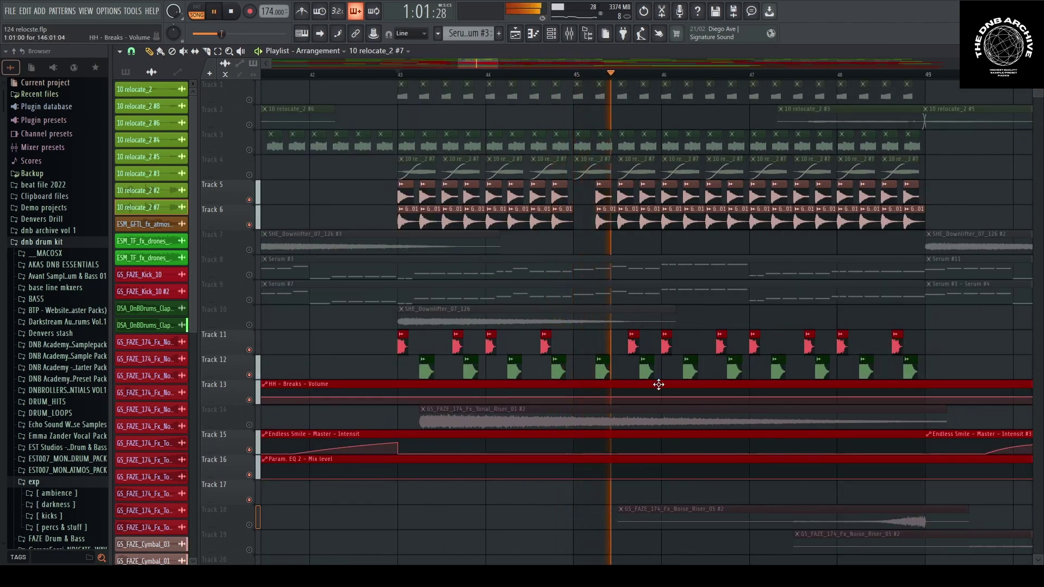
scroll(660, 380, "up", 2)
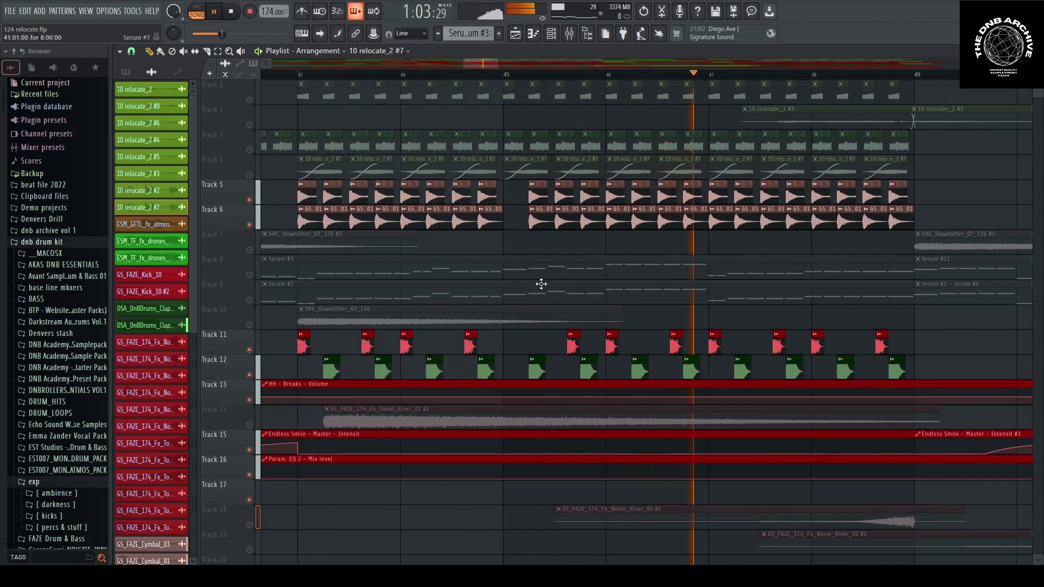
key("space")
Examine the kick mixer channel's Fruity Parametric EQ 2 curve while the drums play from bar 43
left_click(568, 36)
left_click(555, 348)
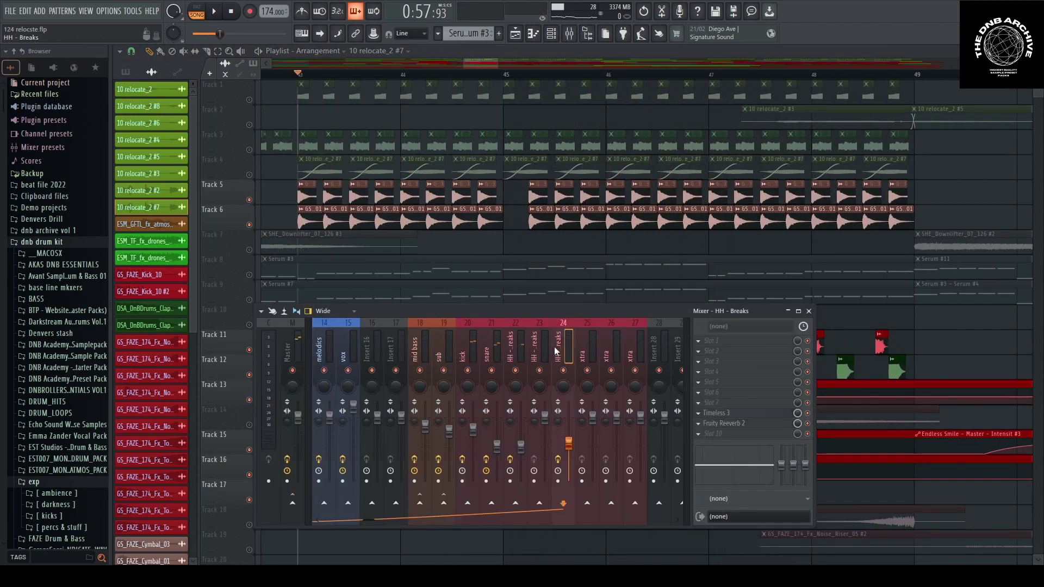
left_click(467, 349)
key("space")
left_click(730, 354)
key("space")
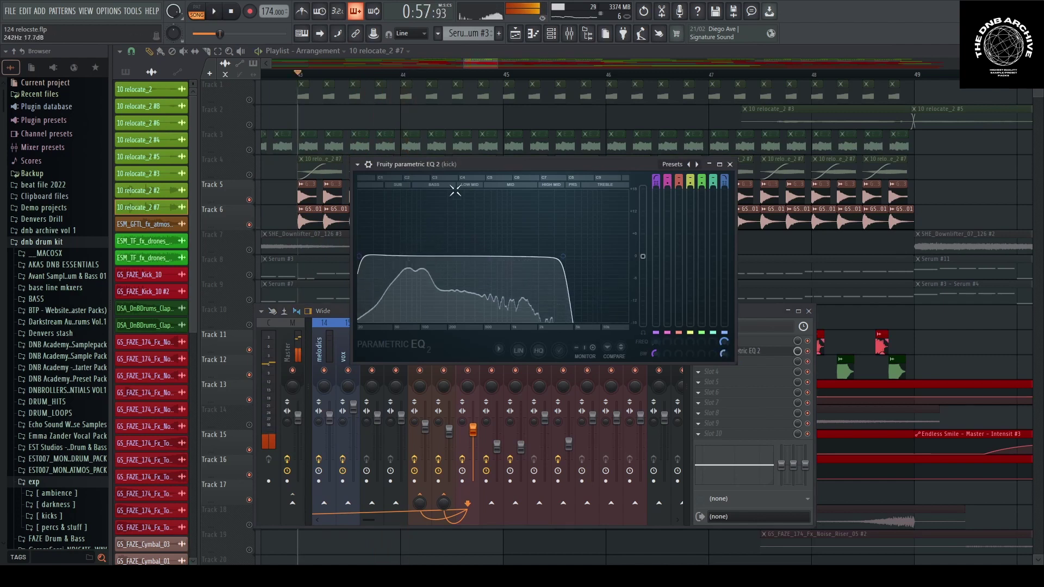
key("space")
left_click_drag(486, 166, 467, 168)
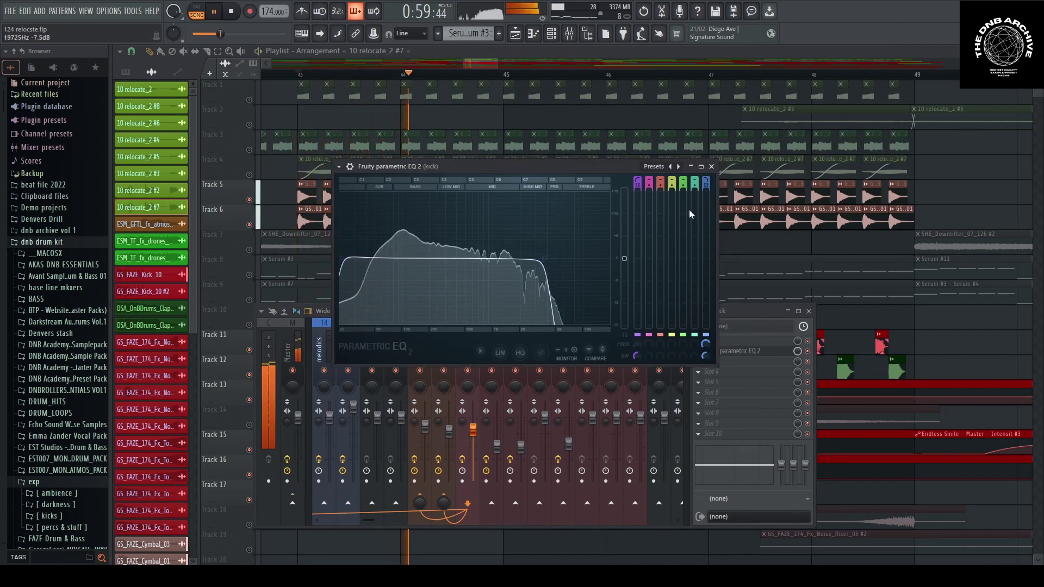
key("space")
Try a high-pass cutoff of about 43 Hz on the kick EQ's band 1, return it to 20 Hz and close the EQ
left_click_drag(344, 258, 375, 259)
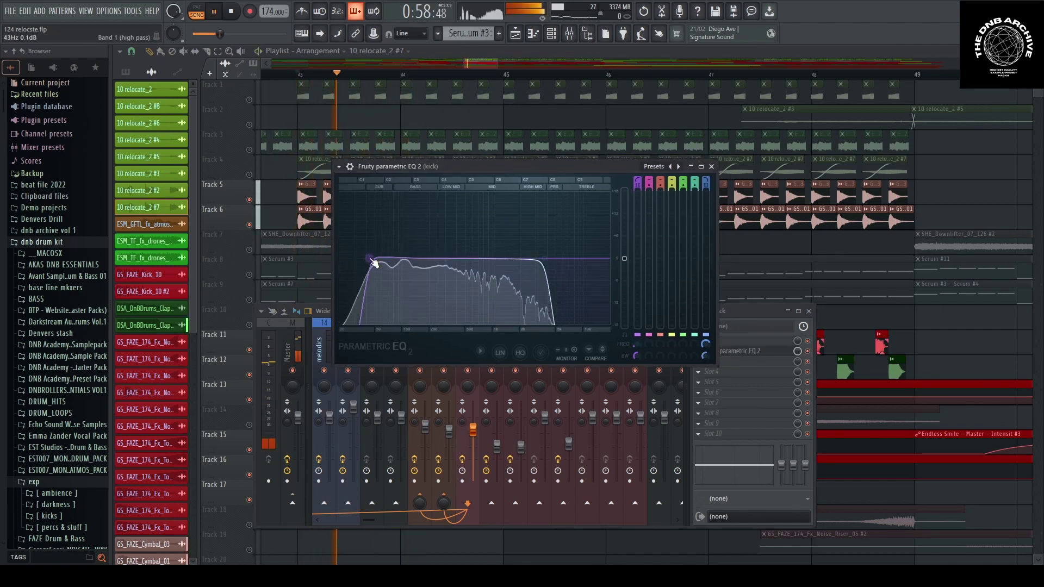
key("space")
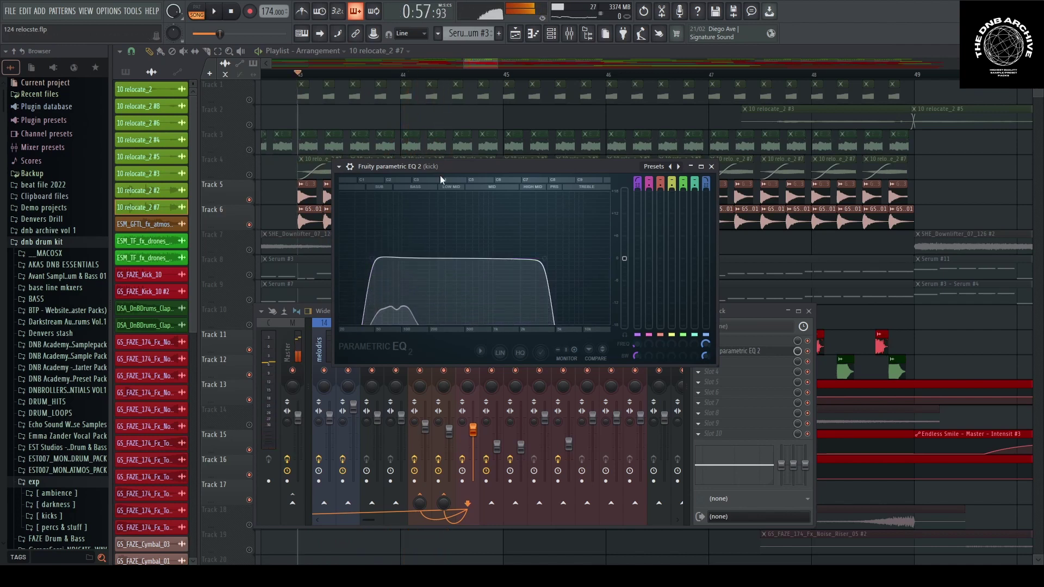
left_click_drag(416, 262, 375, 263)
key("space")
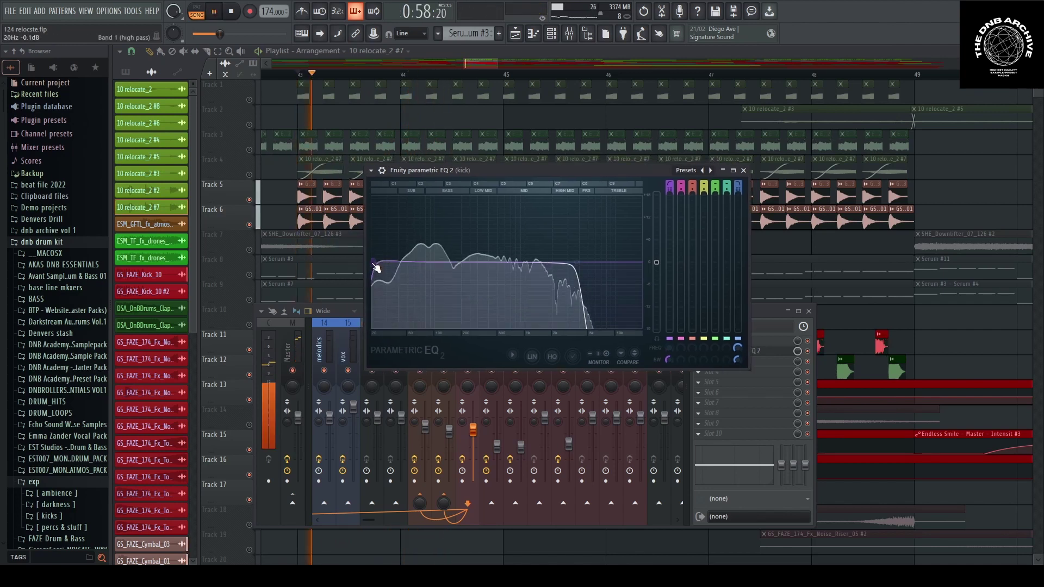
left_click(745, 171)
key("space")
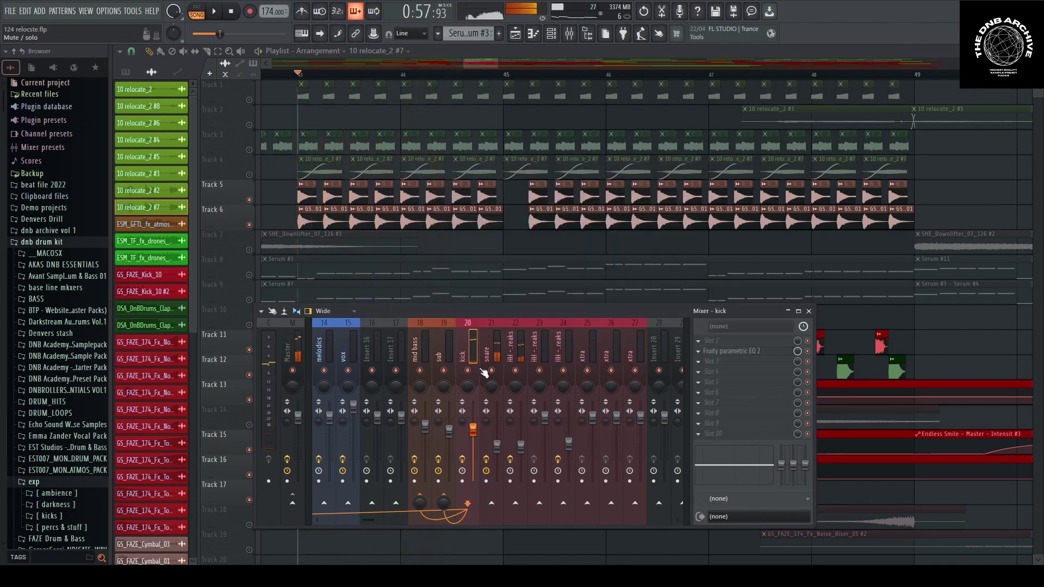
Examine the snare mixer channel's first Fruity Parametric EQ 2 curve while the drums play from bar 43
left_click(734, 341)
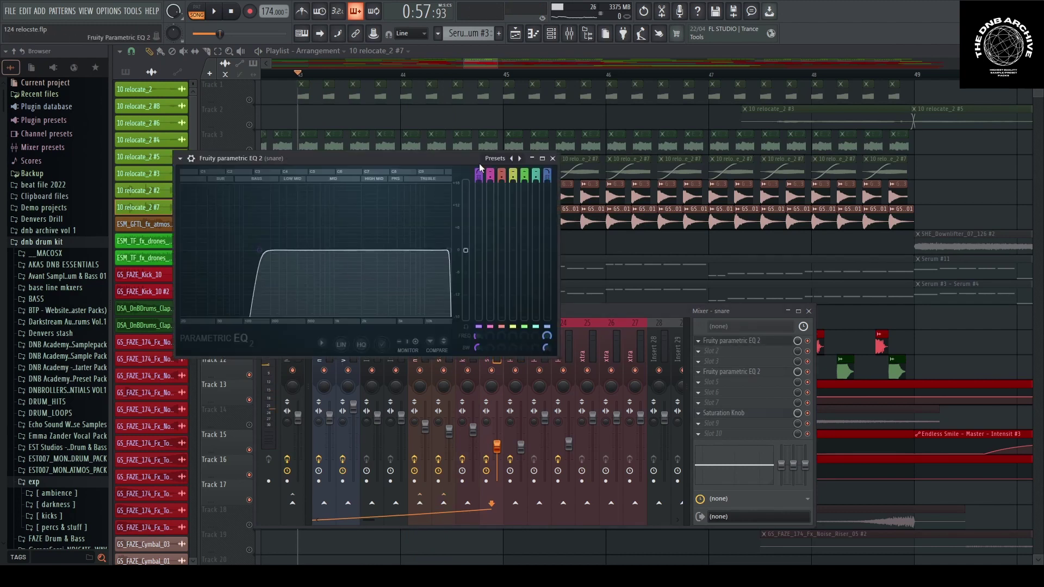
left_click_drag(479, 164, 608, 184)
key("space")
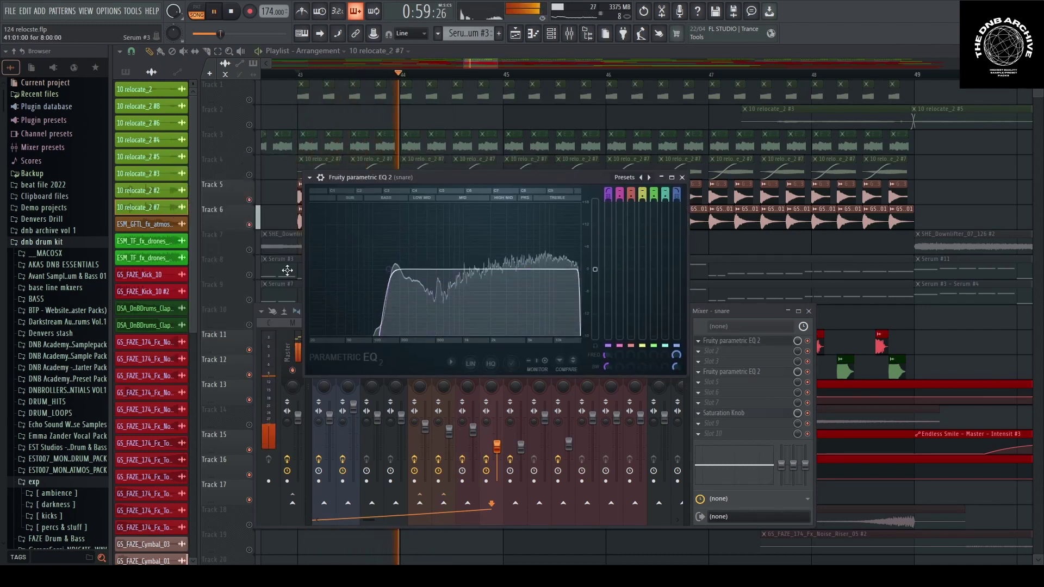
key("space")
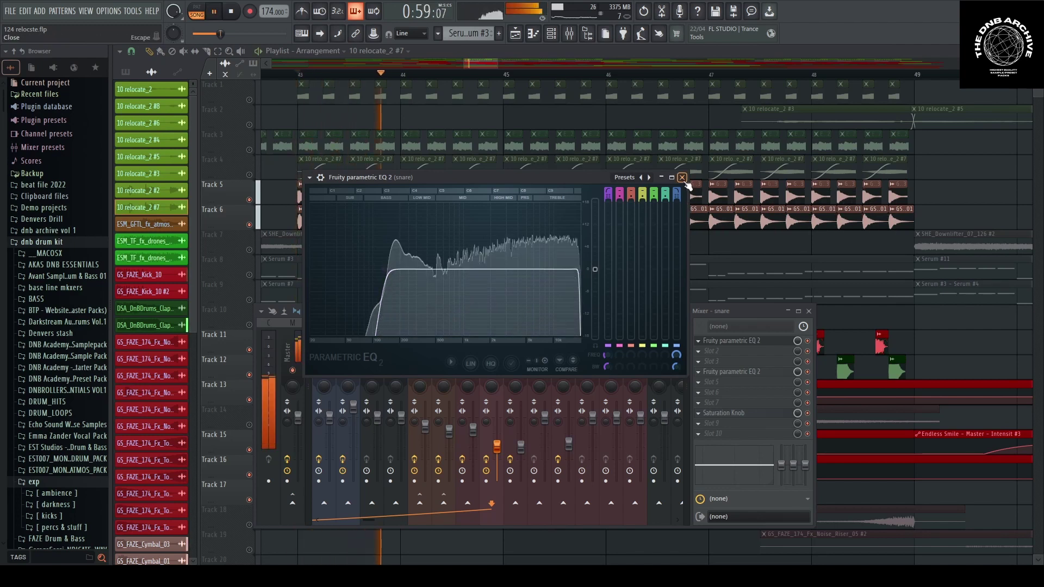
Set the snare EQ's band 1 high-pass cutoff to about 135 Hz while playing the drums
key("space")
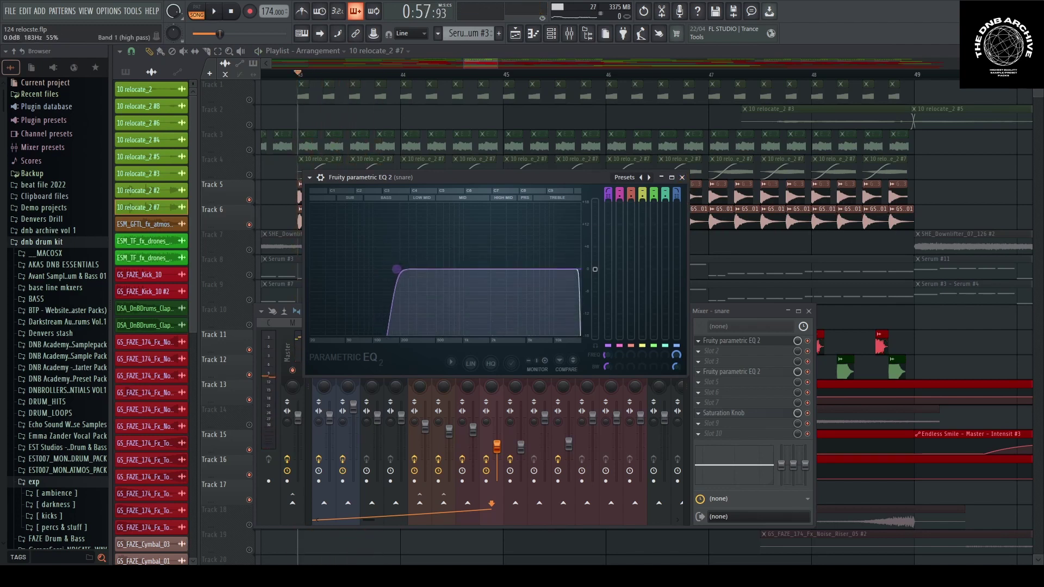
key("space")
mouse_move(396, 269)
left_mouse_down()
mouse_move(407, 270)
mouse_move(385, 269)
left_mouse_up()
key("space")
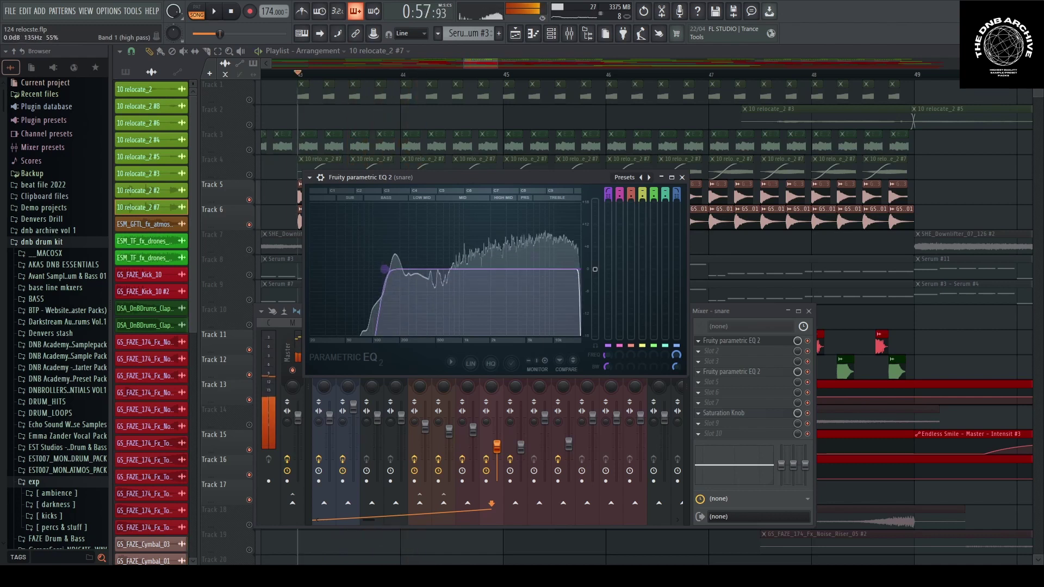
Replay the drums to check the snare's first Fruity Parametric EQ 2, and close it
key("space")
key("space")
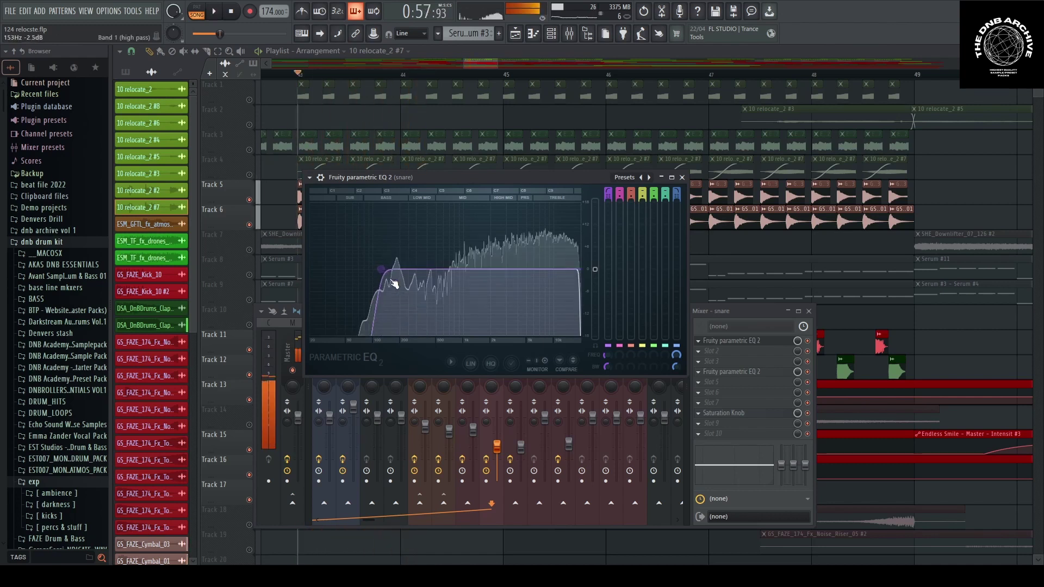
left_click(681, 177)
Slightly lower the high-shelf band 7 in the snare channel's second Fruity Parametric EQ 2, play the drums and close the EQ
left_click(740, 371)
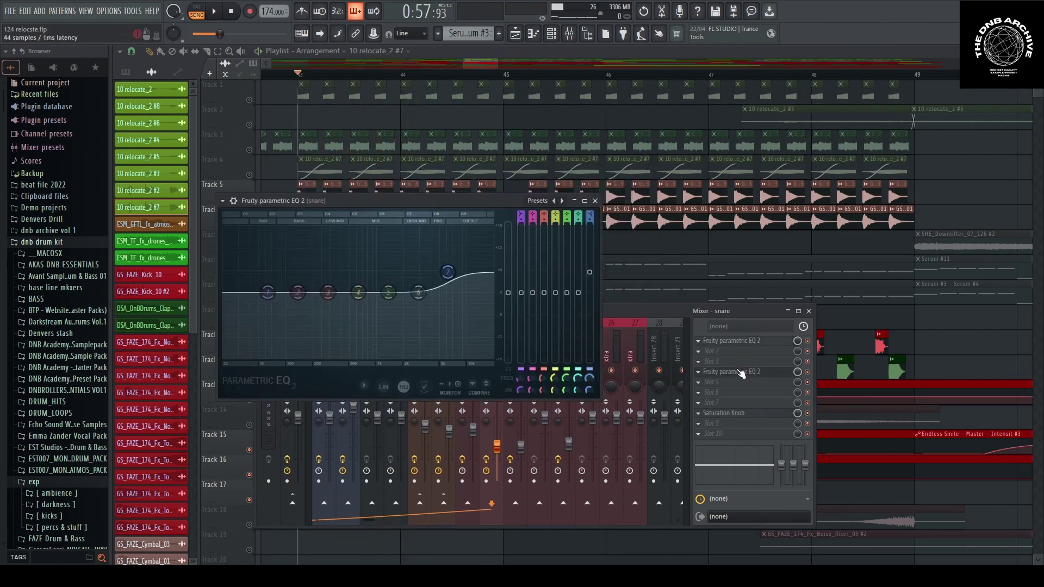
left_click_drag(447, 272, 448, 276)
key("space")
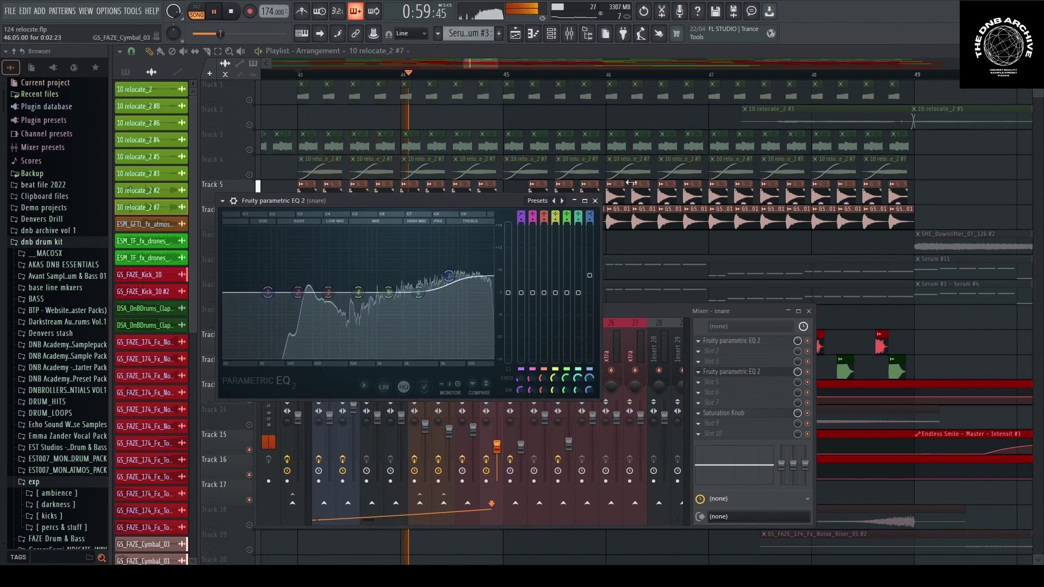
key("space")
left_click(595, 201)
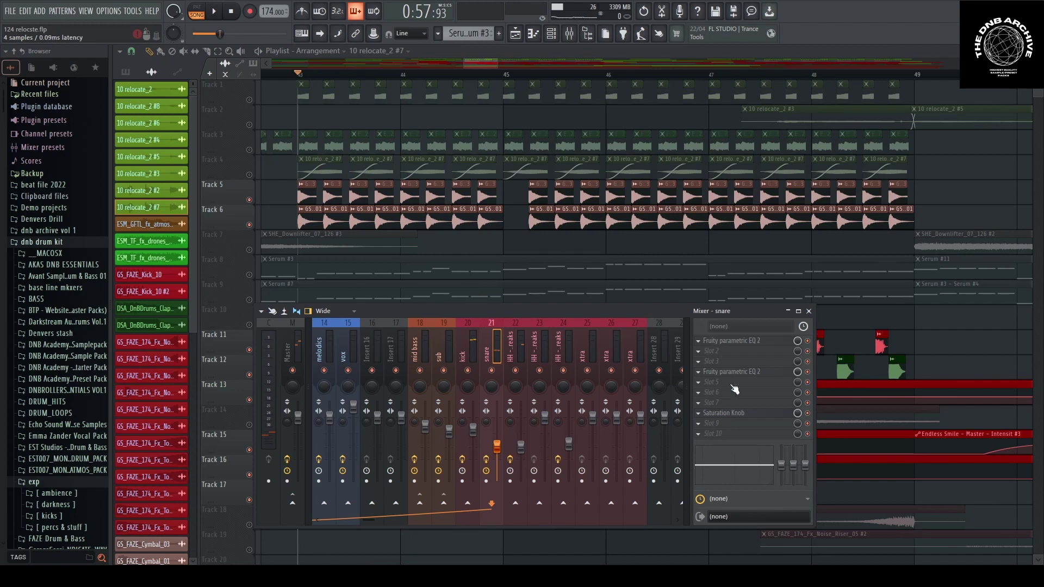
Compare the snare with its Saturation Knob bypassed and enabled while the drums play, and close the plugin
left_click(734, 414)
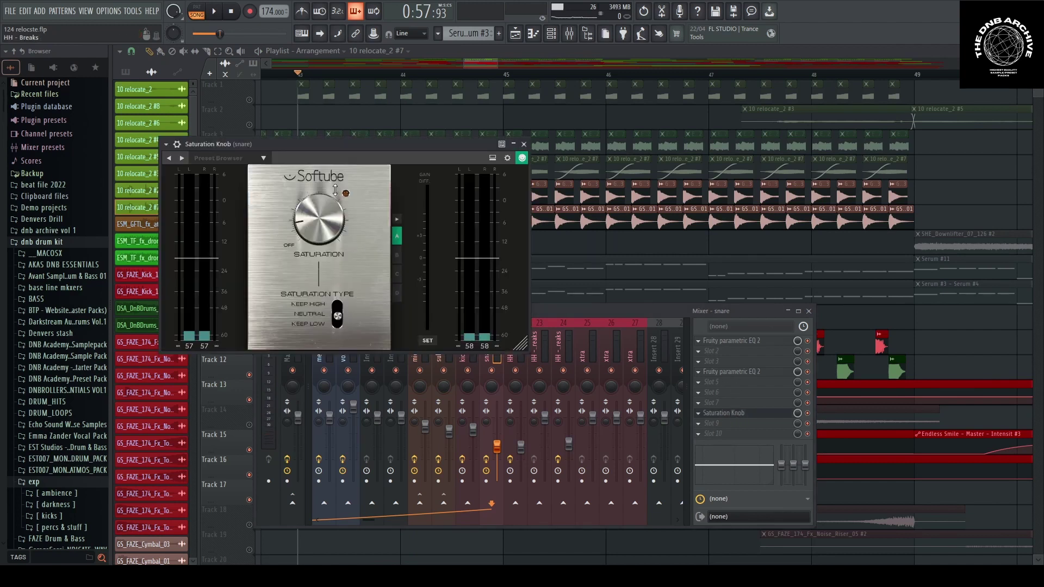
left_click_drag(360, 144, 411, 146)
key("space")
key("space")
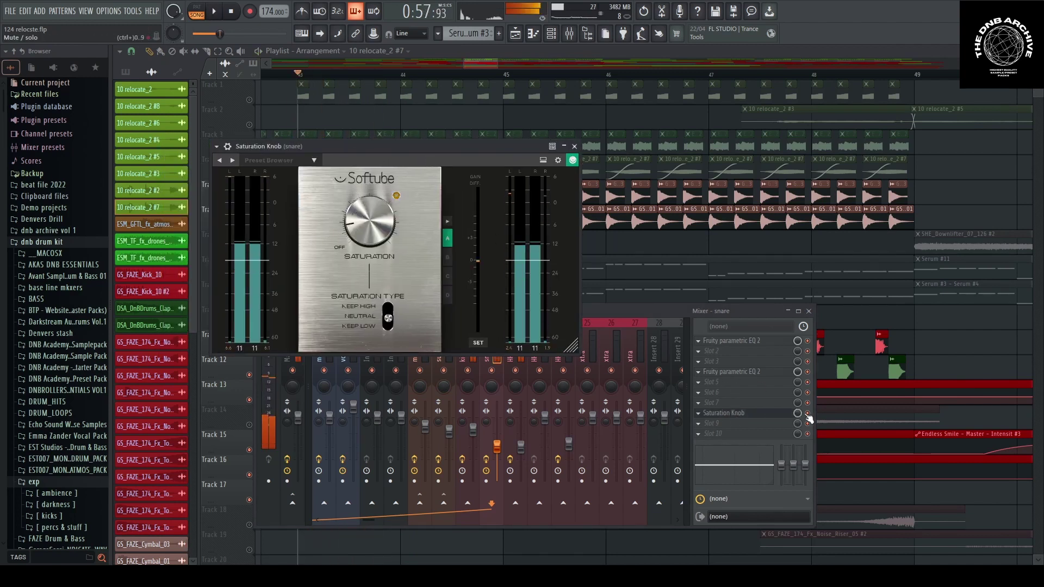
left_click(809, 416)
key("space")
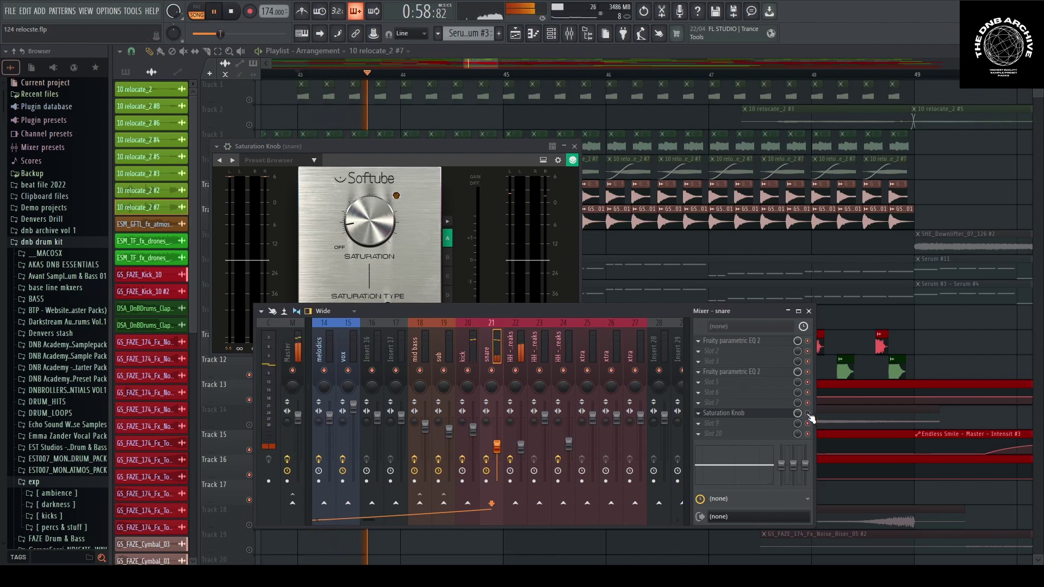
key("space")
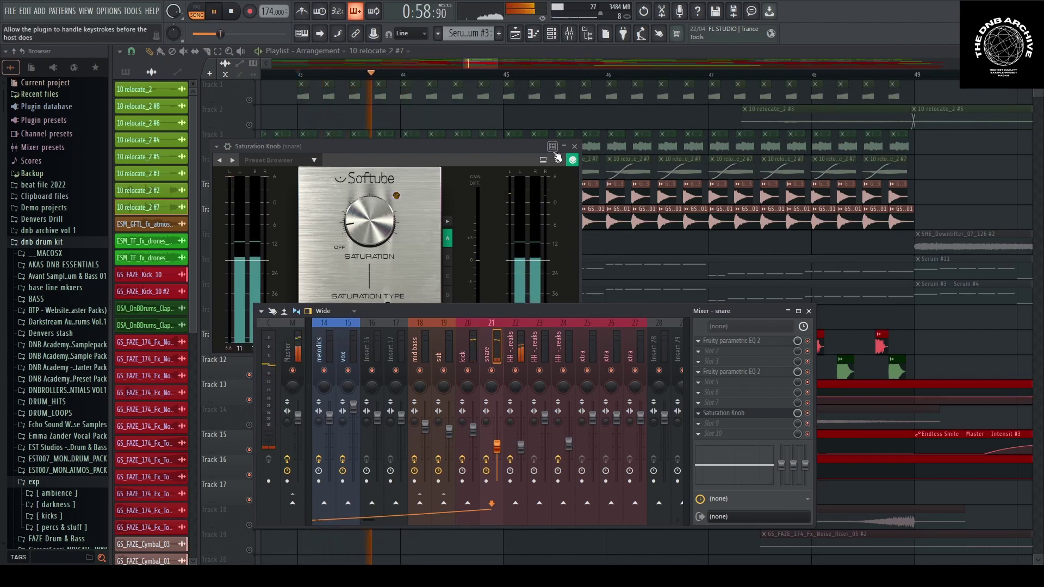
left_click(574, 146)
key("space")
Examine the S1 Imager Stereo settings on the first HH - Breaks mixer channel while the drums play
left_click(522, 345)
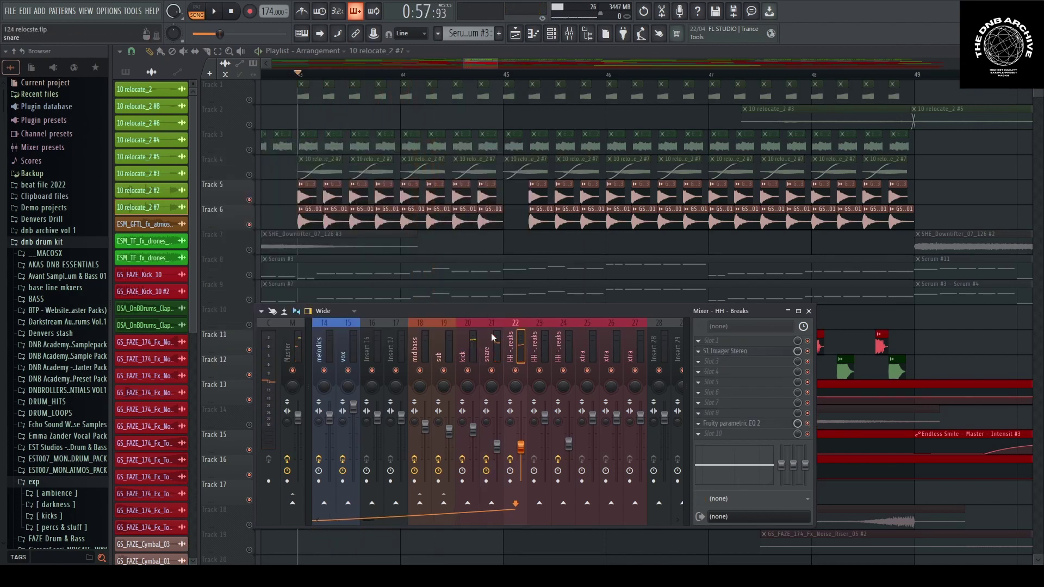
left_click(719, 353)
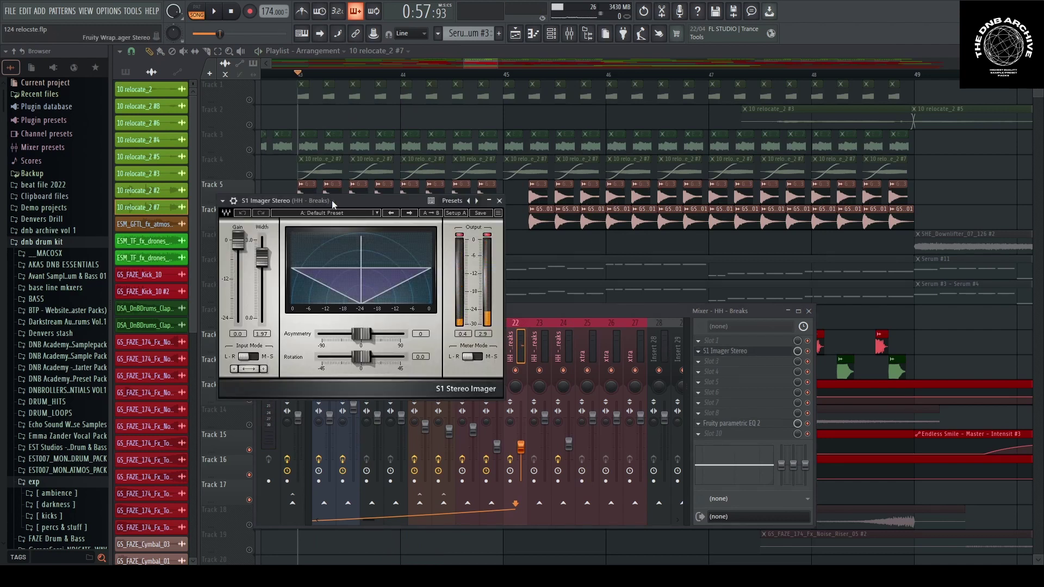
key("space")
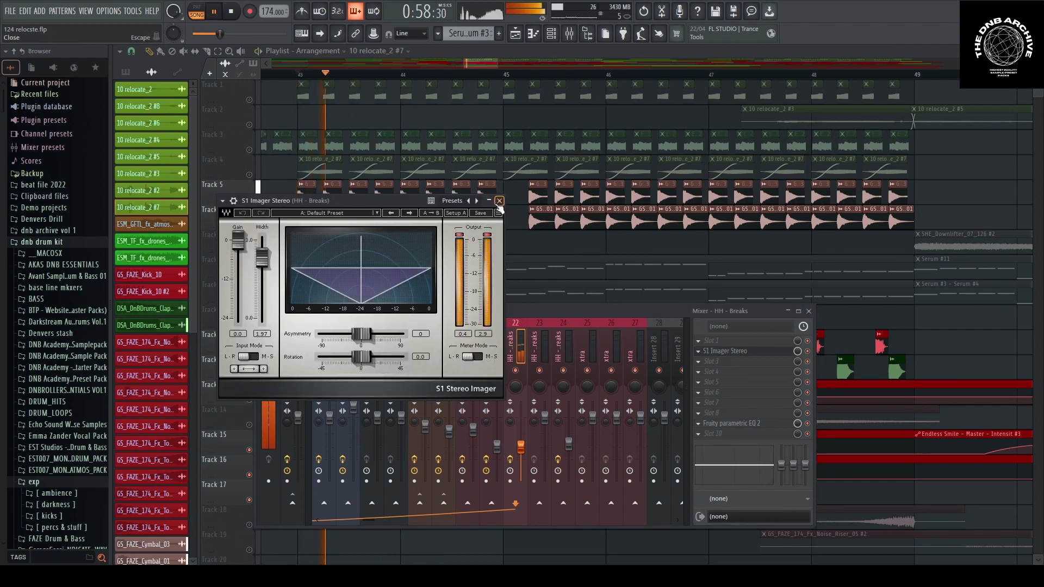
key("space")
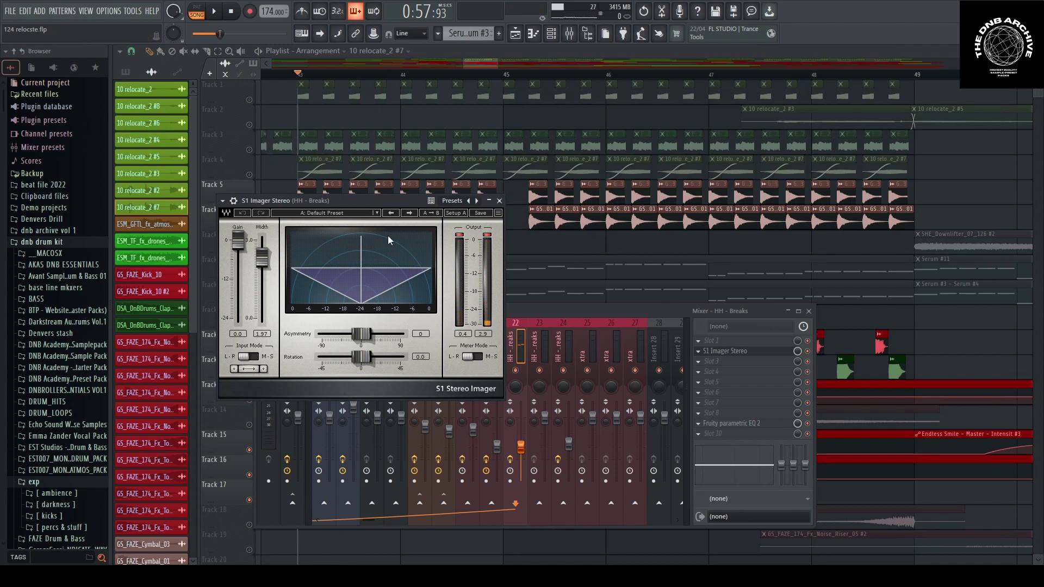
Examine the high-pass curve in the HH - Breaks channel's Fruity Parametric EQ 2, and close the EQ
left_click(726, 435)
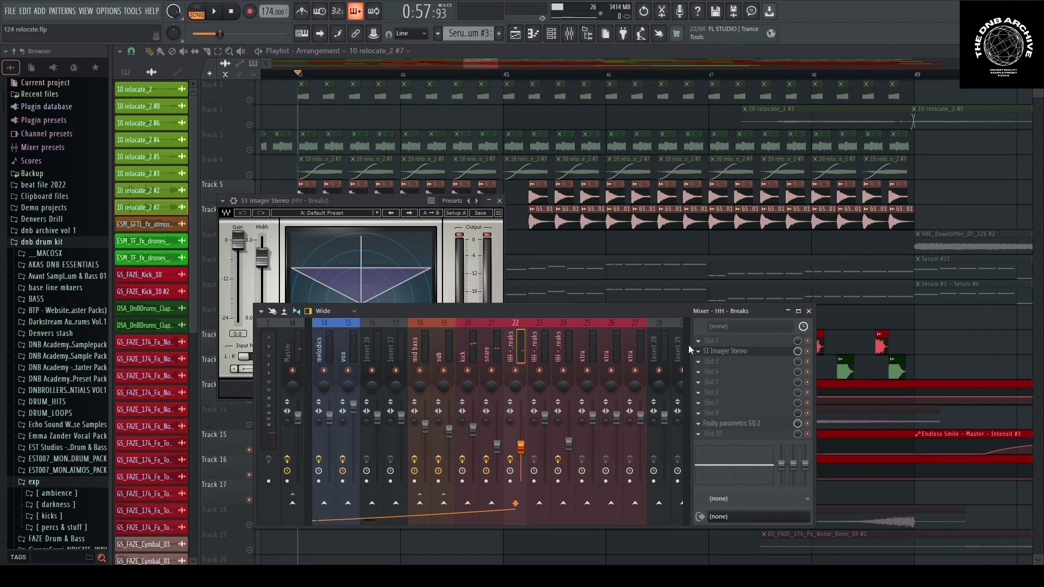
left_click(723, 424)
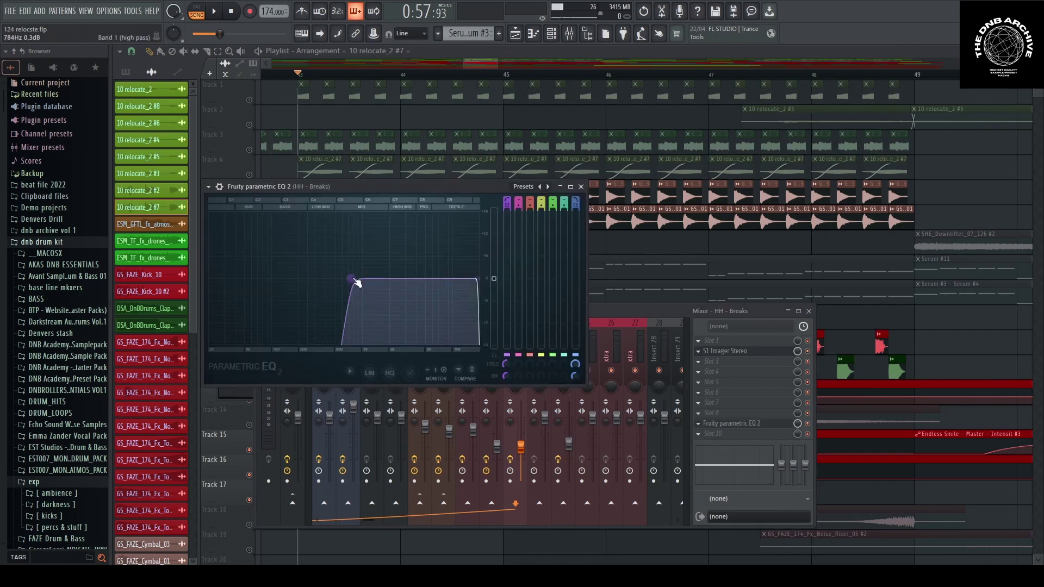
left_click(580, 186)
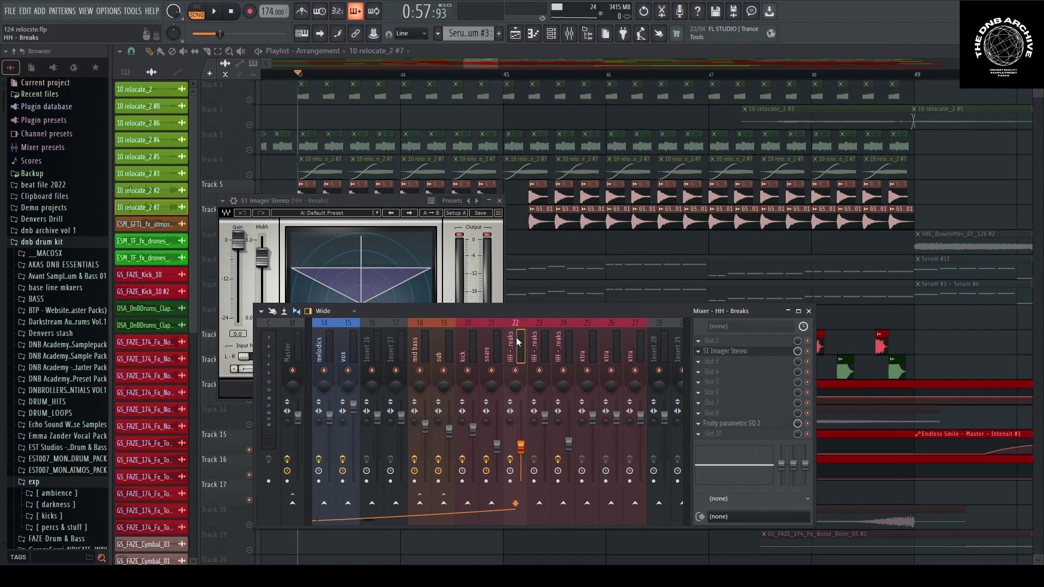
Return to the playlist, unmute bass tracks 8 and 9 and mute drum tracks 5, 6, 11 and 12
left_click(428, 341)
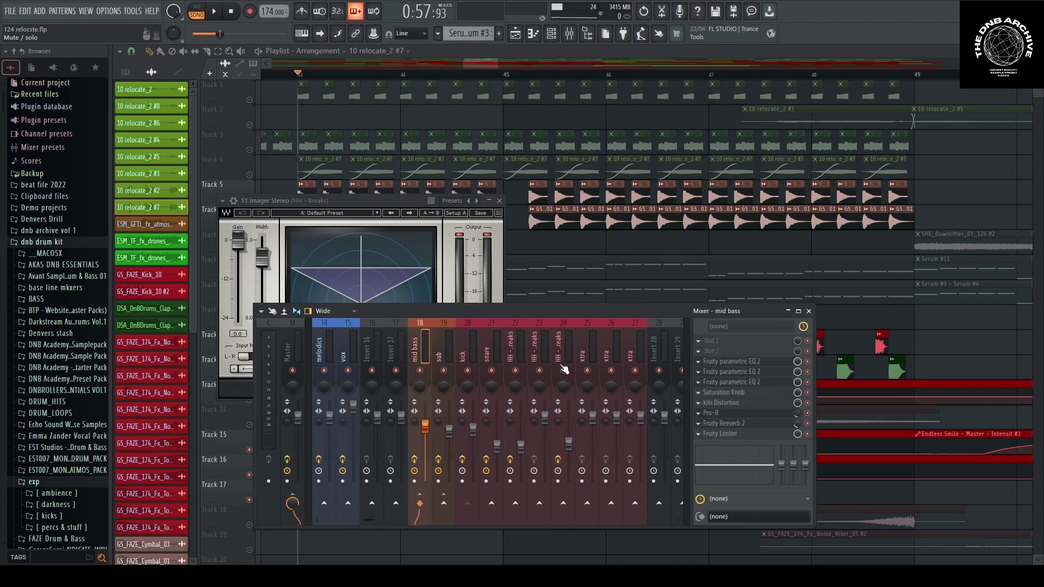
left_click(524, 248)
scroll(323, 359, "down", 2)
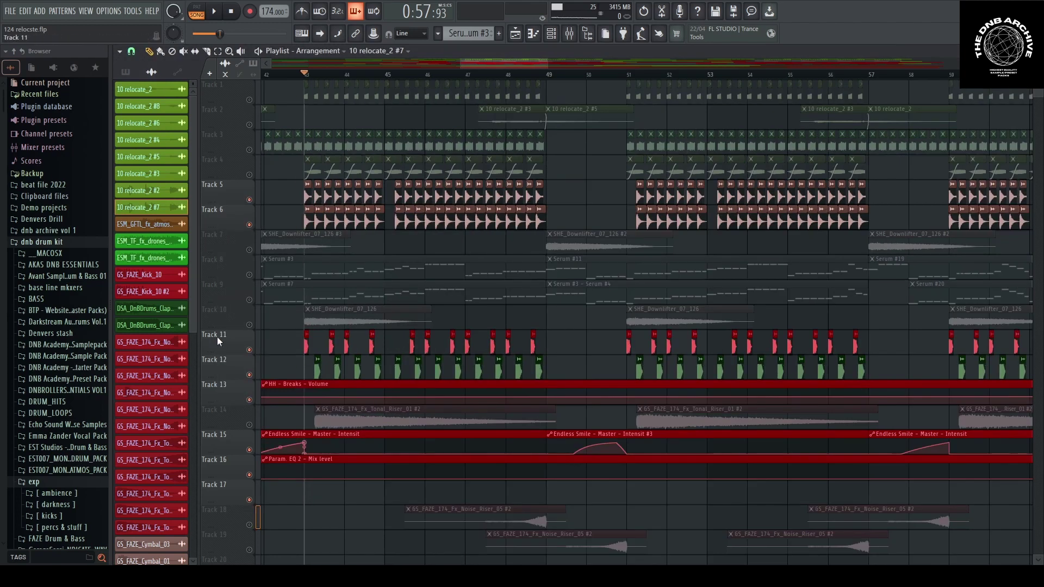
left_click(249, 274)
left_click(249, 299)
left_click(248, 224)
left_click(249, 199)
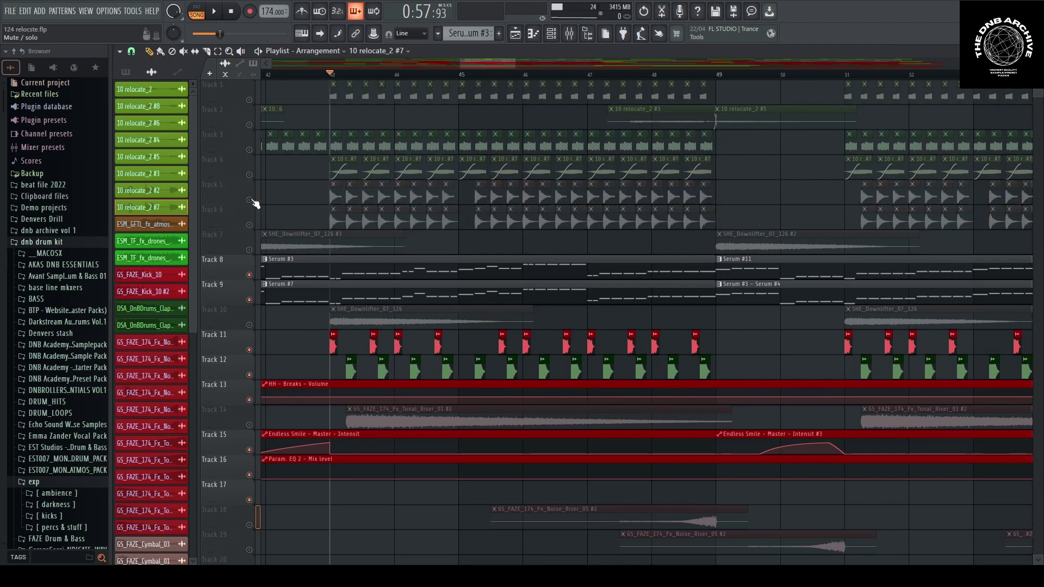
left_click(249, 350)
left_click(249, 375)
Audition the isolated bass layers on tracks 8 and 9 from bar 43
key("space")
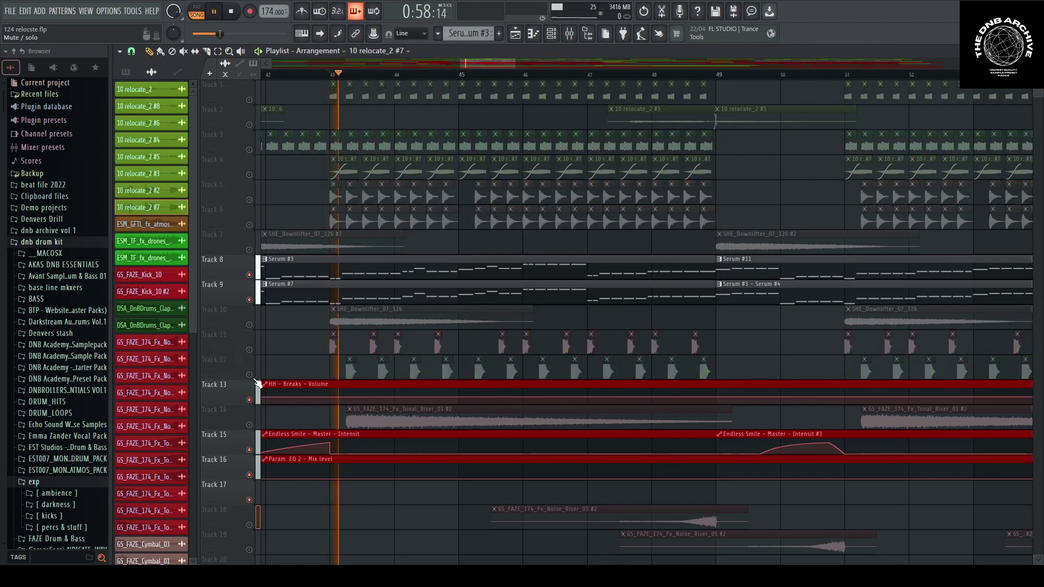
left_click(384, 269)
scroll(478, 202, "up", 2)
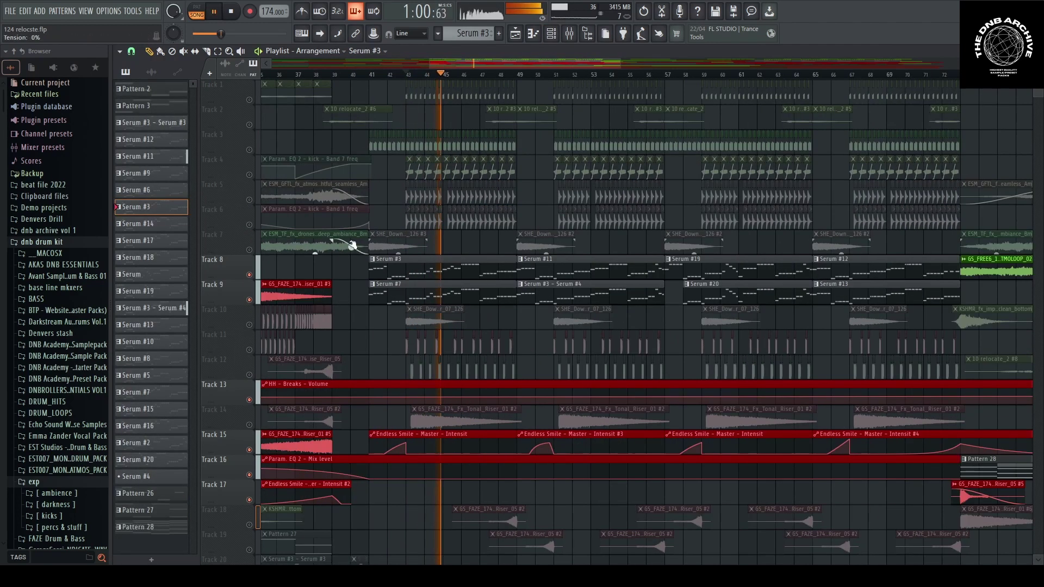
key("space")
Open the Serum #3 pattern in the piano roll and examine its bassline notes closely, playing it back
double_click(477, 268)
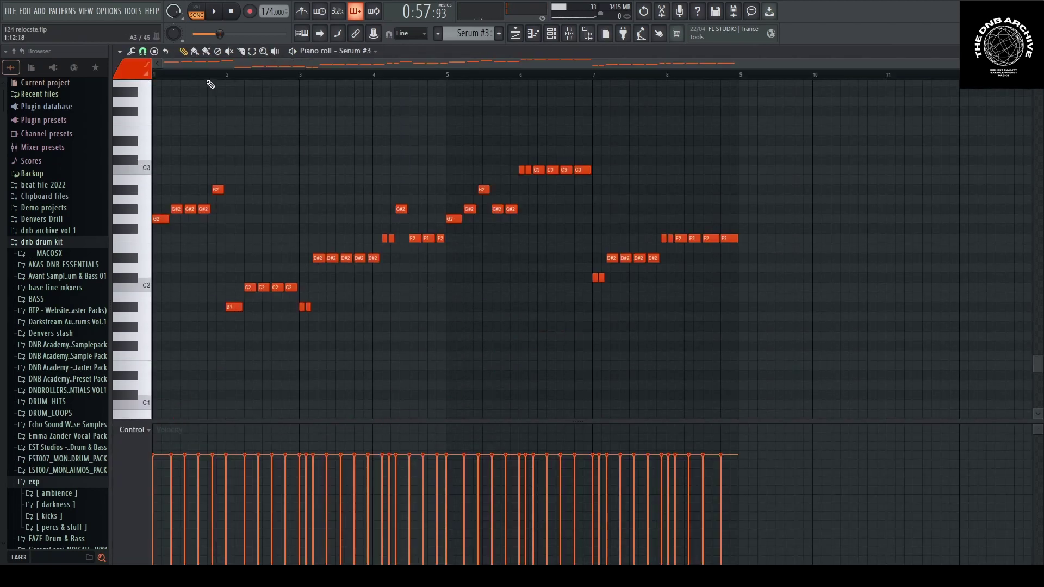
scroll(109, 186, "up", 3)
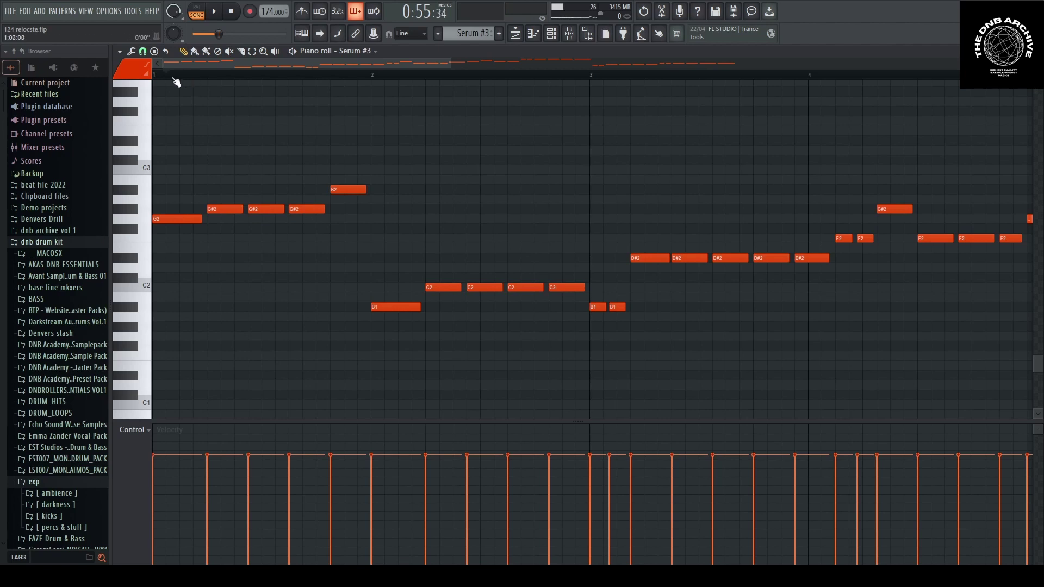
key("space")
scroll(191, 207, "down", 4)
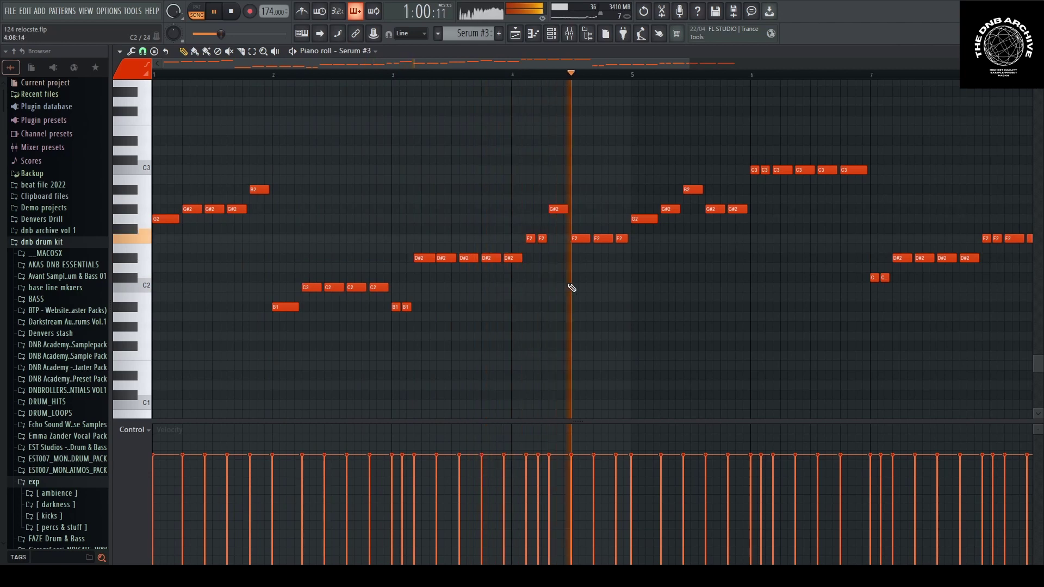
key("space")
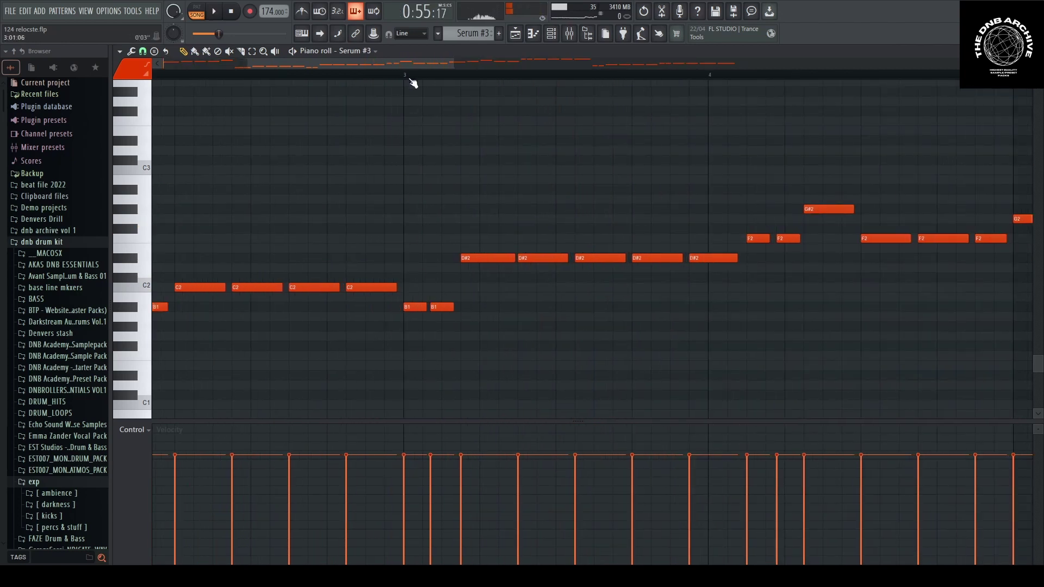
scroll(408, 327, "up", 4)
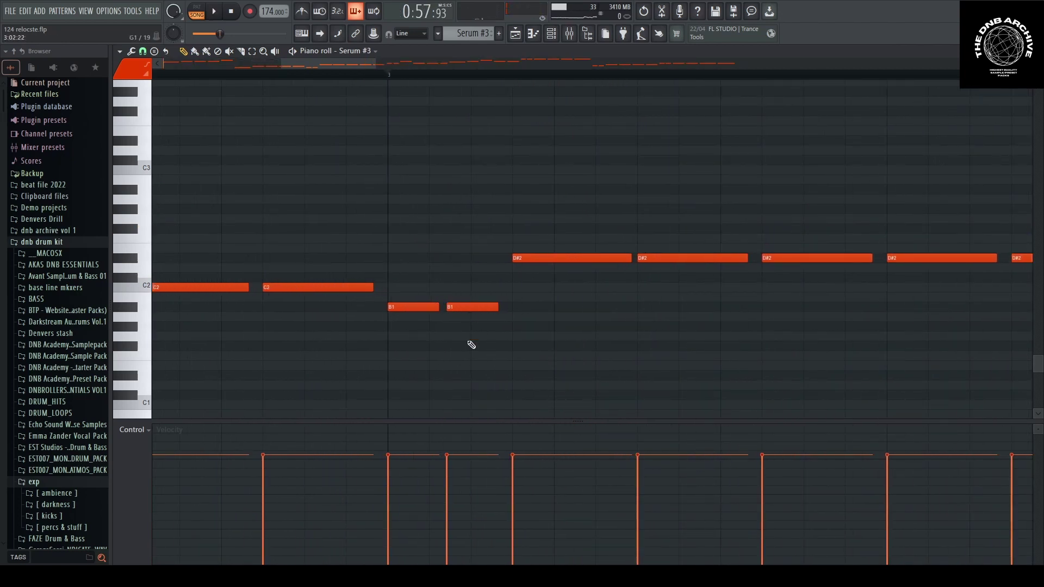
scroll(468, 345, "down", 5)
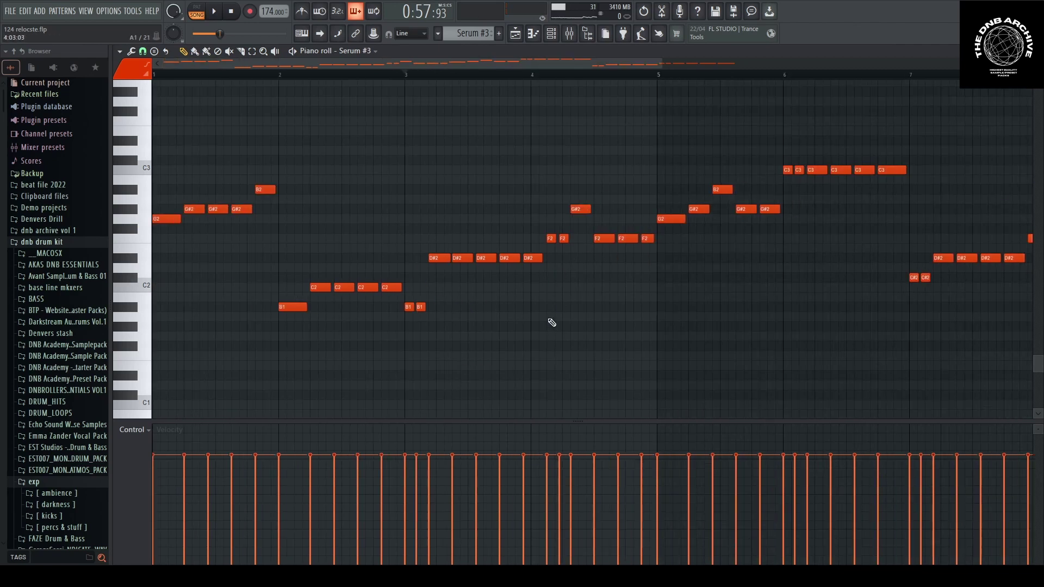
scroll(598, 239, "up", 4)
scroll(564, 293, "down", 6)
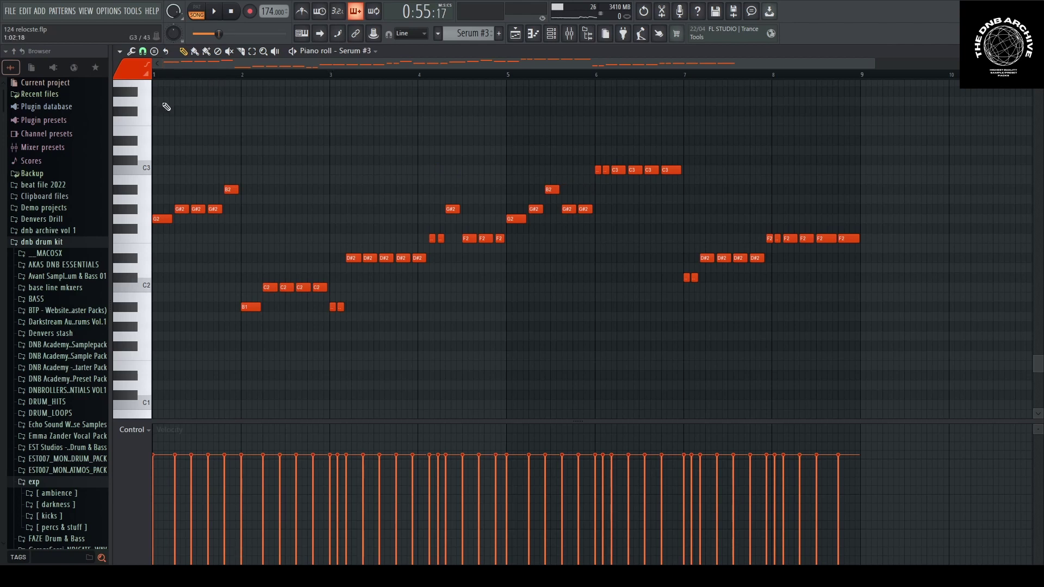
scroll(648, 163, "down", 1)
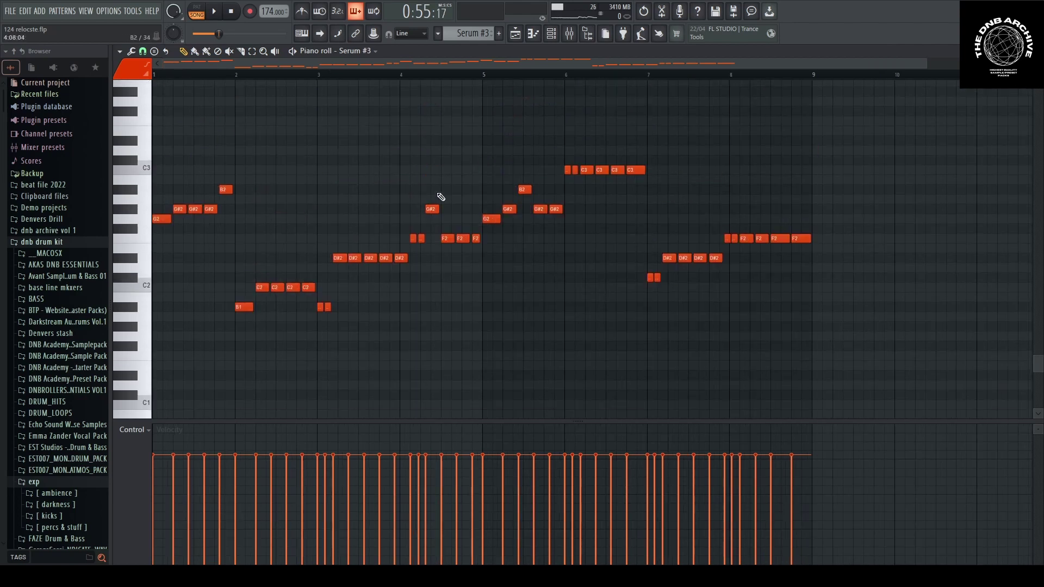
Try the C3 notes in bar 6 one octave lower, restore them to C3 and deselect them
left_click_drag(570, 168, 658, 178)
key("ctrl+Down")
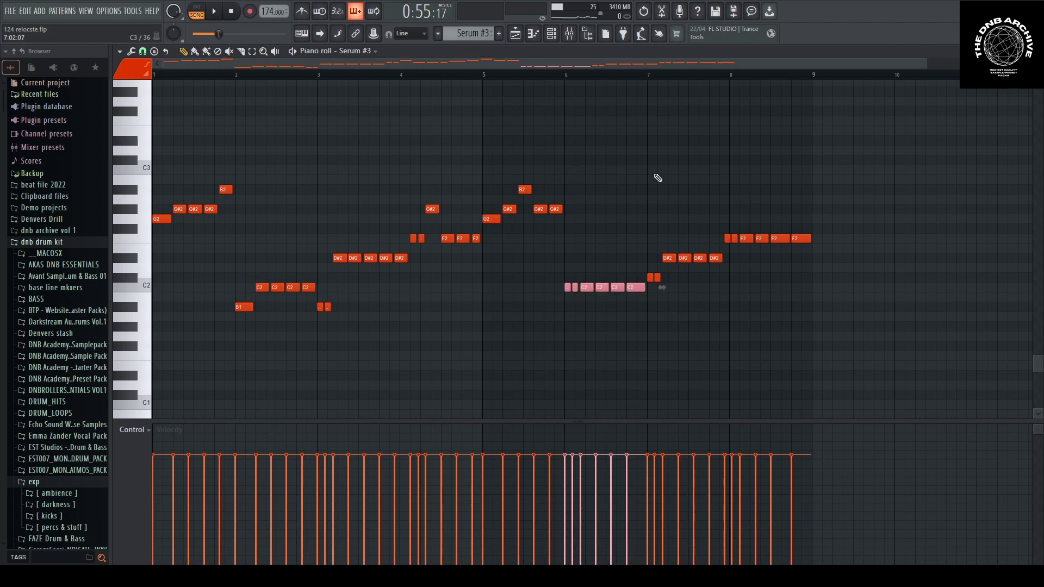
key("ctrl+Up")
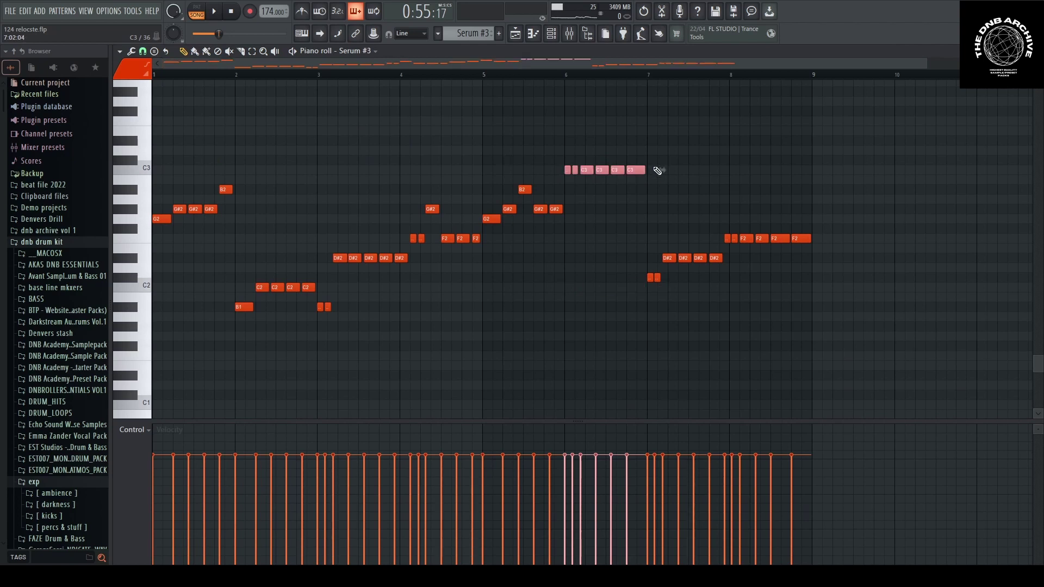
key("ctrl+d")
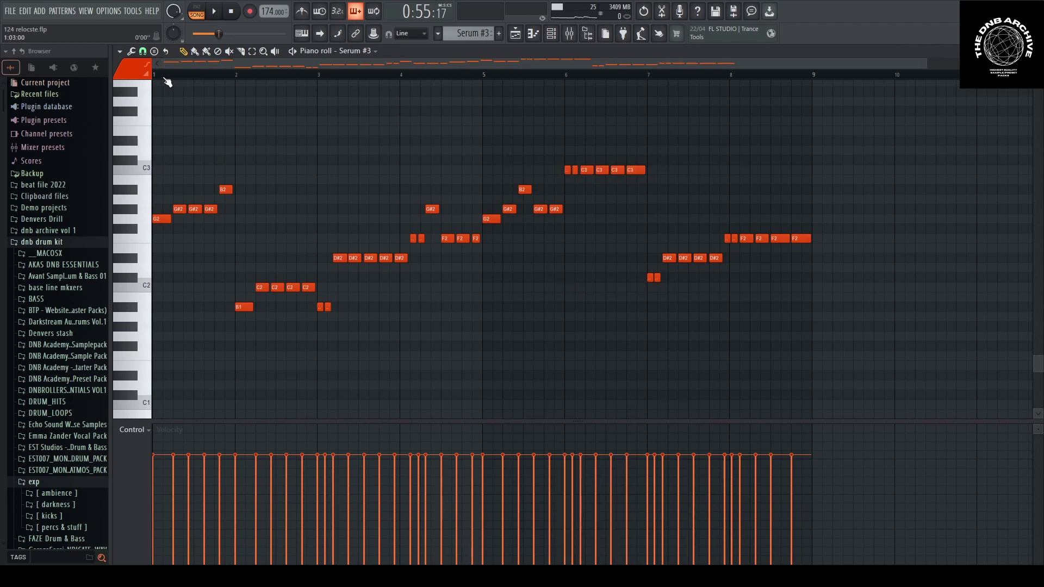
Play the Serum #3 bassline from its start in the piano roll, and return to the playlist
key("space")
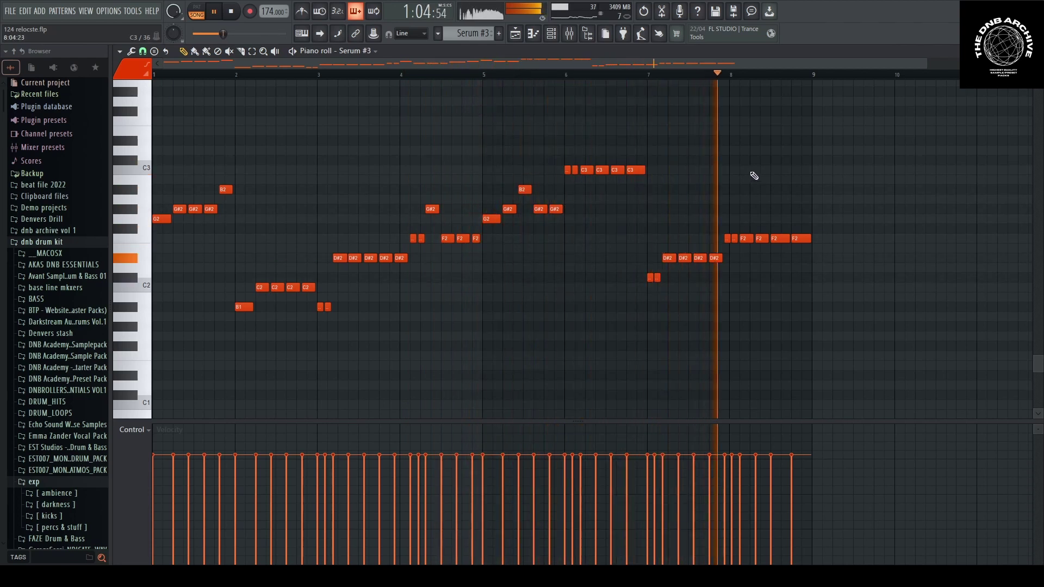
key("space")
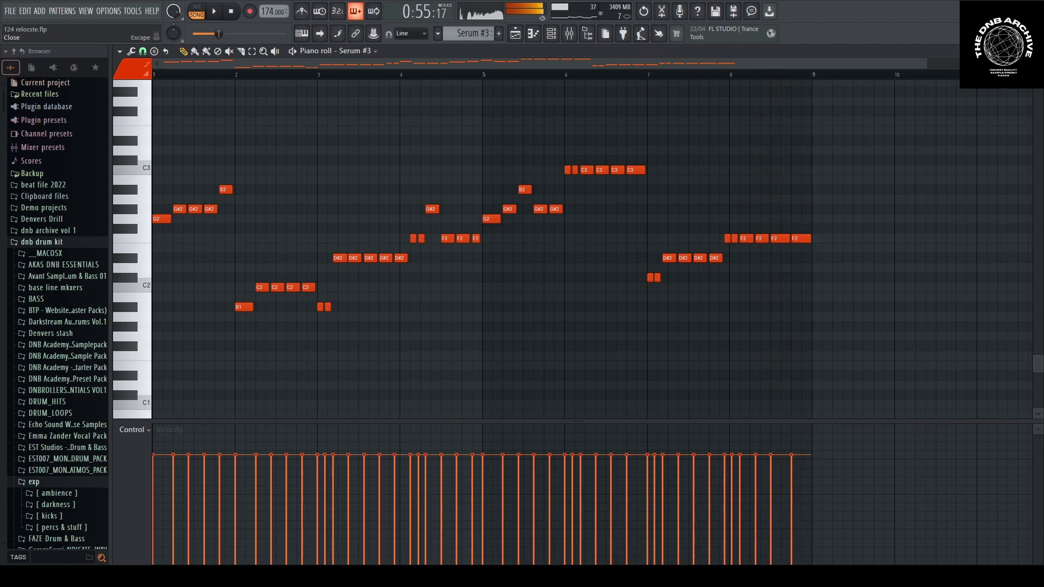
key("F5")
Mute track 9, play the Serum #3 bass alone and open its Serum synth window
left_click(248, 299)
key("space")
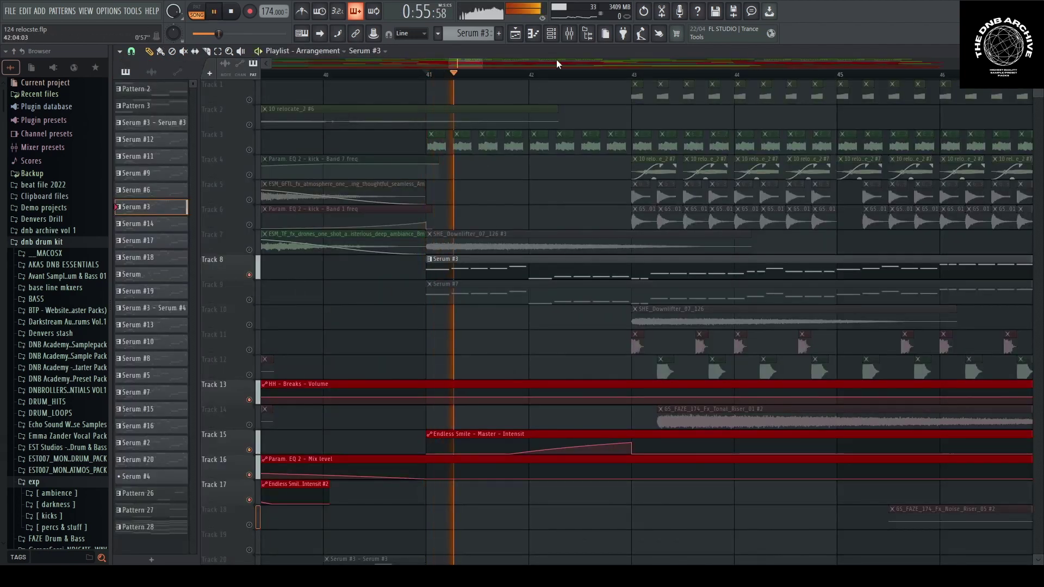
left_click(551, 33)
key("space")
left_click(539, 198)
left_click_drag(518, 113, 516, 130)
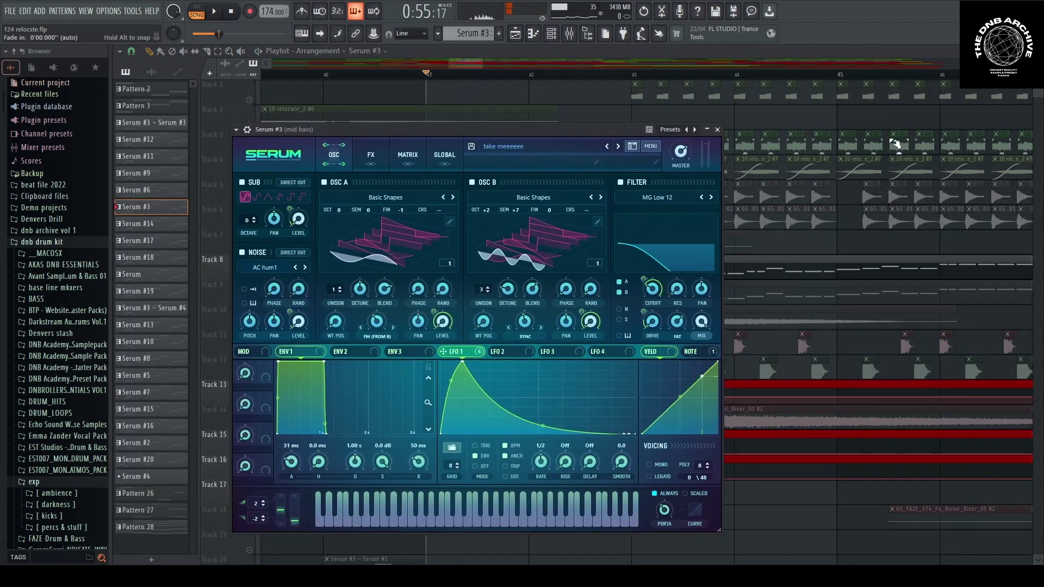
Switch the OSC A and OSC B waveform displays to the flat 2D view in the Serum #3 synth
left_click_drag(585, 131, 681, 141)
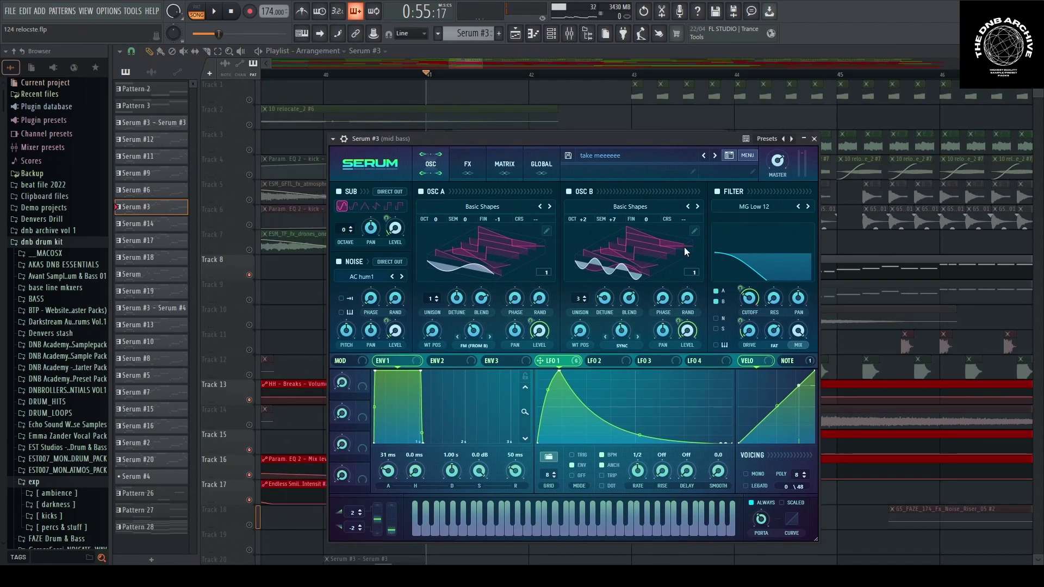
left_click(579, 272)
left_click(474, 259)
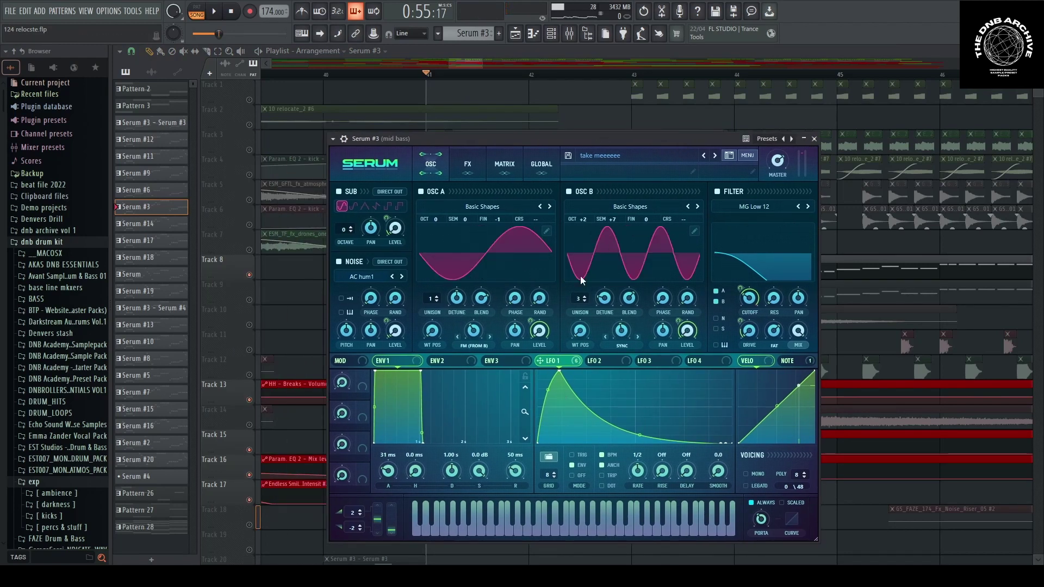
left_click_drag(590, 138, 544, 136)
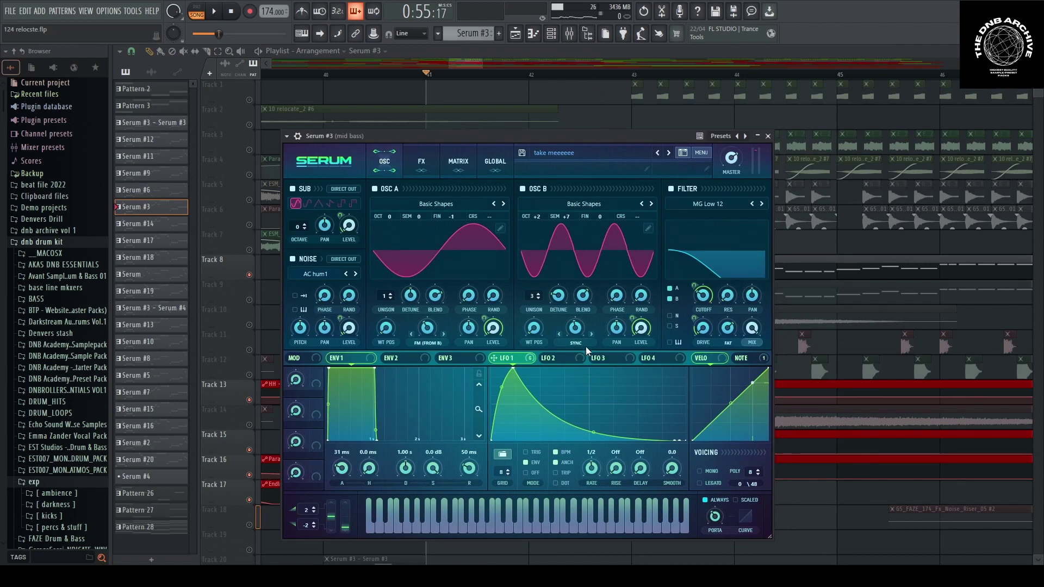
left_click_drag(556, 135, 585, 135)
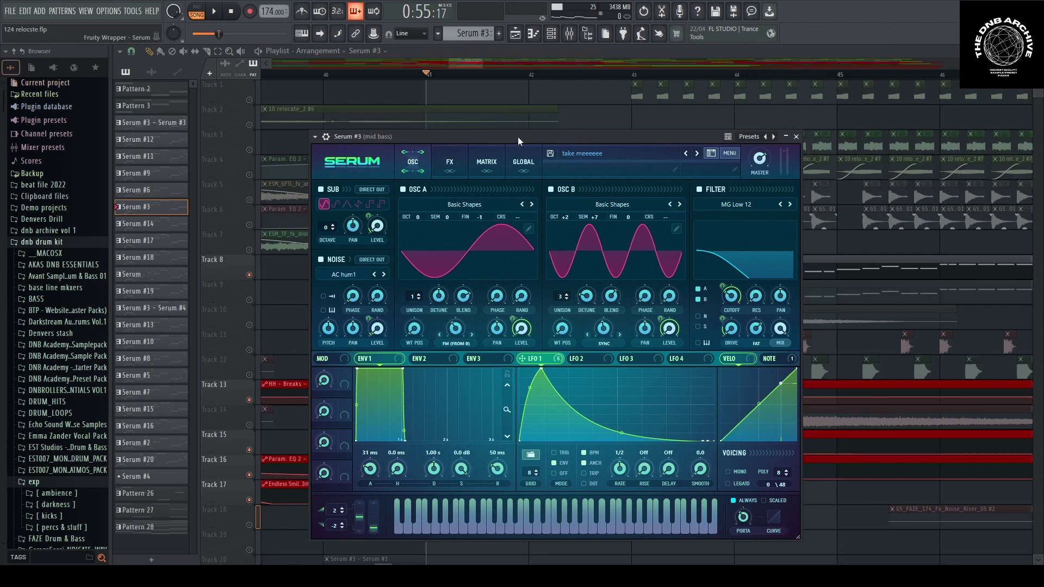
left_click_drag(518, 135, 553, 134)
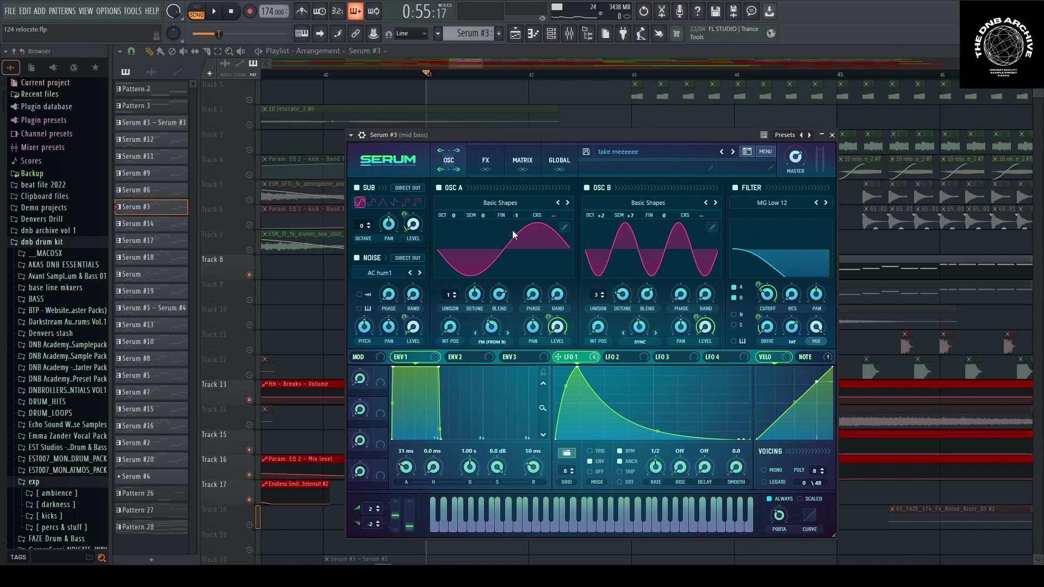
Reset OSC A's fine tuning to 0
left_click_drag(517, 219, 520, 217)
double_click(513, 215)
left_click_drag(584, 134, 558, 137)
Turn OSC B off to audition the bass without it, turn it back on during playback and stop
left_click(572, 191)
key("space")
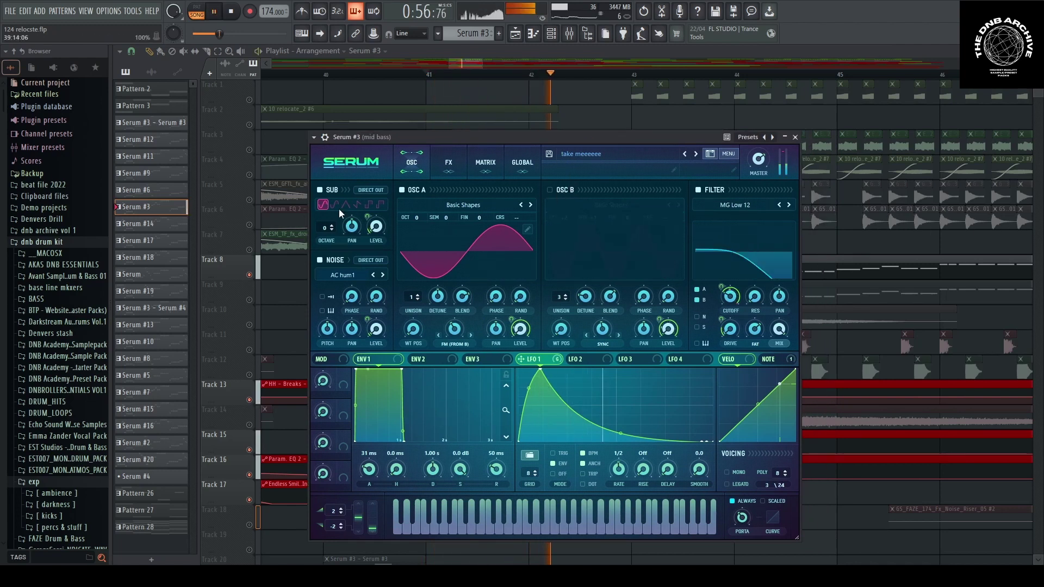
key("space")
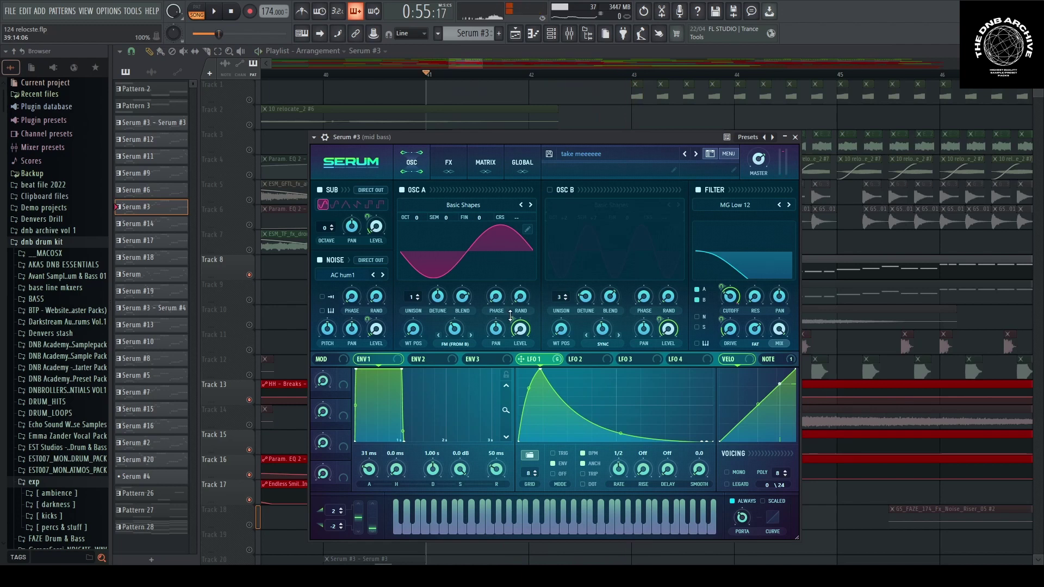
key("space")
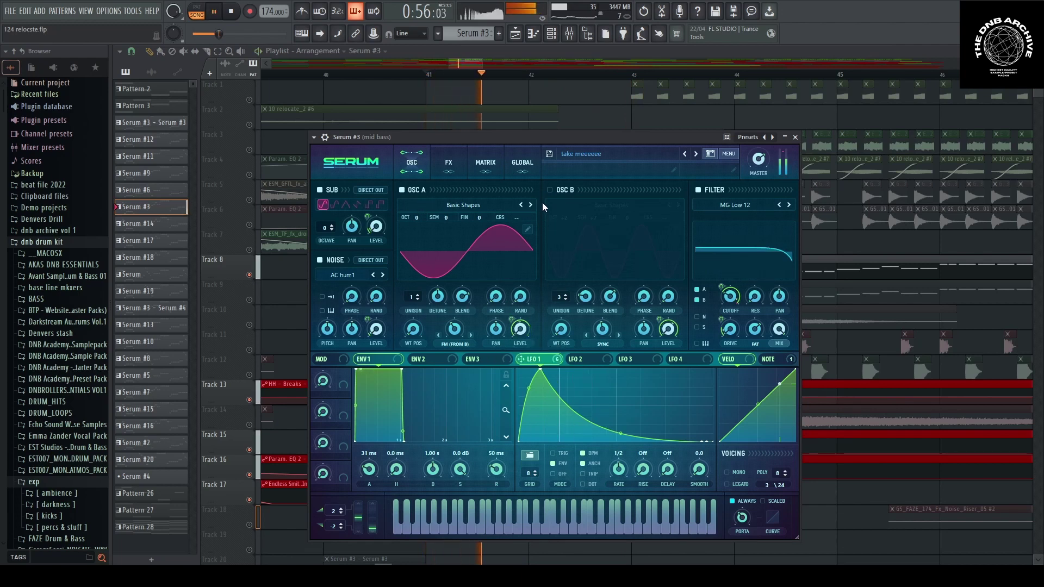
left_click(550, 190)
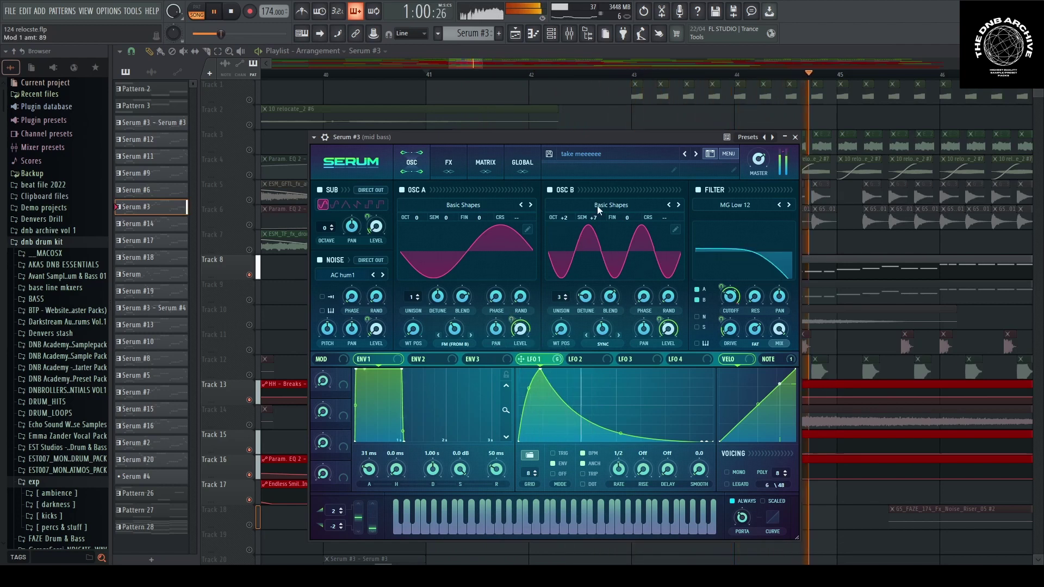
key("space")
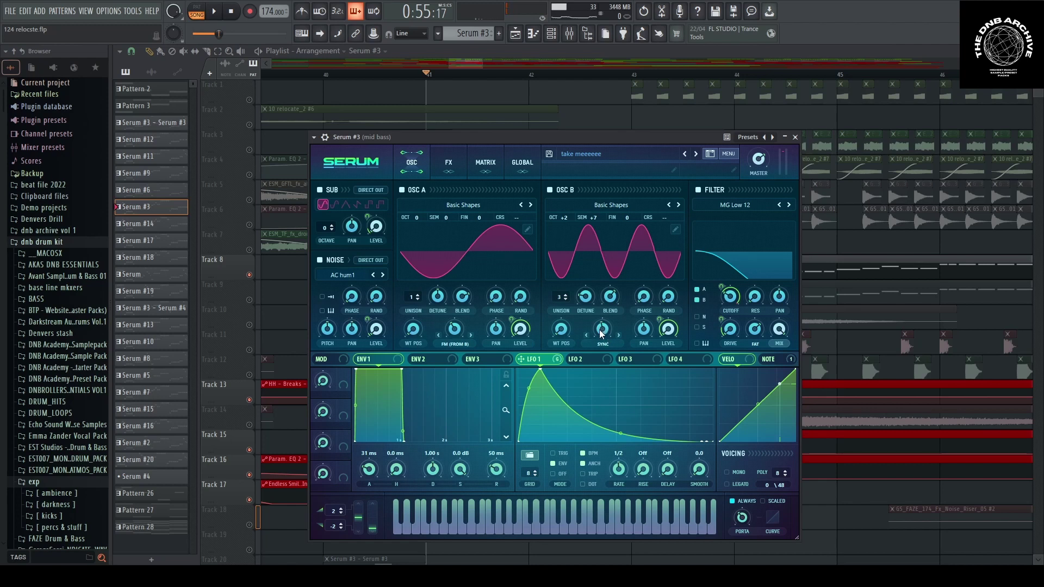
Lower OSC B's Sync warp amount to 1.00 %, play the bass and sweep the warp up and back down
mouse_move(605, 330)
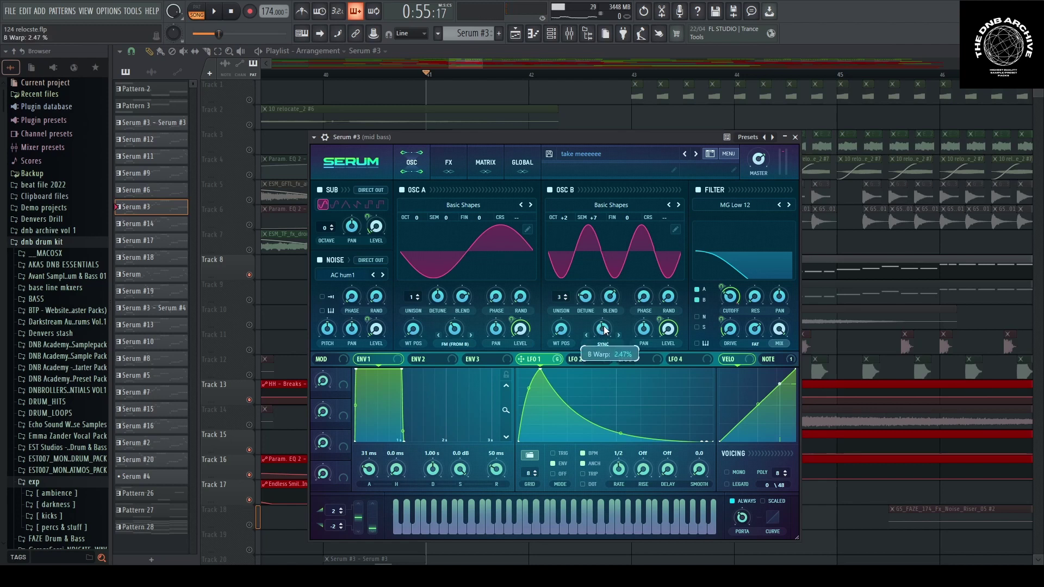
left_click_drag(605, 330, 602, 370)
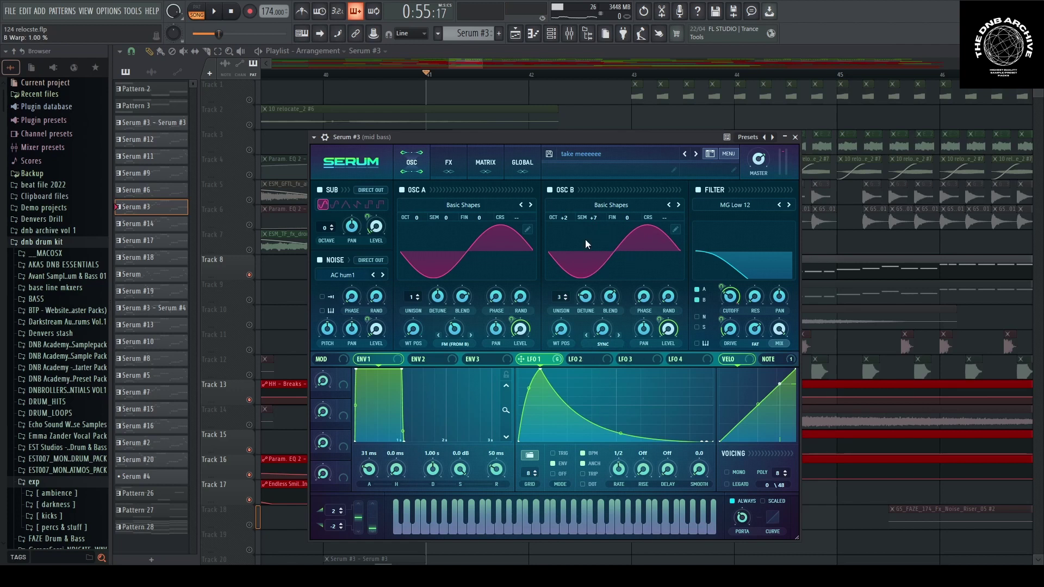
left_click_drag(582, 136, 553, 138)
key("space")
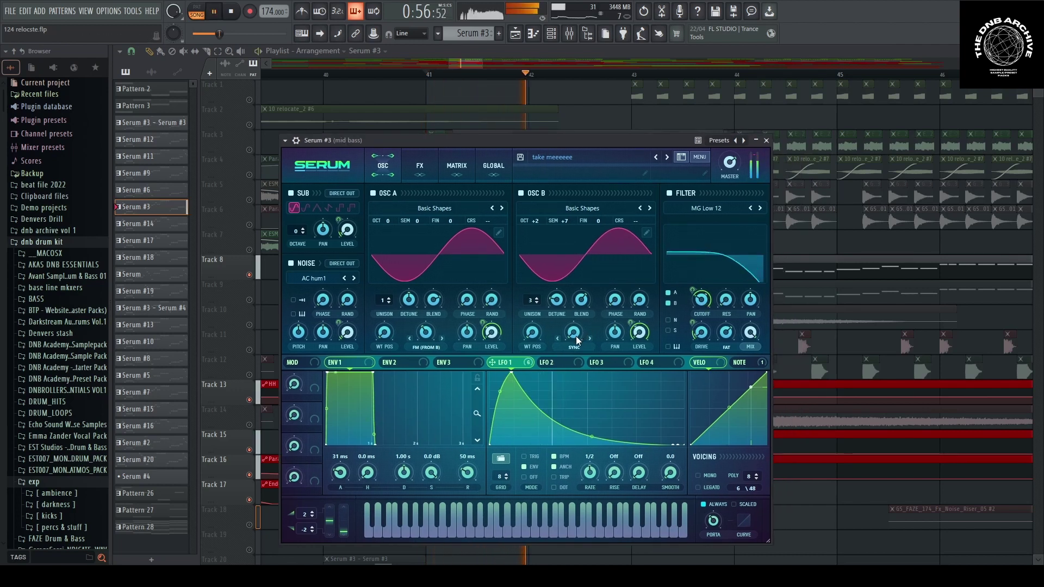
left_click_drag(579, 333, 576, 256)
left_click_drag(576, 319, 578, 358)
key("space")
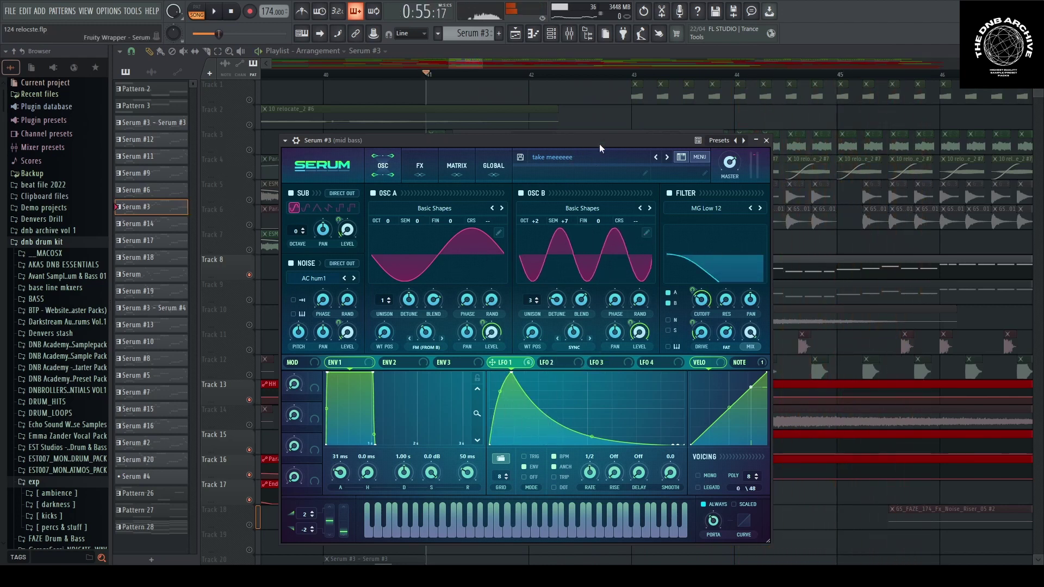
mouse_move(599, 143)
left_mouse_down()
mouse_move(585, 147)
mouse_move(595, 144)
mouse_move(600, 162)
left_mouse_up()
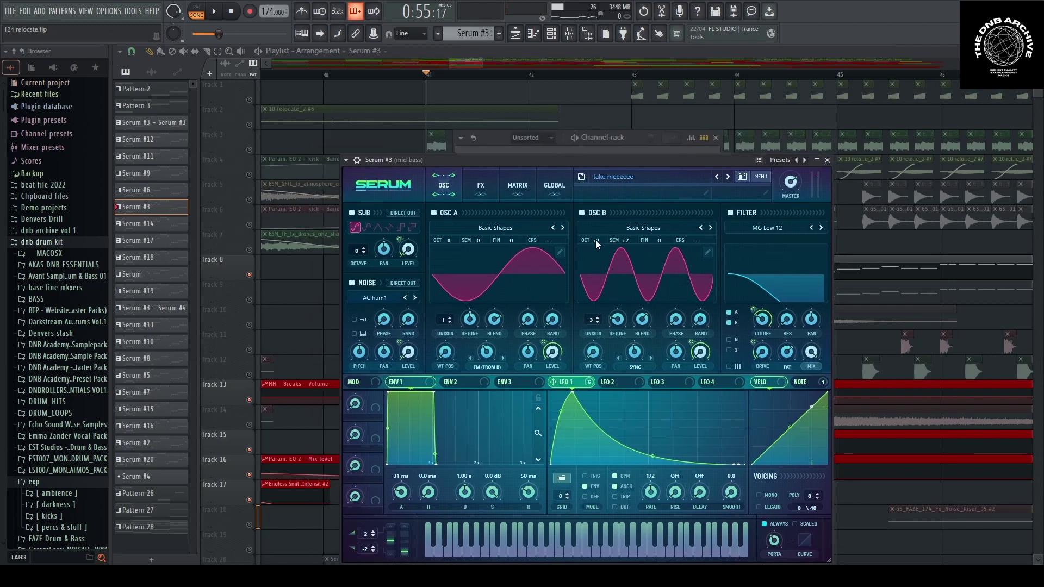
left_click_drag(627, 161, 574, 162)
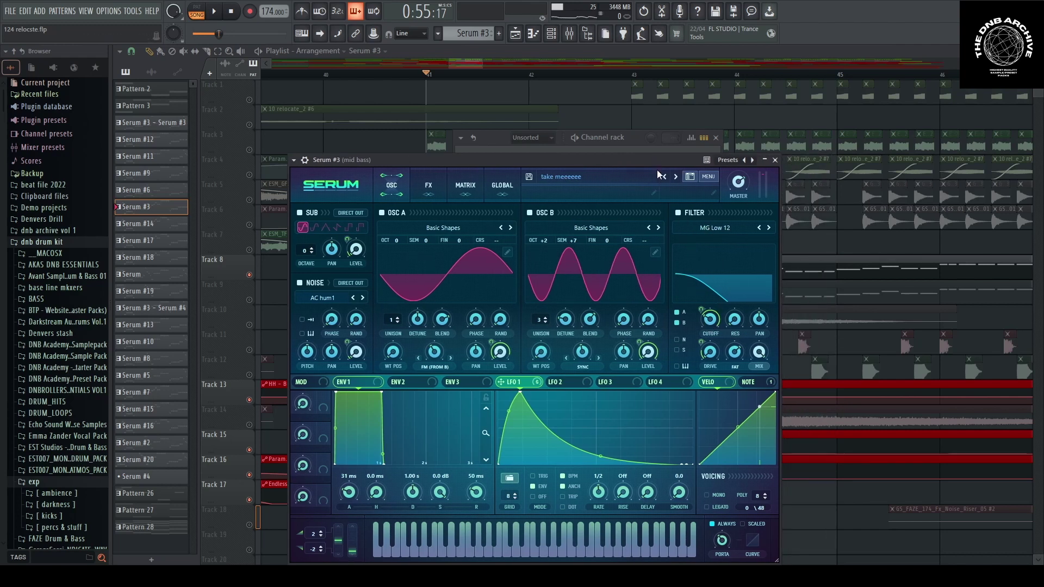
left_click_drag(649, 161, 645, 160)
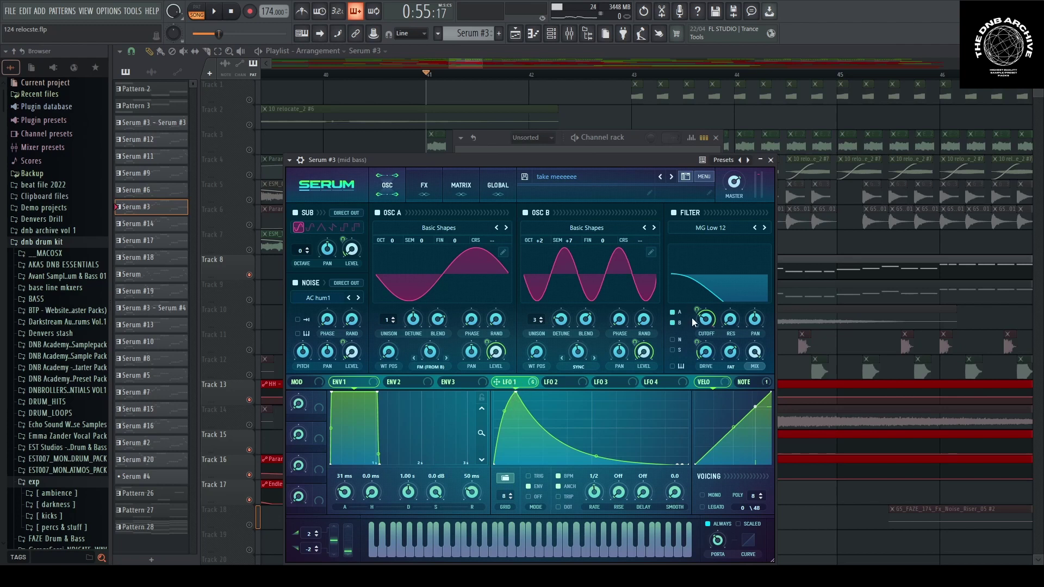
Audition the bass while adjusting the LFO 1 modulation of the filter cutoff, and set its amount to 70
key("space")
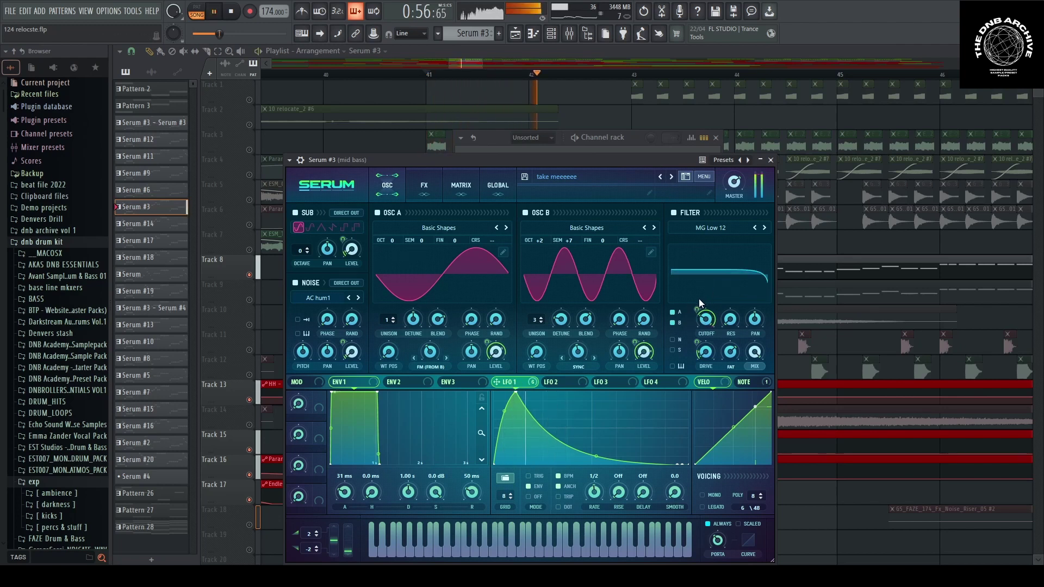
key("space")
mouse_move(696, 314)
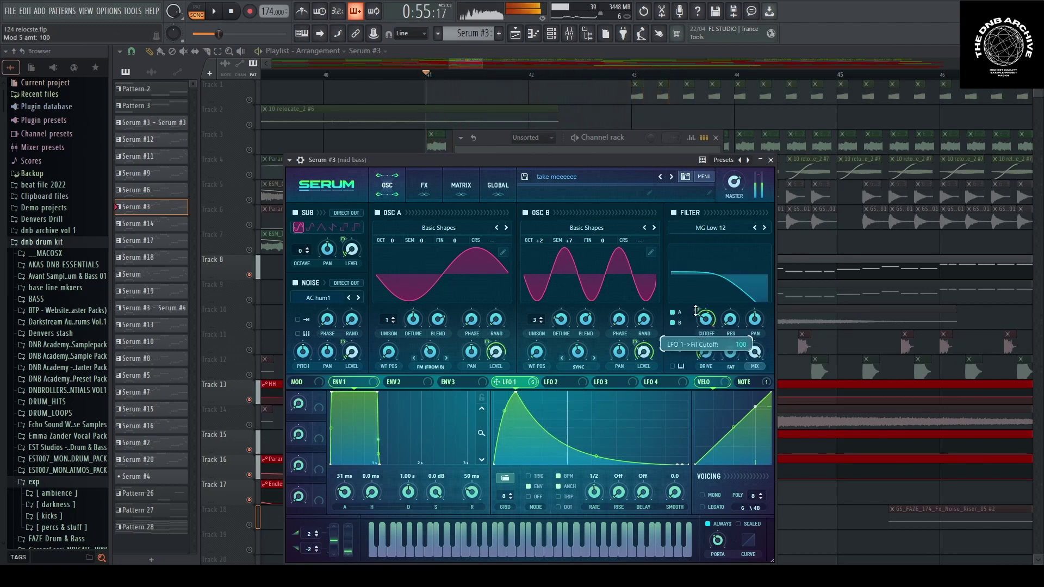
left_click_drag(696, 314, 694, 328)
key("space")
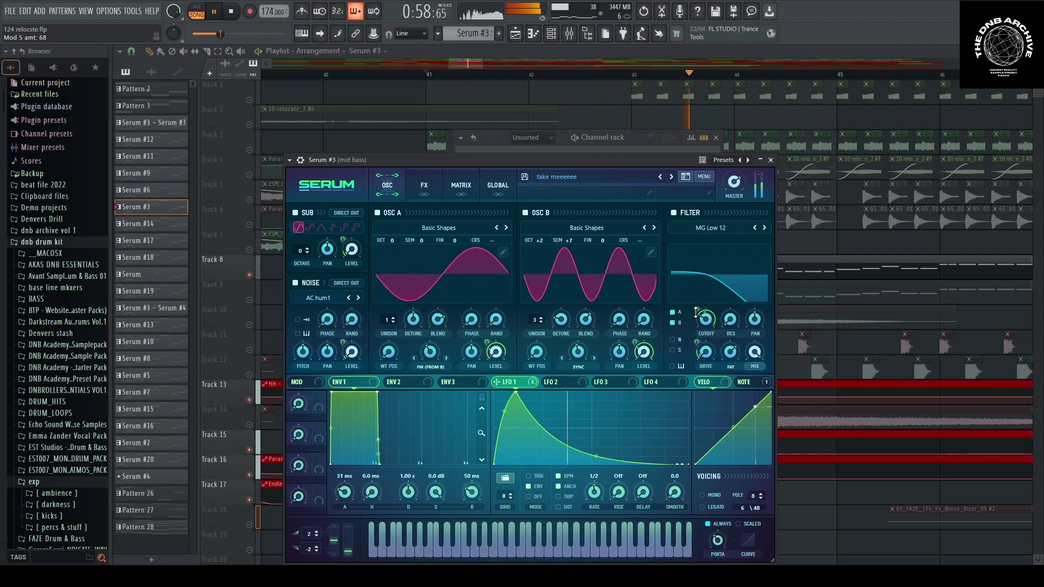
left_click_drag(695, 313, 696, 312)
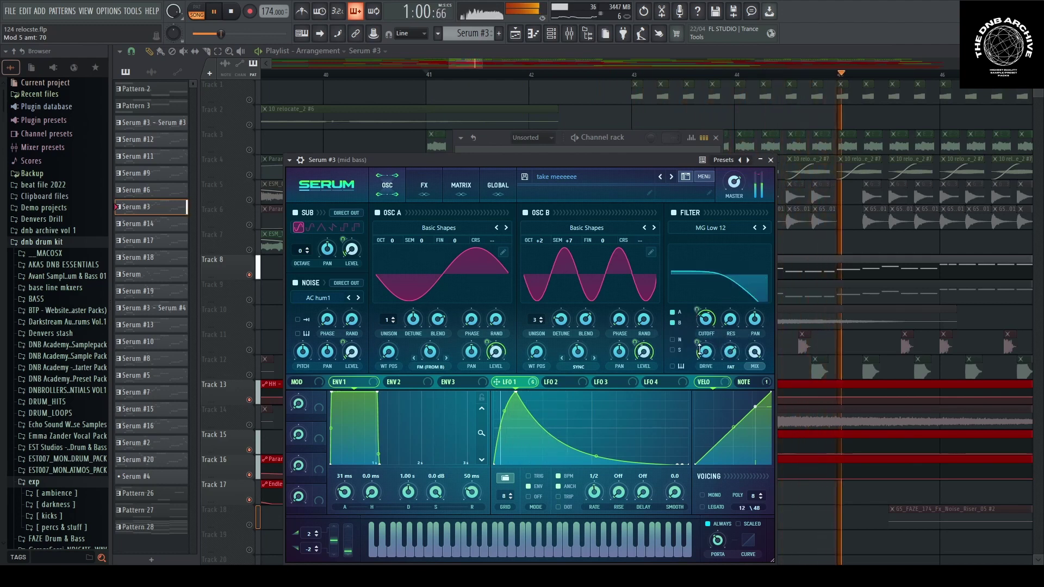
key("space")
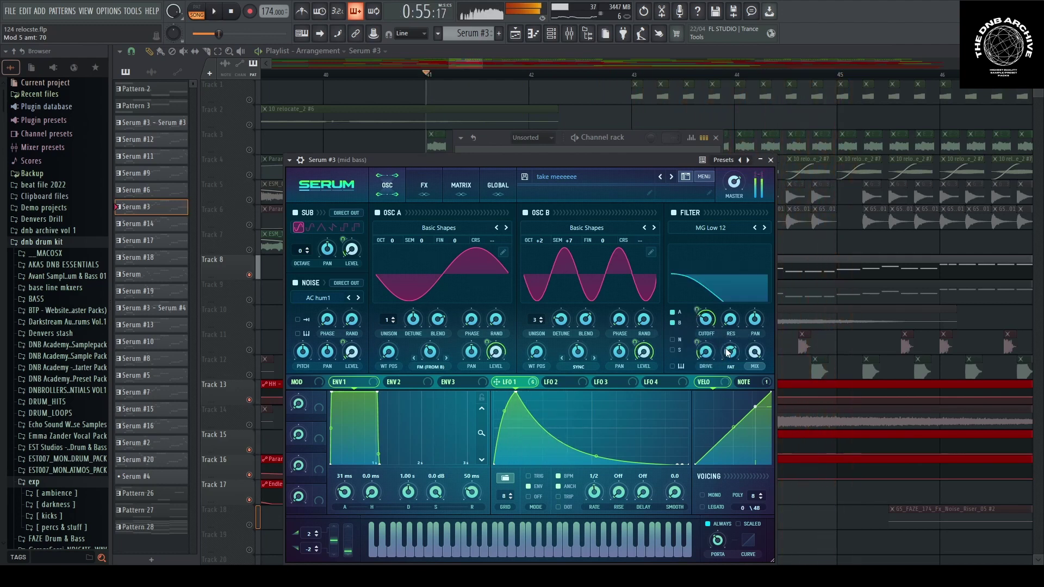
Examine Serum's effects chain from equalizer to reverb, revisit the oscillator page and the effects, and close the synth
left_click(424, 186)
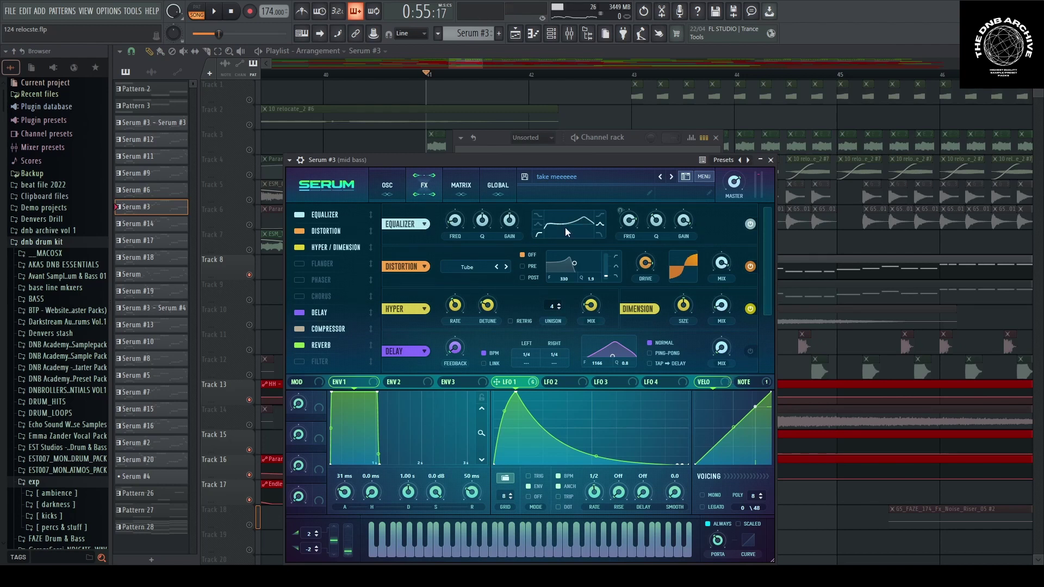
left_click_drag(766, 247, 767, 296)
left_click(388, 185)
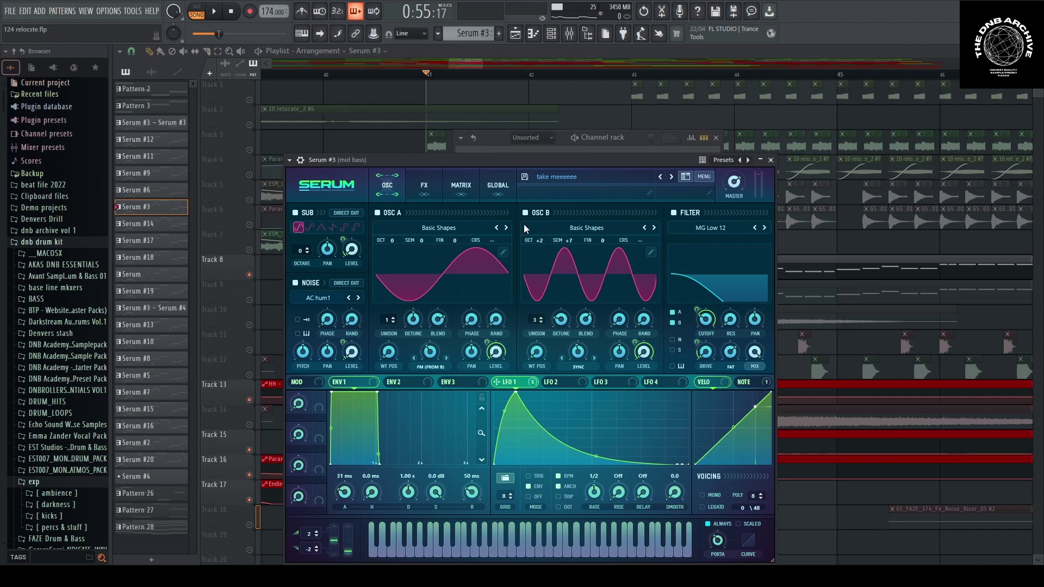
left_click(427, 186)
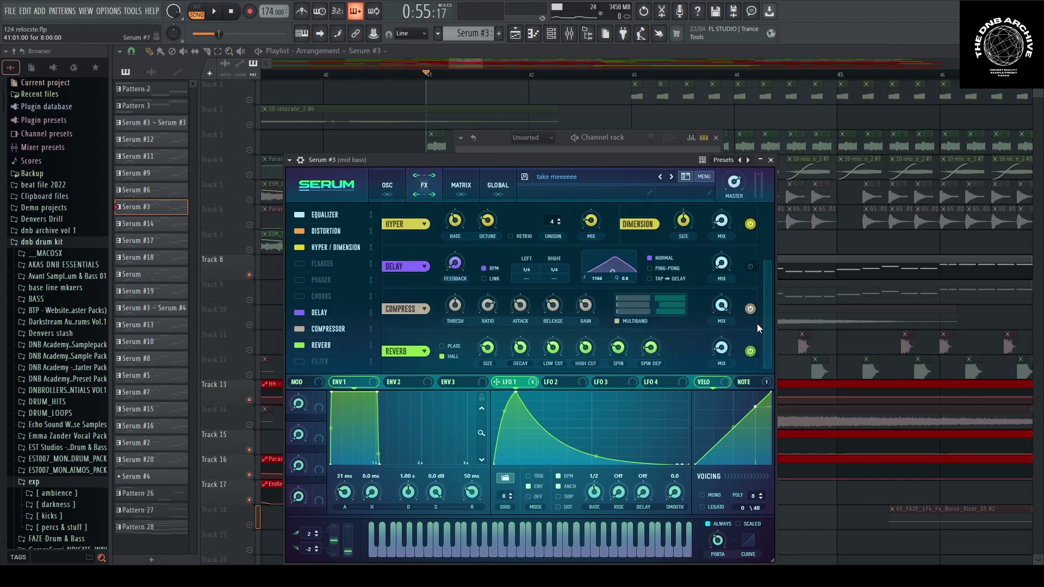
scroll(771, 306, "up", 3)
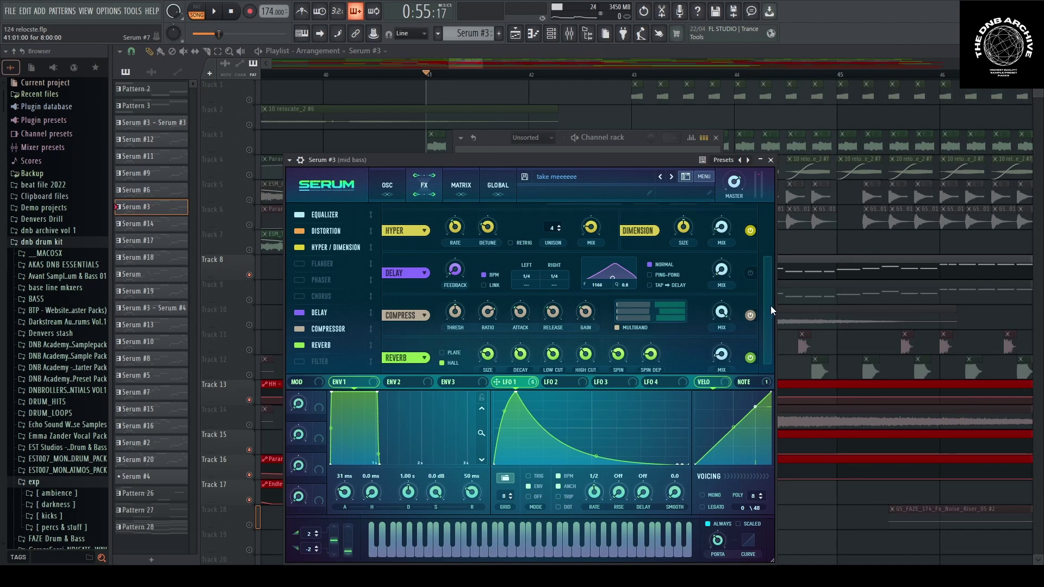
left_click(771, 160)
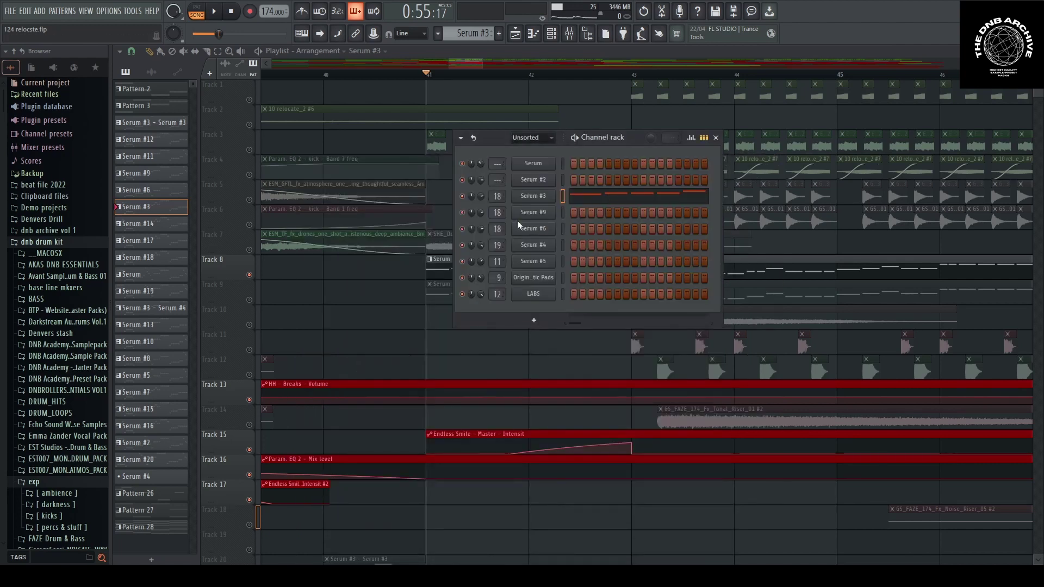
Play the Serum #3 bass, open the mixer at the mid bass track and stop playback
key("space")
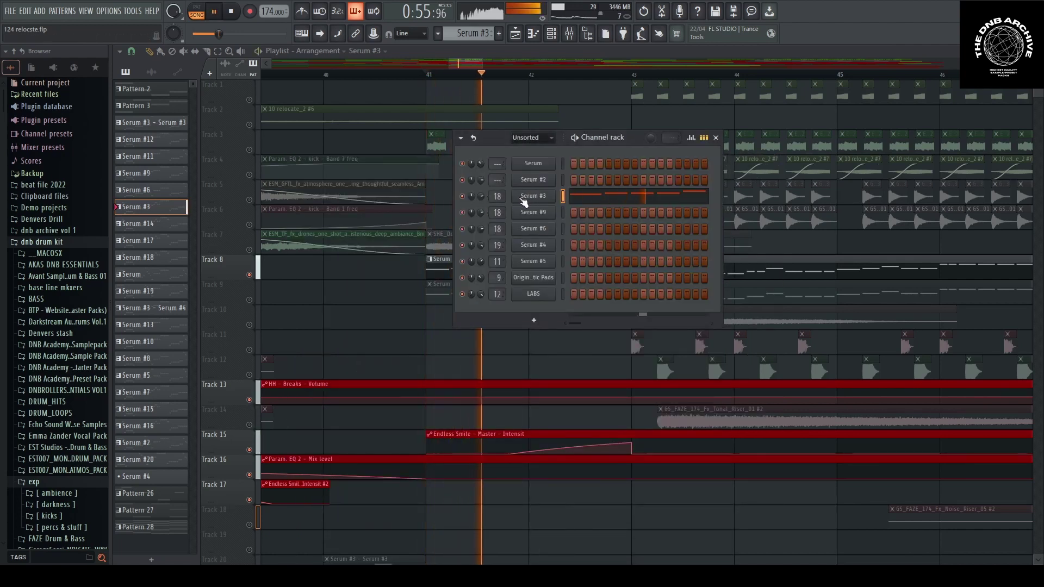
left_click(570, 33)
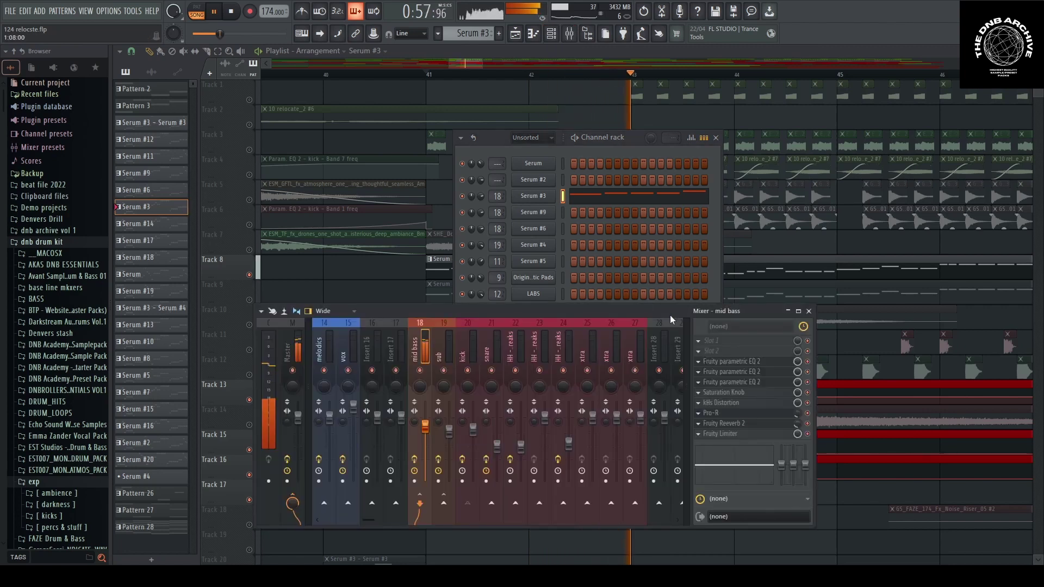
key("space")
Inspect the first two Fruity parametric EQ 2 effects on the mid bass track, closing each one
left_click(731, 361)
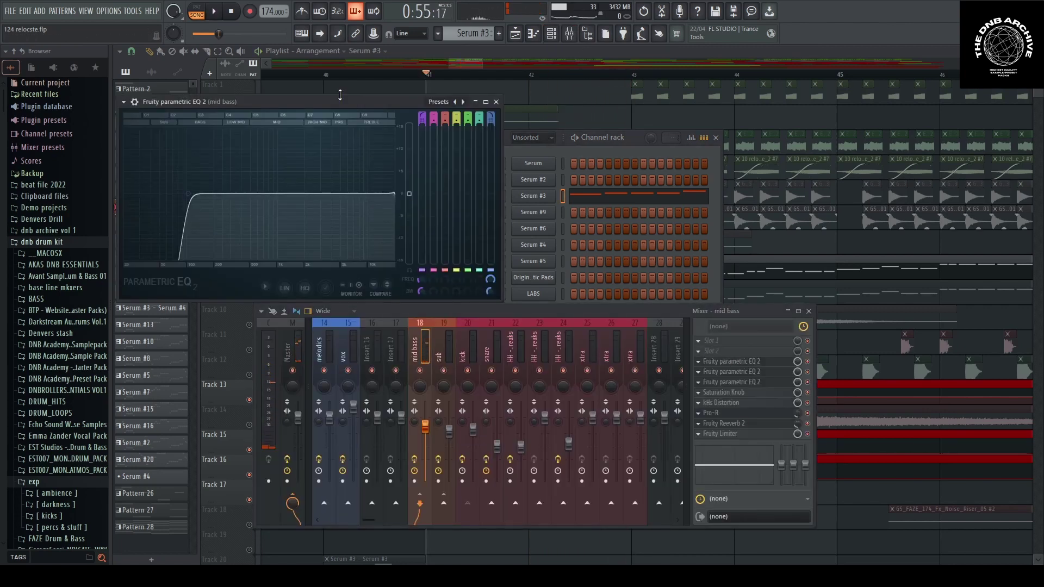
left_click(496, 101)
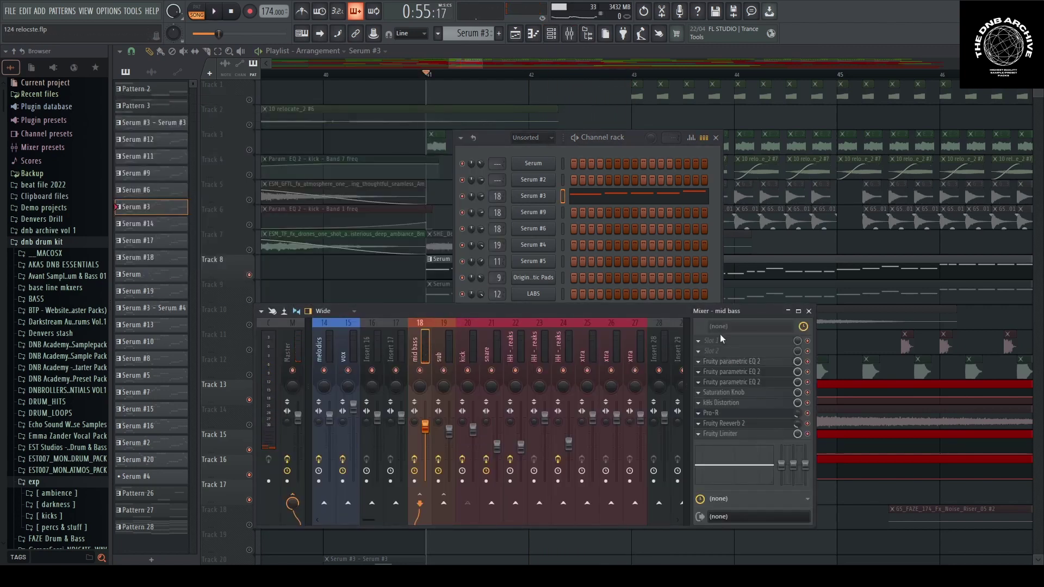
left_click(742, 372)
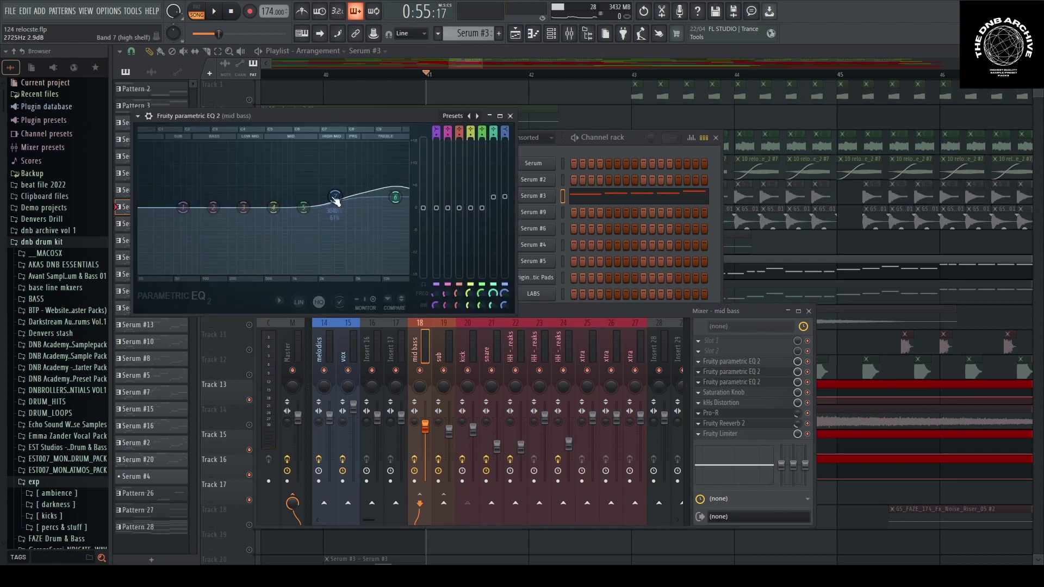
left_click(510, 115)
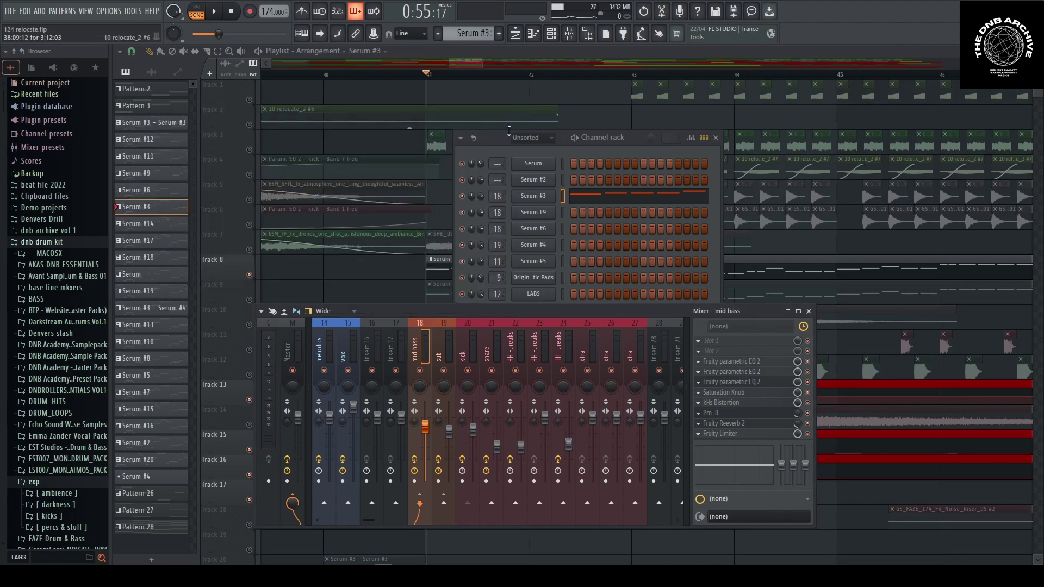
Examine the Saturation Knob on the mid bass track while playing and stopping the bass, and close the effect
left_click(723, 392)
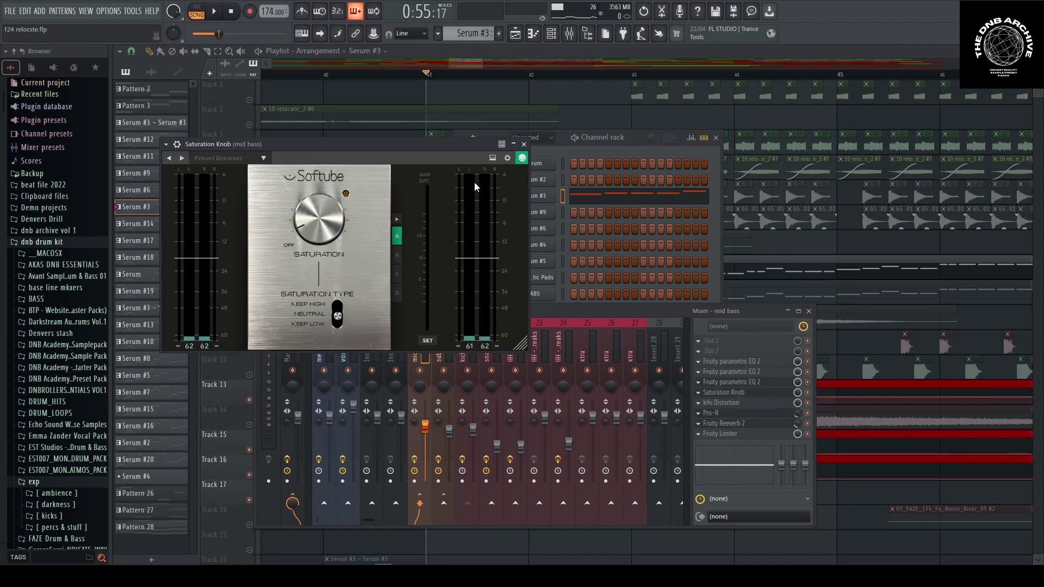
left_click_drag(409, 145, 542, 170)
key("space")
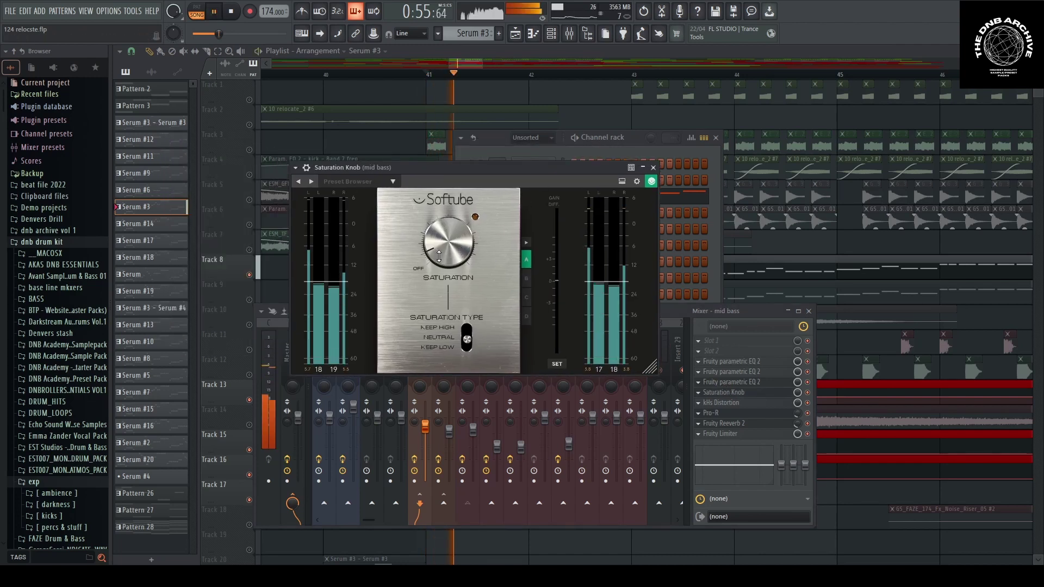
left_click(653, 168)
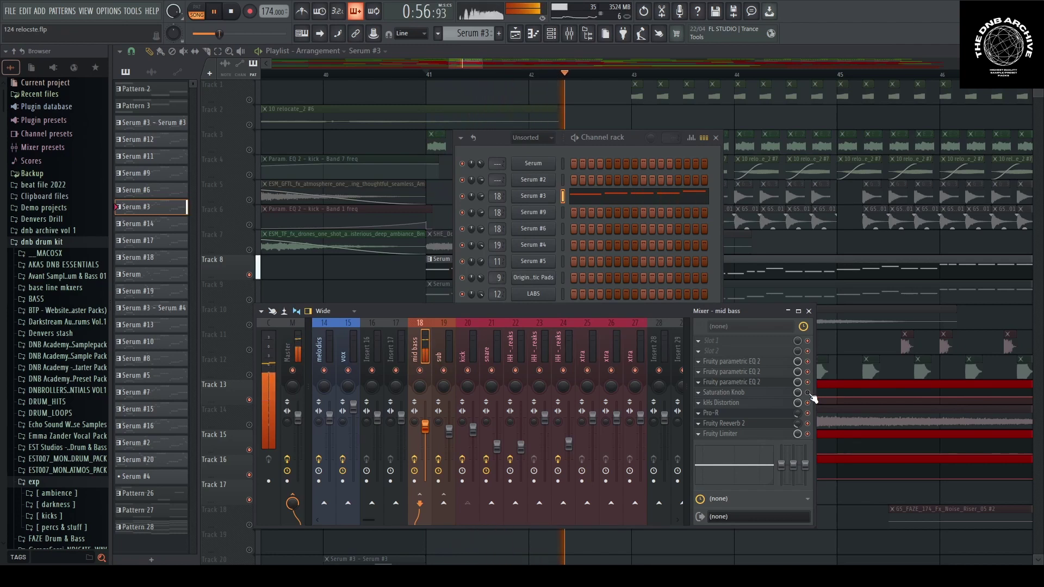
key("space")
left_click(766, 392)
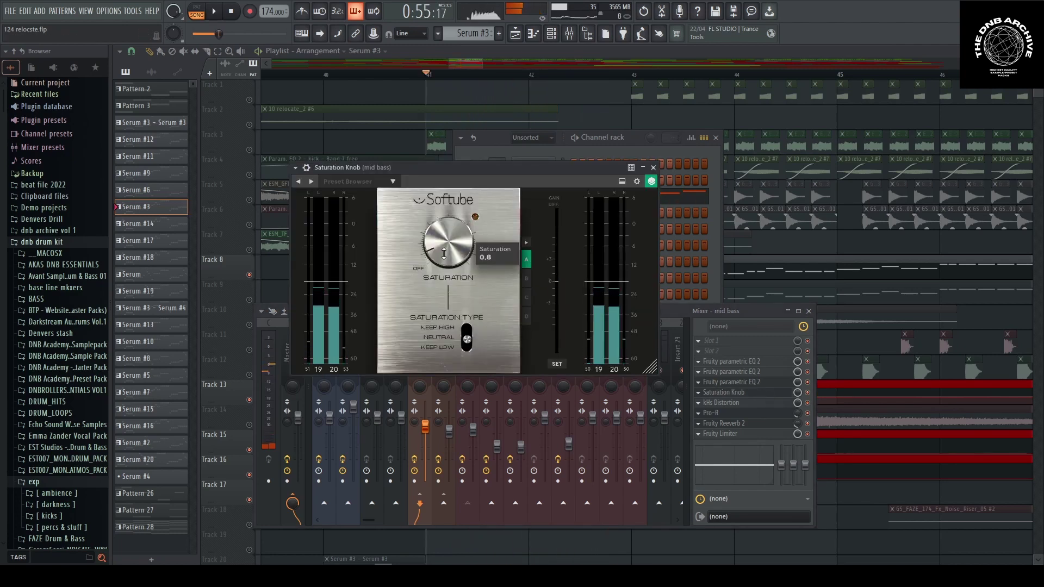
left_click(654, 167)
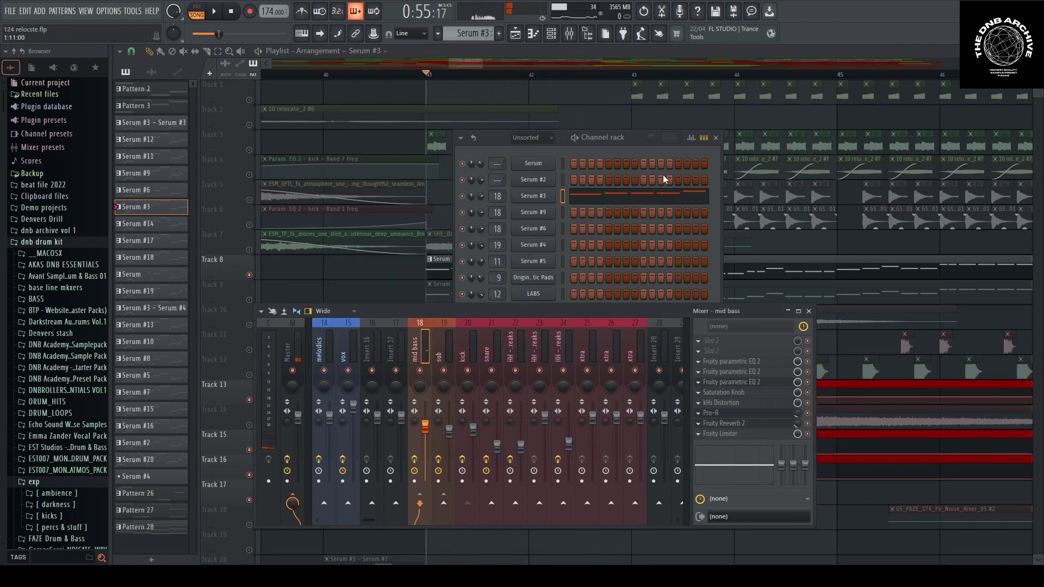
Lower the Dynamics of the mid bass kHs Distortion to 61% while the bass plays, and close that effect
left_click(735, 393)
left_click(737, 403)
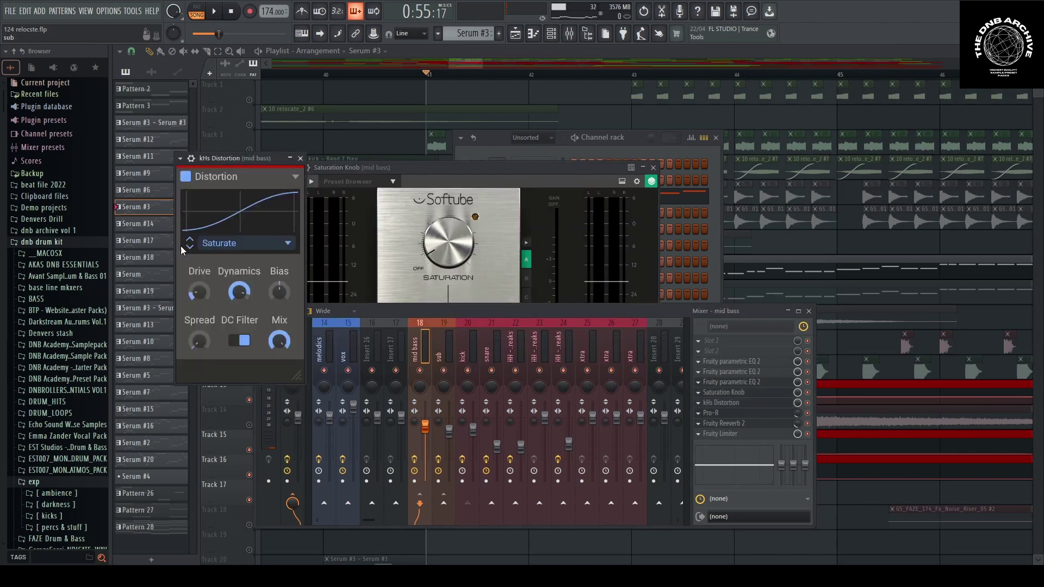
left_click_drag(250, 158, 385, 173)
key("space")
left_click_drag(371, 308, 371, 318)
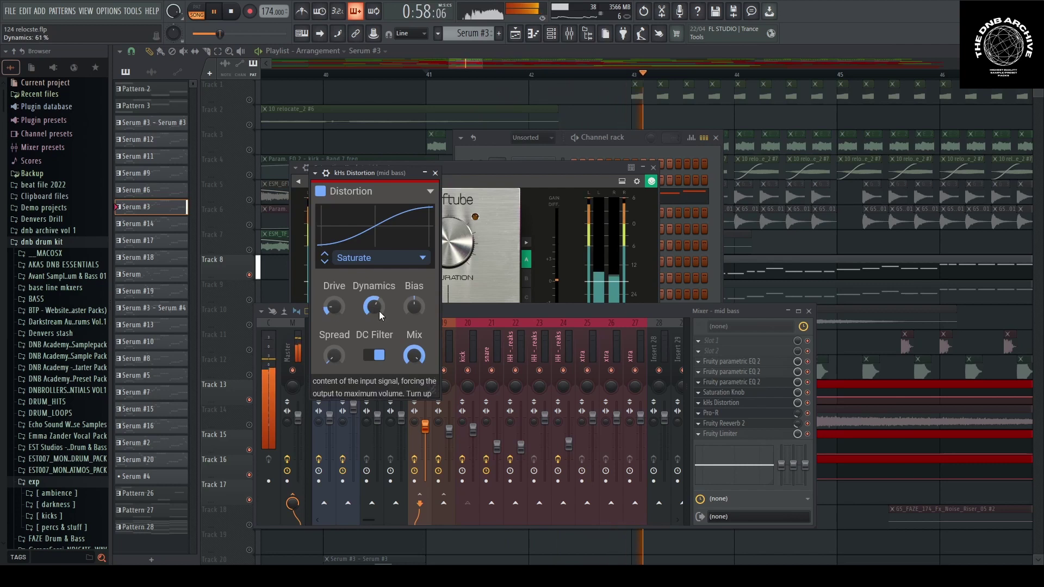
left_click(435, 173)
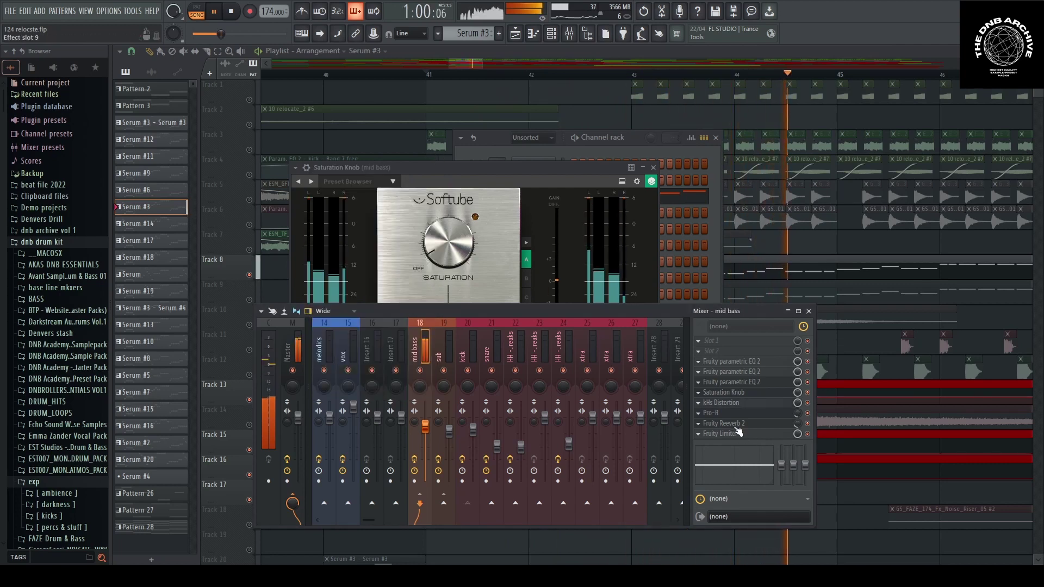
Audition the bass with the Pro-R reverb open, check the reverb's slot mix level in the mixer, and stop playback
left_click(712, 413)
key("space")
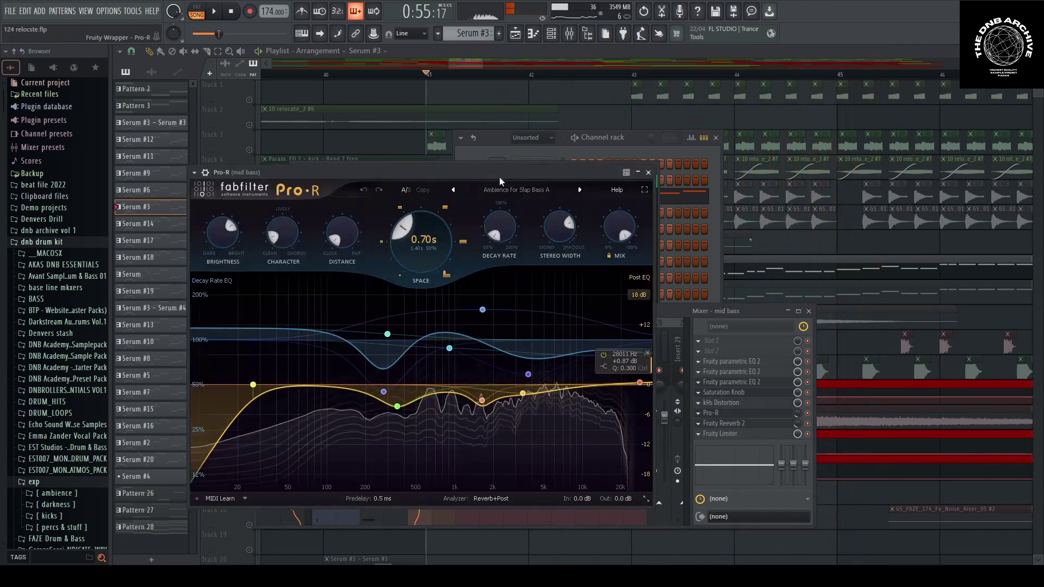
left_click_drag(524, 170, 586, 177)
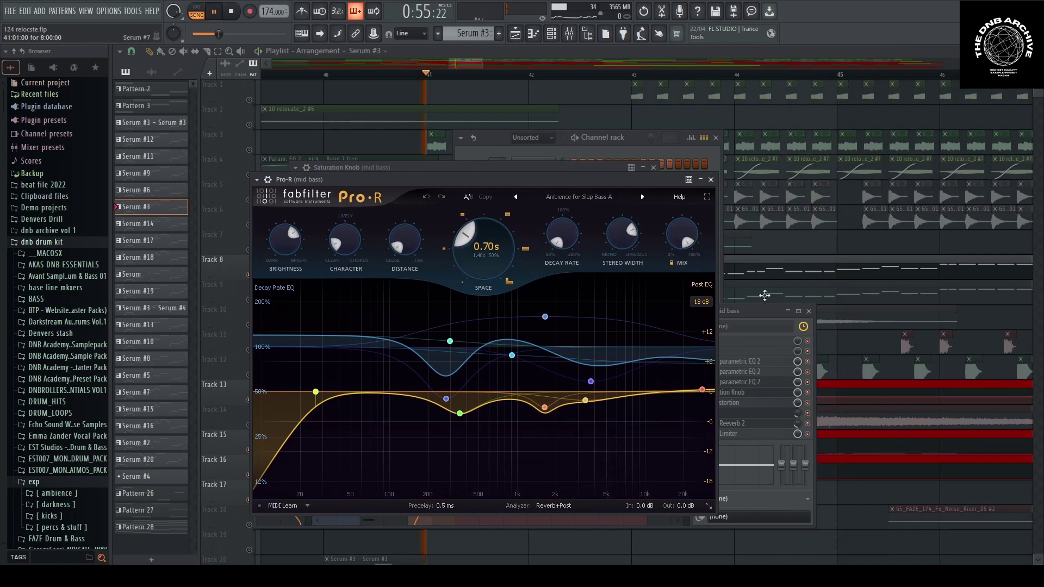
left_click(756, 312)
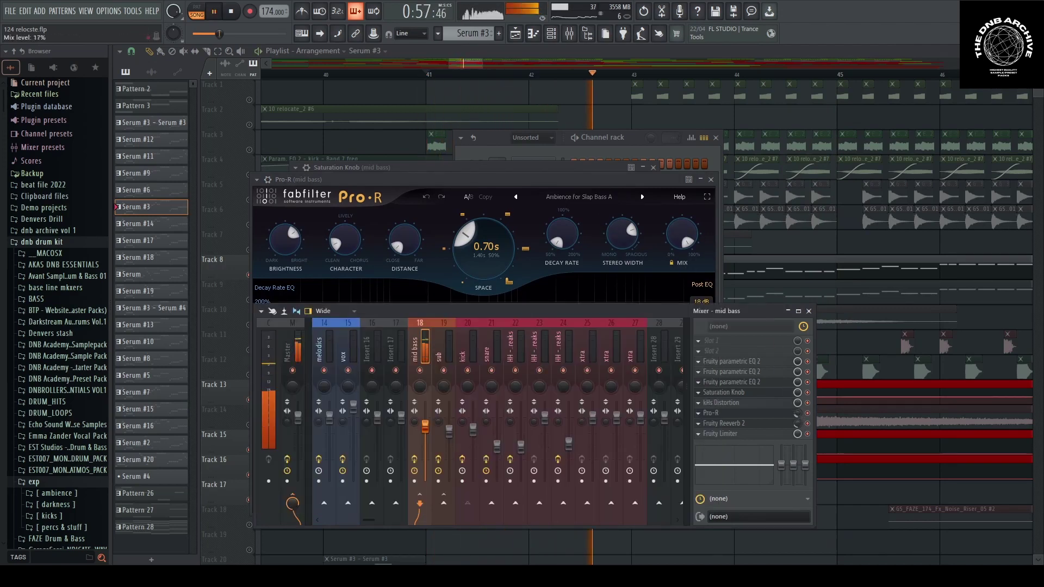
key("space")
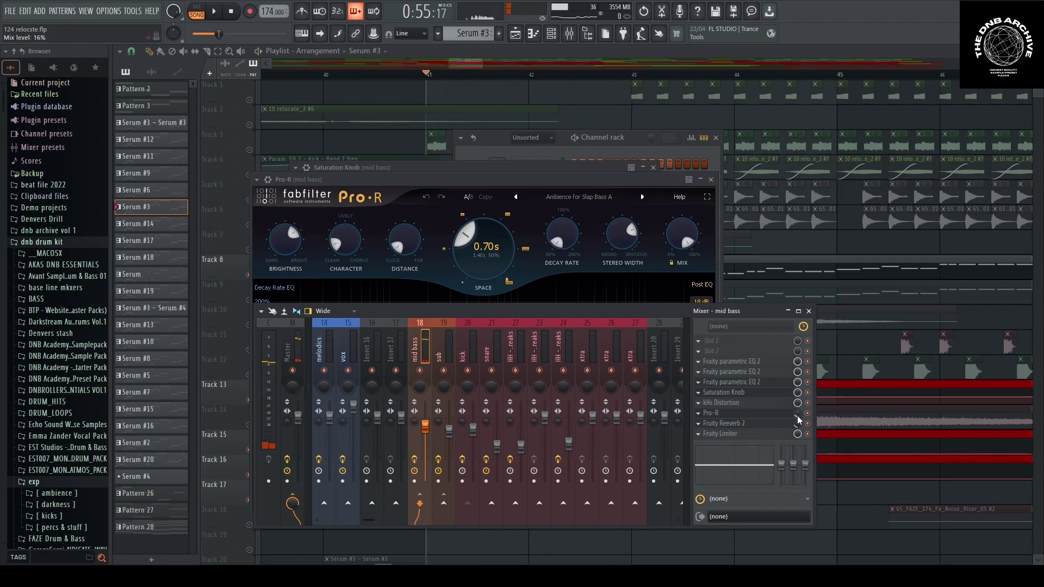
Inspect Fruity Reeverb 2 on the mid bass track, close it and open the Fruity Limiter
left_click(778, 425)
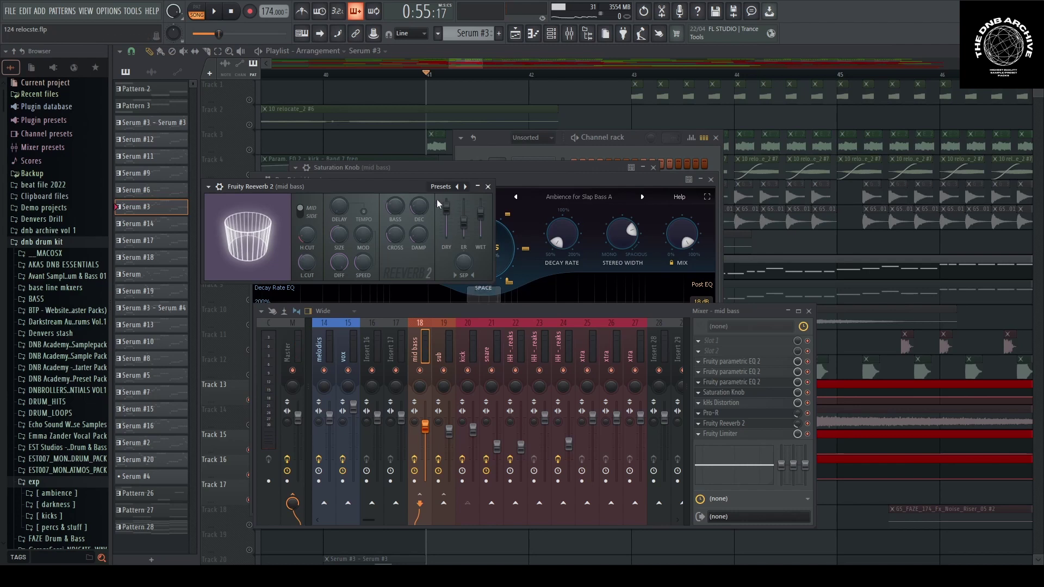
left_click(488, 187)
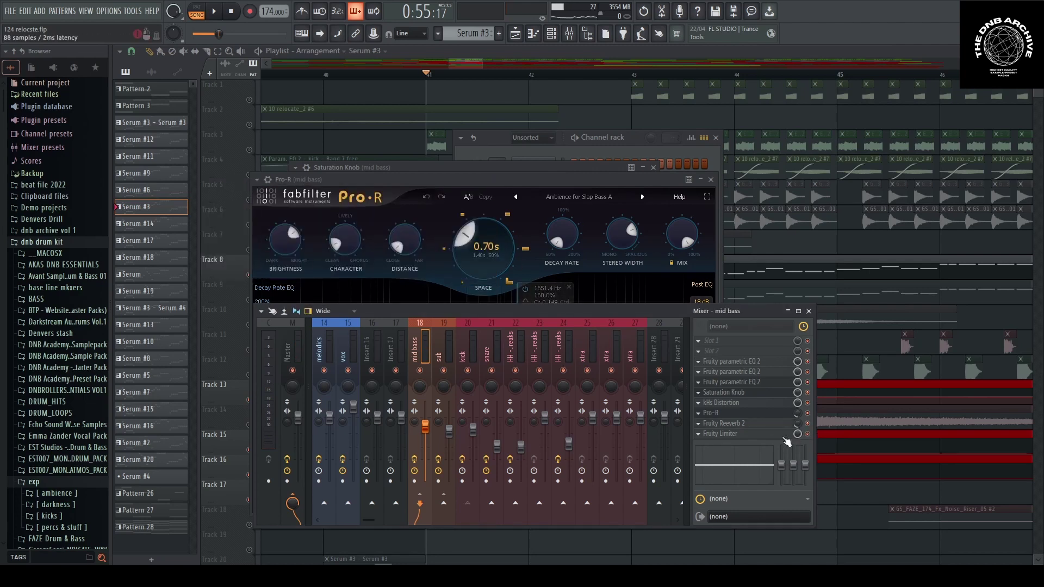
left_click(787, 434)
Check the routing of the kick and sub tracks in the mixer, and reselect the mid bass track
left_click(640, 325)
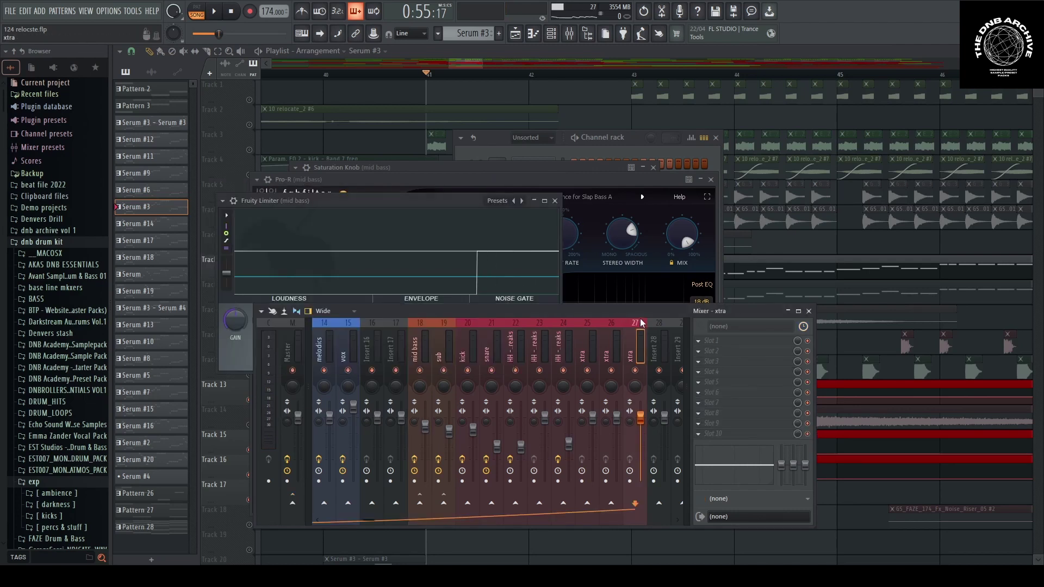
left_click(424, 353)
left_click(468, 347)
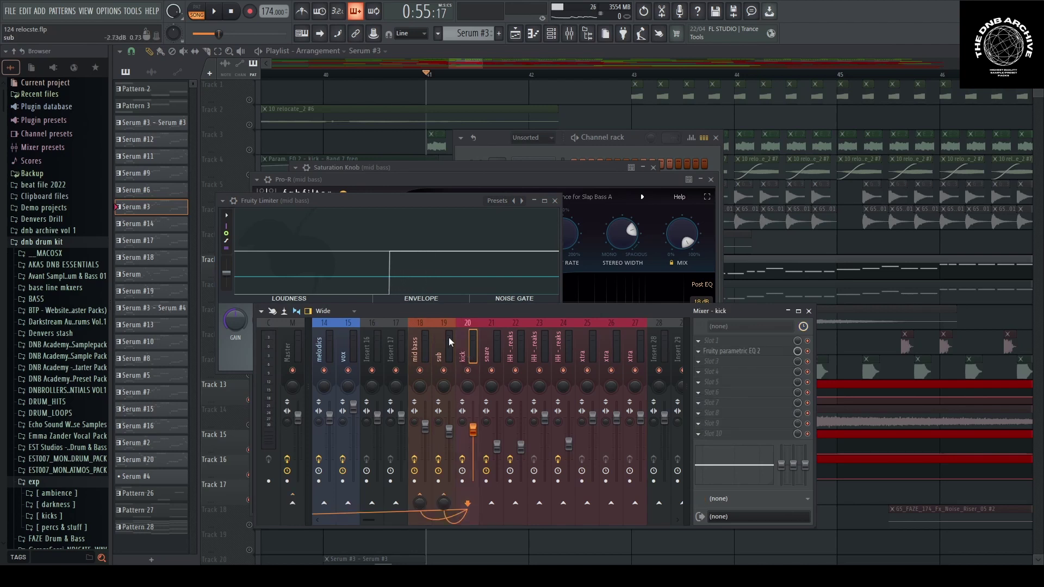
left_click(449, 363)
left_click(462, 363)
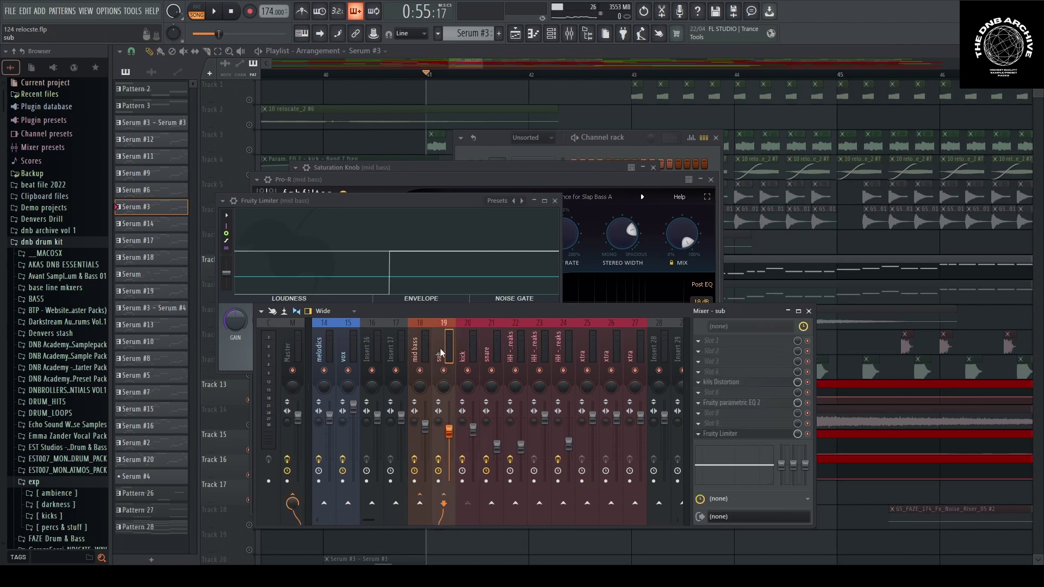
left_click(424, 356)
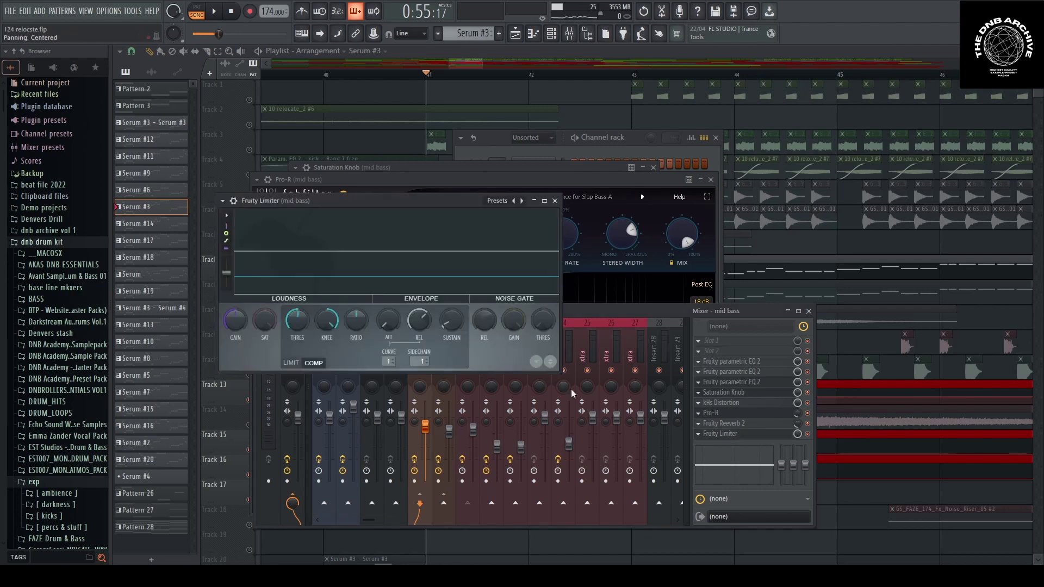
Examine the compressor settings of the mid bass Fruity Limiter, close it and briefly play the bass
left_click_drag(384, 218, 414, 219)
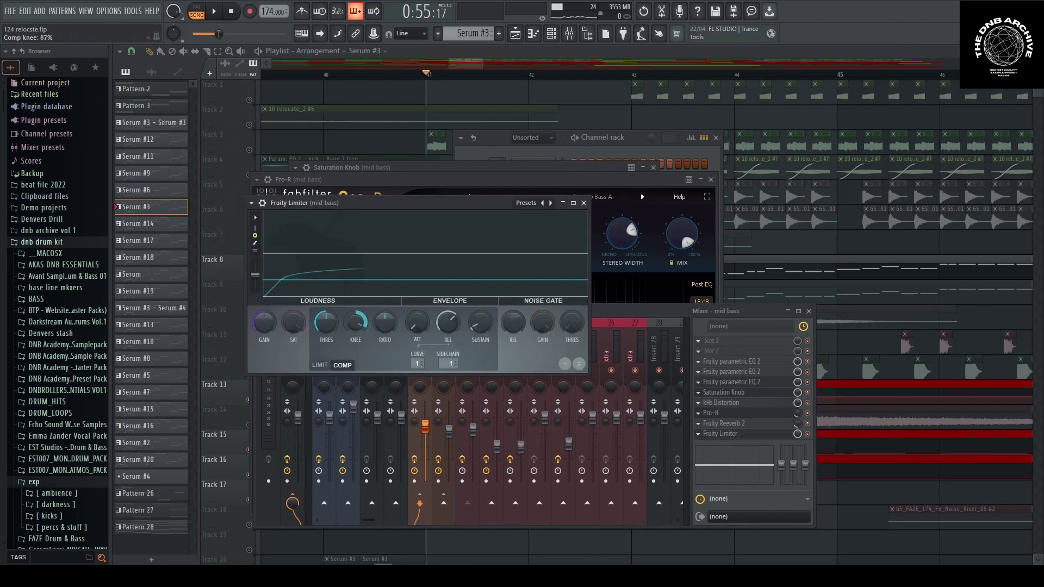
key("space")
left_click(583, 203)
key("space")
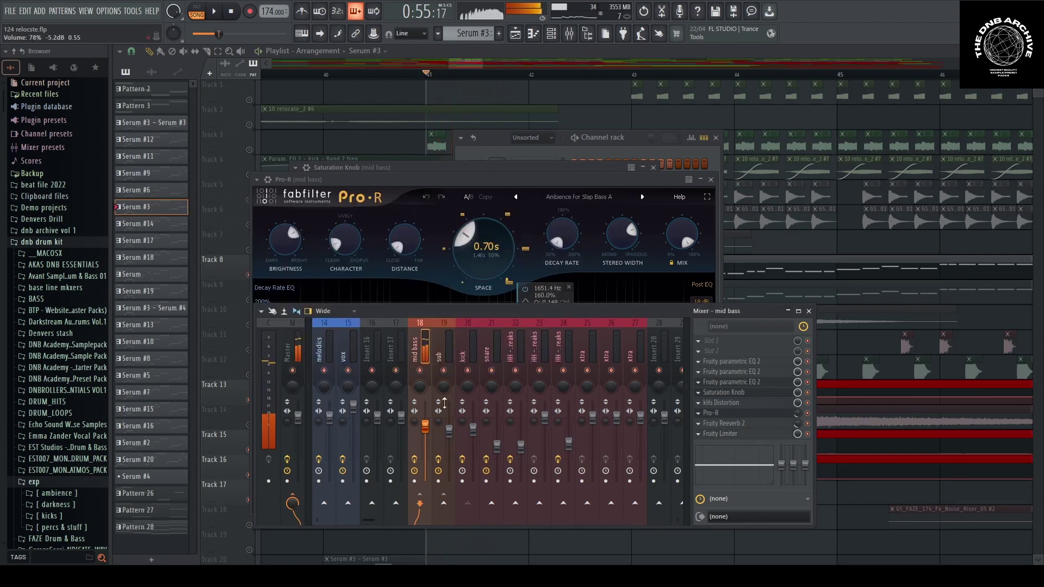
Select the sub mixer track, close all windows, and audition the Serum #7 pattern on Track 9 alone, checking its channel in the rack
left_click(447, 356)
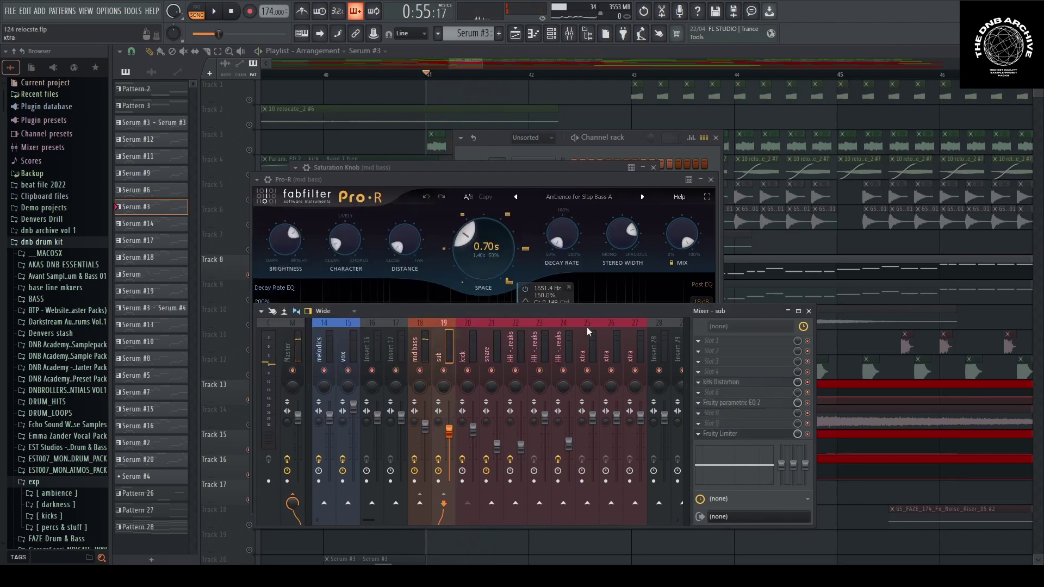
key("F12")
left_click(250, 302)
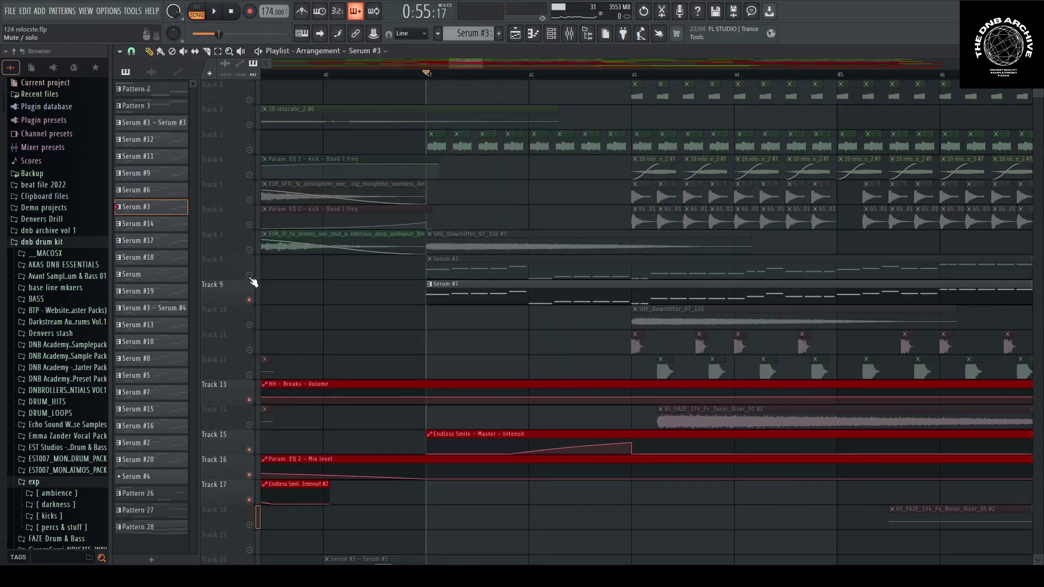
key("space")
left_click(557, 36)
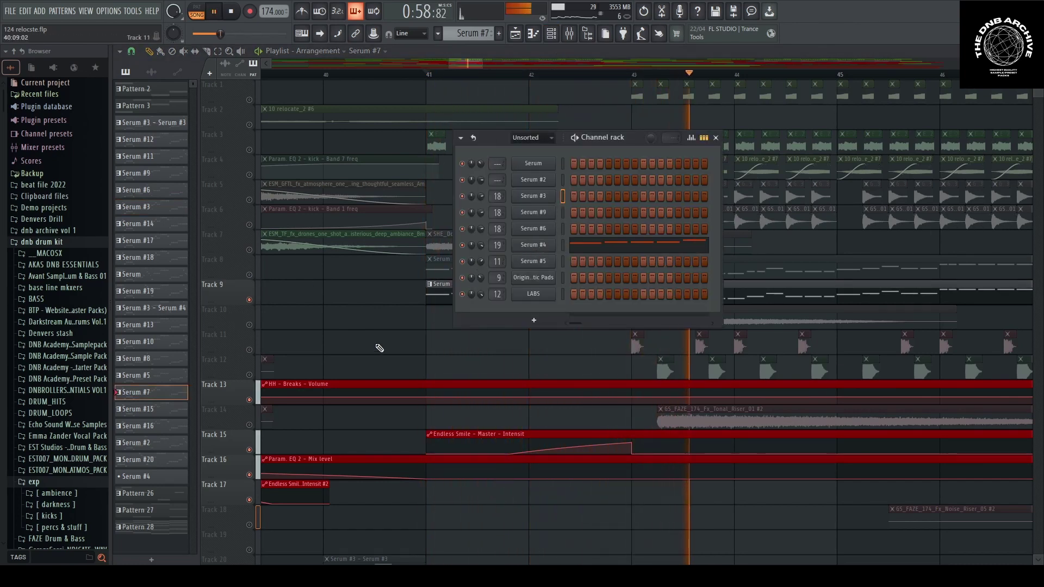
key("F6")
key("space")
Unmute Track 8 and inspect the sub track's kHs Distortion, Fruity parametric EQ 2 and Fruity Limiter, closing the limiter
left_click(250, 275)
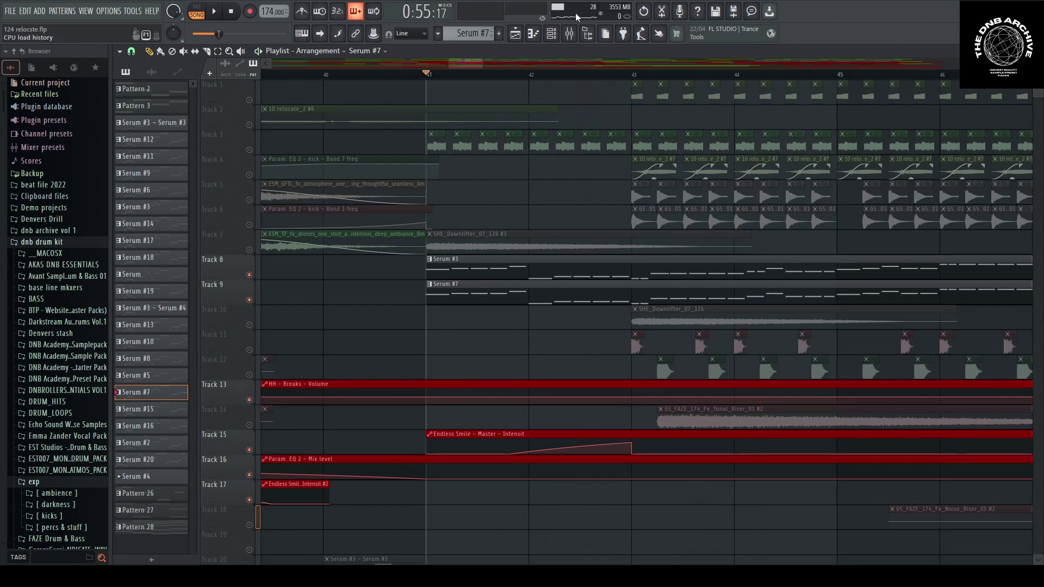
key("F9")
left_click(731, 382)
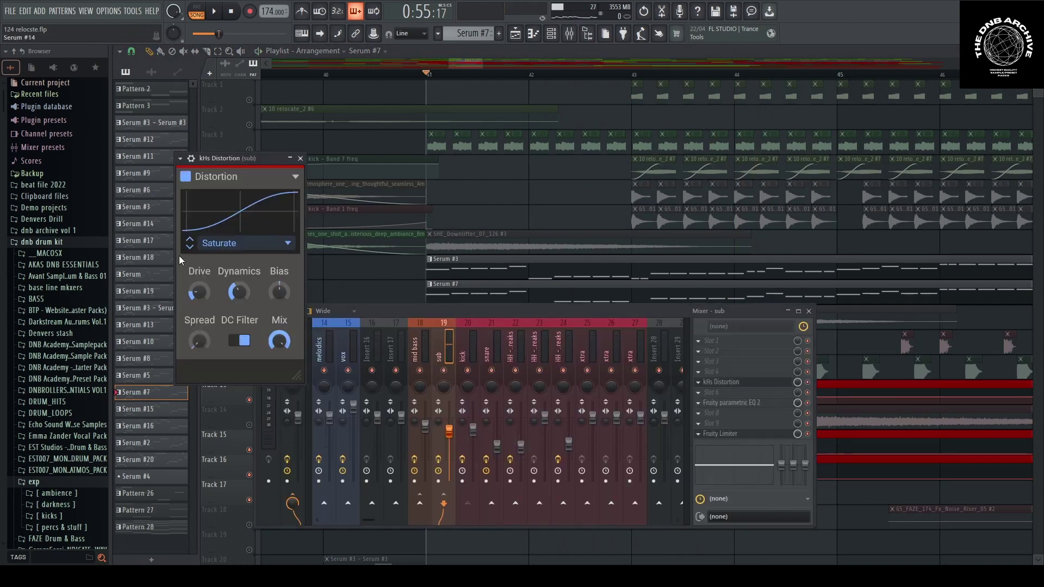
left_click(717, 404)
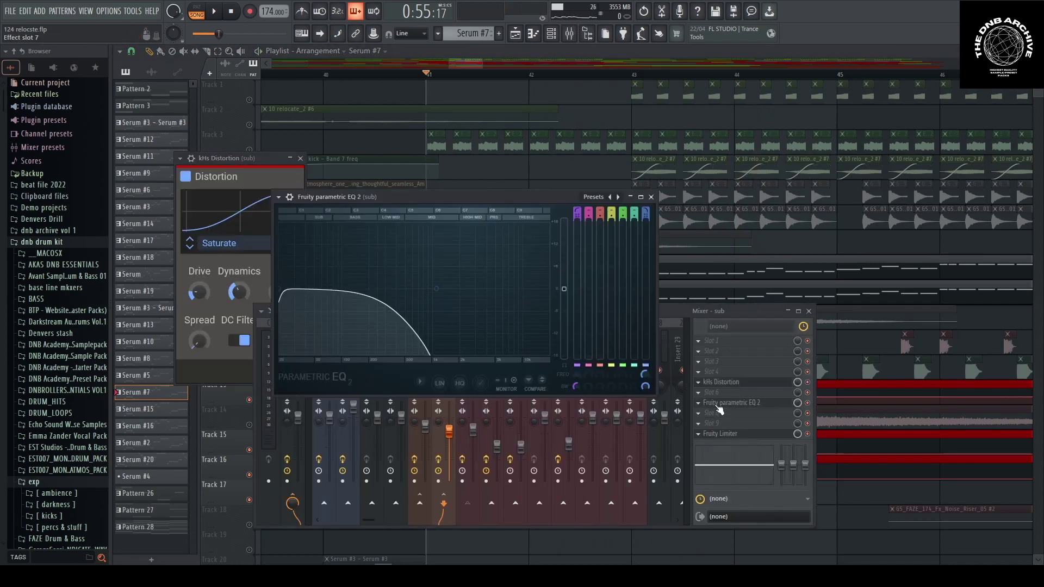
left_click(723, 433)
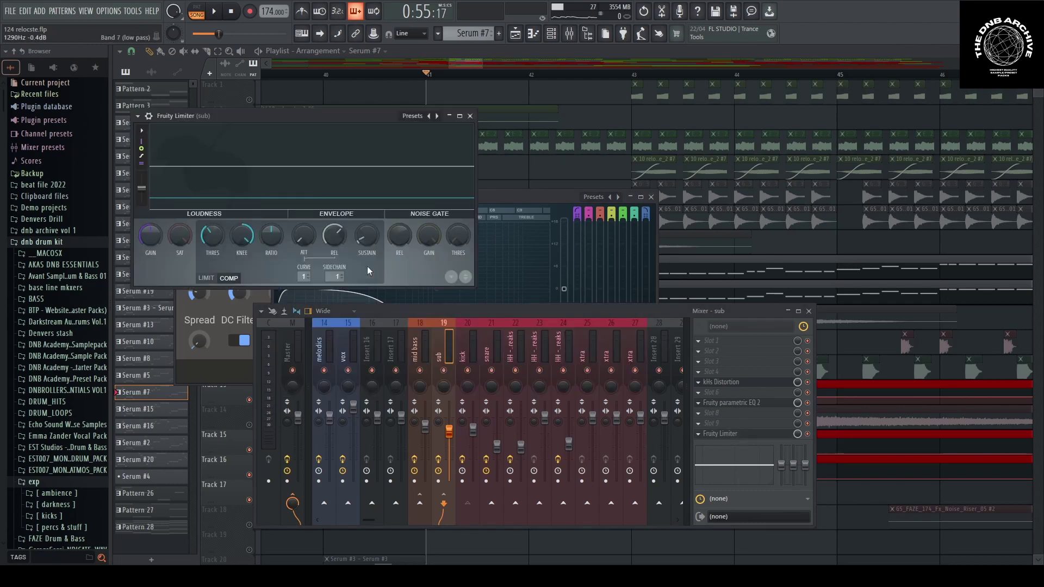
left_click(470, 115)
Play the Serum #3 and Serum #7 basses together, close all open windows and stop playback
key("space")
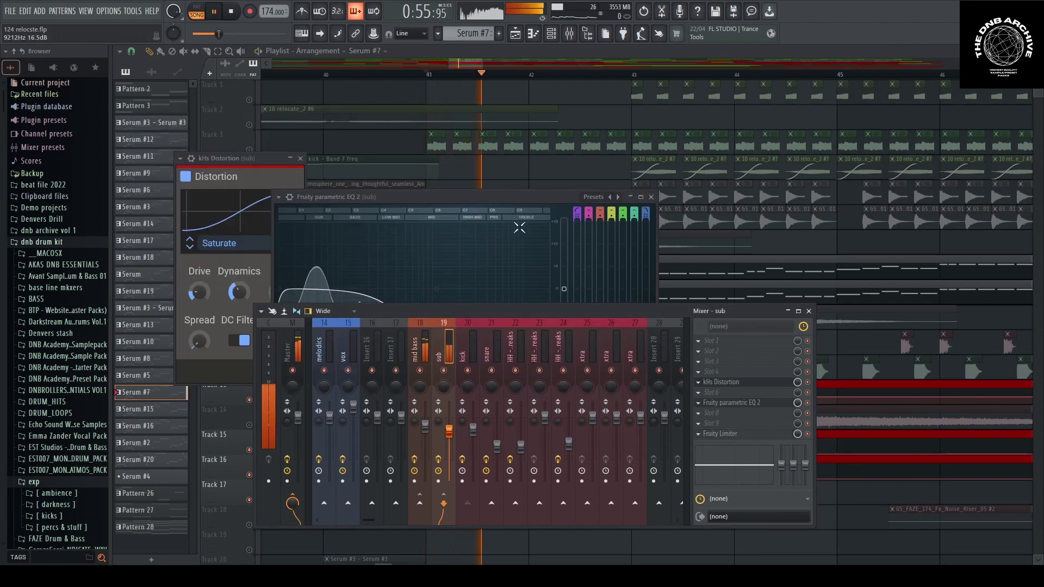
key("F12")
scroll(462, 288, "down", 5)
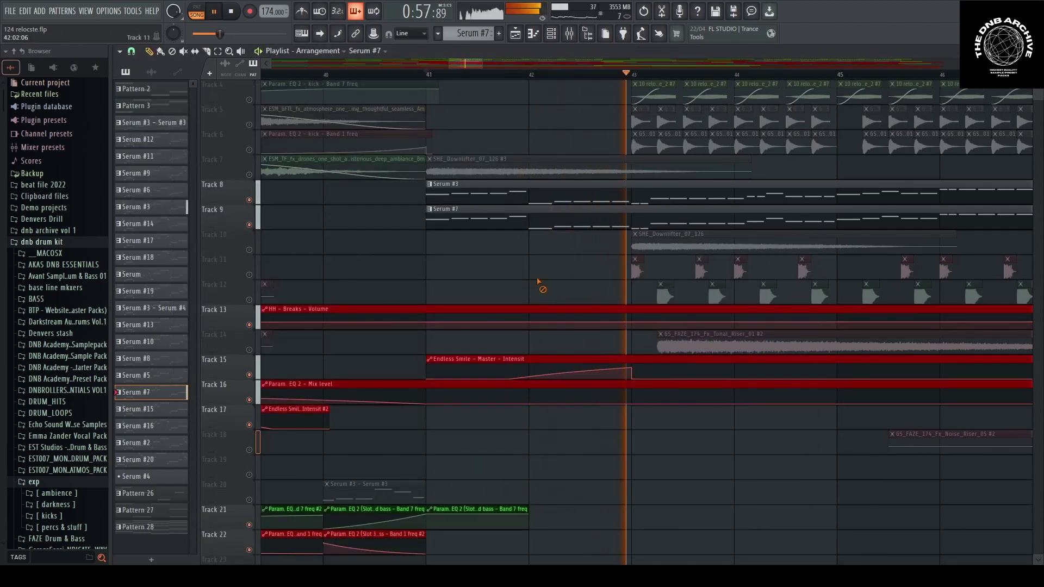
scroll(494, 307, "up", 3)
key("space")
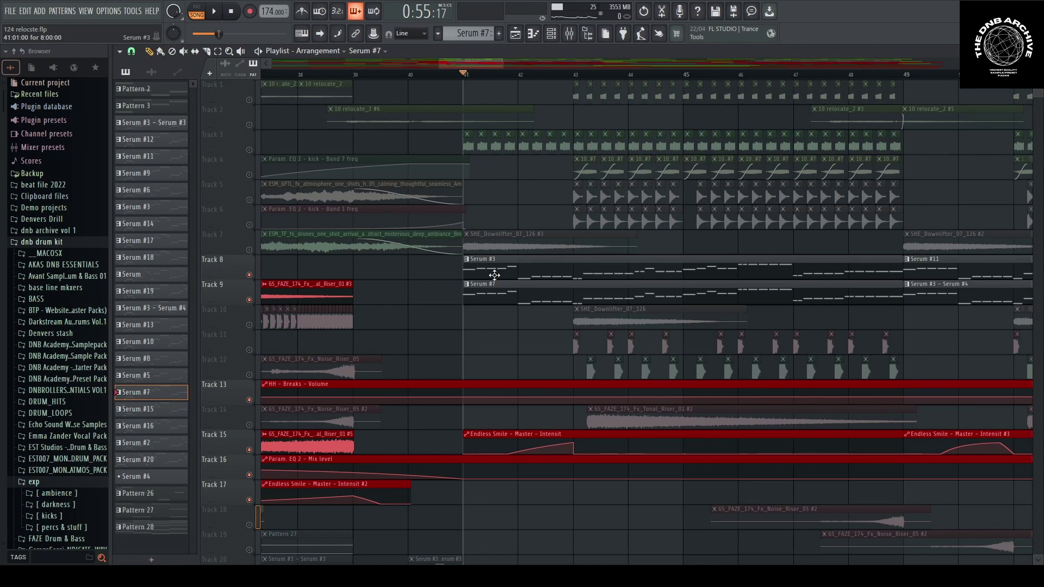
Unmute the downlifter clips on Track 7 and audition them with the two basses
left_click(249, 253)
key("space")
scroll(471, 261, "down", 2)
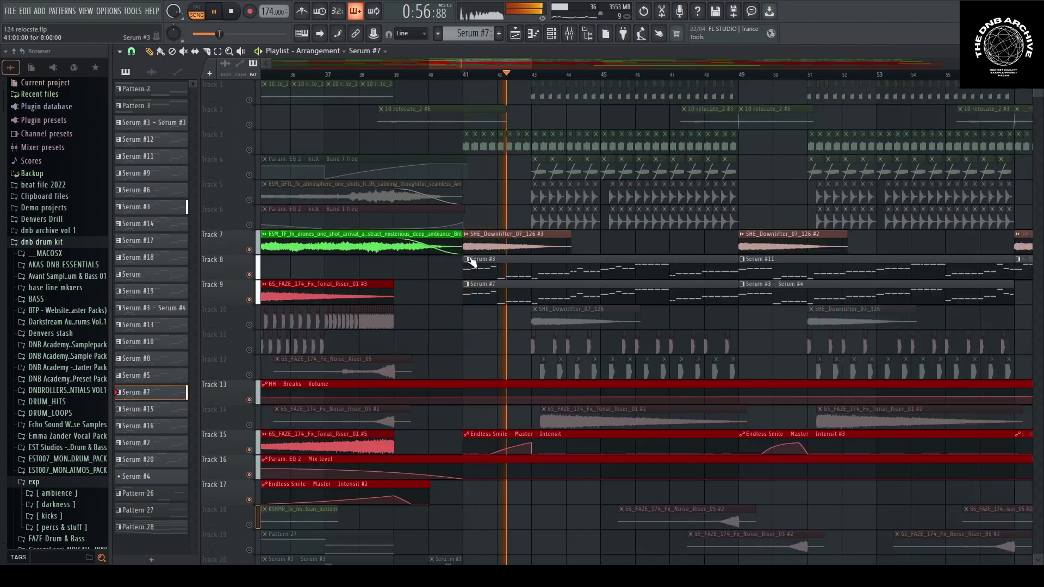
key("space")
Unmute the tonal riser on Track 14, and bring all remaining muted playlist tracks back in
scroll(220, 344, "down", 2)
scroll(583, 341, "up", 2)
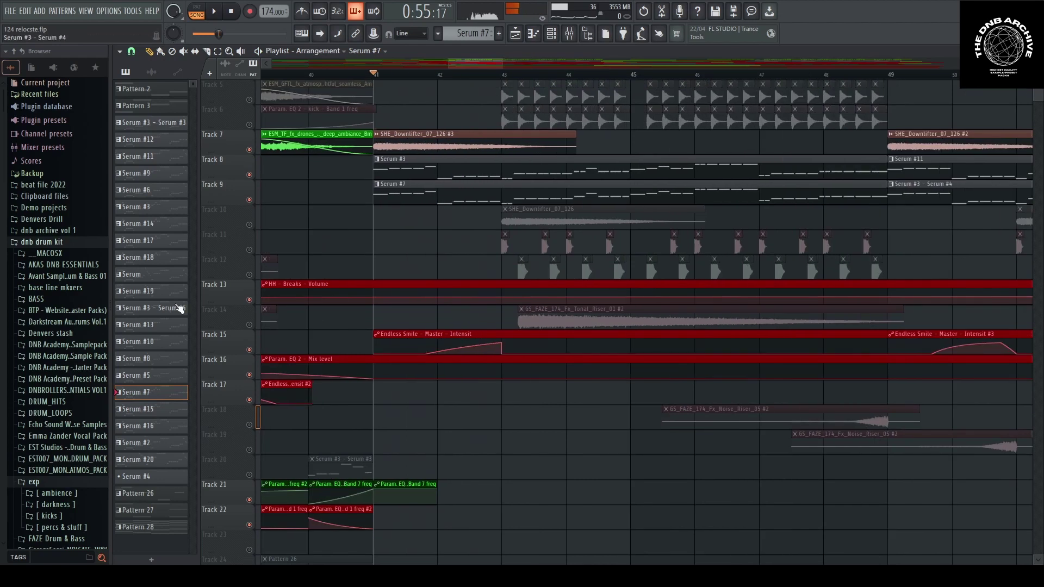
left_click(249, 325)
scroll(392, 319, "down", 2)
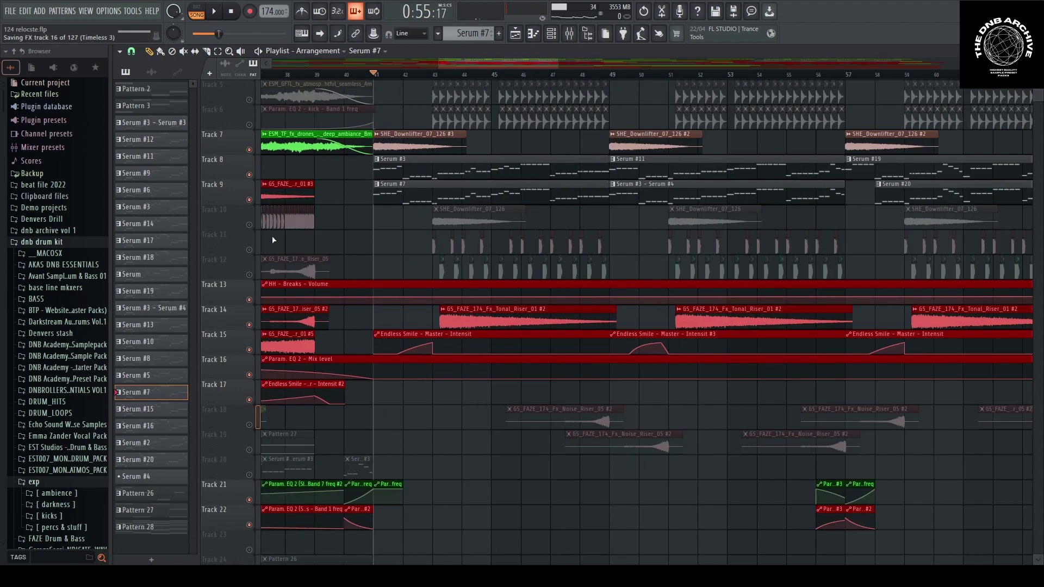
right_click(249, 225)
scroll(404, 333, "up", 2)
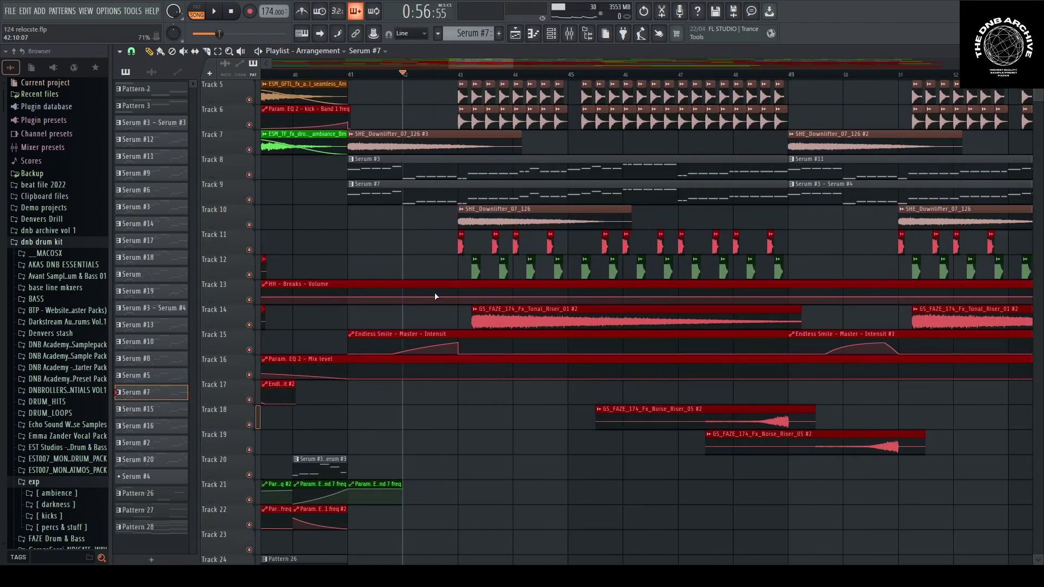
scroll(490, 375, "down", 2)
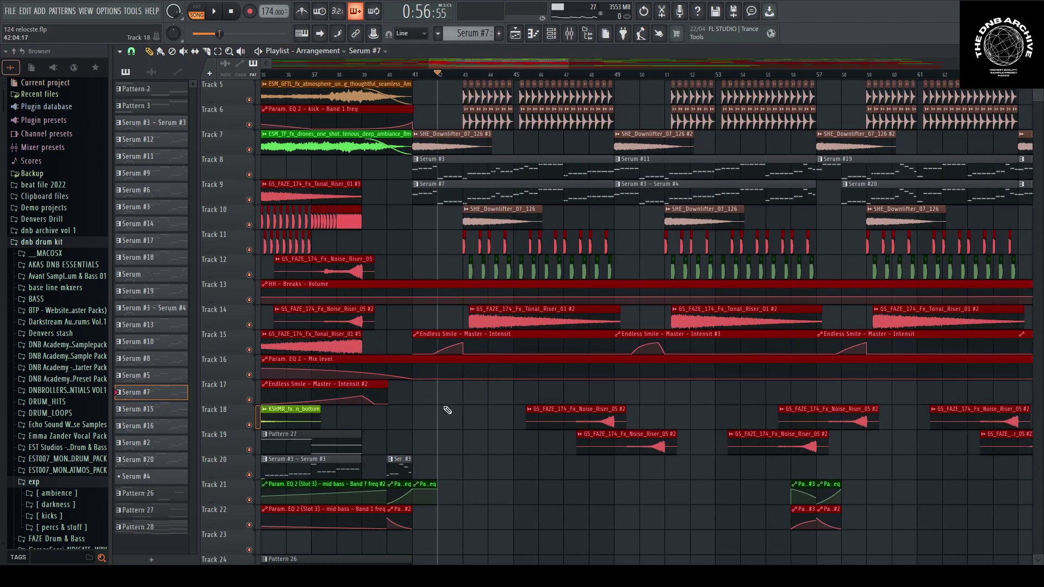
Play the full drop from bar 42 with all layers, checking the Endless Smile automation on Track 15
scroll(447, 410, "up", 2)
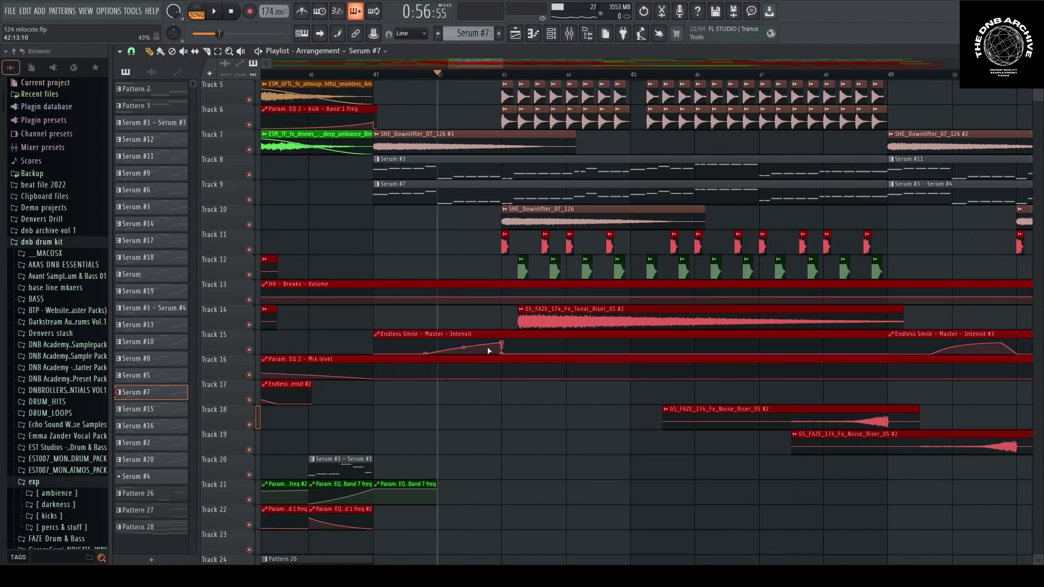
key("space")
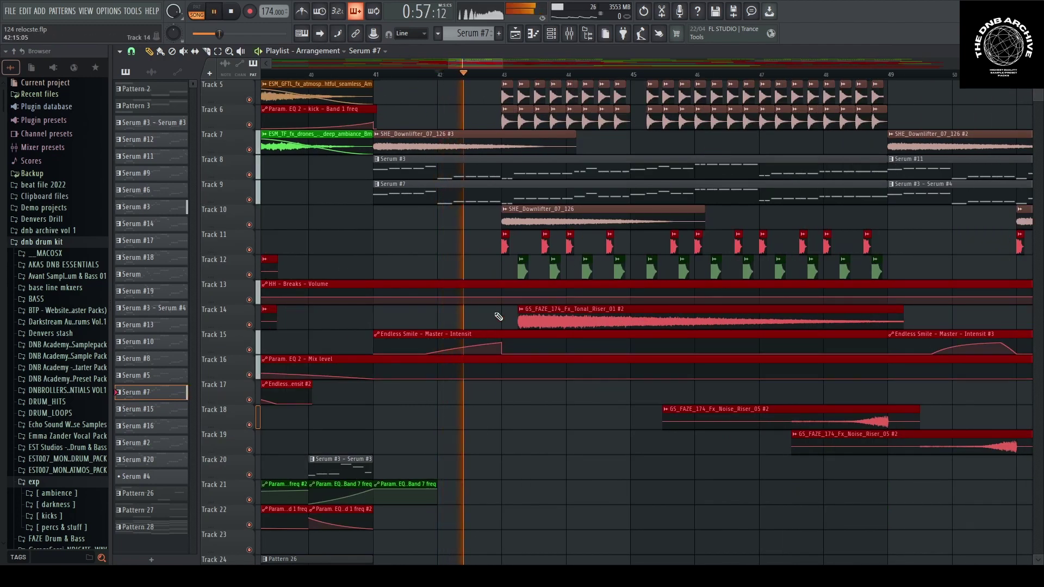
scroll(427, 408, "down", 1)
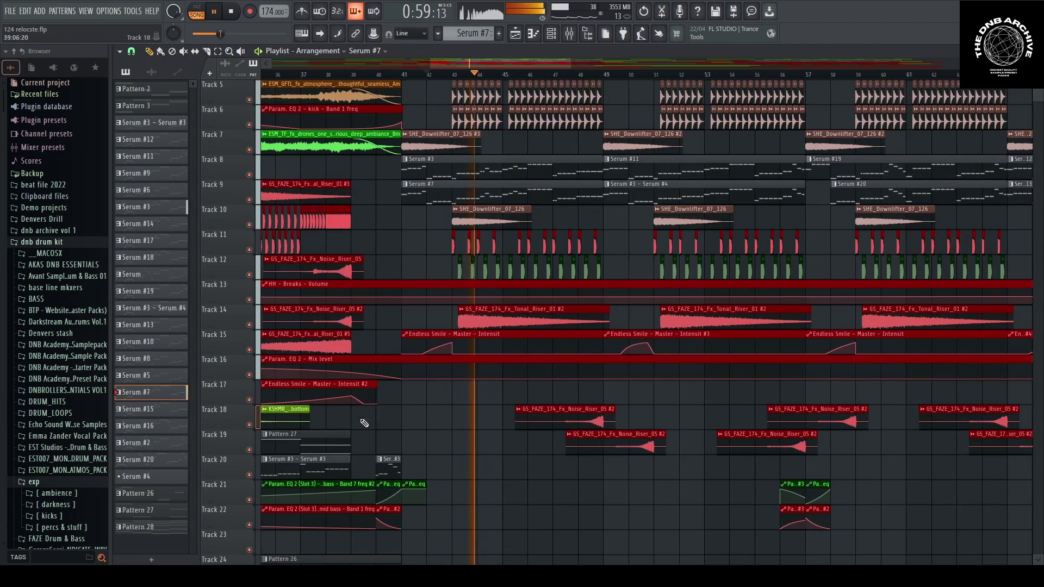
key("space")
scroll(375, 400, "down", 2)
key("space")
scroll(480, 432, "down", 2)
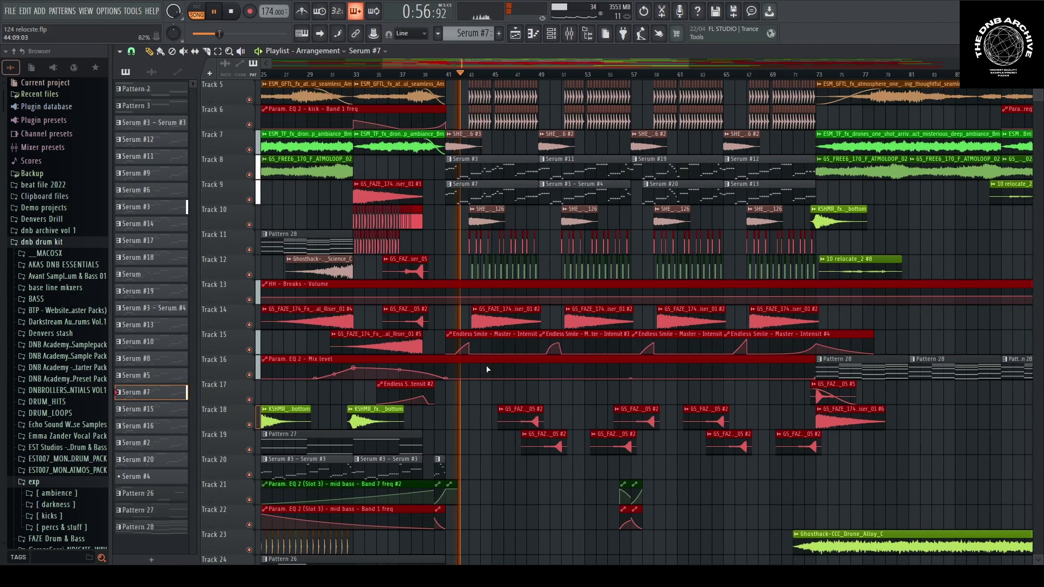
Follow the drop across the playlist from Track 1, check the mixer levels during playback, and review bars 49 to 73
scroll(487, 199, "up", 4)
scroll(486, 209, "up", 1)
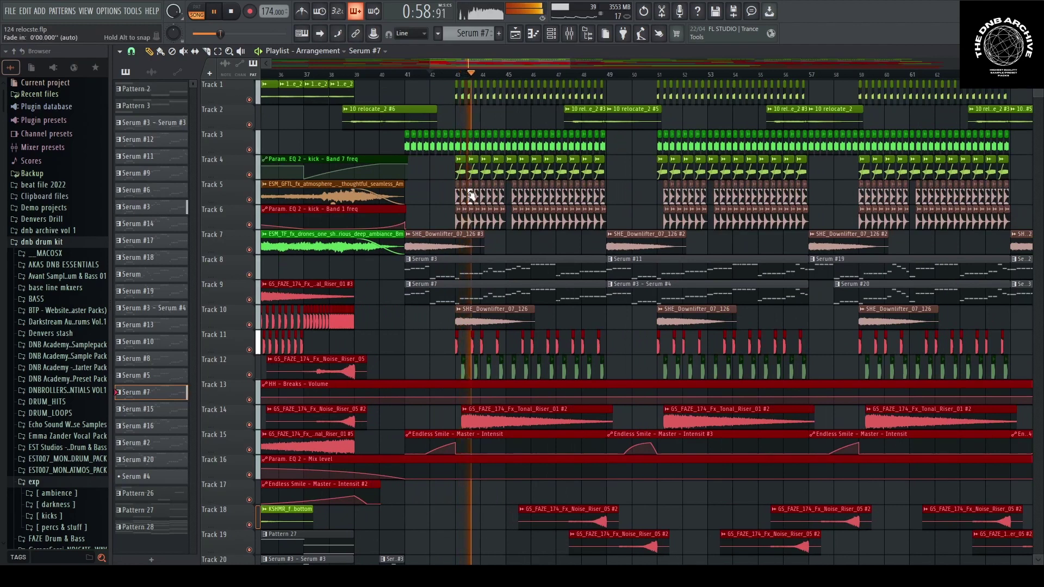
scroll(478, 212, "up", 1)
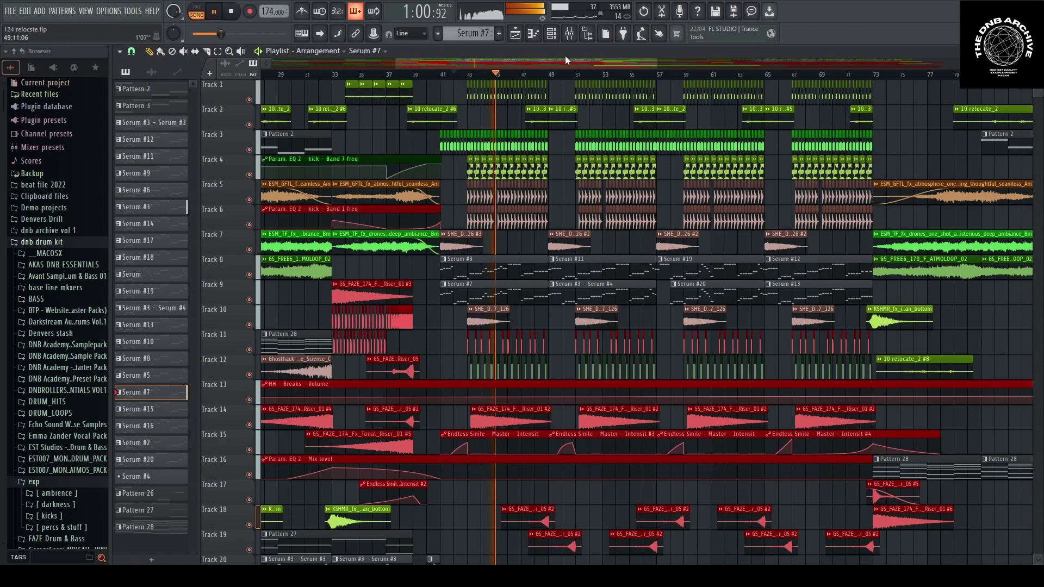
left_click(570, 34)
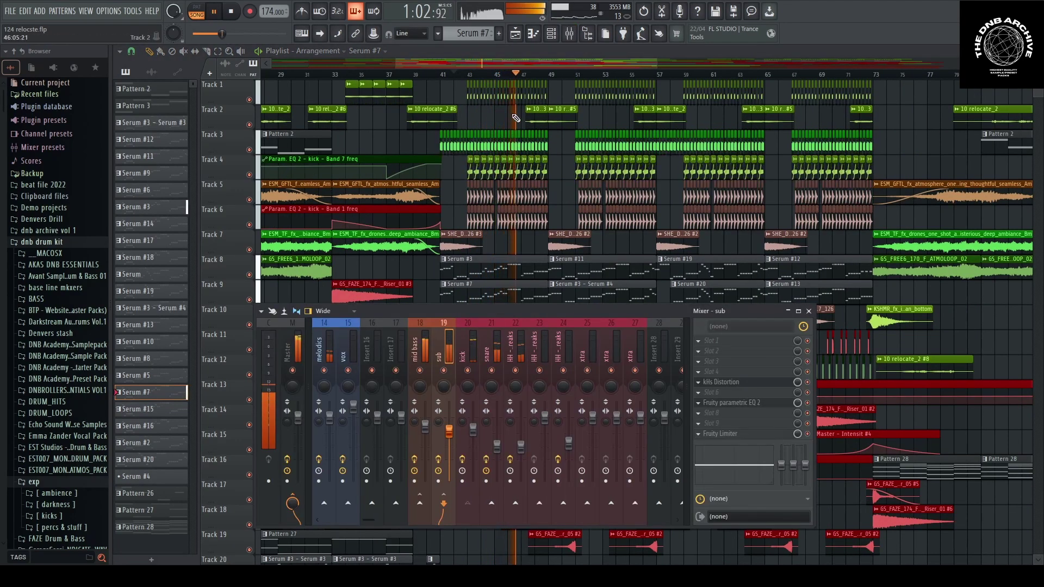
key("F9")
scroll(523, 321, "down", 3)
scroll(523, 320, "down", 1)
scroll(524, 324, "down", 3)
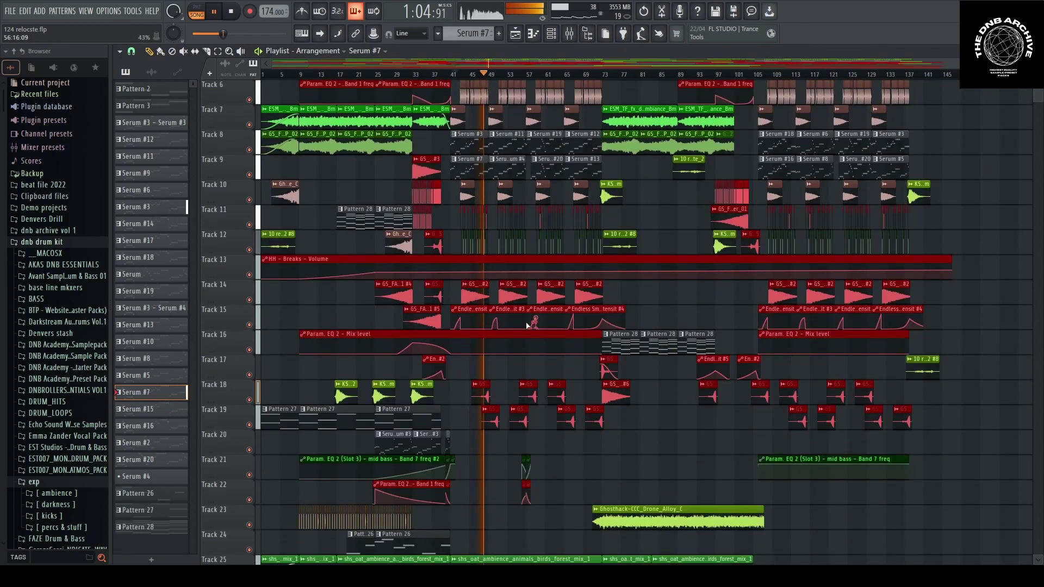
scroll(546, 356, "up", 4)
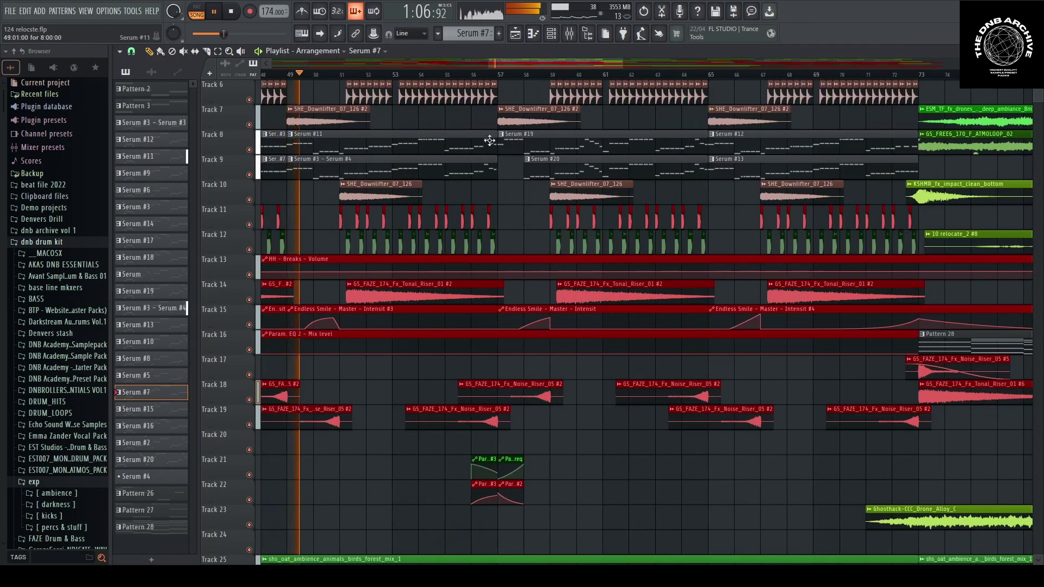
Play from about bar 56, where the EQ automation on Tracks 21 and 22 starts, and show the mid bass mixer track's effects
key("space")
key("space")
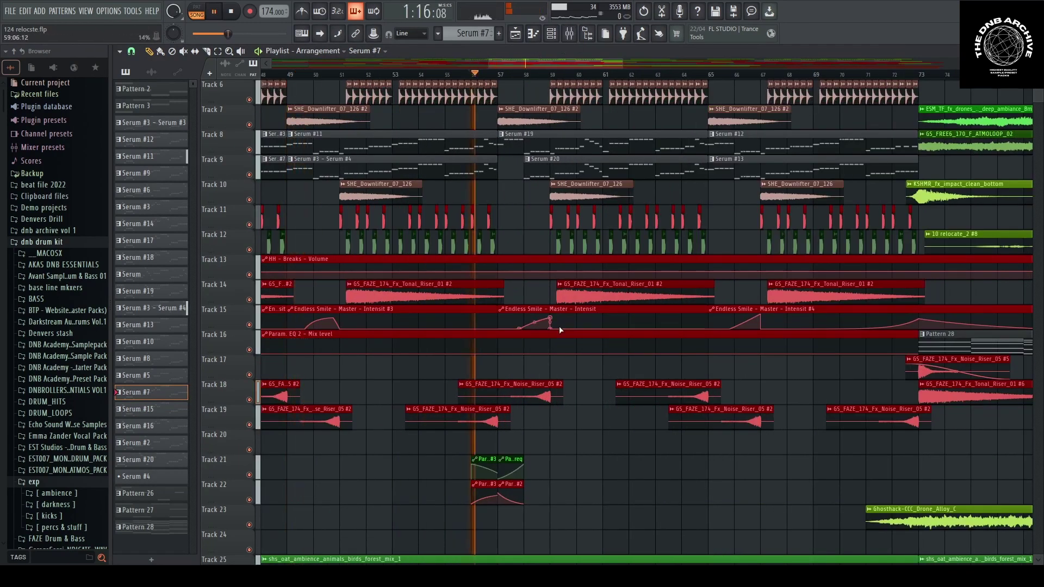
key("F9")
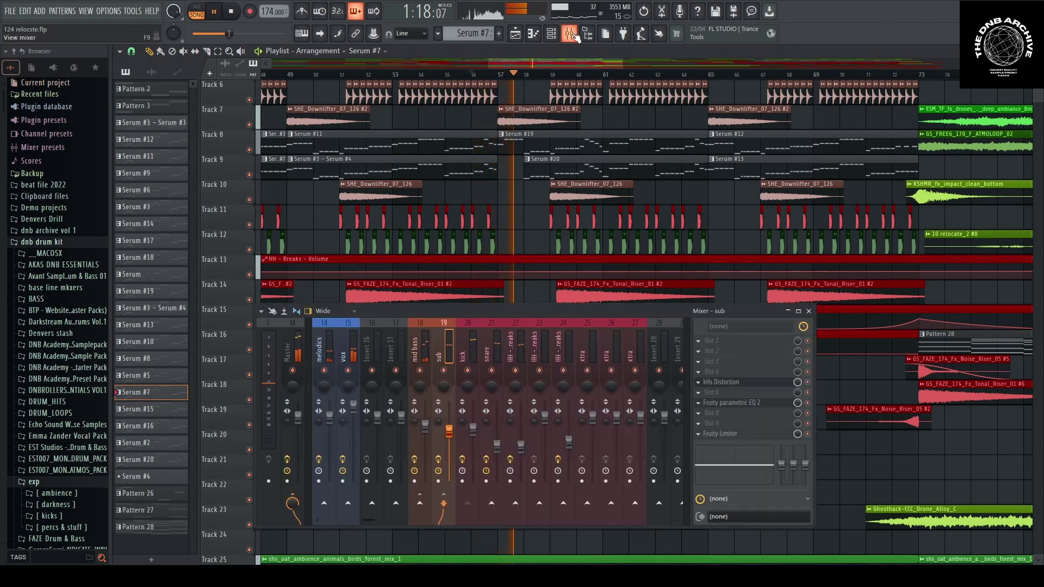
left_click(419, 348)
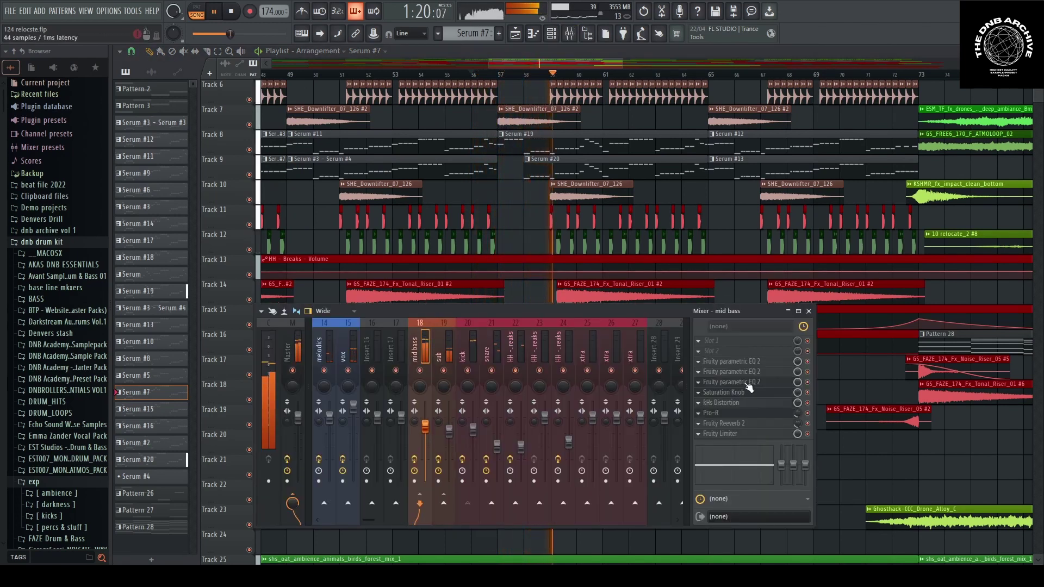
key("space")
Open the three Fruity parametric EQ 2 instances on the mid bass track during playback to examine their curves
left_click(738, 372)
key("space")
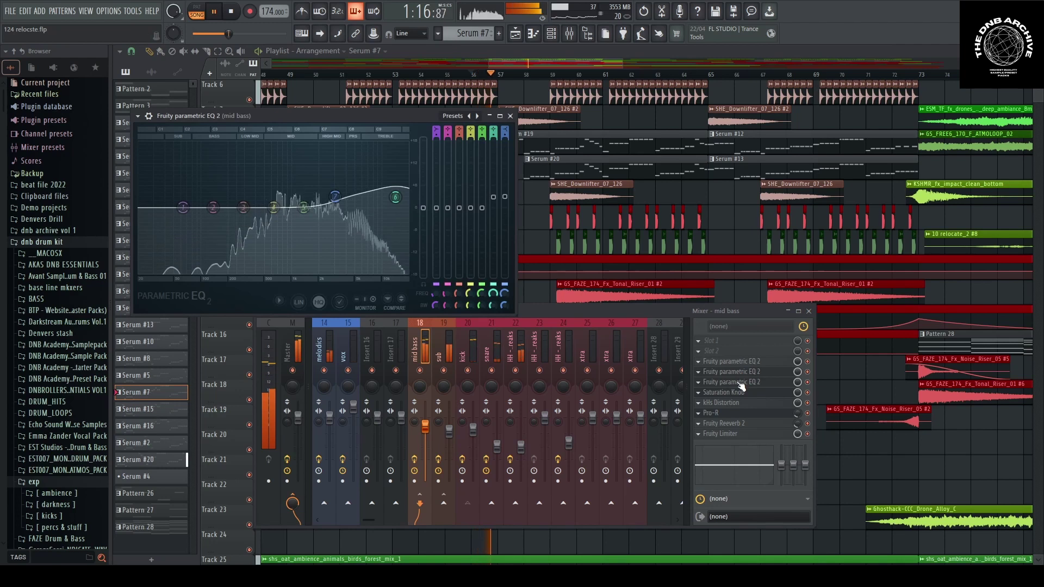
left_click(741, 383)
key("space")
left_click(725, 361)
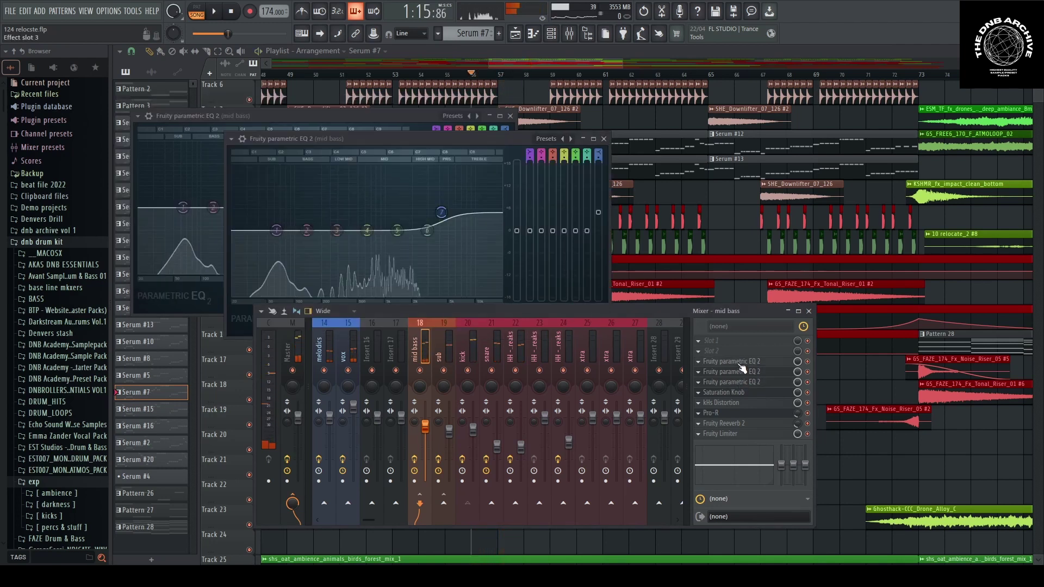
Move the mid bass slot 3 Fruity parametric EQ 2 window clear of the others and play its automated filter sweep
key("space")
key("space")
left_click_drag(403, 95, 584, 150)
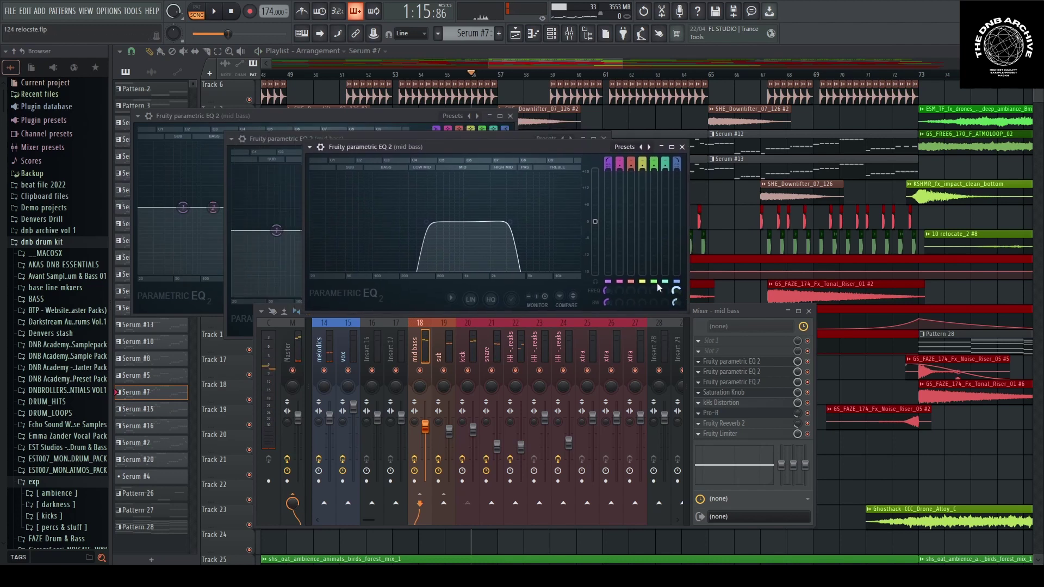
left_click_drag(463, 146, 487, 140)
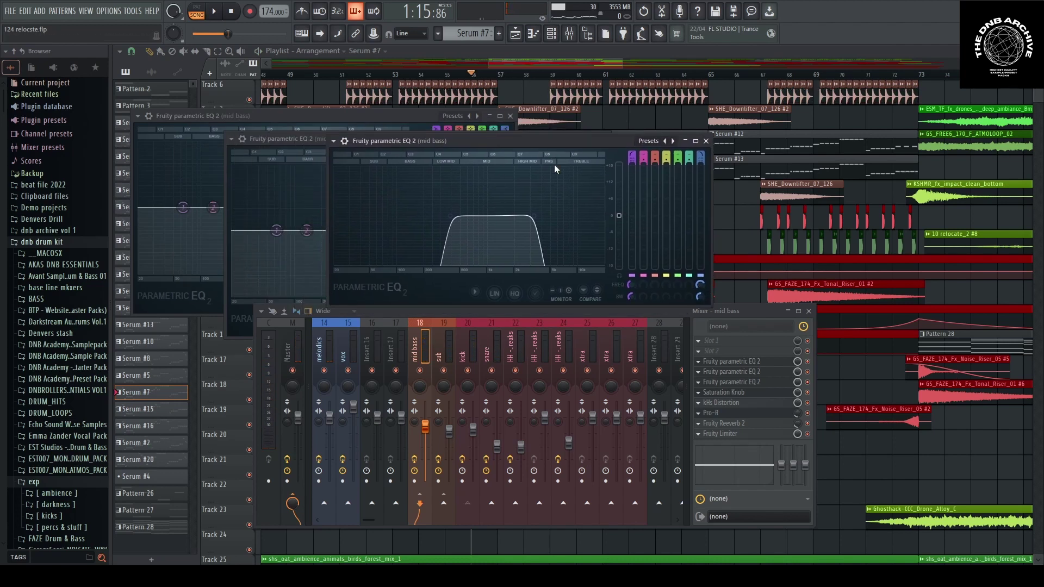
left_click_drag(559, 145, 579, 157)
key("space")
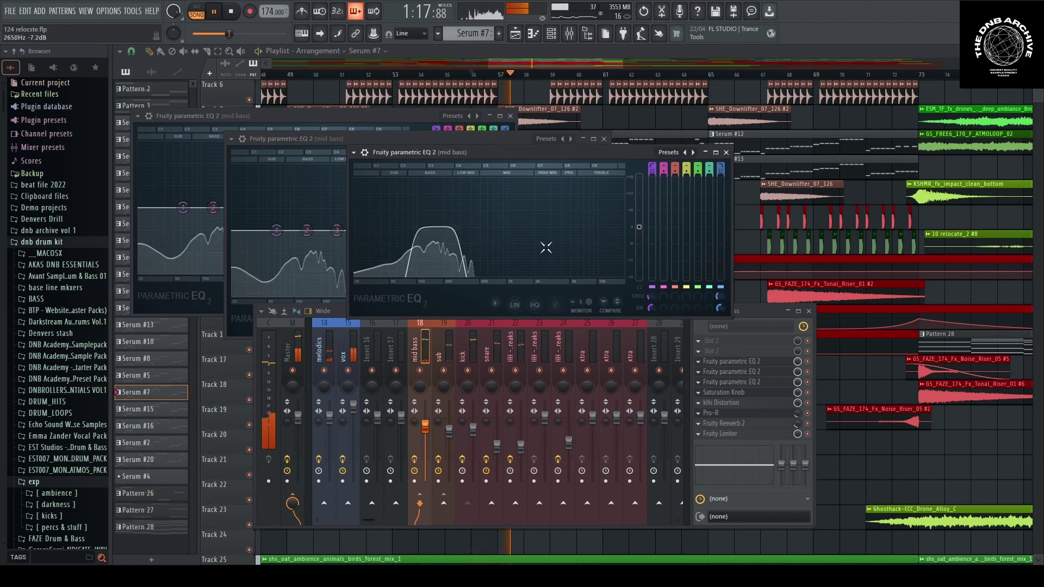
Close all open windows and survey the whole arrangement in the playlist while the drop plays
key("F12")
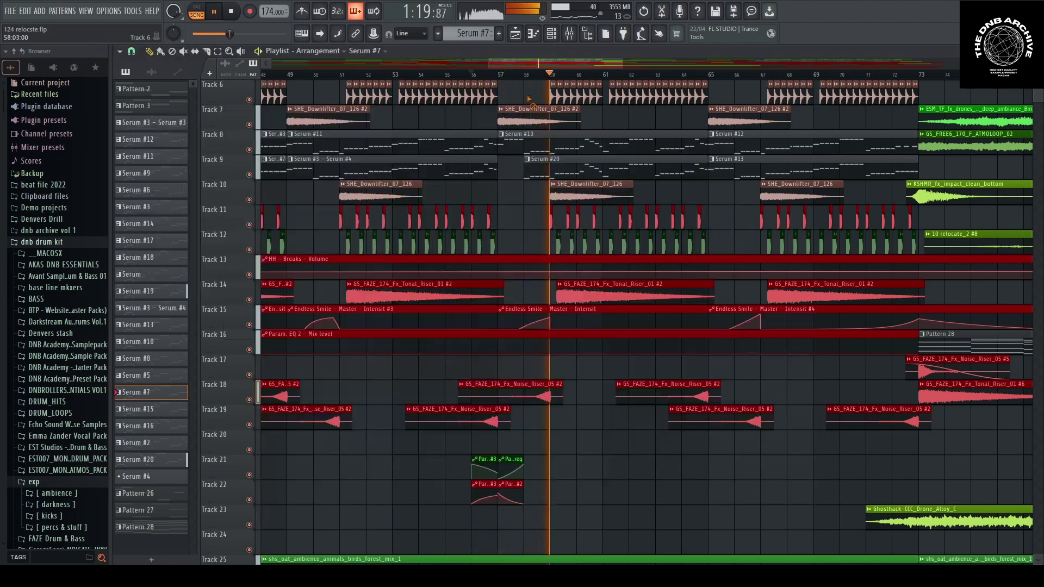
scroll(578, 311, "down", 4)
scroll(608, 337, "down", 3)
scroll(608, 338, "up", 3)
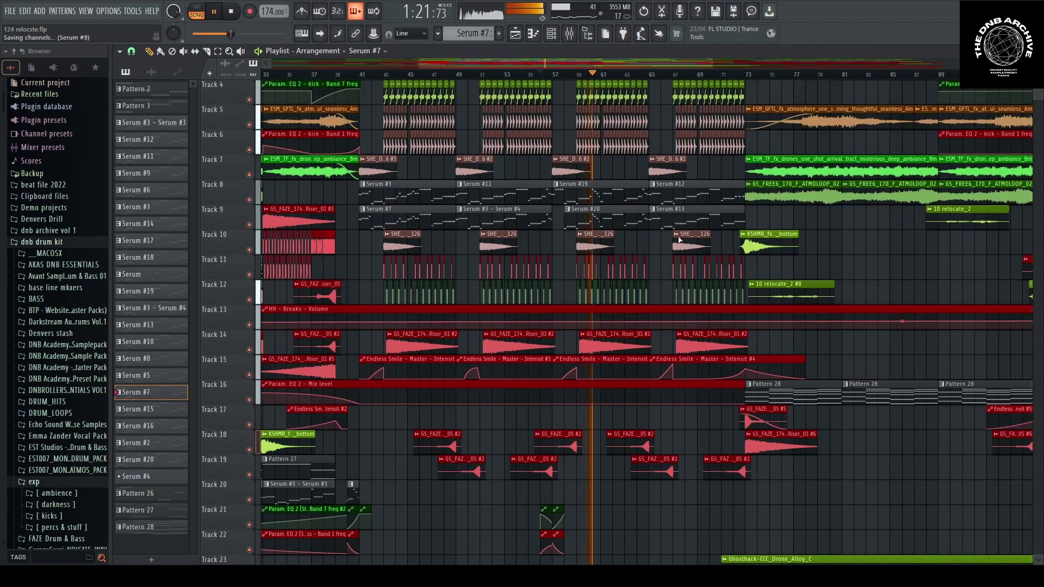
scroll(623, 272, "down", 3)
scroll(622, 271, "up", 2)
scroll(629, 264, "down", 2)
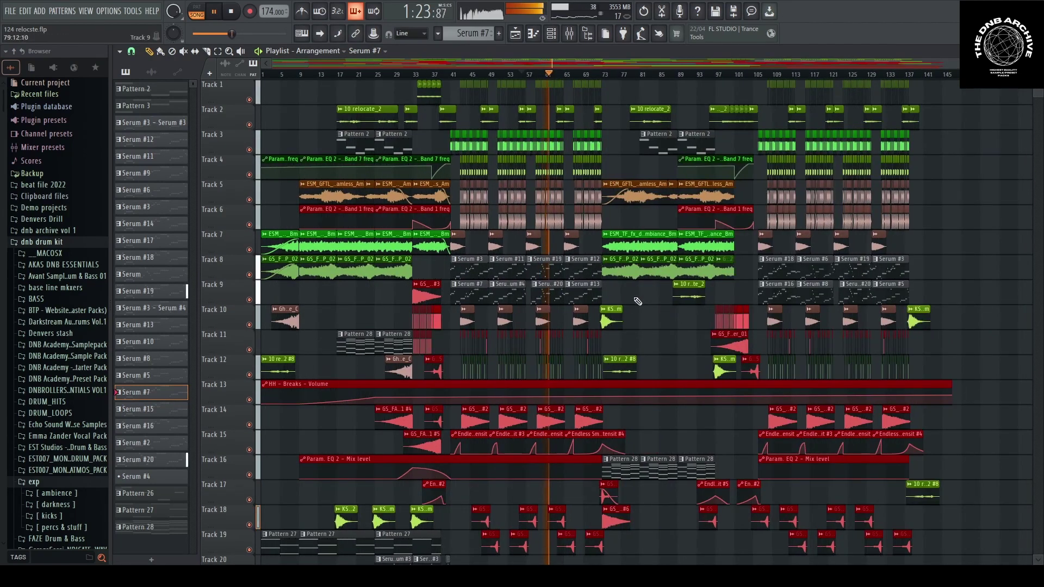
Open the Serum #19 pattern's notes in the piano roll, play the bassline through, and return to the playlist
key("space")
double_click(543, 268)
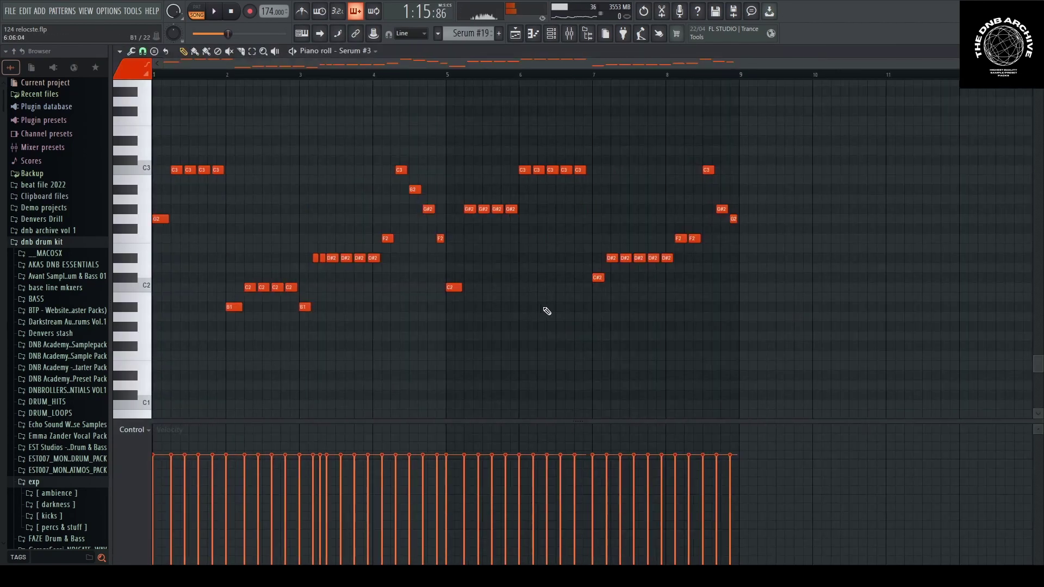
key("space")
scroll(395, 256, "up", 2)
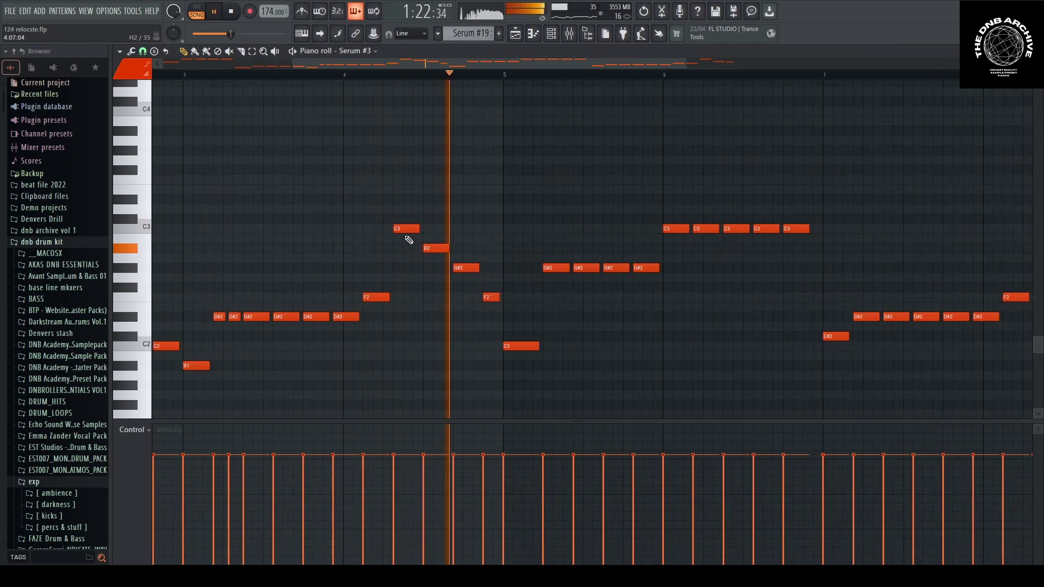
scroll(517, 326, "down", 2)
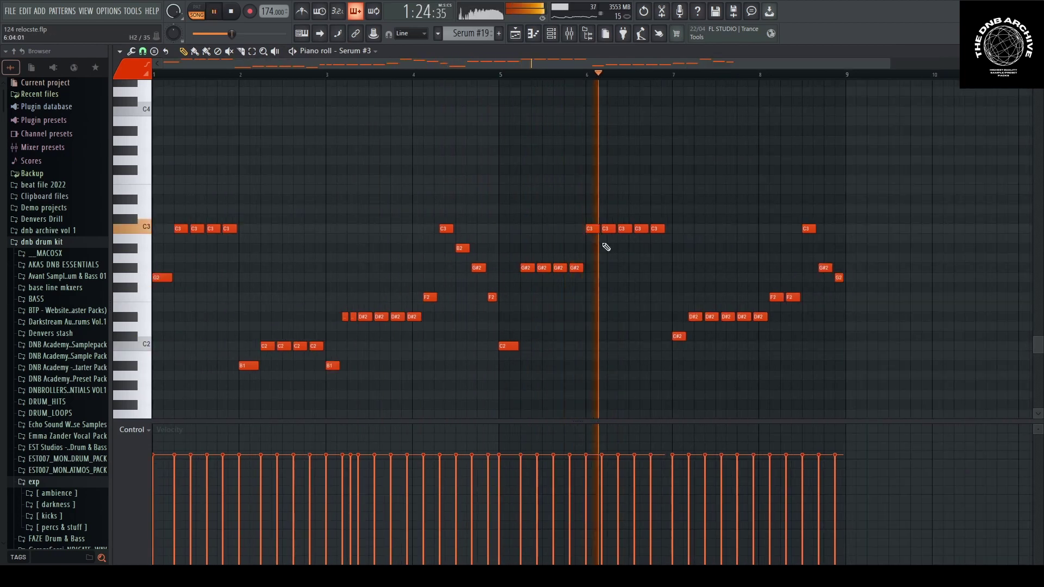
scroll(652, 244, "down", 1)
key("space")
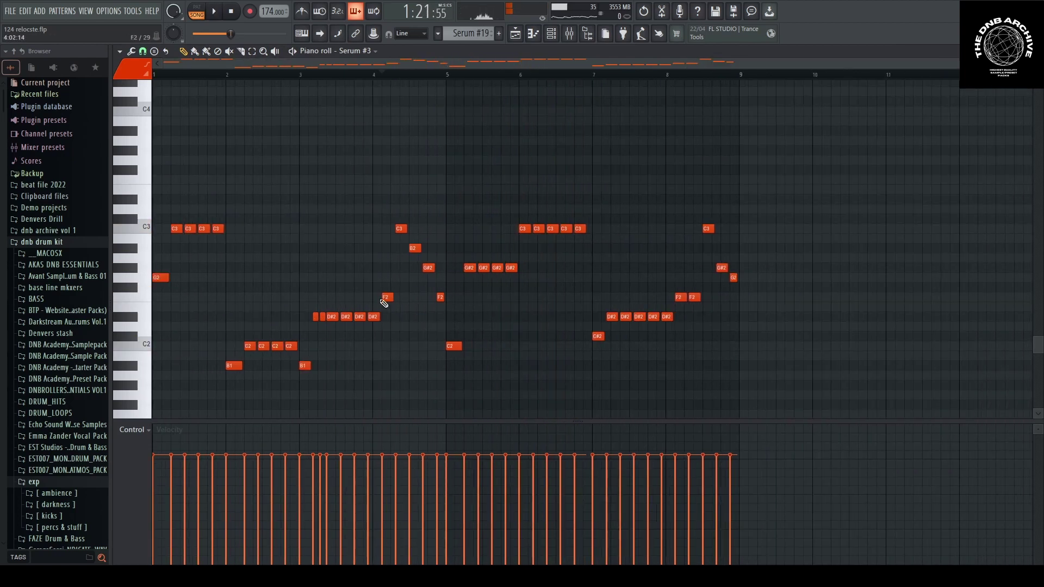
key("F5")
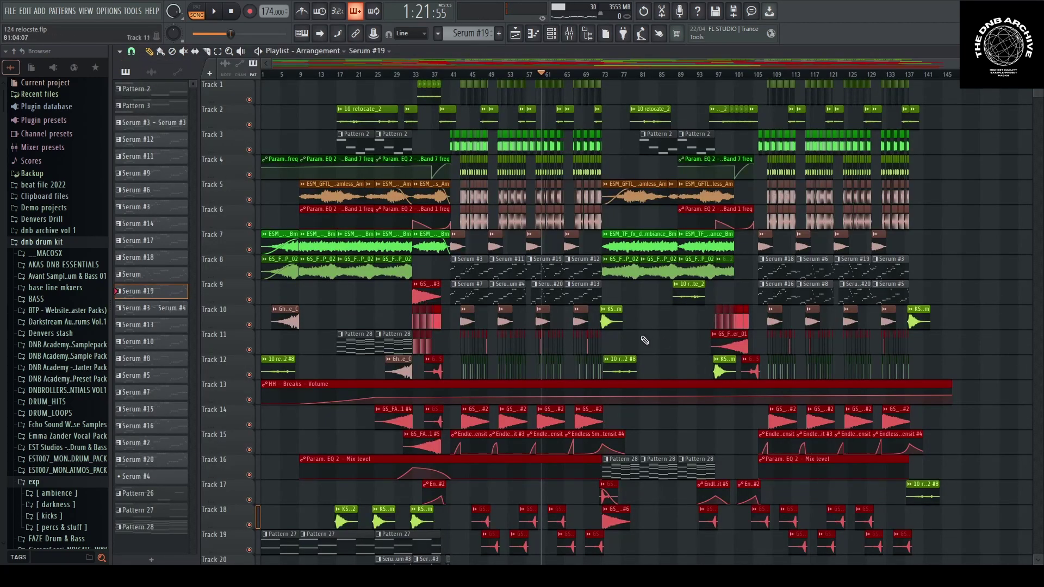
Delete the CityStreet_BW.1723 clip on Track 26 that spans the first drop from bar 41
scroll(592, 415, "down", 1)
scroll(557, 467, "up", 4)
scroll(551, 472, "down", 3)
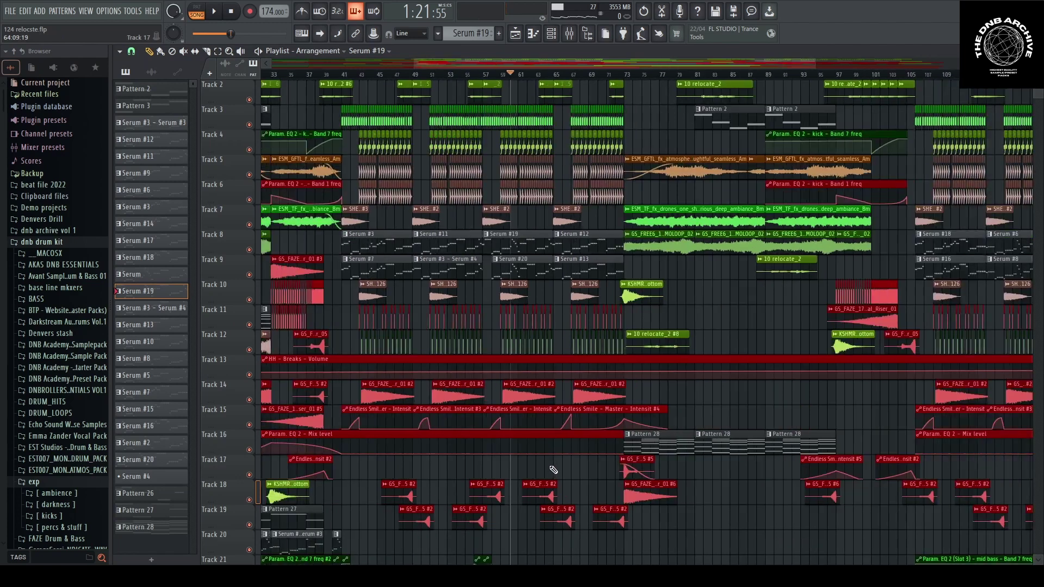
scroll(552, 471, "down", 5)
scroll(546, 467, "down", 5)
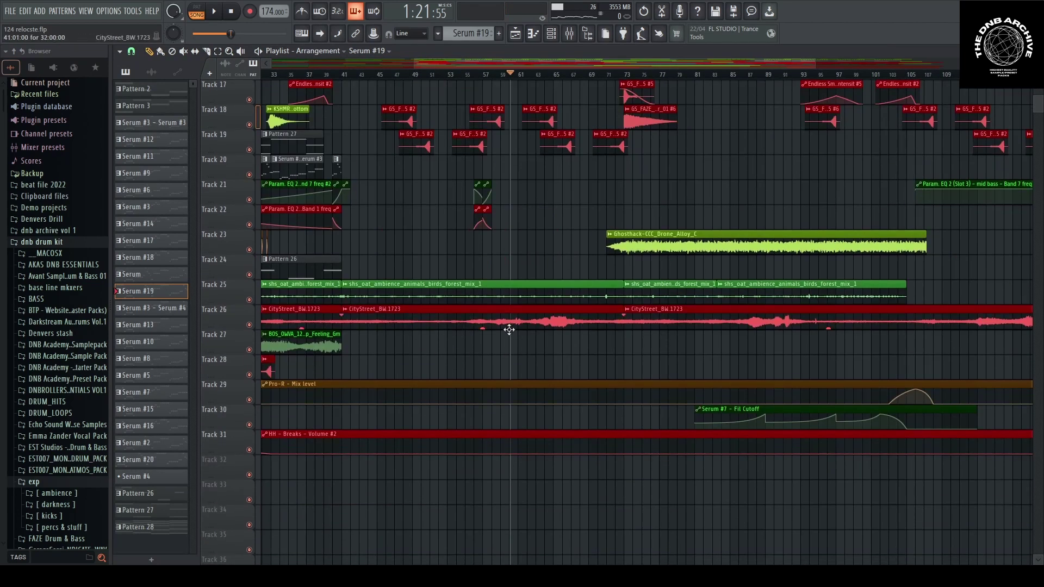
scroll(478, 322, "down", 2)
scroll(475, 320, "down", 2)
scroll(552, 366, "up", 3)
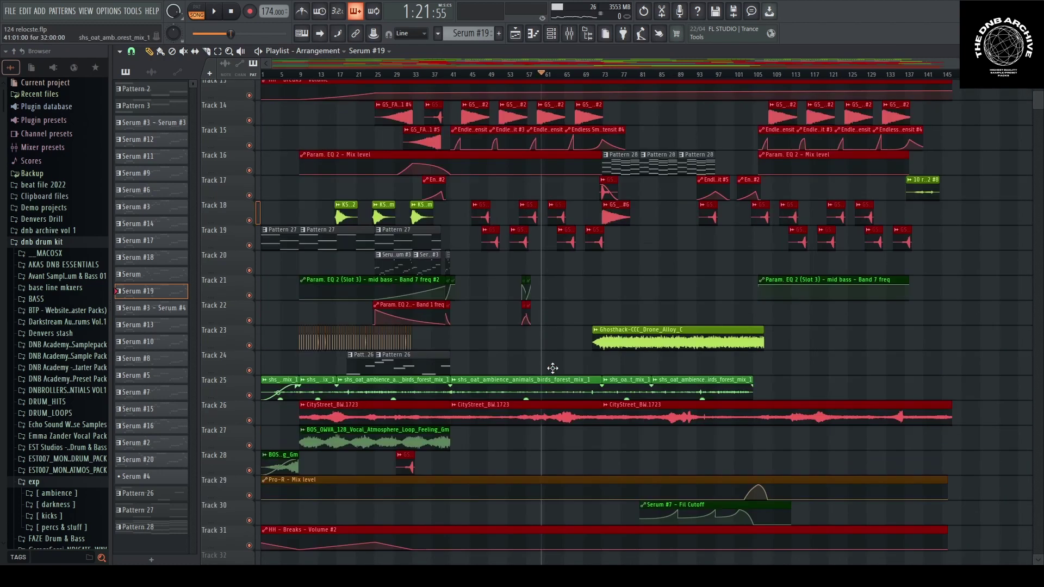
double_click(557, 447)
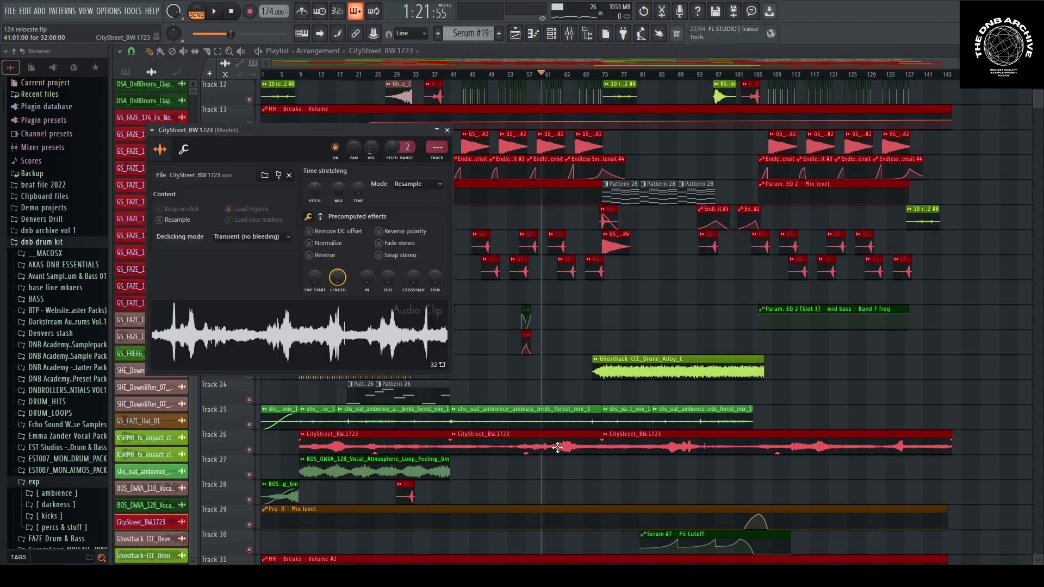
right_click(557, 447)
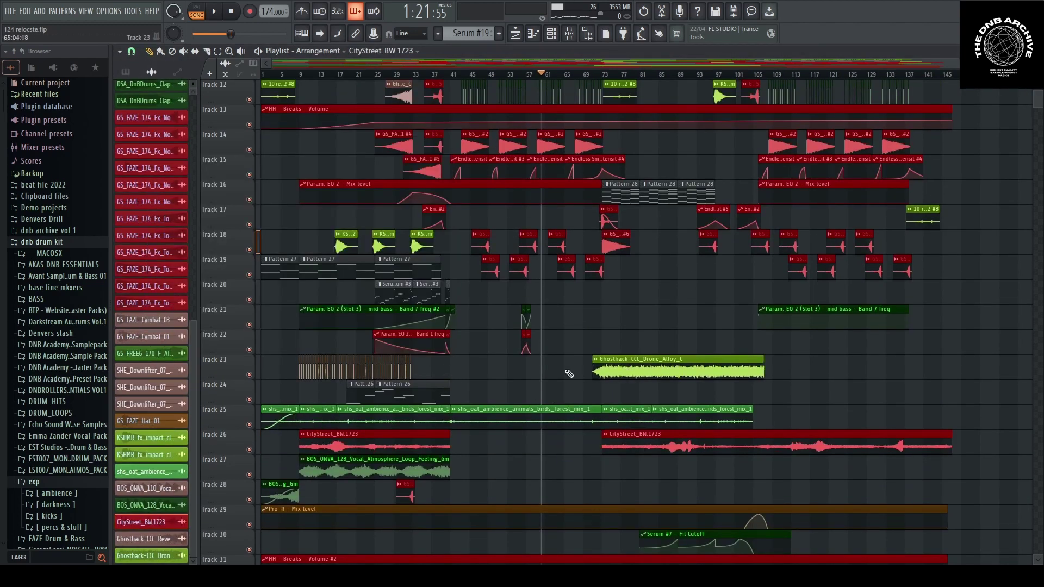
Slice the remaining CityStreet_BW.1723 clip on Track 26 at bars 105 and 137, and delete the piece under the second drop
scroll(680, 424, "up", 5, "ctrl")
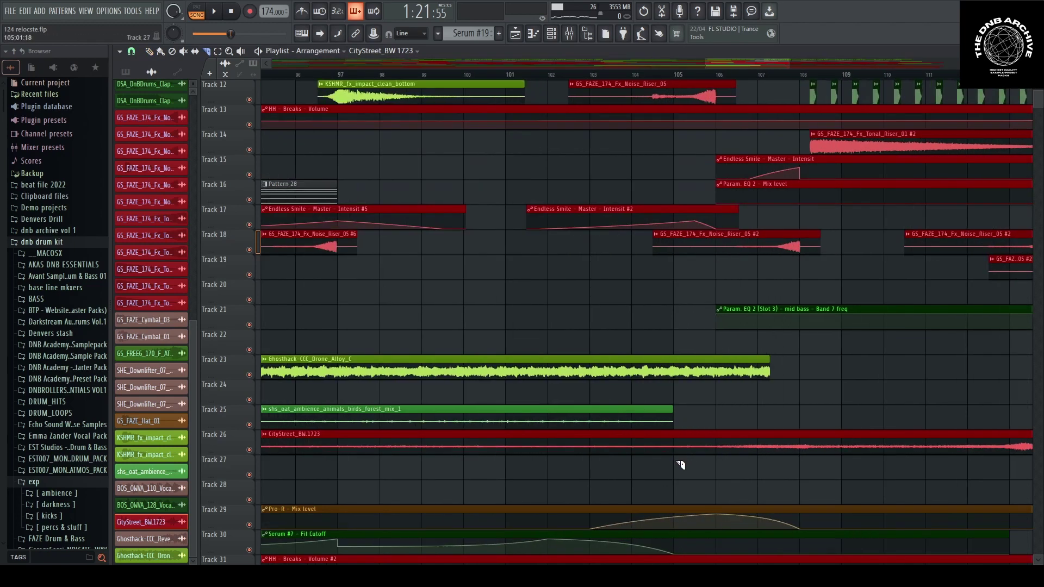
scroll(689, 445, "down", 4, "ctrl")
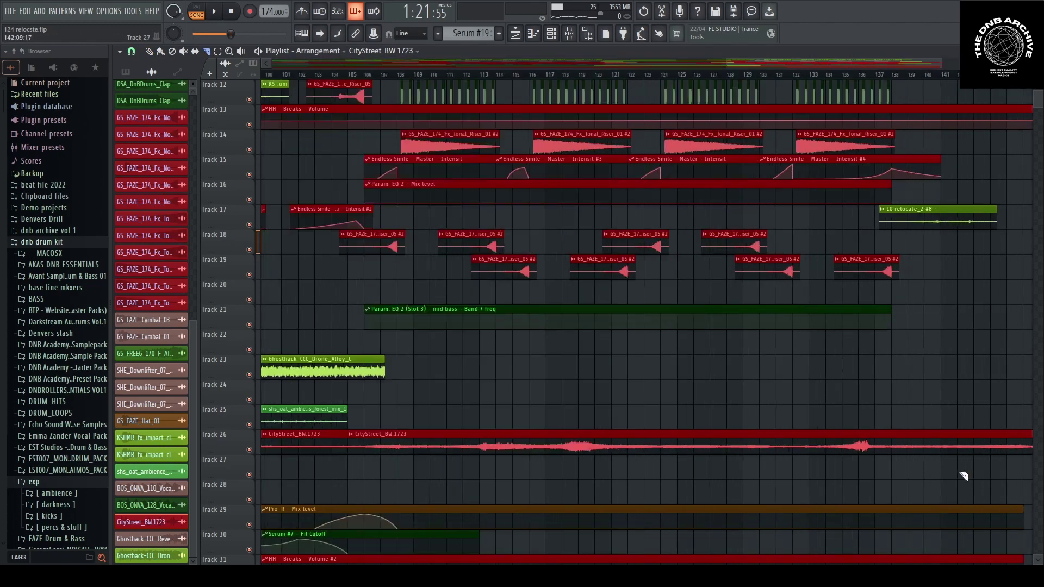
right_click(830, 446)
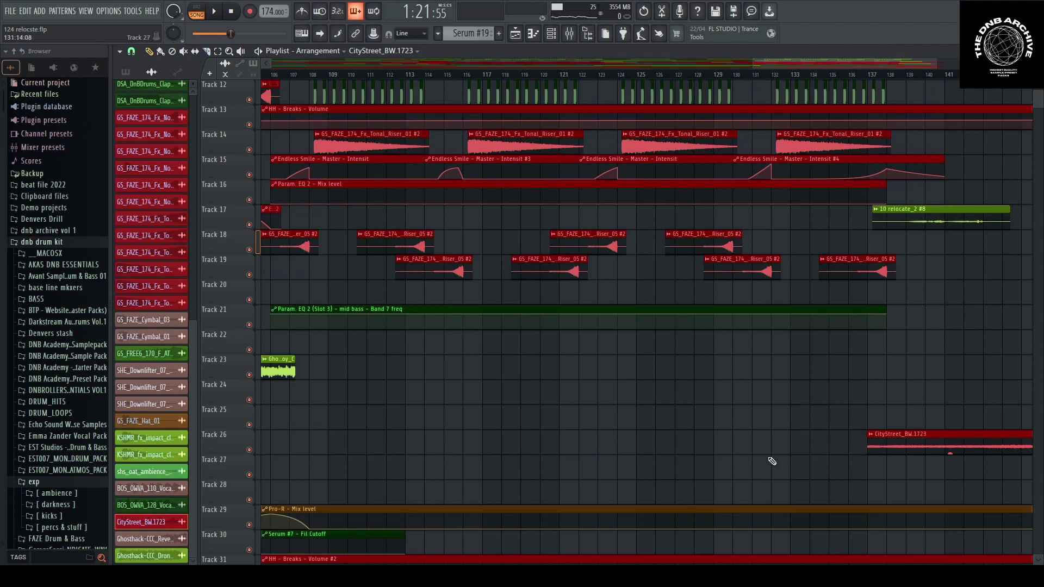
Play the first drop without the street ambience and review the full arrangement across the tracks
scroll(739, 435, "down", 5, "ctrl")
key("space")
scroll(543, 212, "down", 2, "ctrl")
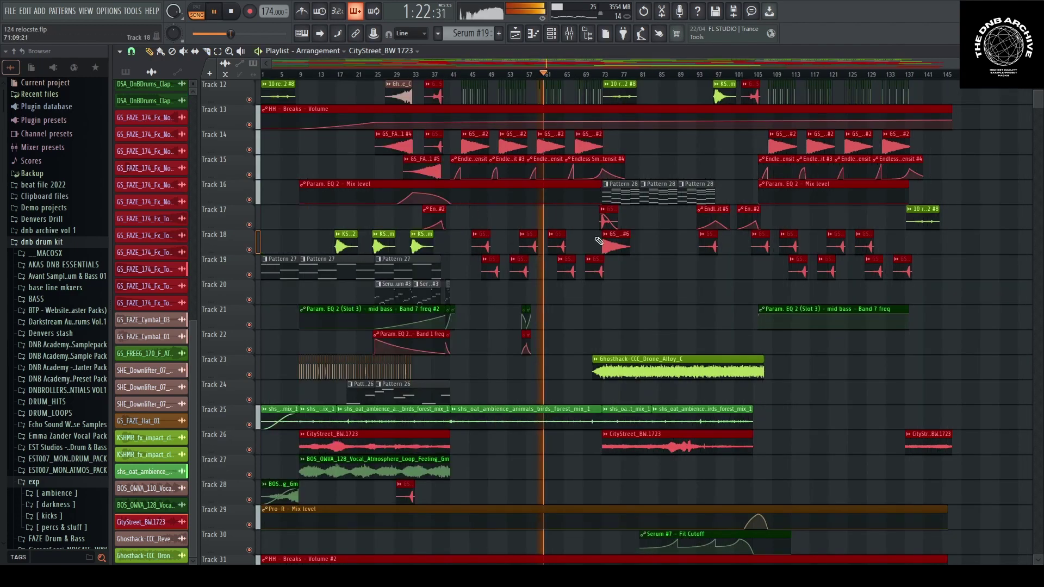
scroll(625, 242, "up", 2)
scroll(655, 258, "down", 2)
scroll(668, 267, "up", 3)
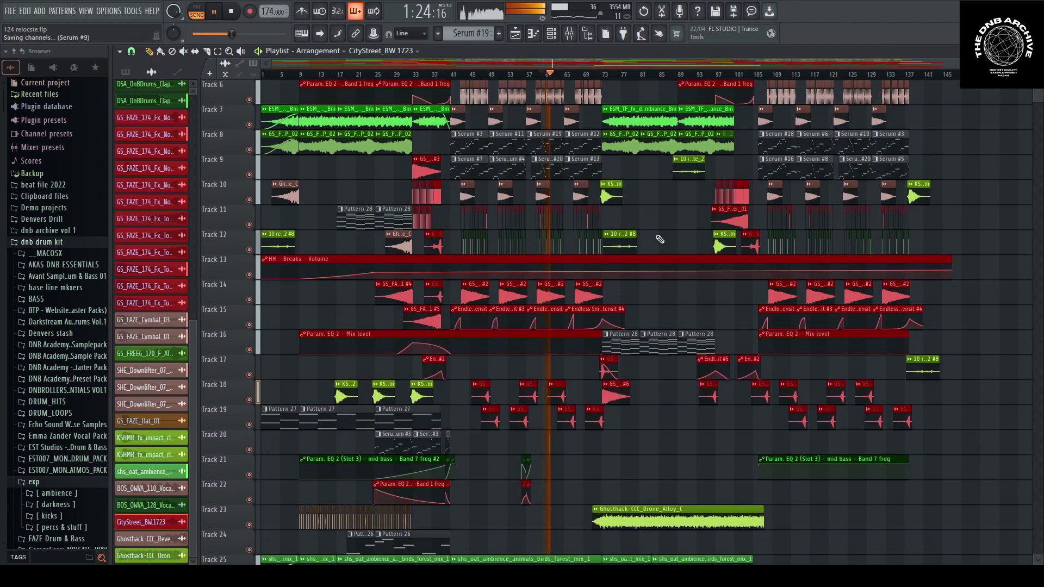
Undo the slicing and deletions that removed the CityStreet_BW.1723 ambience under both drops on Track 26
scroll(659, 239, "up", 3)
scroll(636, 293, "up", 2)
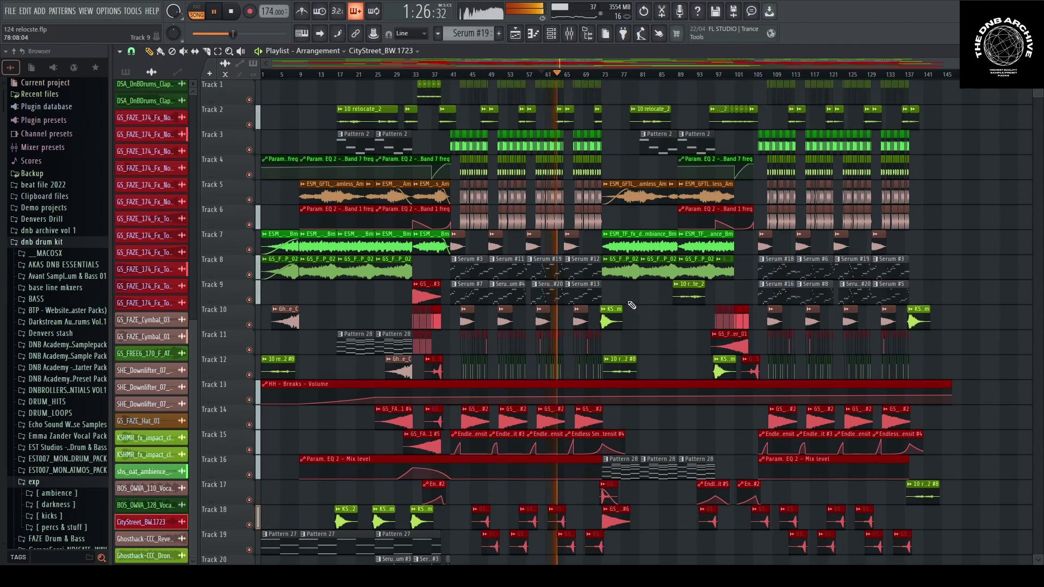
scroll(631, 301, "down", 8)
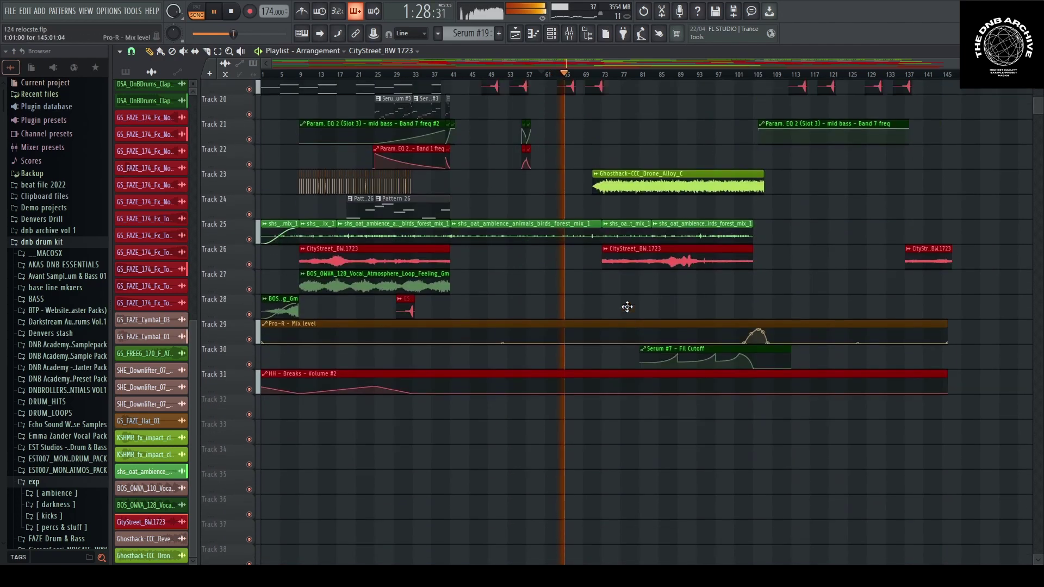
scroll(625, 306, "up", 2)
key("ctrl+z")
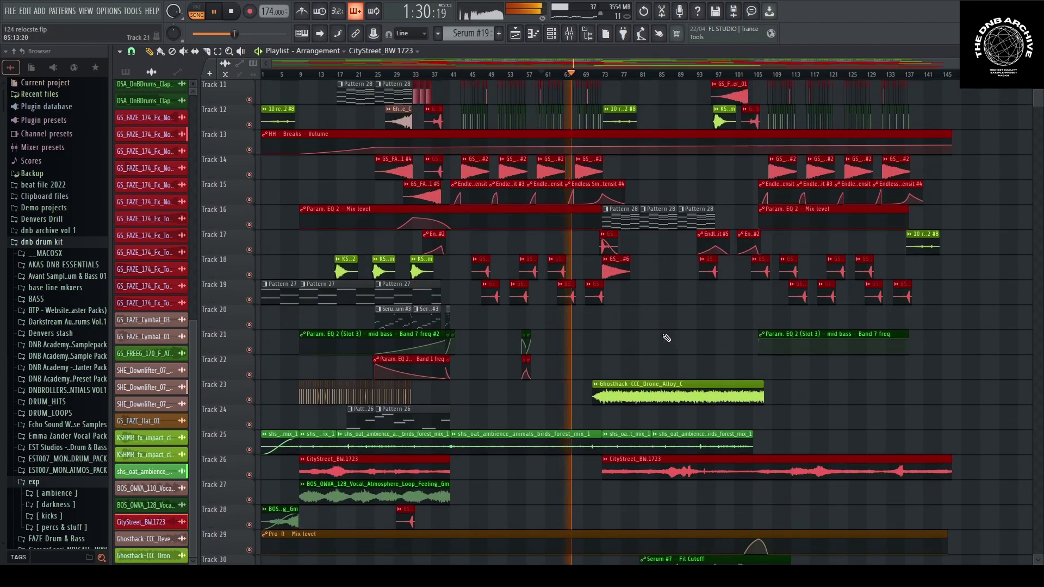
key("ctrl+z")
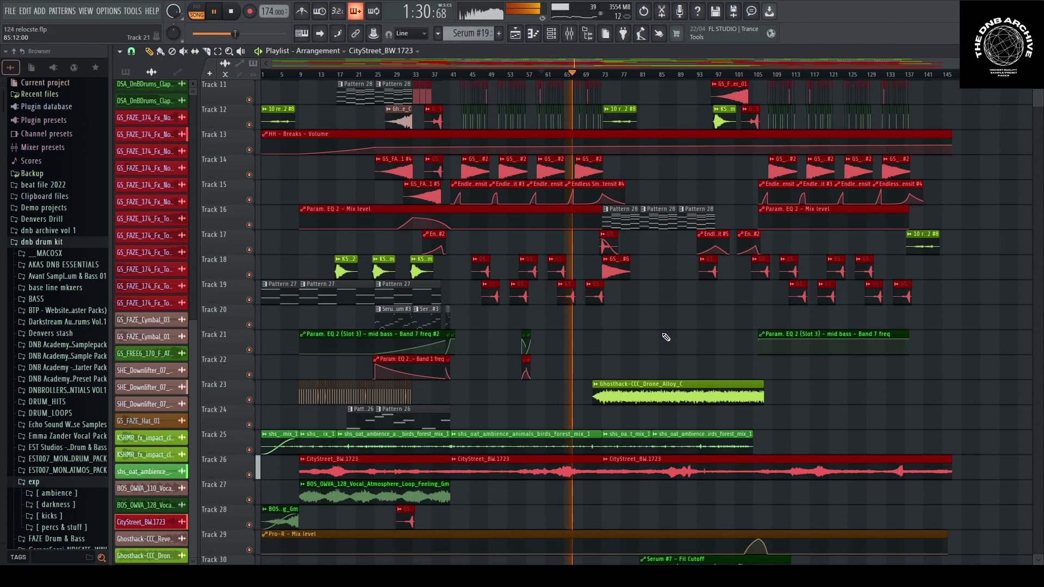
Replay the end of the first drop with the street ambience and inspect the CityStreet_BW.1723 clip's sampler settings
left_click(560, 76)
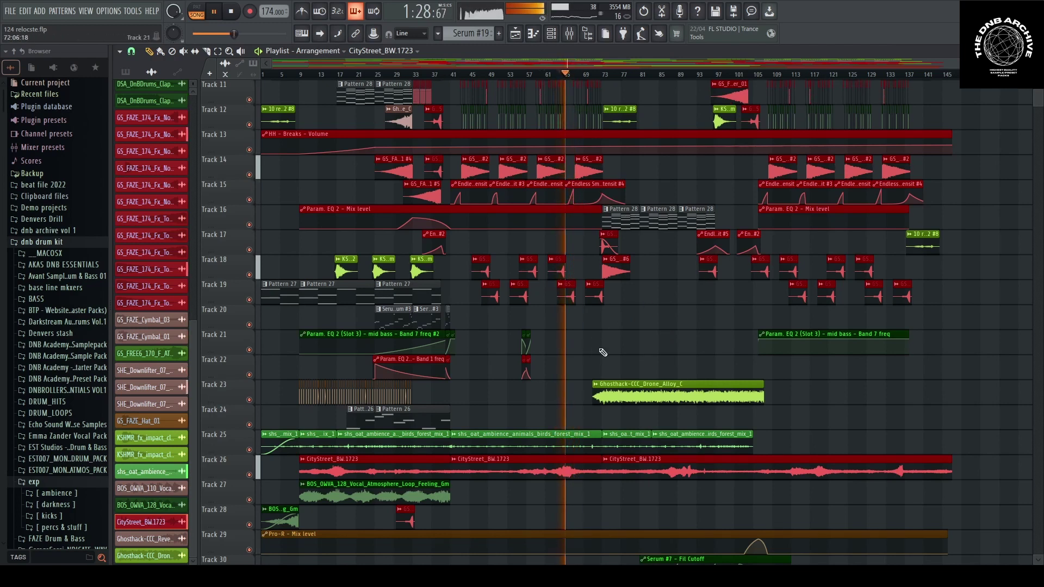
scroll(584, 387, "up", 4)
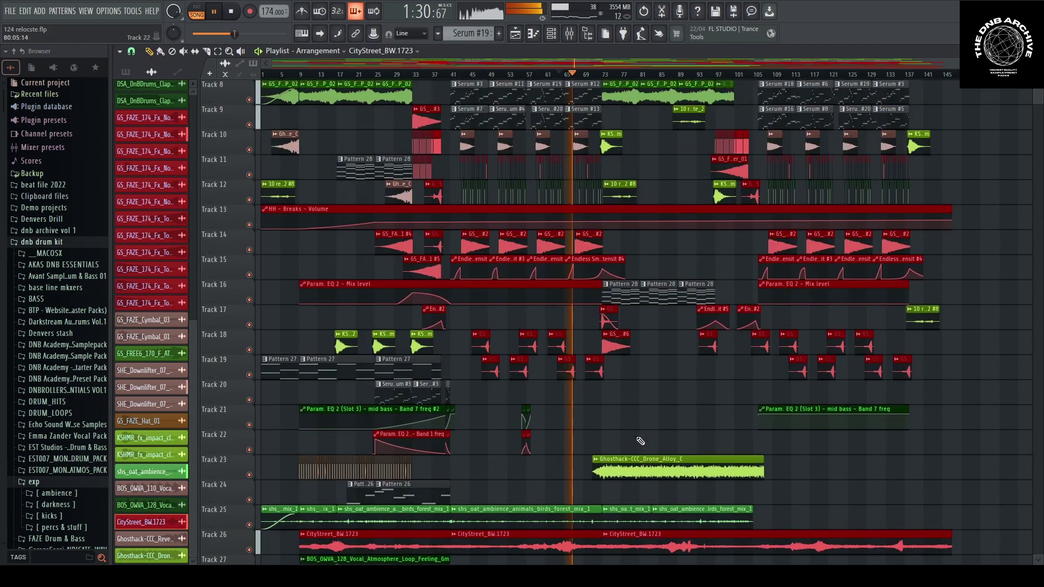
scroll(567, 427, "down", 7)
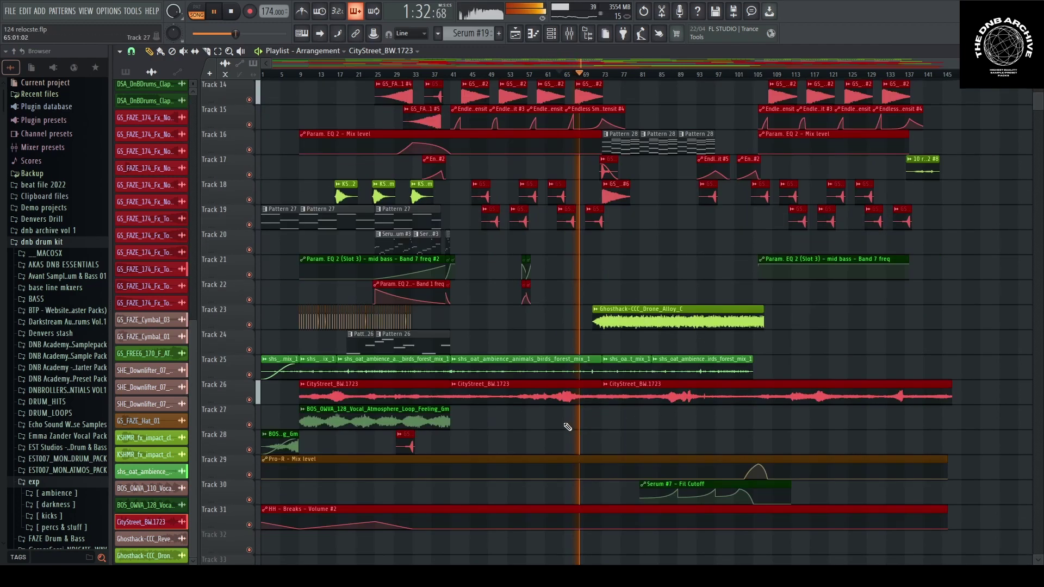
double_click(533, 395)
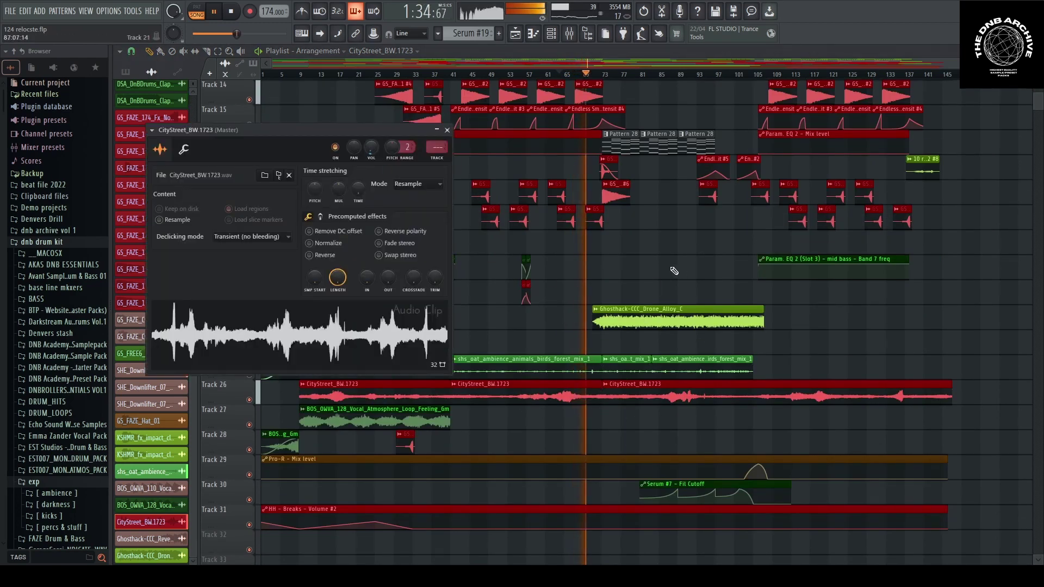
key("Escape")
scroll(679, 336, "up", 13)
key("space")
scroll(642, 308, "up", 3)
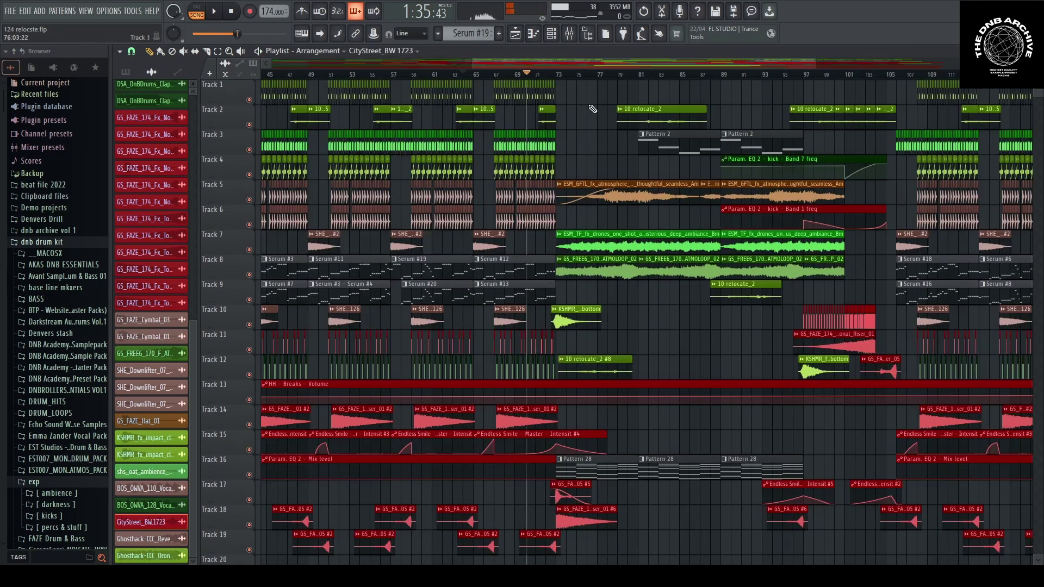
Play the breakdown between the drops from about bar 81 and review its layers down through the tracks
key("space")
scroll(641, 79, "down", 3)
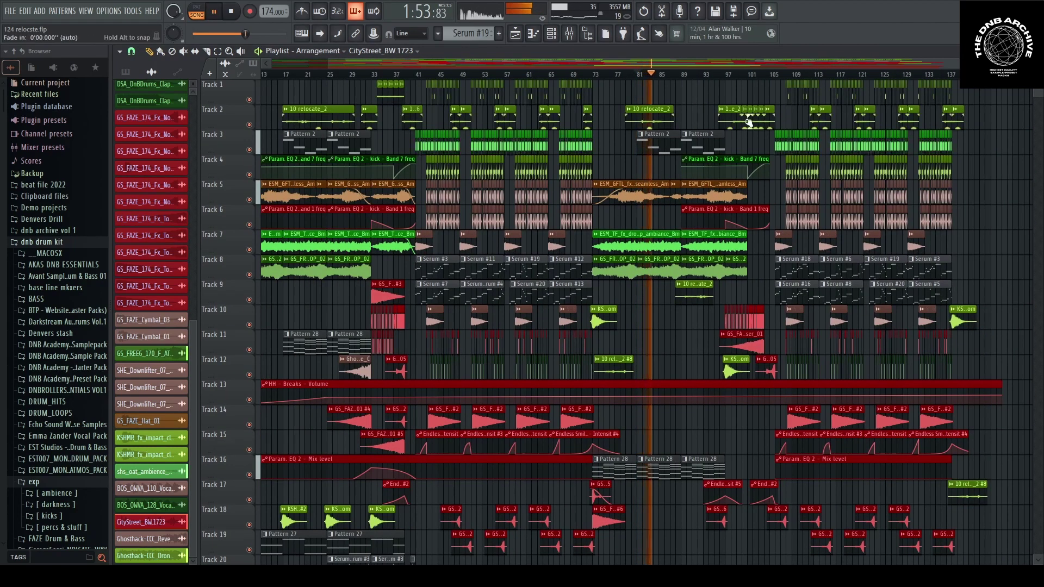
key("space")
scroll(672, 304, "up", 3)
scroll(689, 309, "down", 3)
scroll(719, 384, "down", 9)
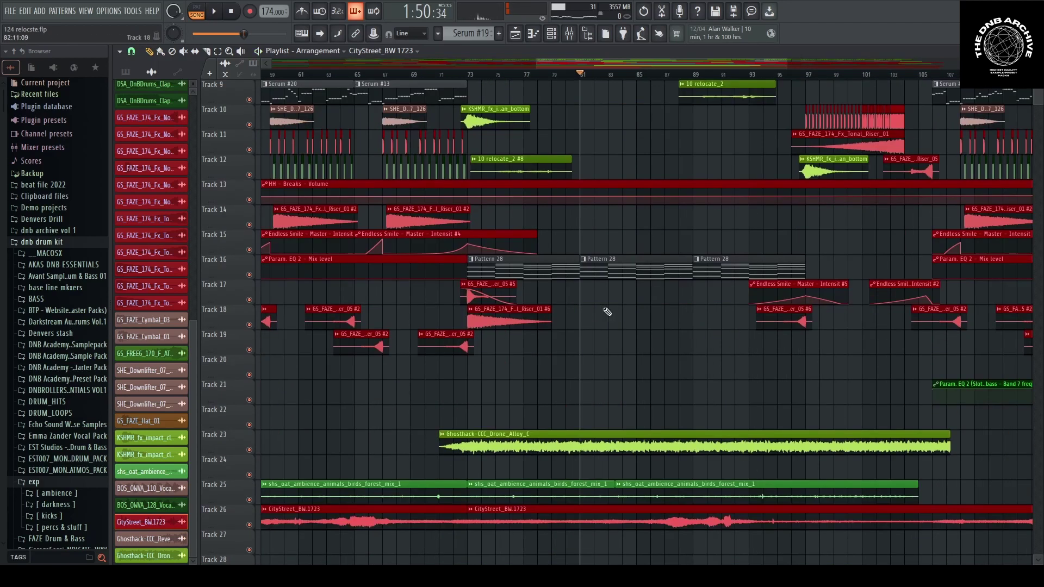
Inspect the Ghosthack-CCC_Drone_Alloy_C clip's settings and listen to it soloed on Track 23, then restore all tracks
double_click(509, 338)
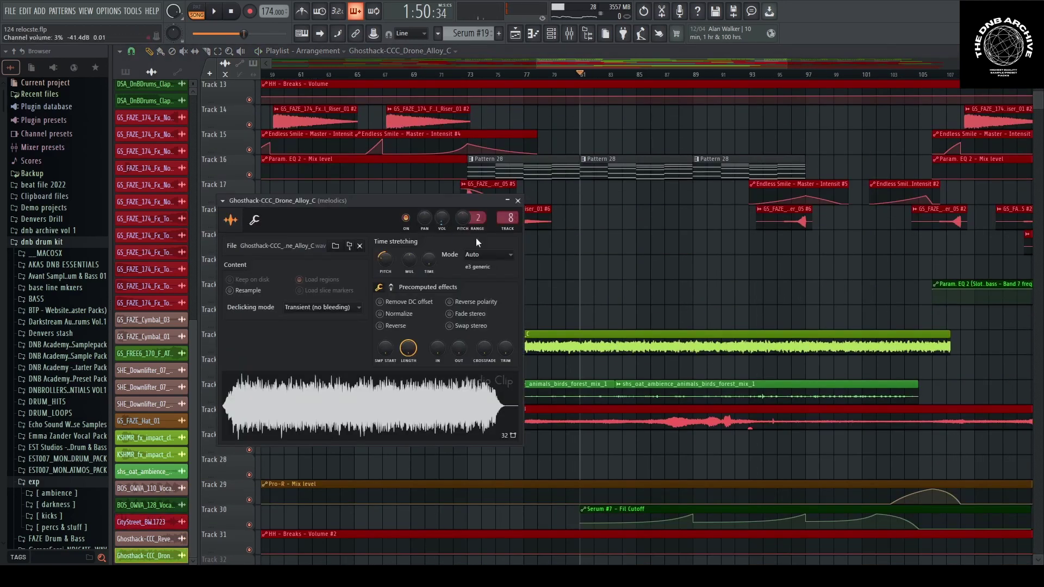
key("Escape")
right_click(250, 350)
key("space")
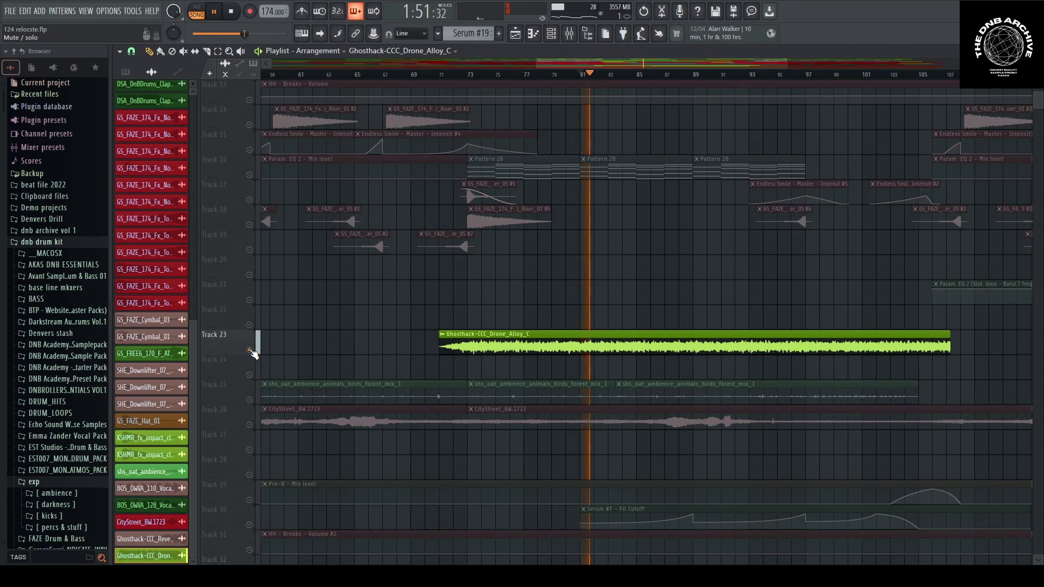
right_click(249, 350)
scroll(672, 389, "down", 3)
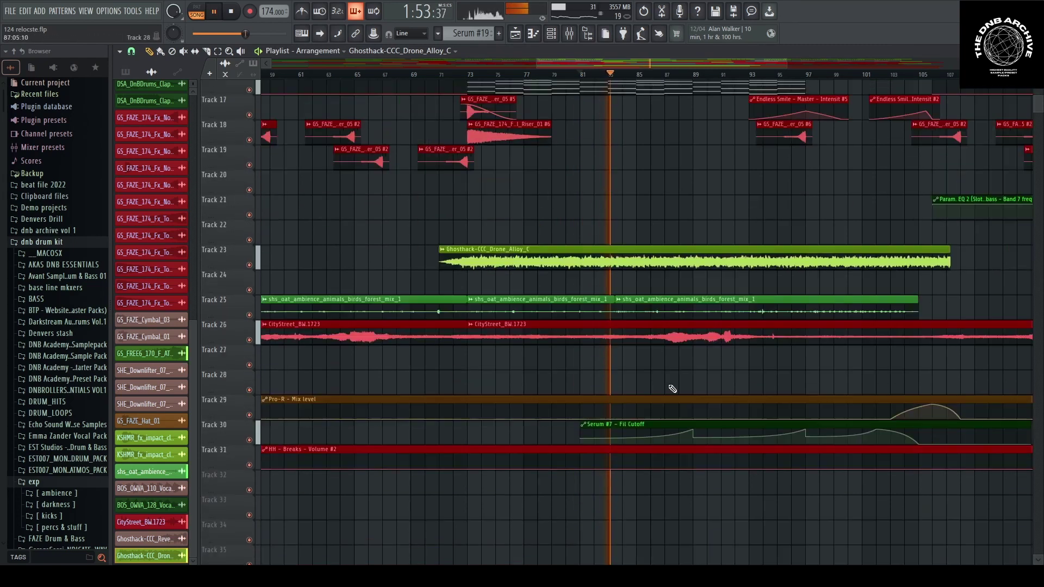
Stop playback and delete the Serum #7 - Fil Cutoff automation clip from Track 30
key("space")
right_click(676, 416)
scroll(663, 423, "down", 5)
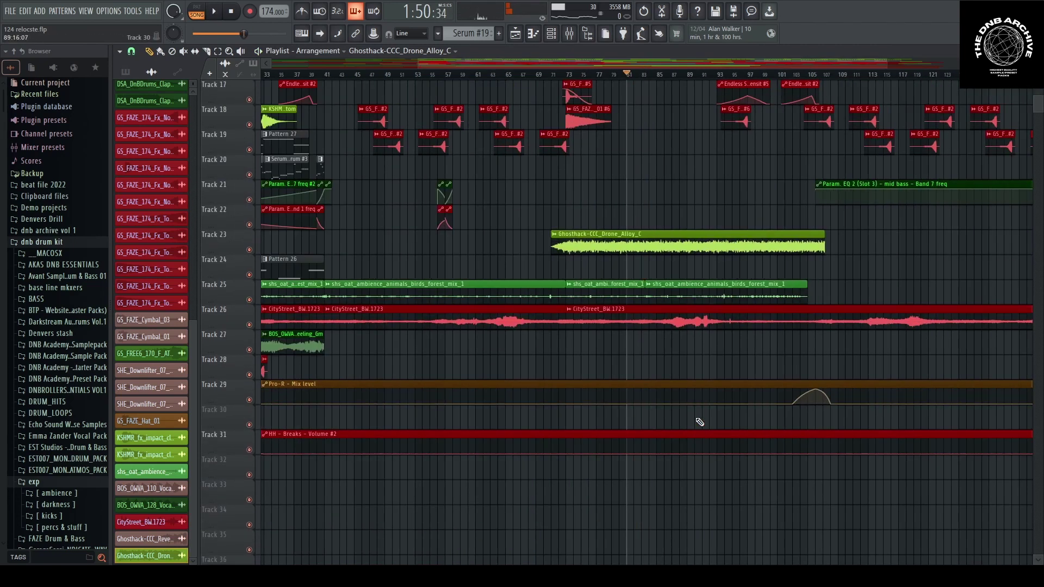
scroll(641, 351, "up", 4)
scroll(739, 300, "up", 5)
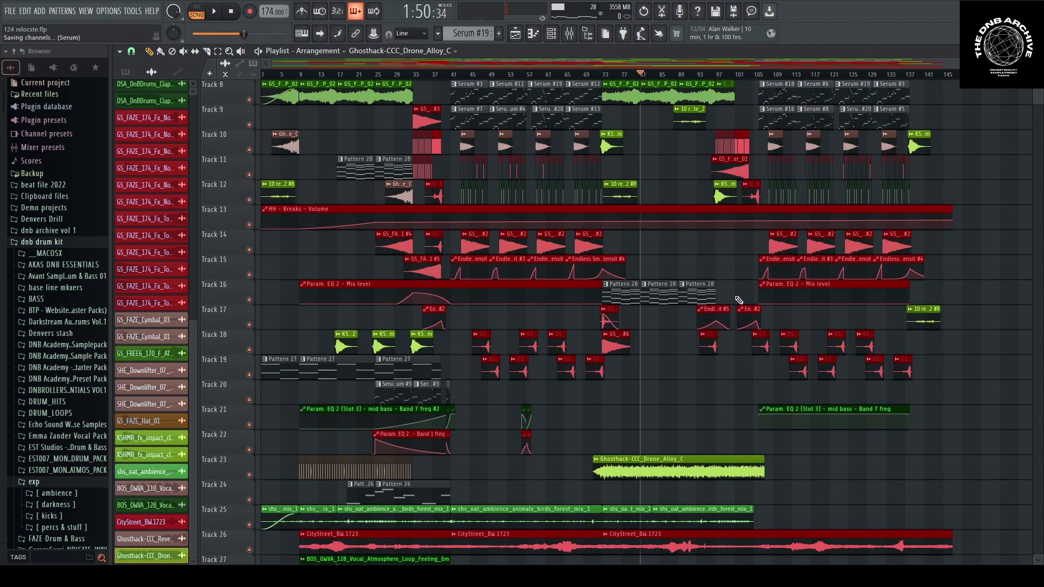
Play the transition into the second drop from bar 105 and review its layers
scroll(739, 270, "down", 6)
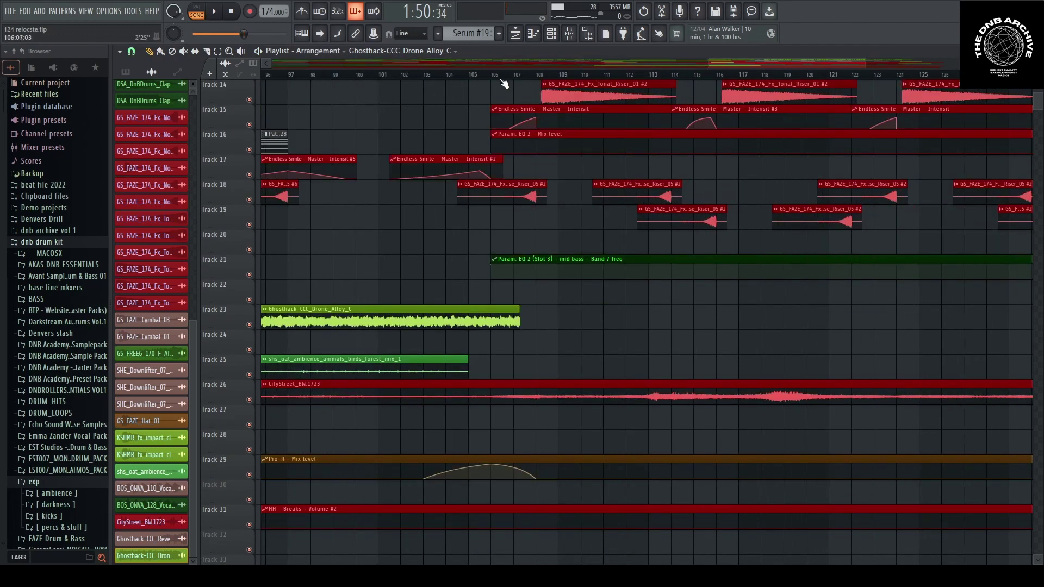
scroll(471, 76, "up", 2)
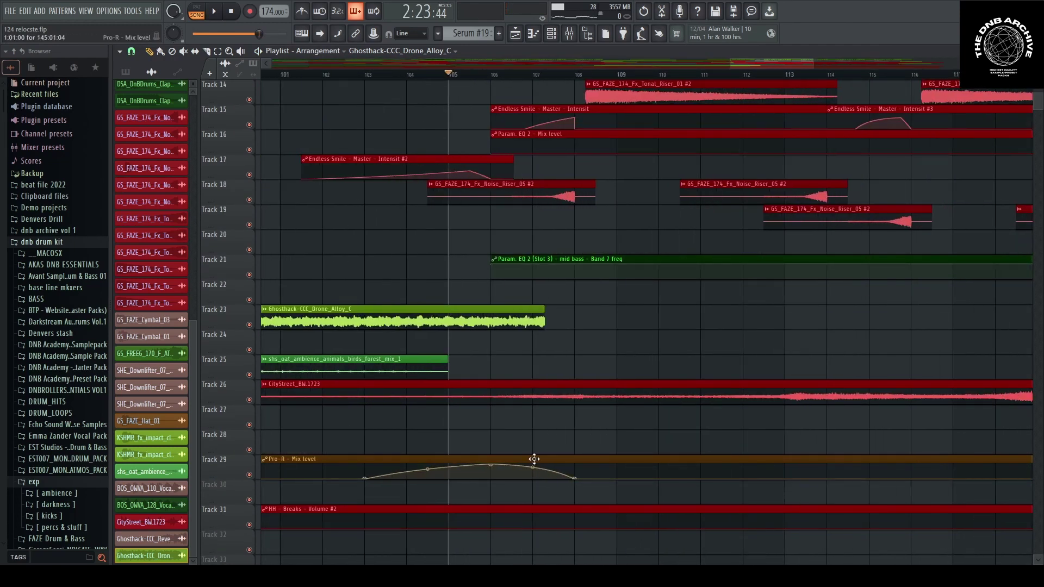
key("space")
scroll(490, 327, "up", 4)
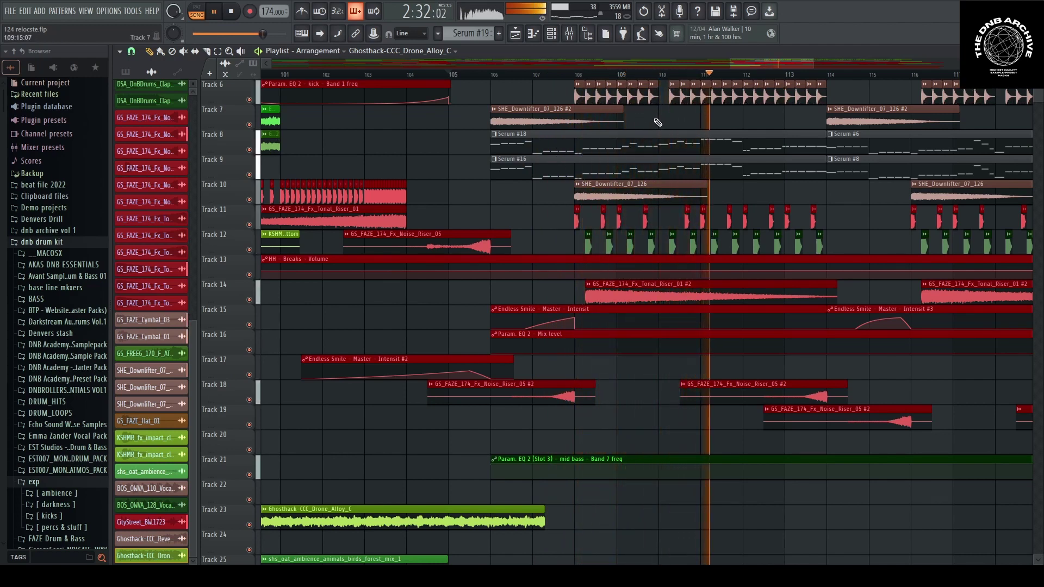
scroll(639, 136, "up", 1)
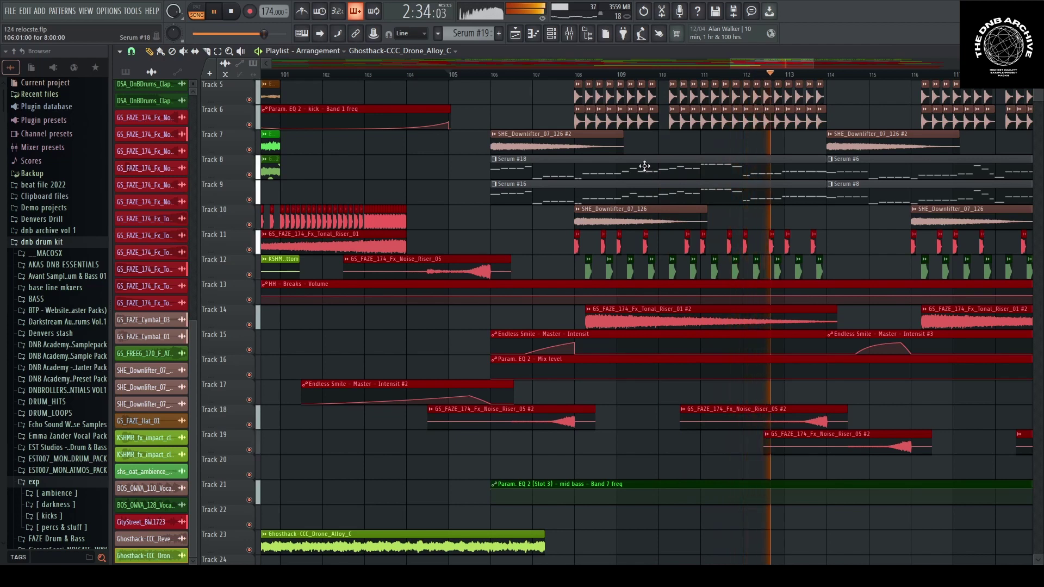
Select the Serum #18 pattern on Track 8 and check its channels in the channel rack
scroll(644, 165, "down", 2)
left_click(645, 164)
left_click(551, 33)
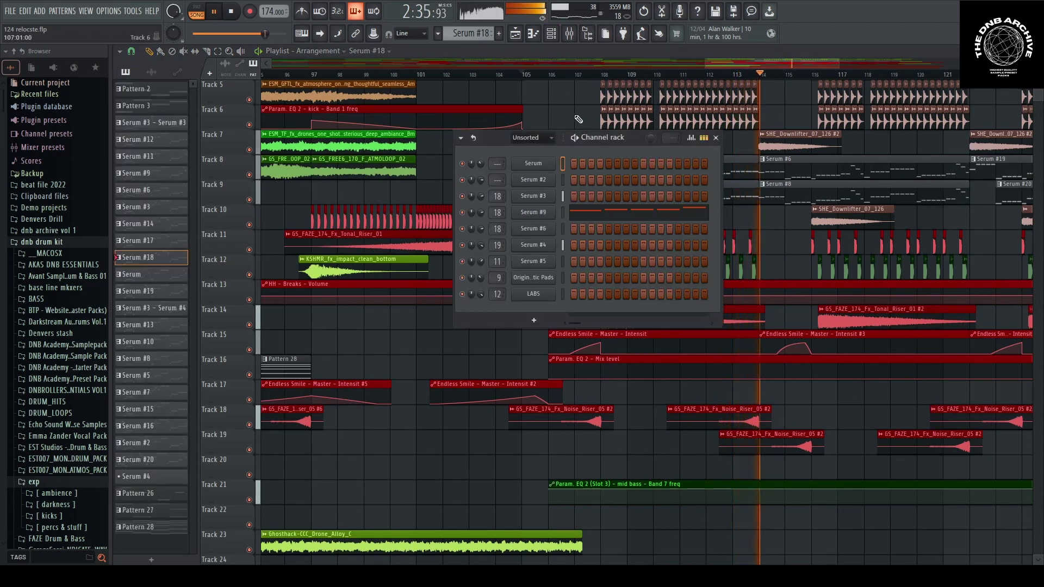
left_click(567, 112)
scroll(573, 115, "down", 2)
scroll(709, 318, "up", 4)
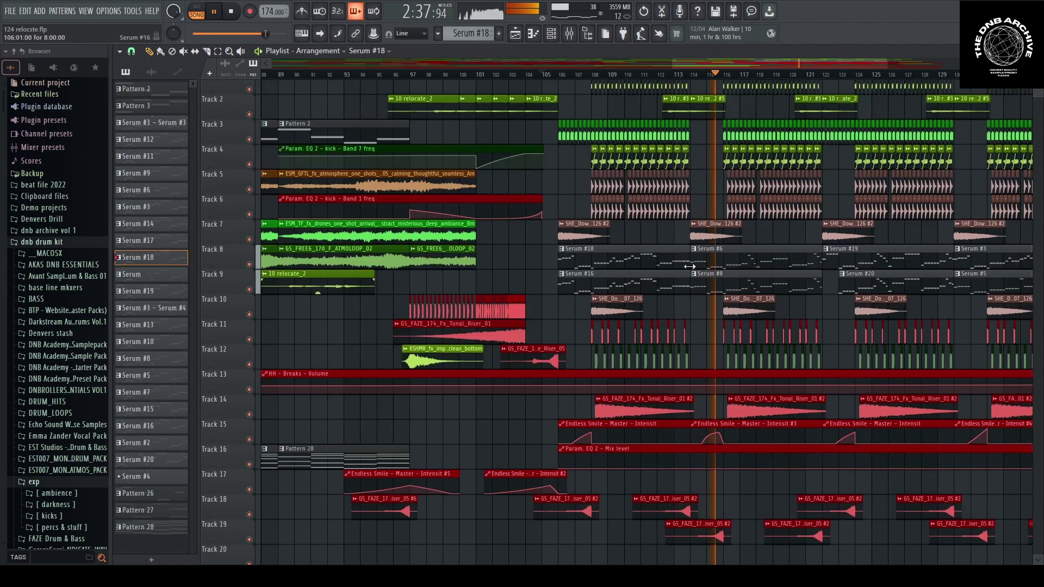
Replay the second drop from about bar 112, review its layers across the tracks, and stop playback
scroll(710, 319, "down", 2)
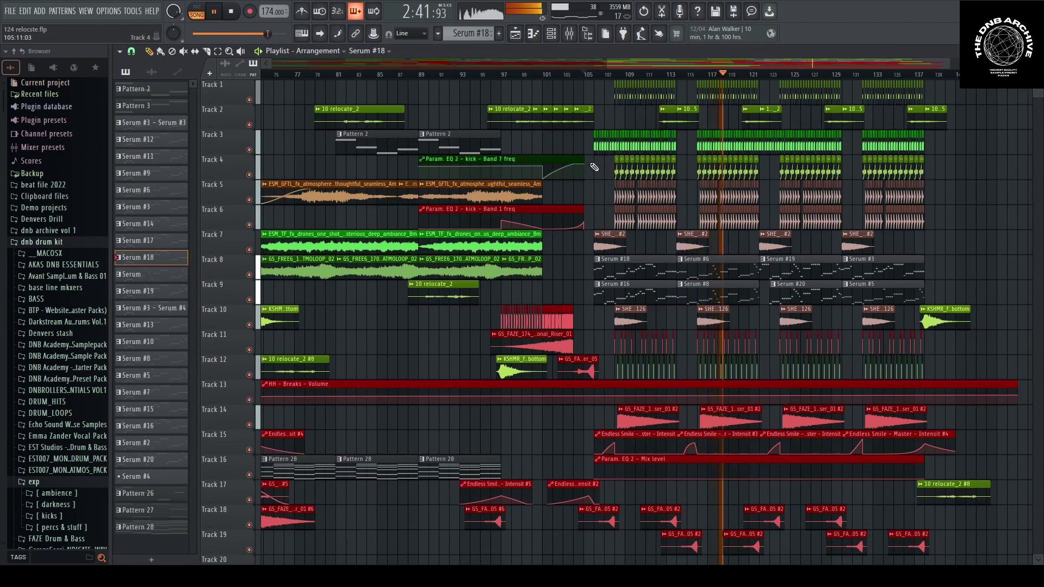
key("space")
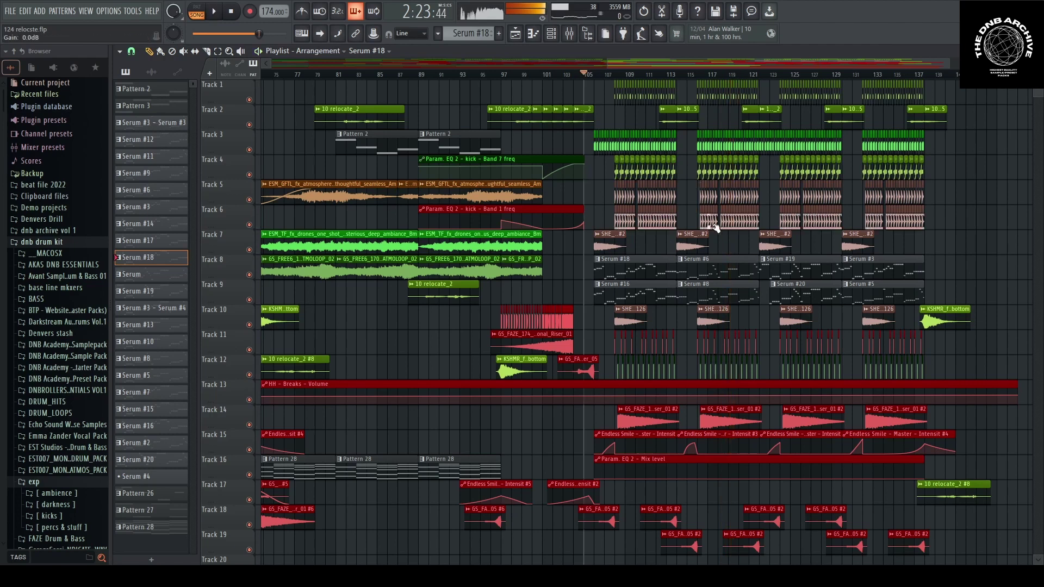
scroll(702, 232, "up", 5)
left_click(593, 74)
key("space")
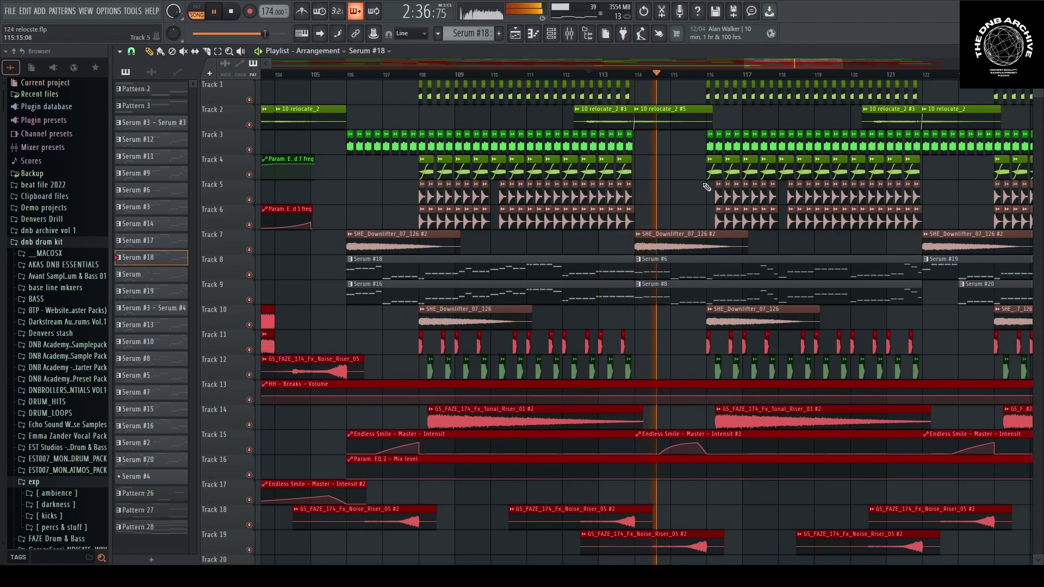
scroll(665, 223, "down", 4)
scroll(664, 224, "down", 3)
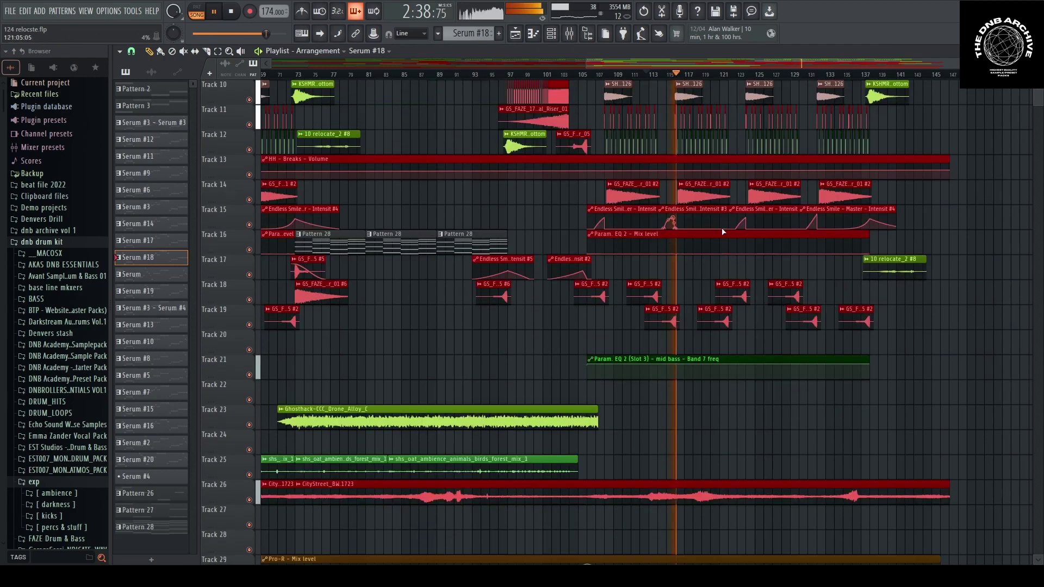
scroll(909, 259, "down", 4)
key("space")
scroll(909, 259, "up", 6)
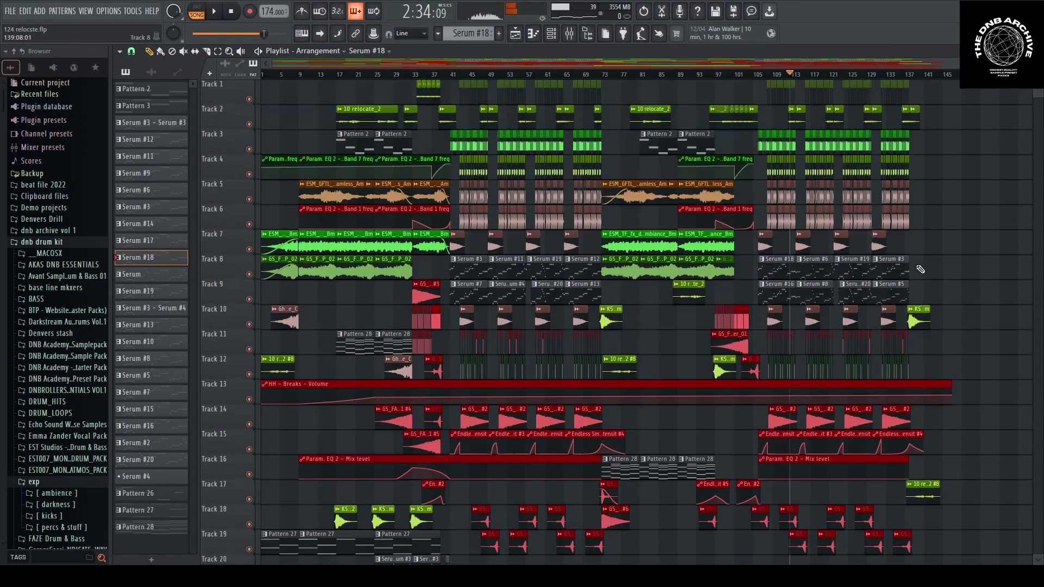
Open the OTT compressor on the mixer's Master track, set its depth to 19%, and close it
left_click(570, 35)
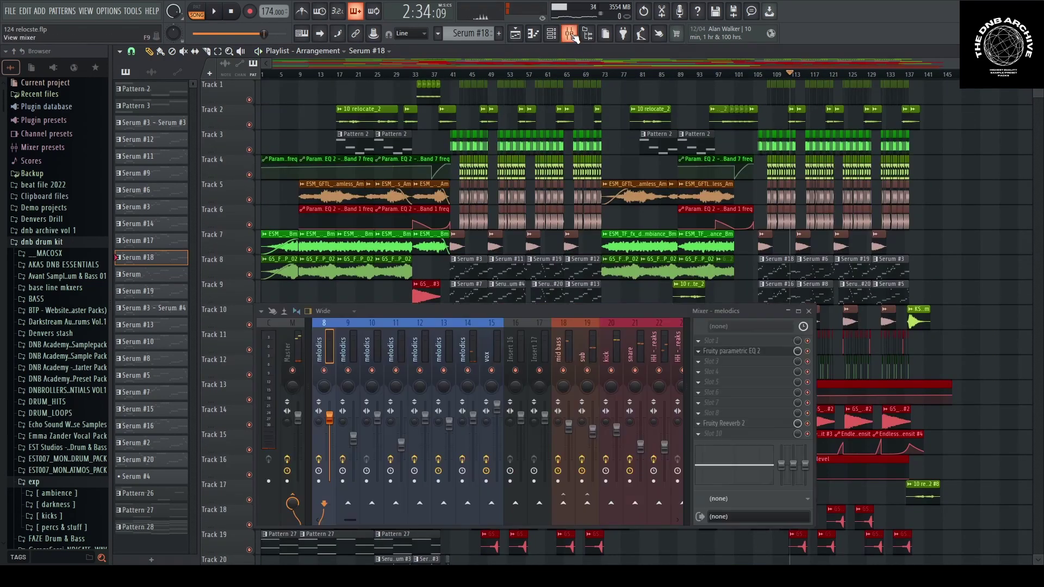
left_click_drag(569, 315, 512, 266)
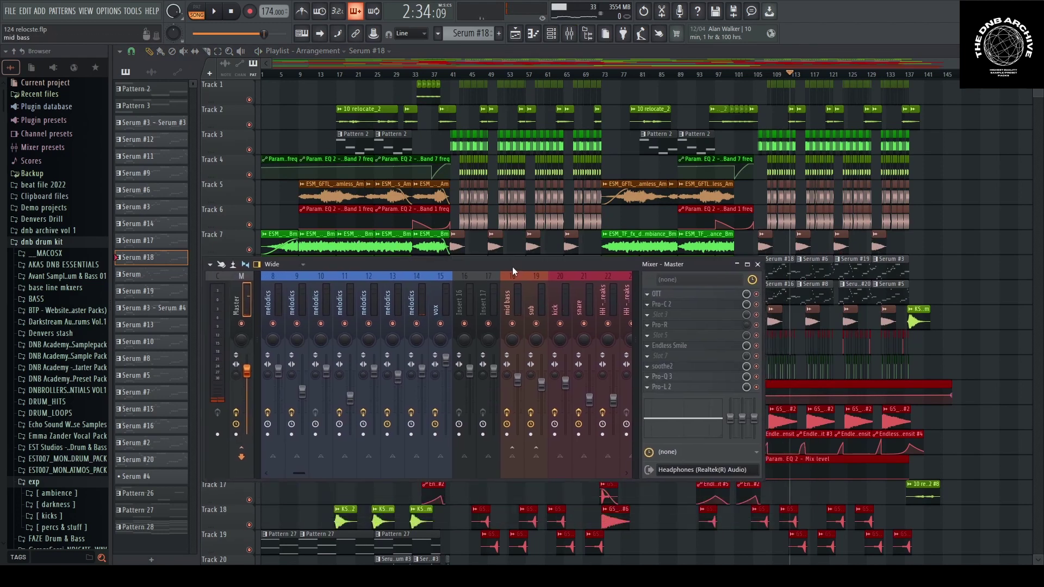
left_click(664, 296)
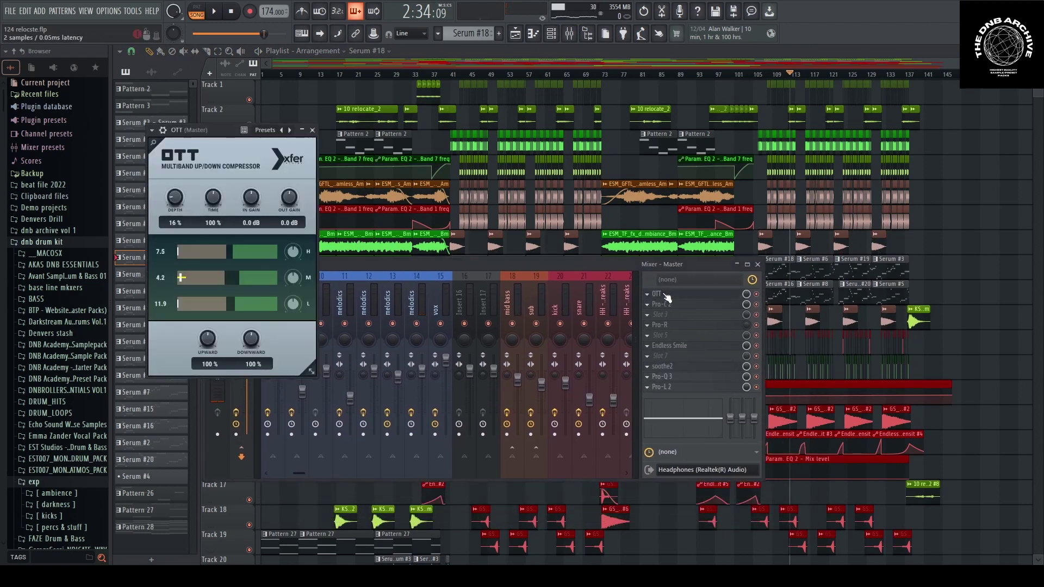
left_click_drag(221, 135, 270, 143)
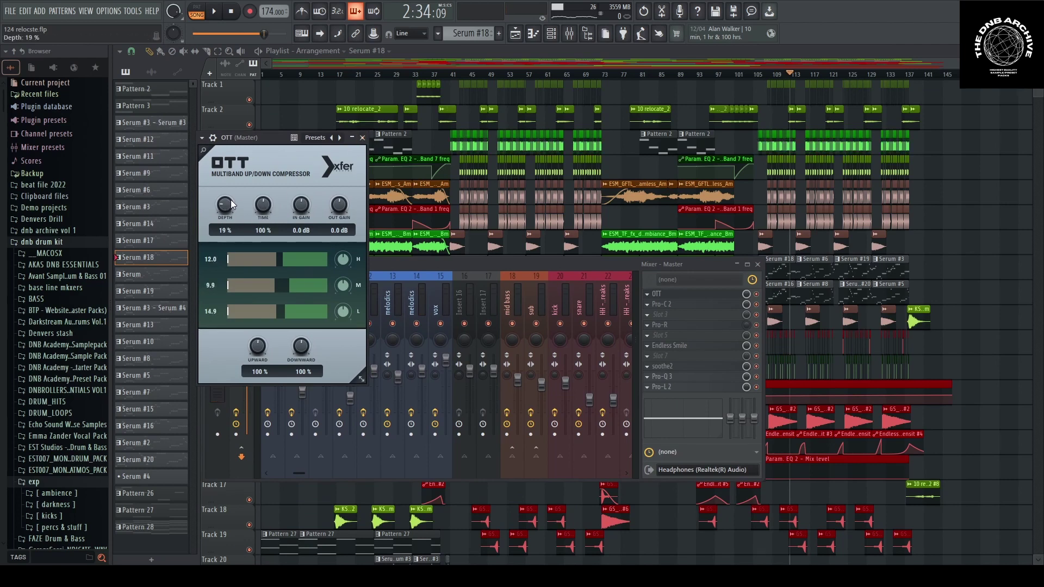
left_click(362, 137)
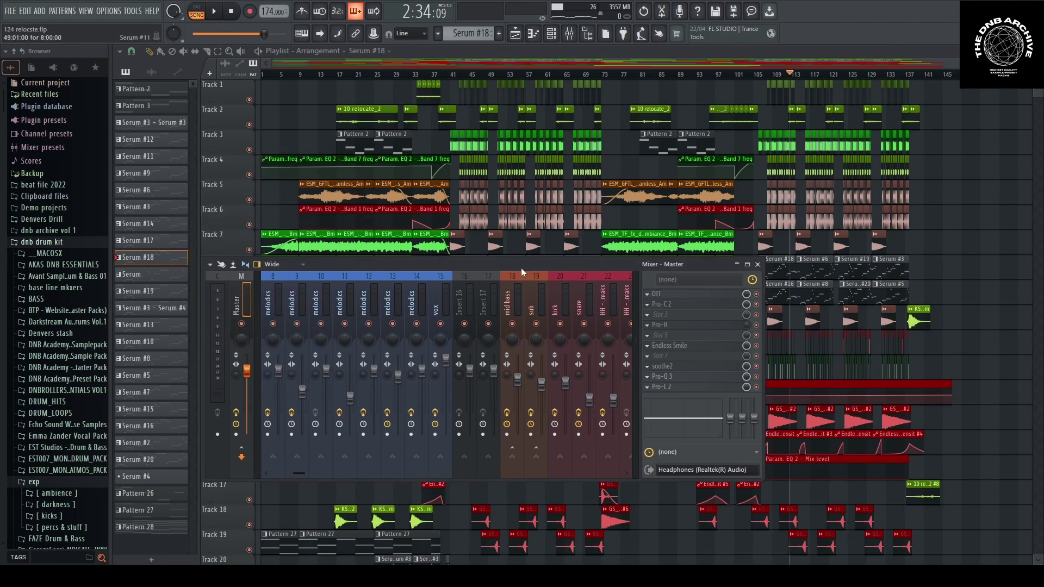
left_click(661, 296)
left_click(362, 138)
Inspect the Pro-C 2 compressor on the Master track, including its EDM Mega Mid Control preset, and close it
left_click(661, 304)
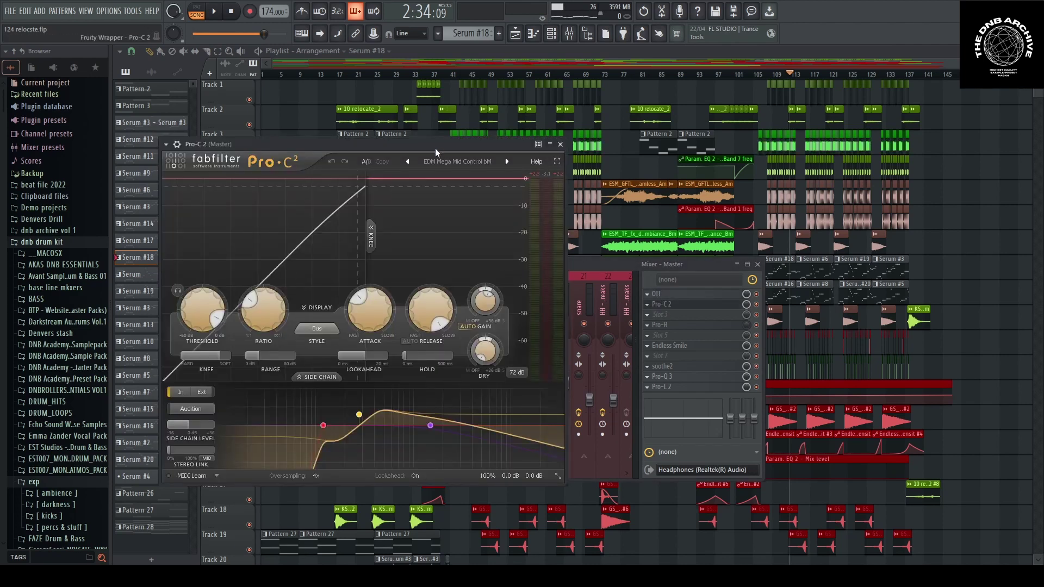
left_click_drag(455, 143, 617, 161)
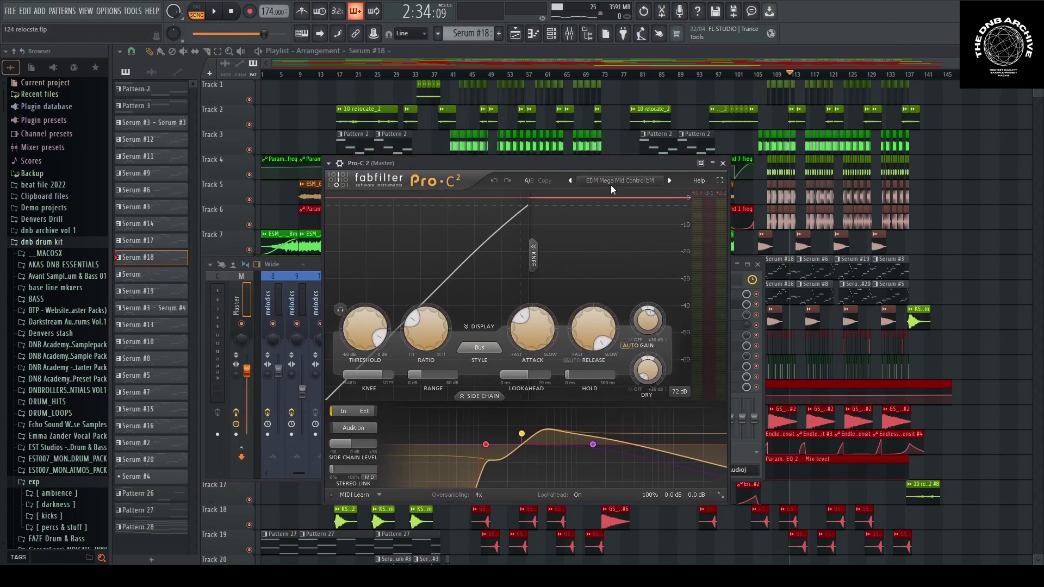
left_click(722, 163)
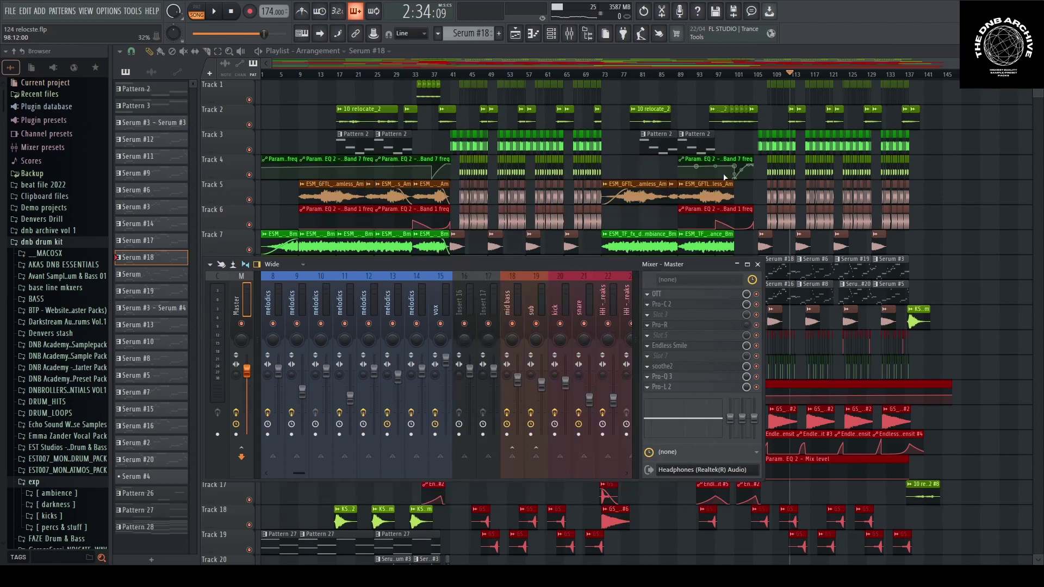
Inspect the Pro-C 2, Pro-R and Endless Smile effects on the Master track, closing each one
left_click(683, 305)
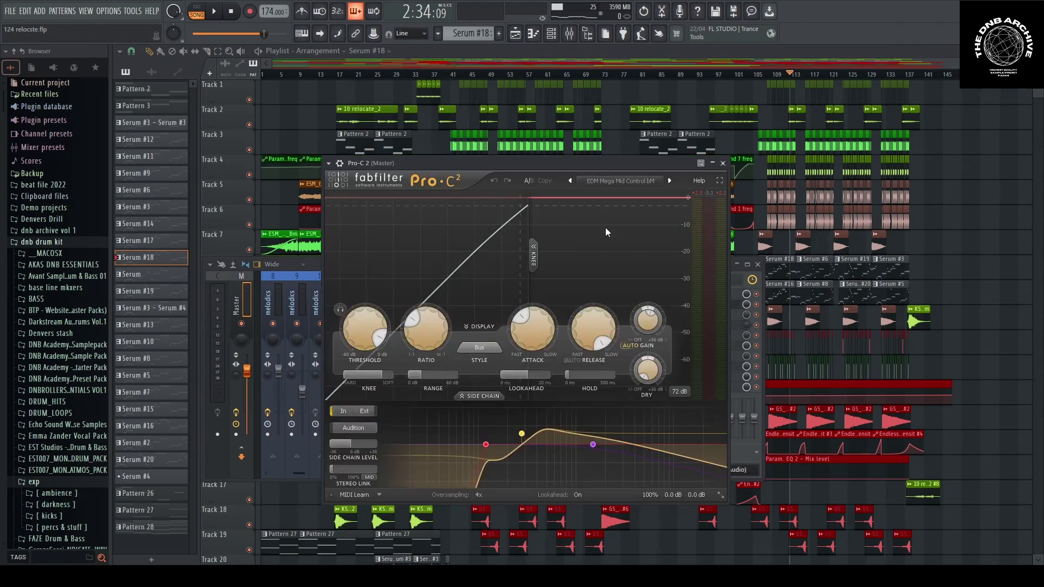
left_click(722, 164)
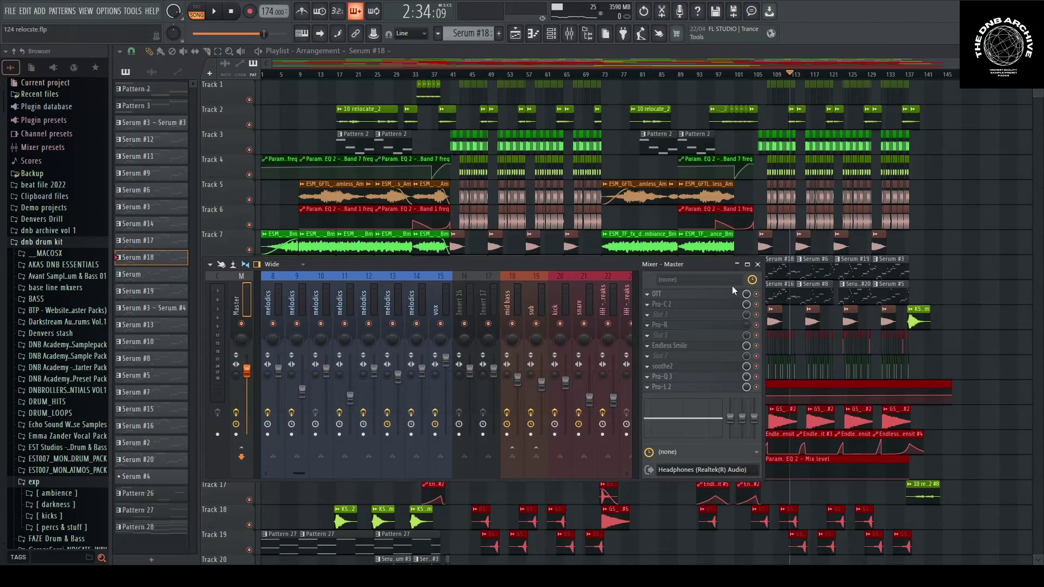
left_click(681, 325)
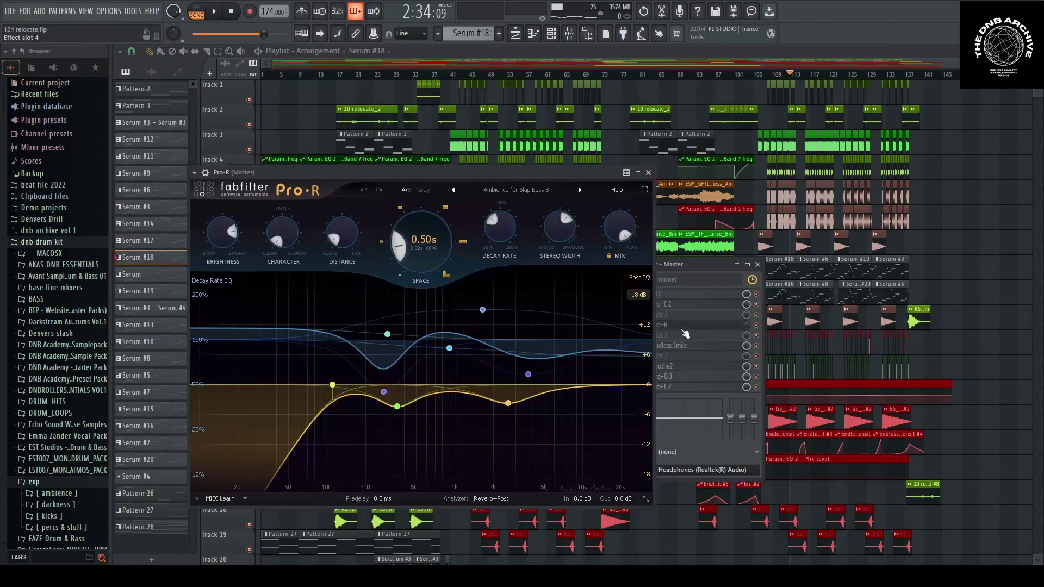
left_click(648, 173)
left_click(719, 346)
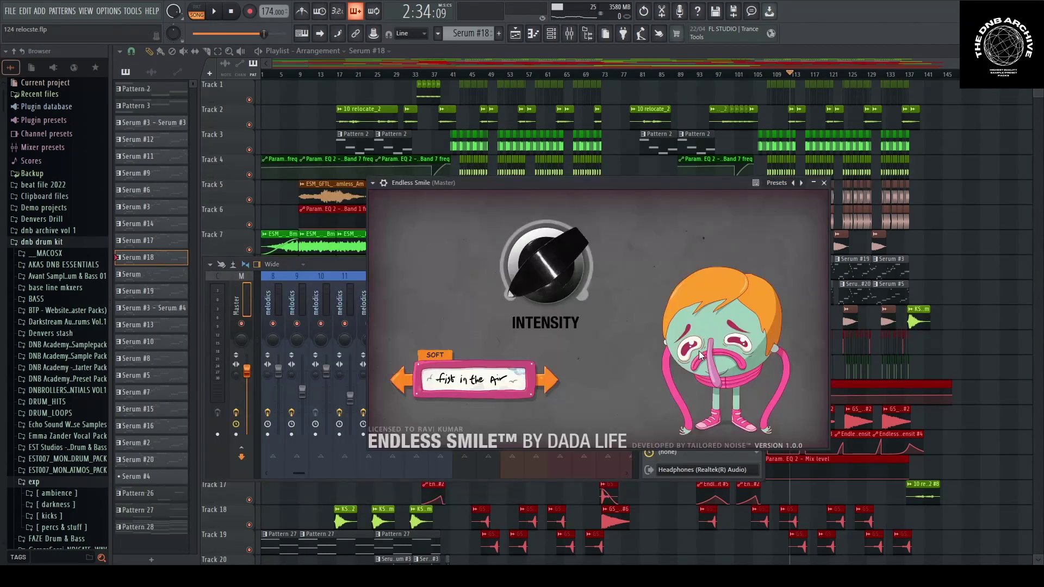
left_click(830, 184)
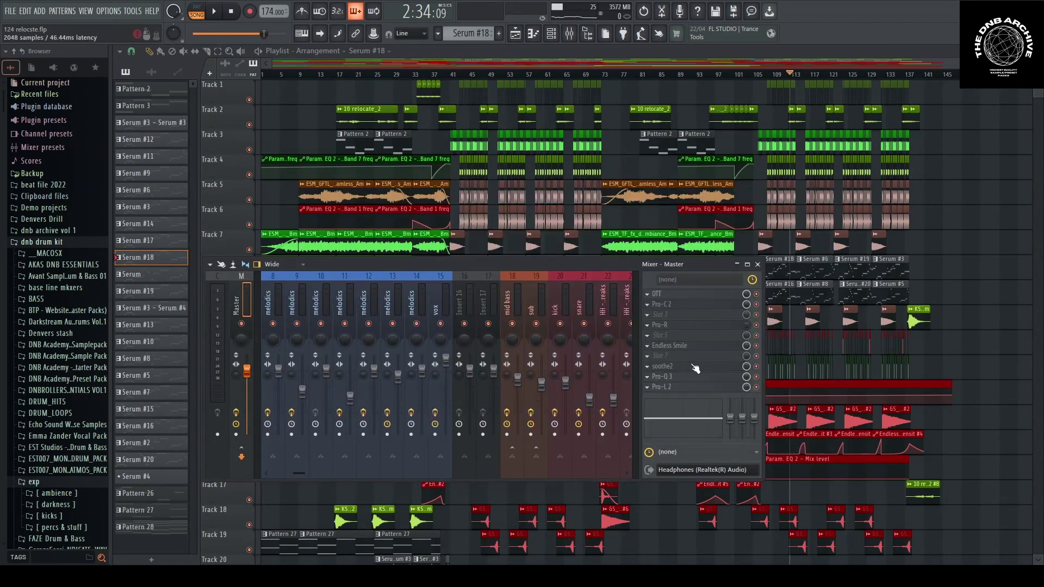
Open soothe2 on the Master track, set its depth to 3.3, and close it
left_click(694, 368)
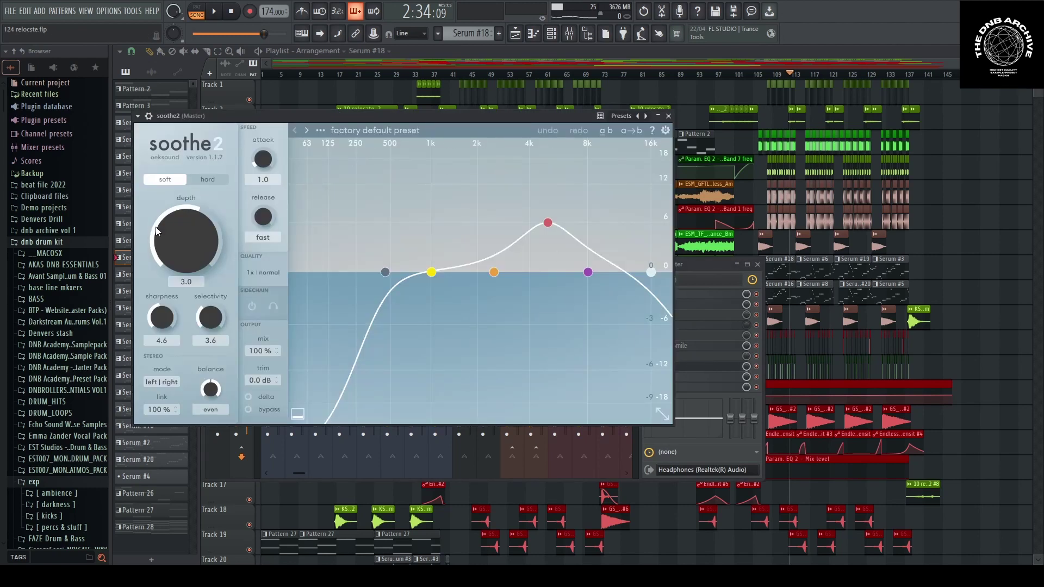
scroll(183, 234, "up", 7)
left_click(668, 116)
Recheck Endless Smile's intensity on the Master track with a brief playback, and close the effect
left_click(683, 350)
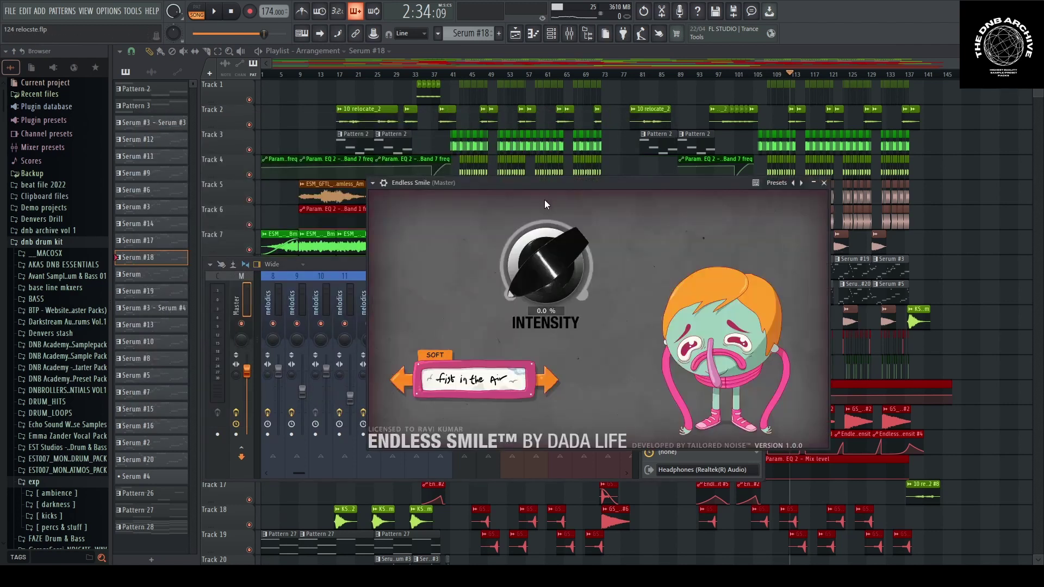
key("space")
key("space")
left_click(824, 183)
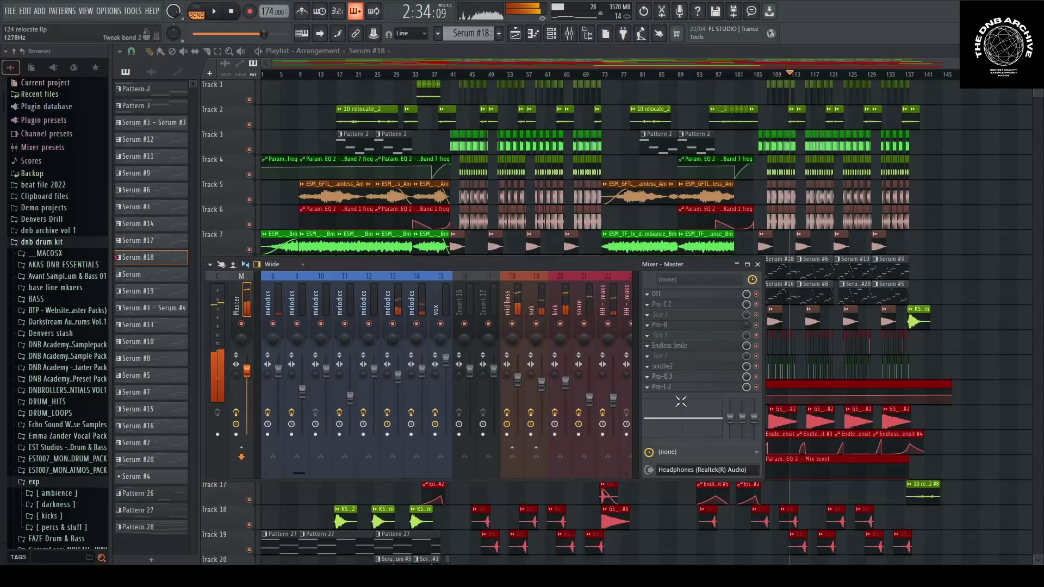
Audition soothe2's resonance reduction on the Master track while the second drop plays, close the effect, and stop playback
left_click(678, 368)
key("space")
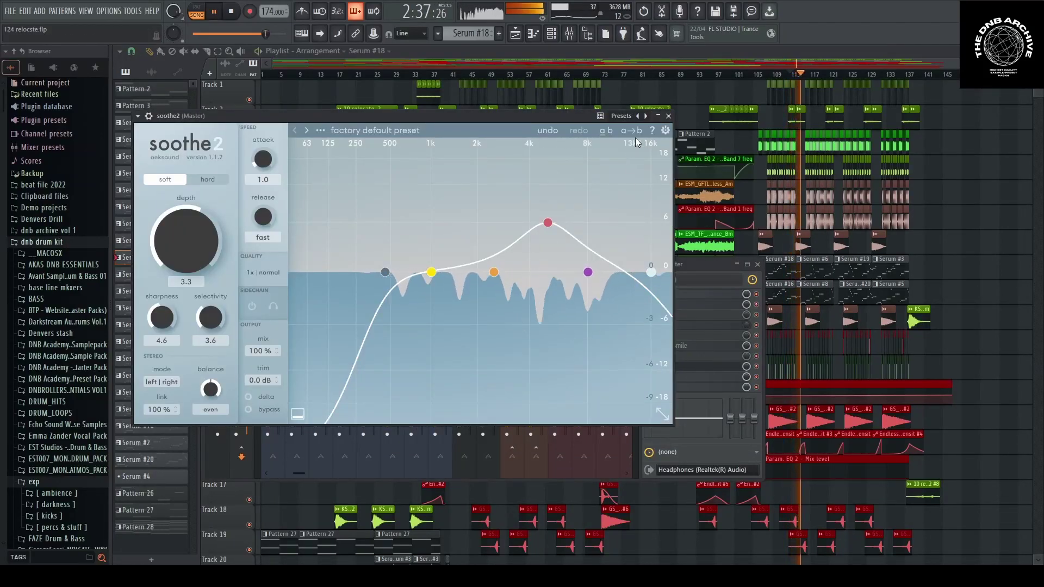
left_click(759, 374)
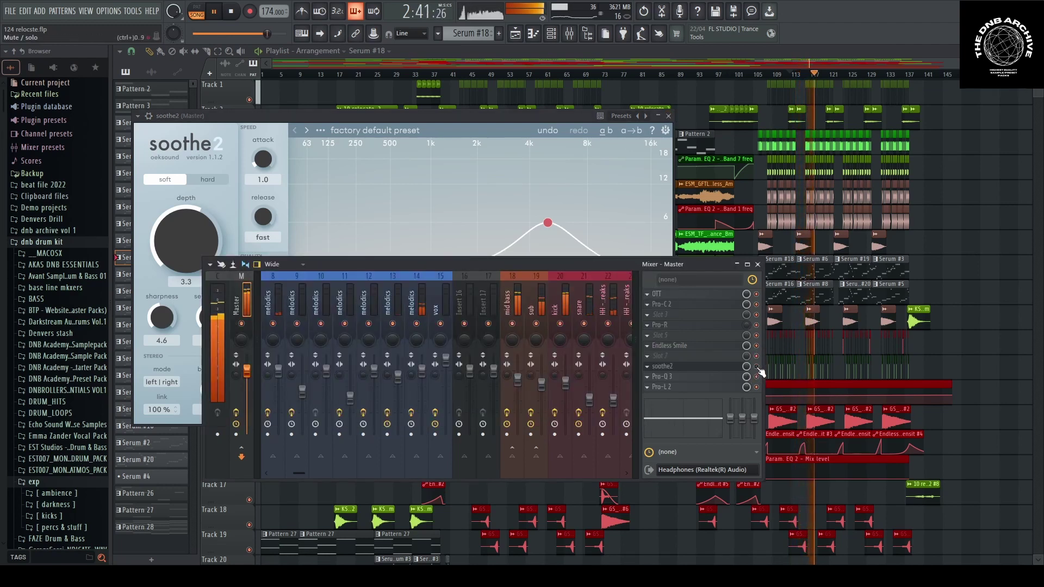
left_click(696, 367)
left_click(697, 368)
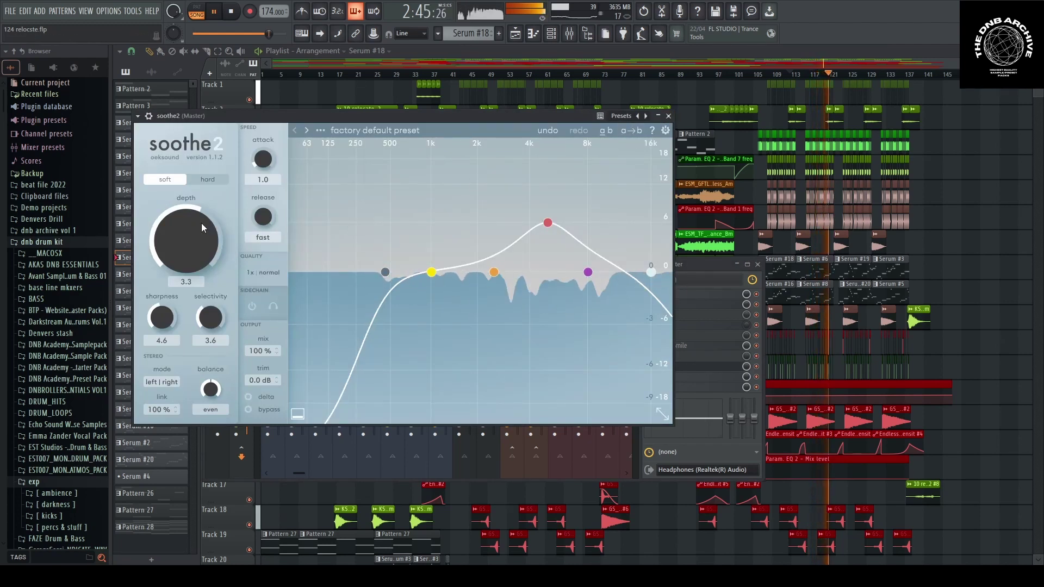
left_click_drag(201, 223, 208, 229)
left_click(668, 116)
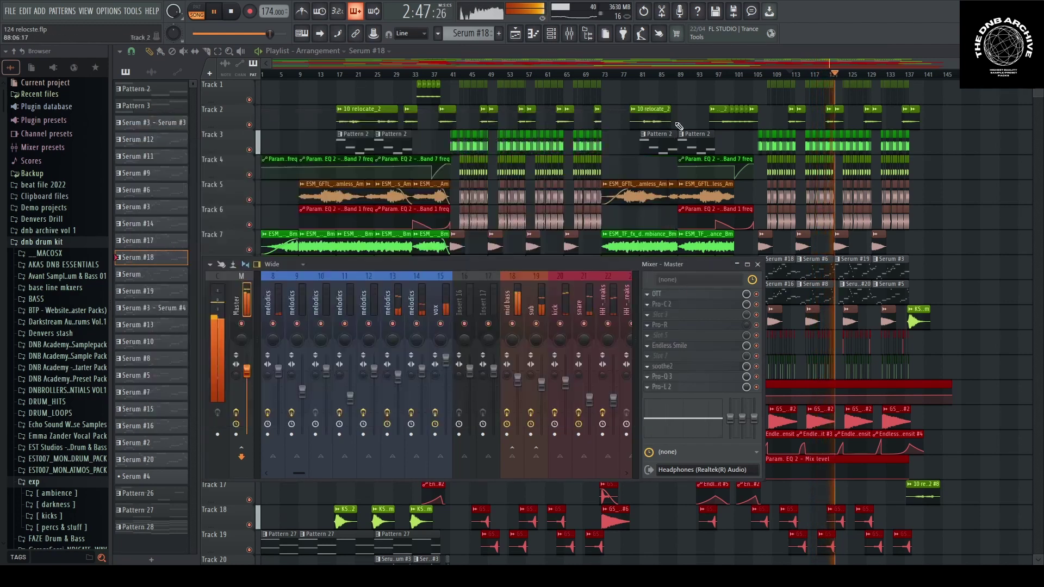
key("space")
Examine the low-cut curve and spectrum in the Master track's Pro-Q 3 while playing the drop, and close the effect
left_click(678, 376)
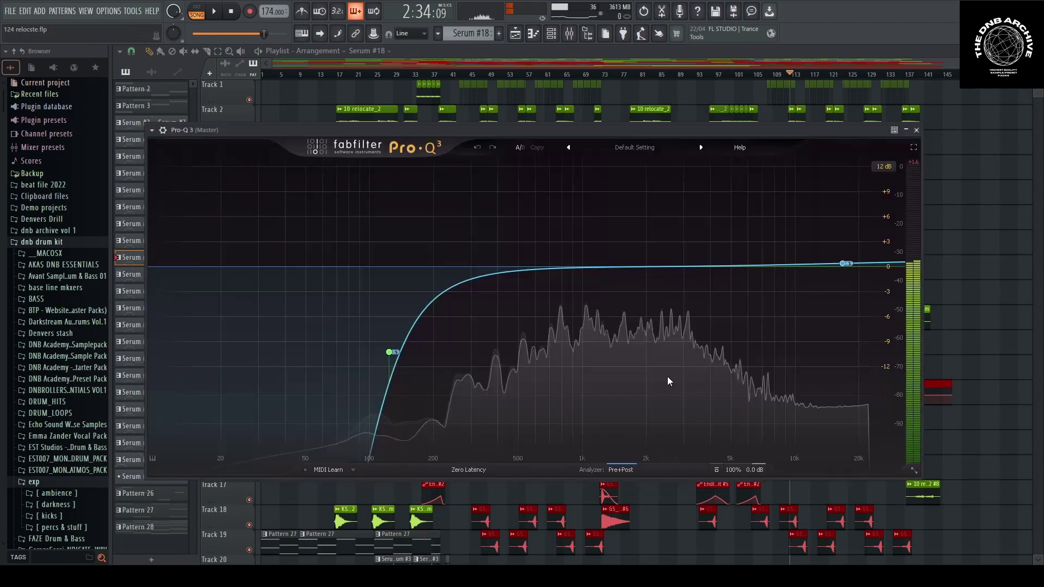
left_click(916, 130)
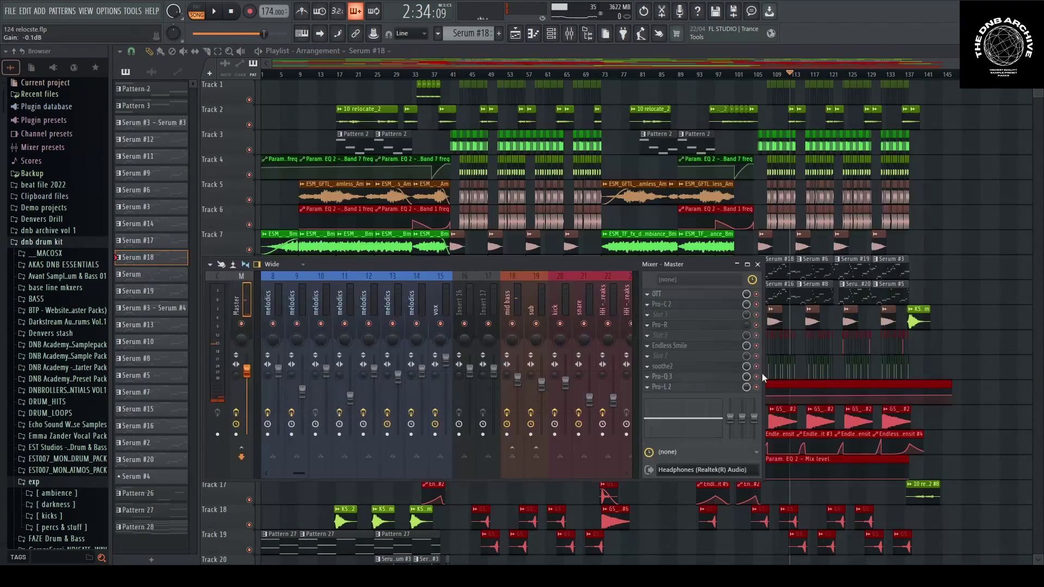
left_click(686, 377)
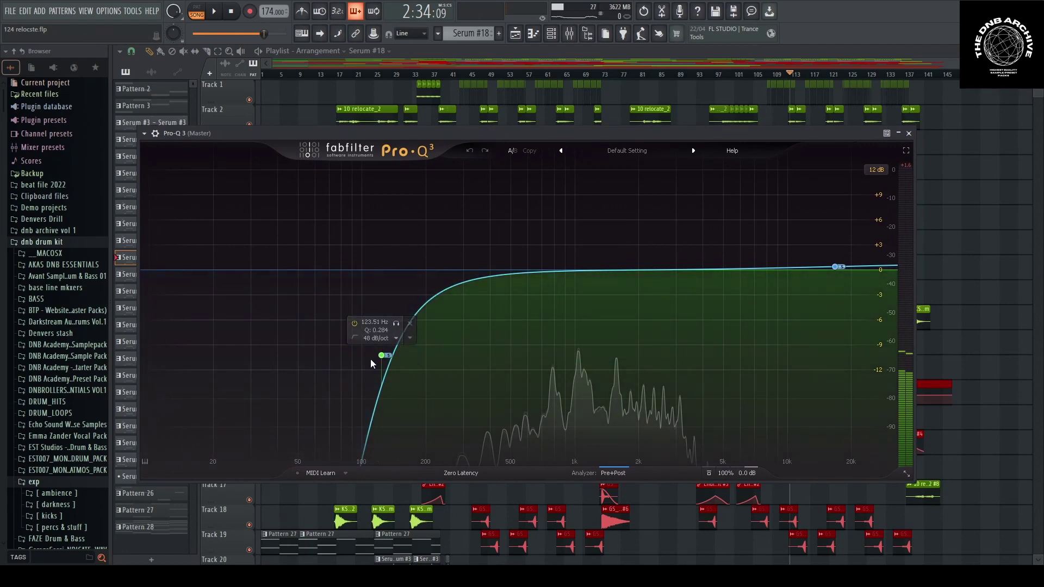
left_click_drag(804, 132, 844, 134)
key("space")
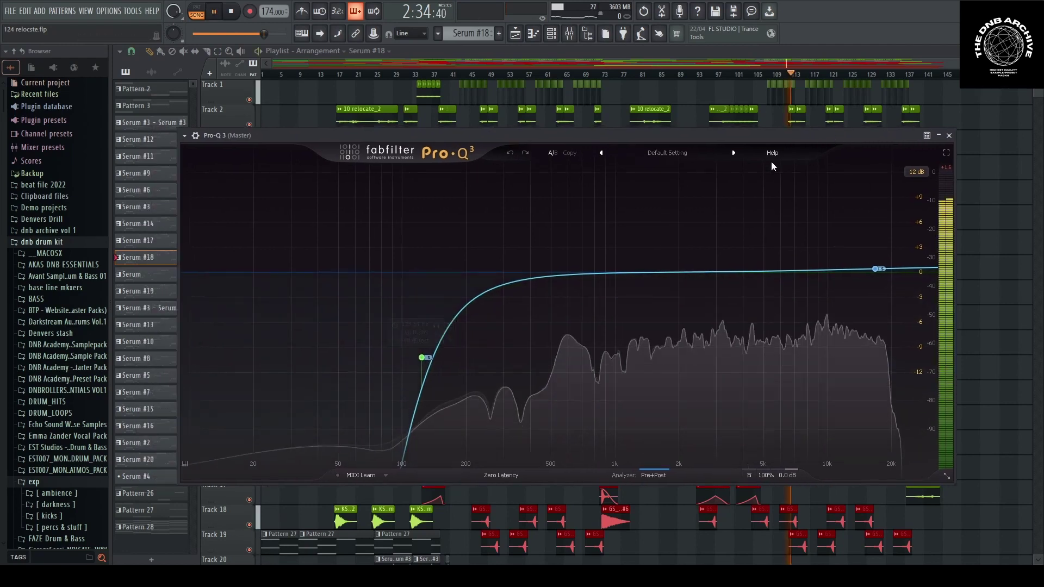
key("space")
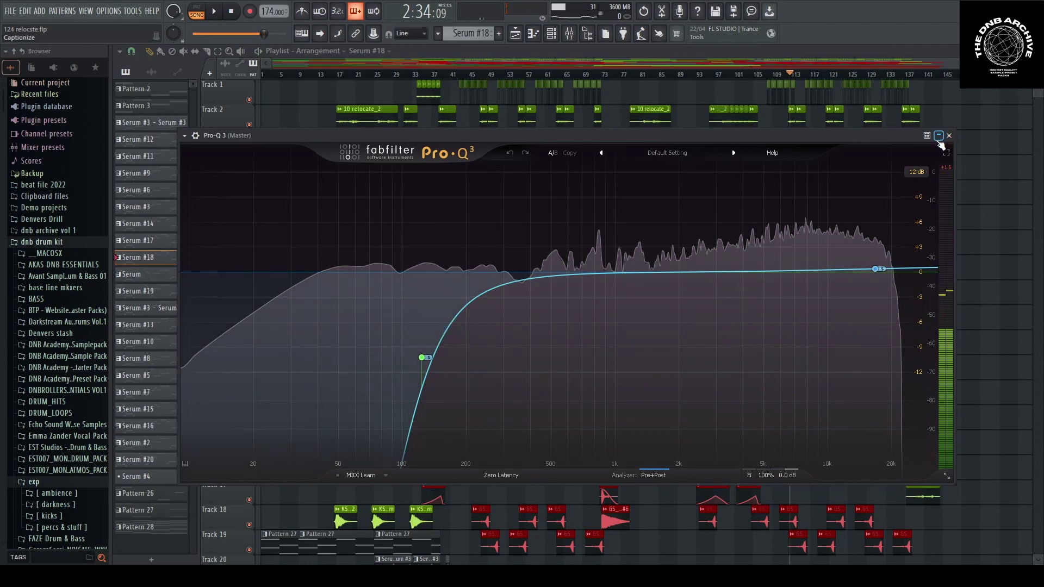
left_click(949, 136)
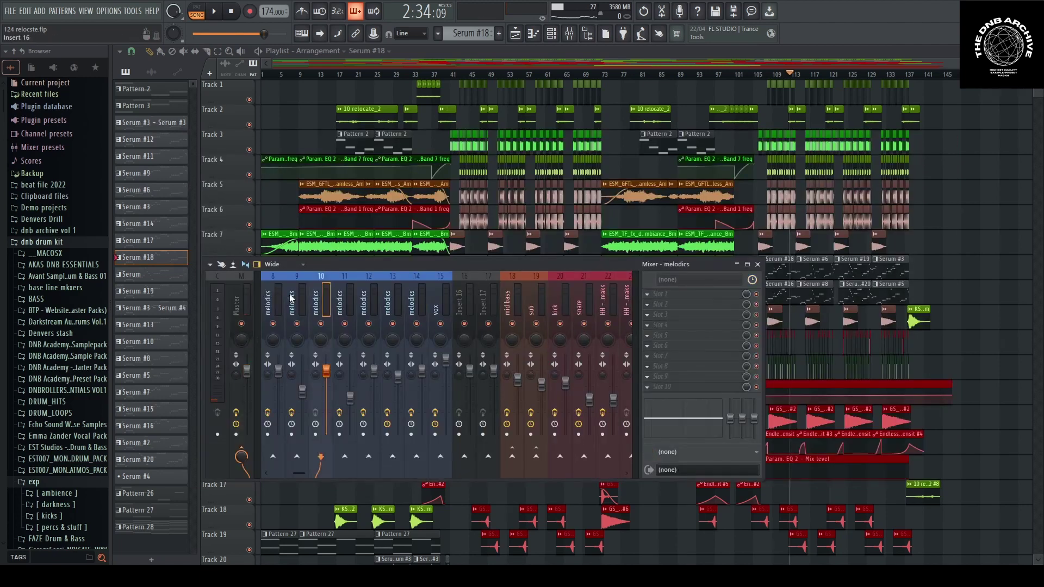
Look through the melodics and buss tracks in the mixer, checking their effect slots
scroll(230, 312, "up", 5)
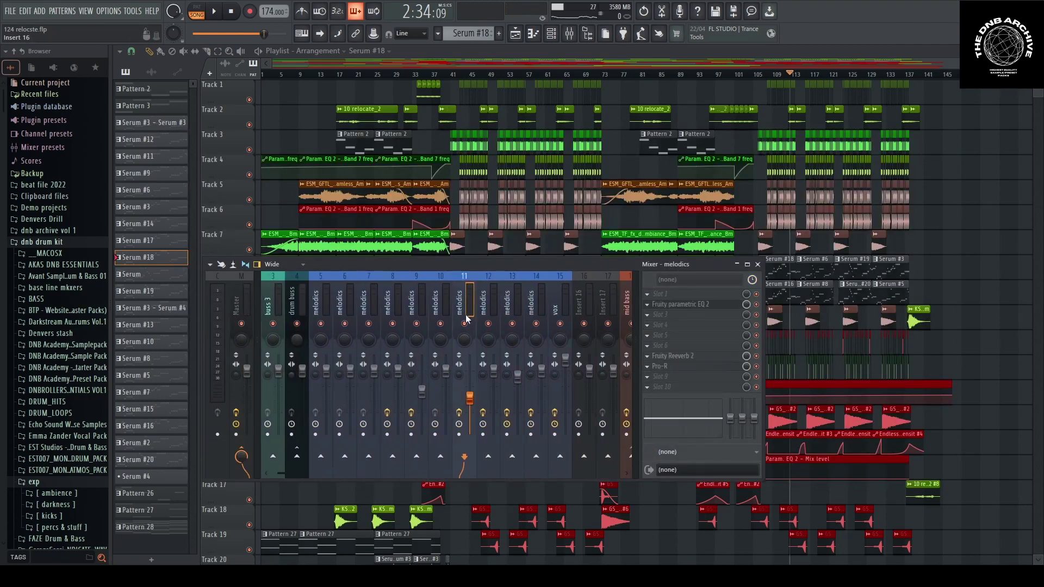
left_click(619, 304)
scroll(624, 310, "down", 3)
left_click(451, 306)
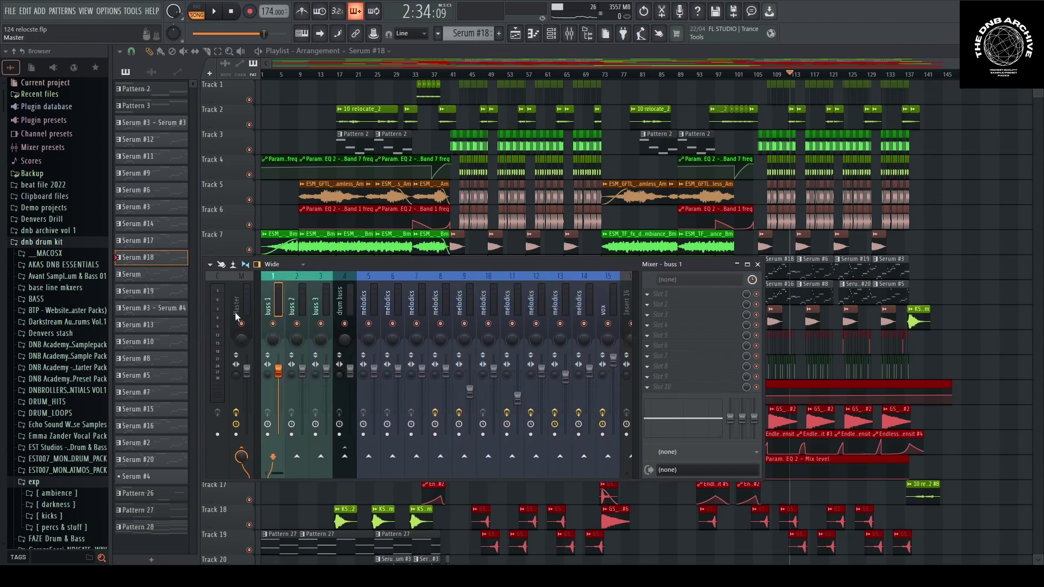
Open the Pro-L 2 limiter on the Master track and play the second drop to check its short-term loudness
left_click(233, 313)
left_click(661, 388)
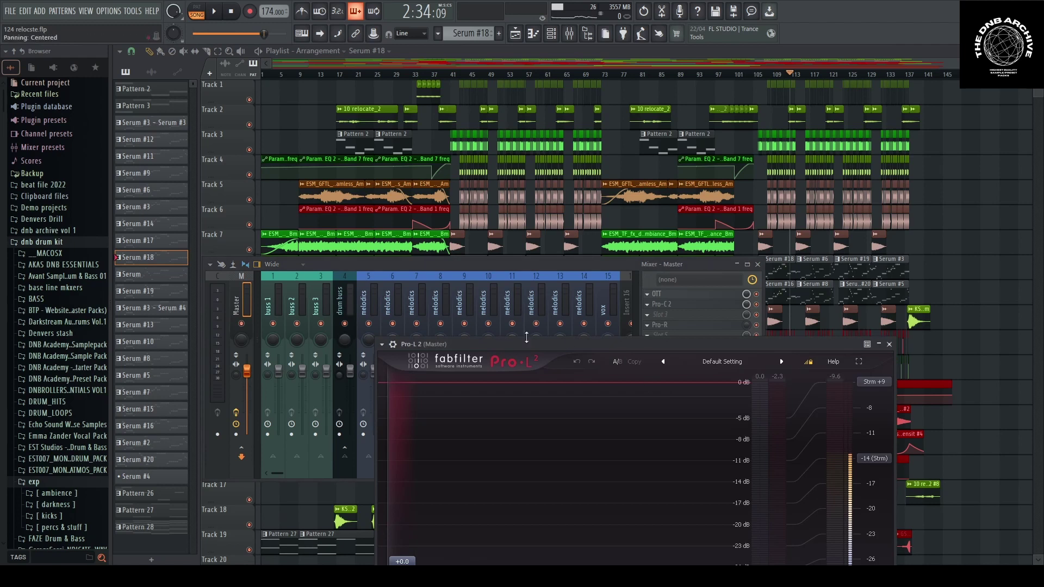
left_click_drag(544, 349, 517, 229)
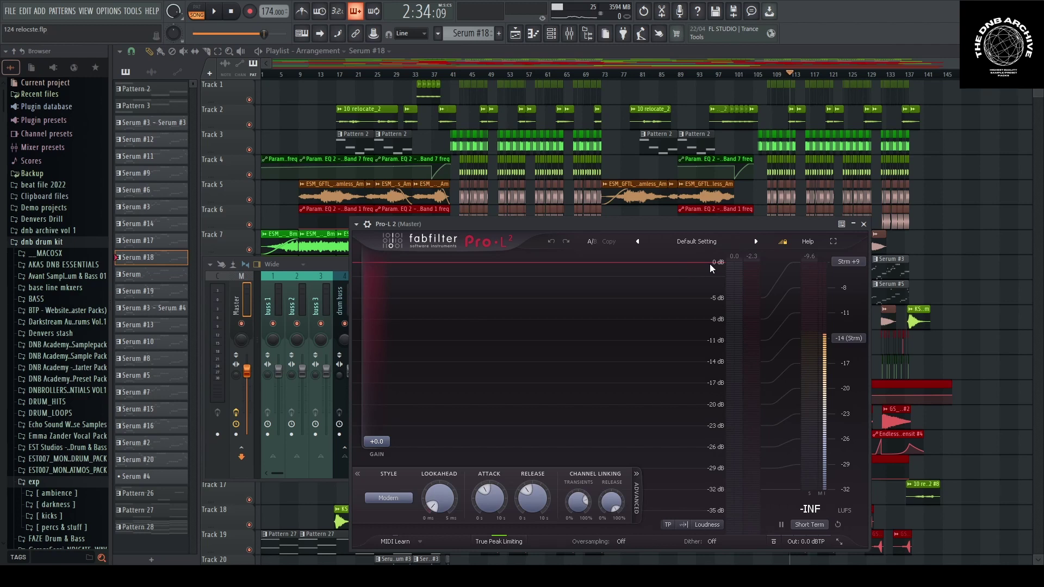
left_click_drag(641, 223, 670, 181)
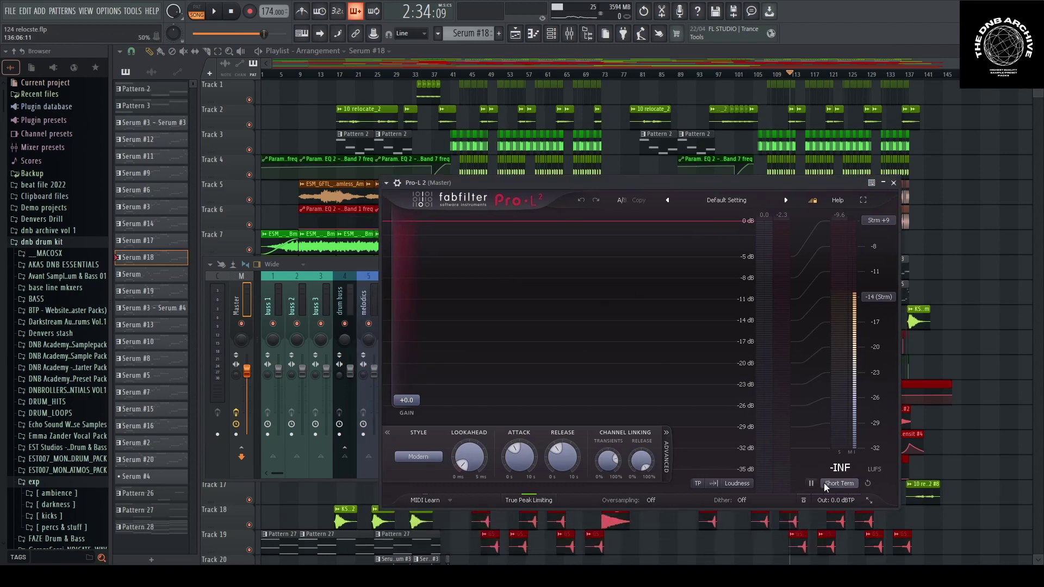
key("space")
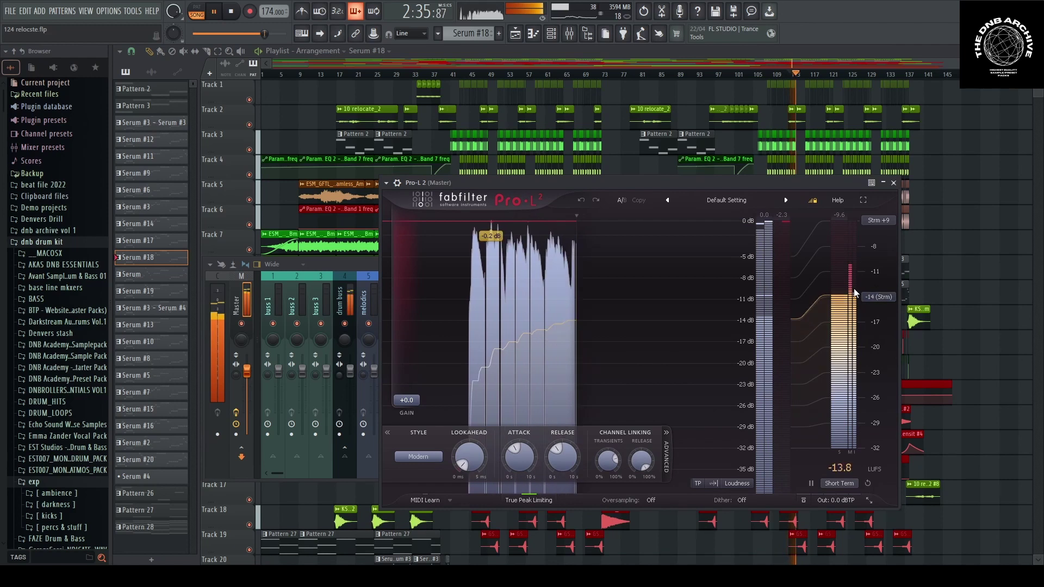
key("space")
left_click_drag(814, 181, 778, 187)
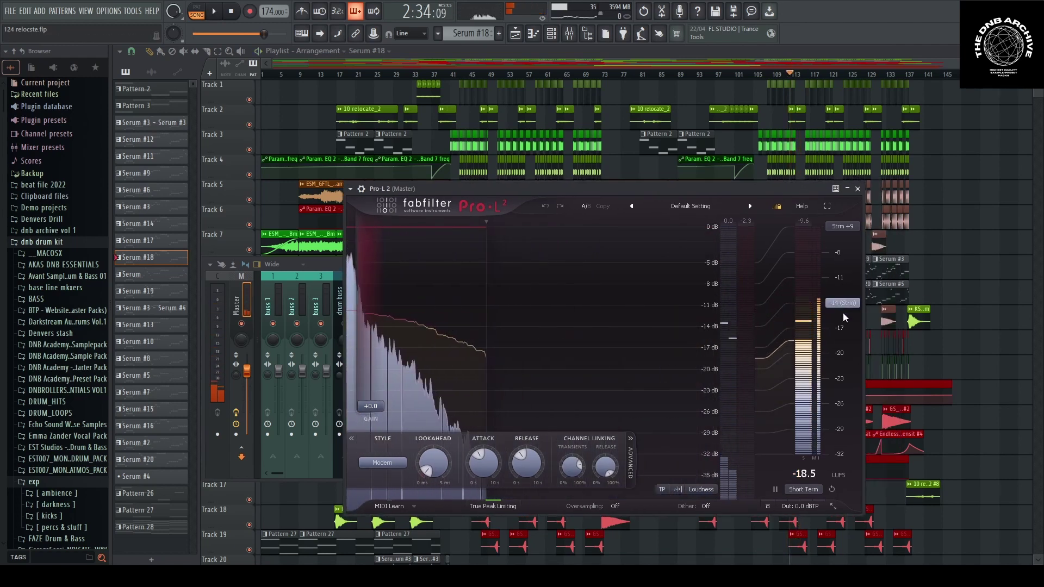
key("space")
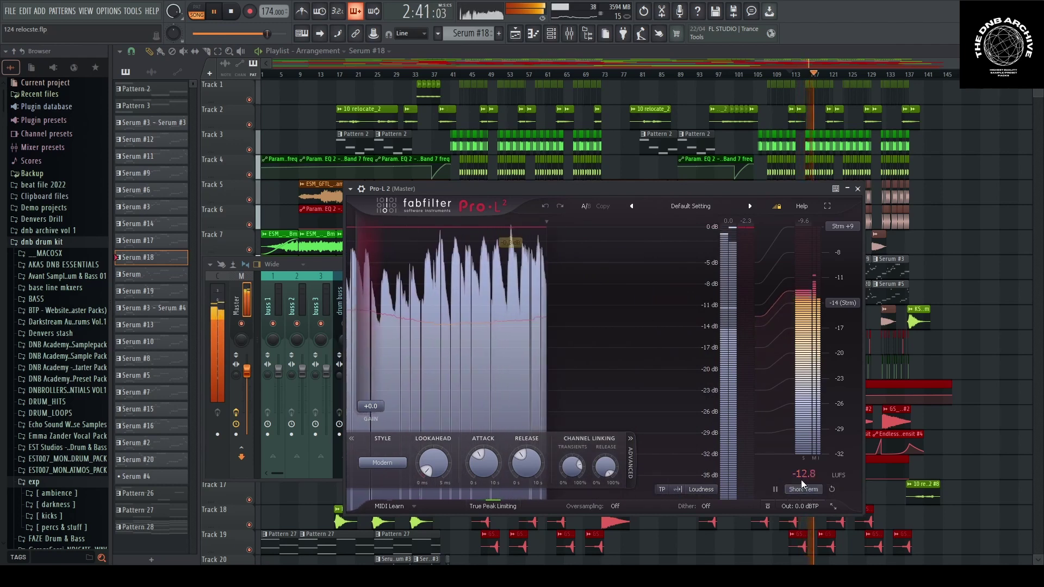
key("space")
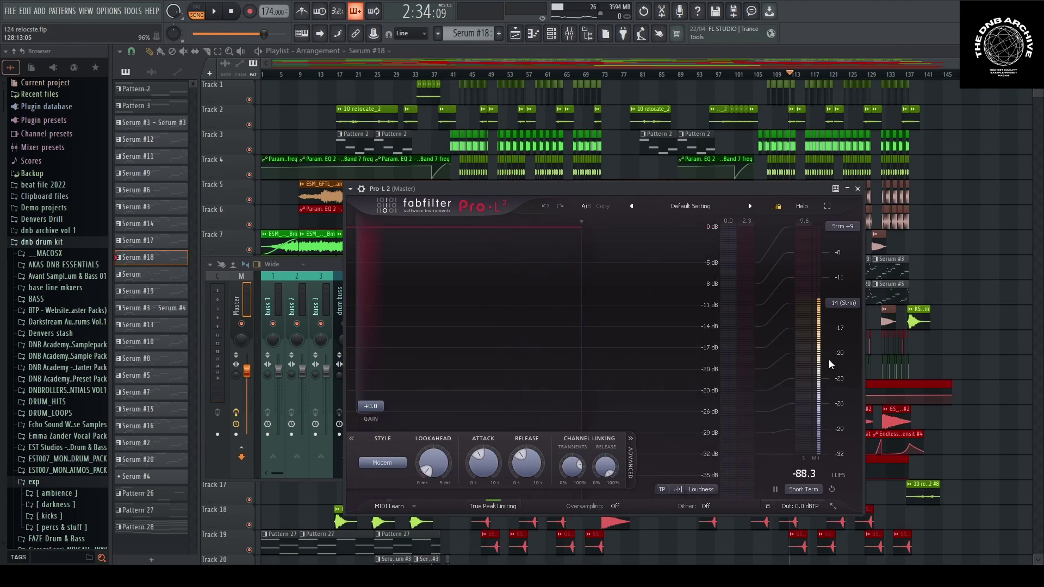
Try the Aggressive preset in the Master track's Pro-L 2 with the gain raised to +1.18 dB during playback
key("F9")
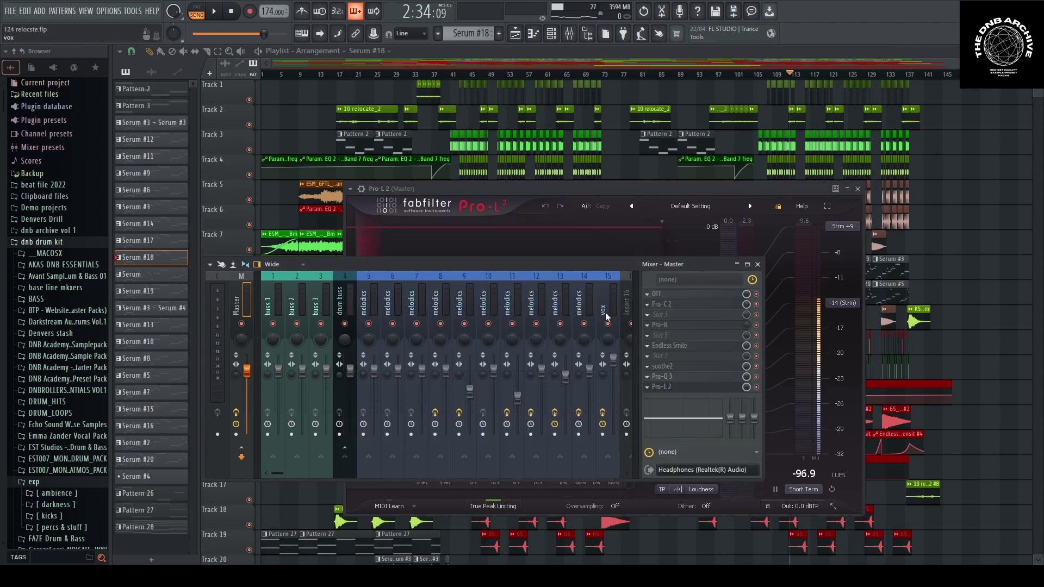
left_click_drag(607, 317, 265, 306)
left_click(691, 389)
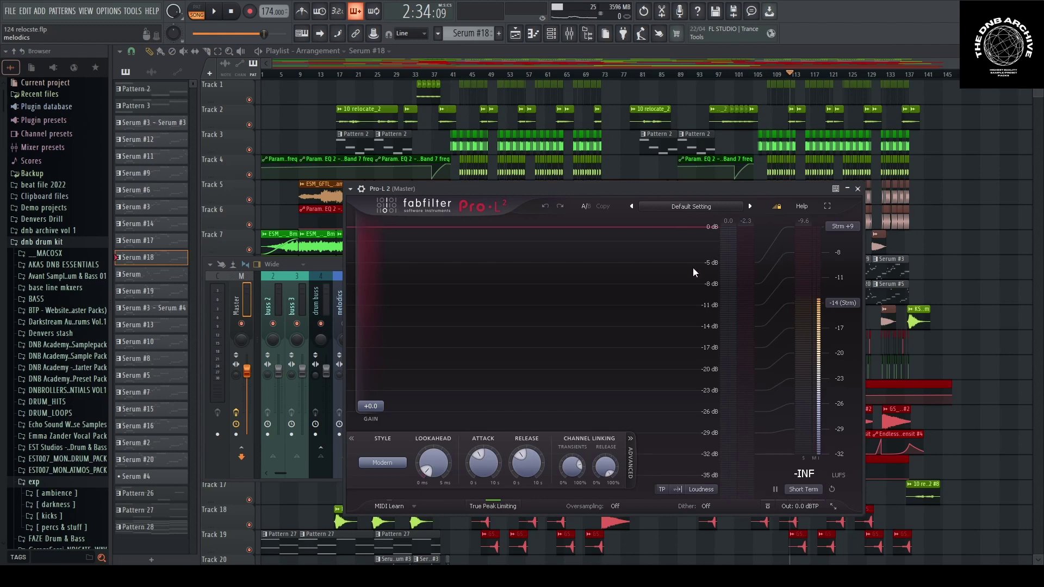
left_click(750, 206)
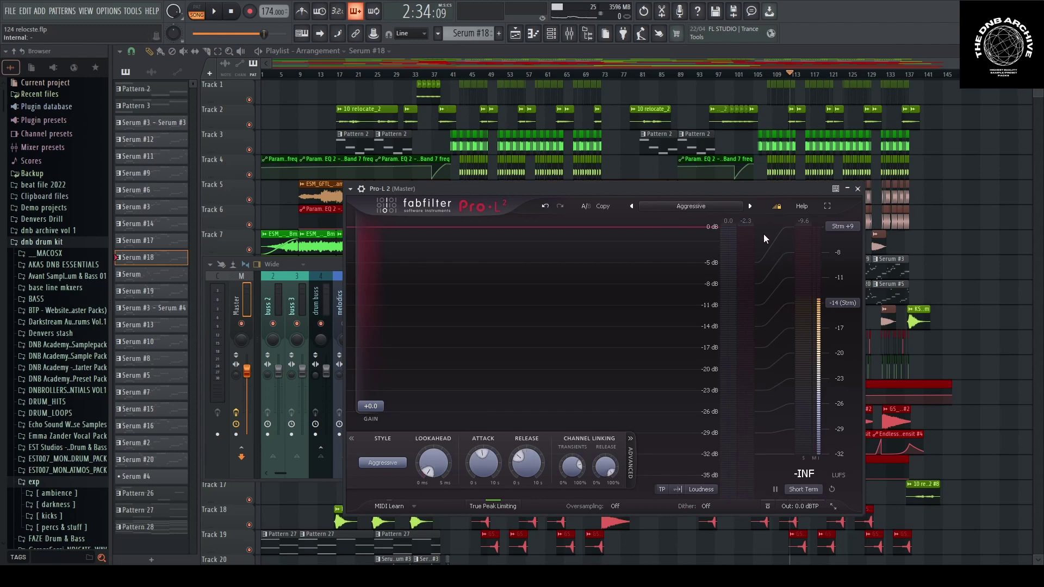
key("space")
left_click_drag(368, 409, 373, 402)
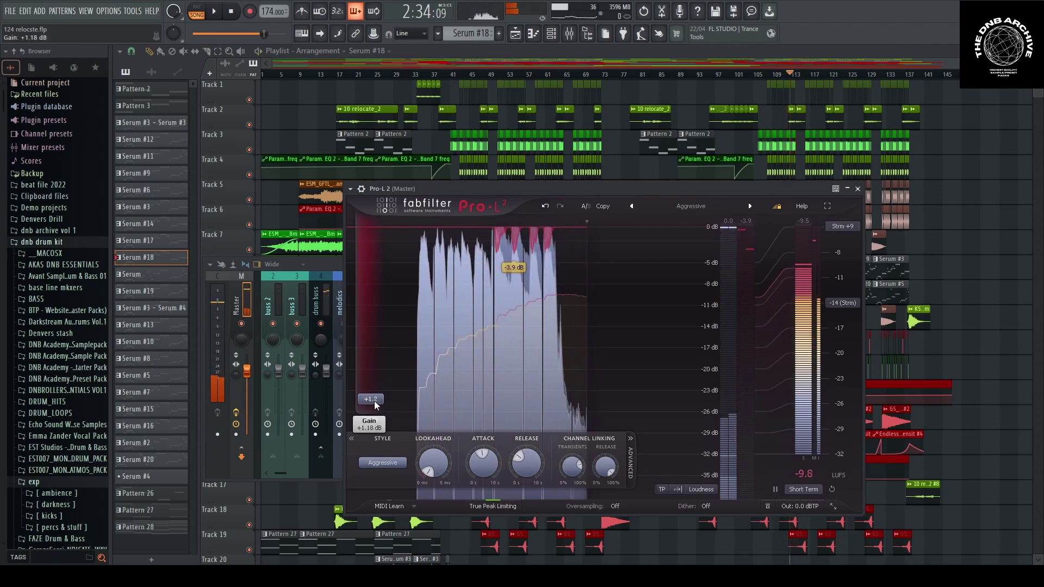
Reset Pro-L 2's gain to +0.0, replay the drop, and restore the Default Setting preset
double_click(373, 403)
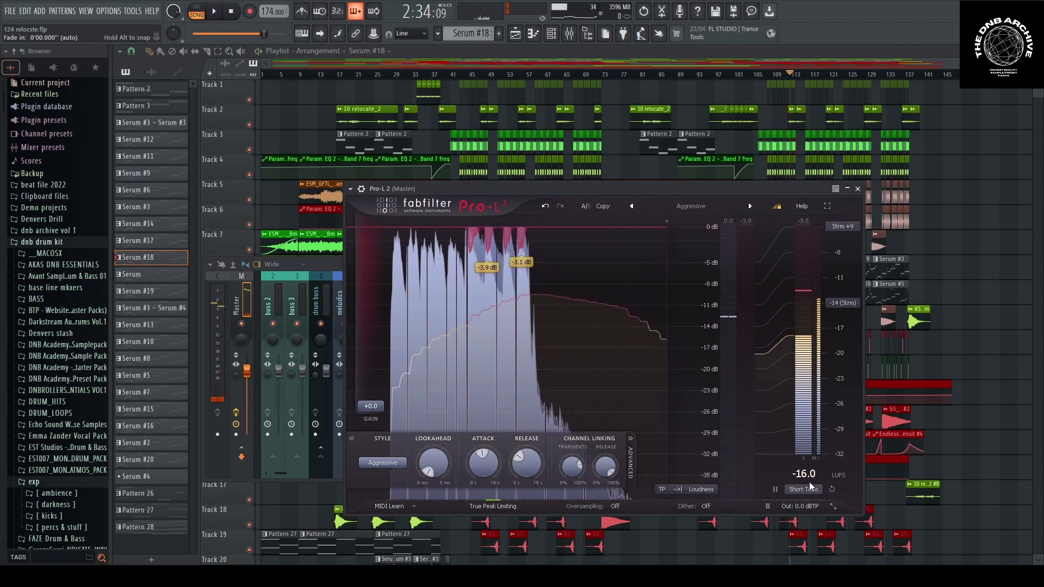
key("space")
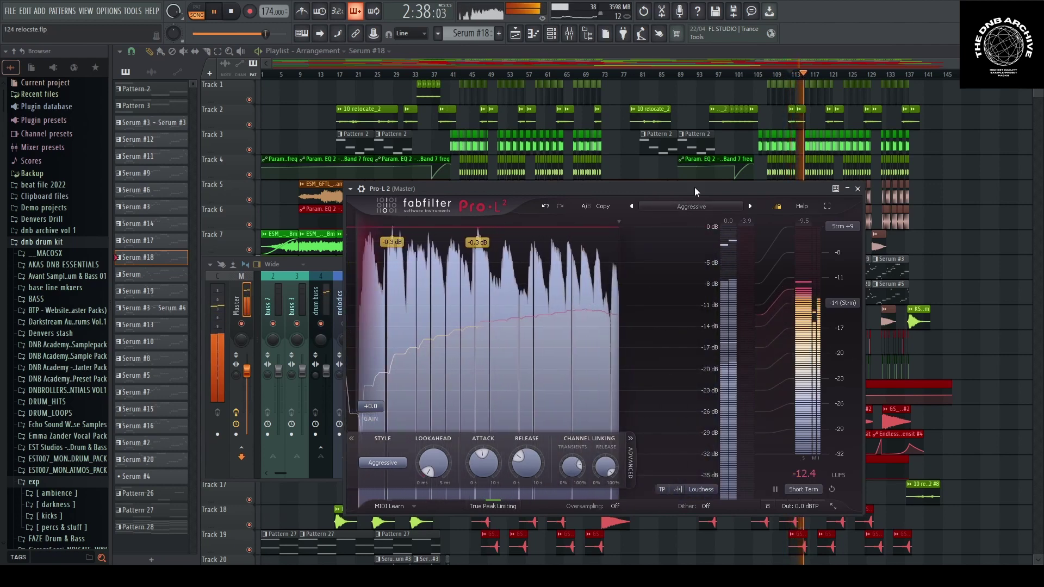
left_click(631, 208)
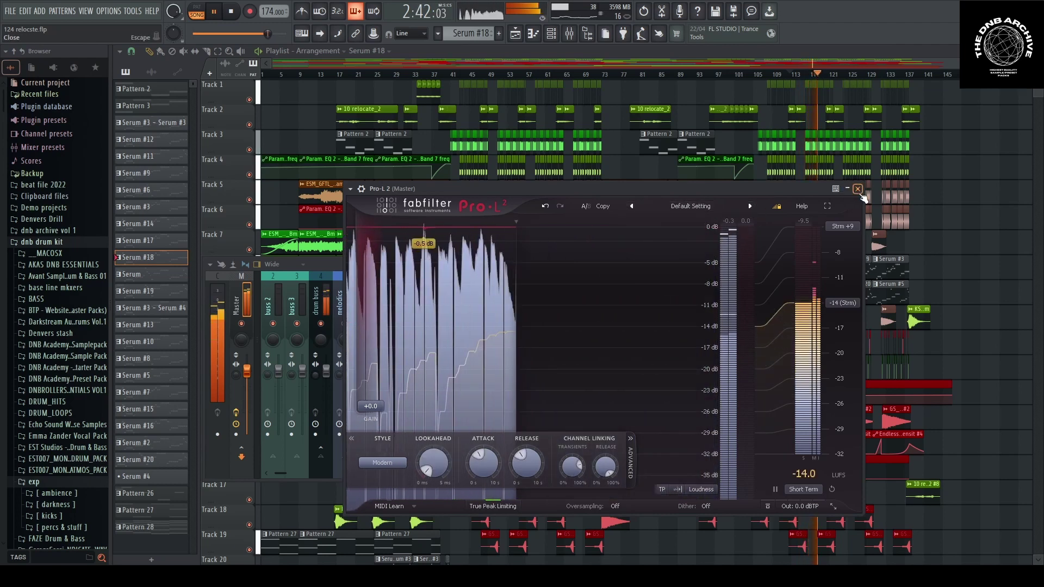
left_click(858, 191)
left_click(666, 388)
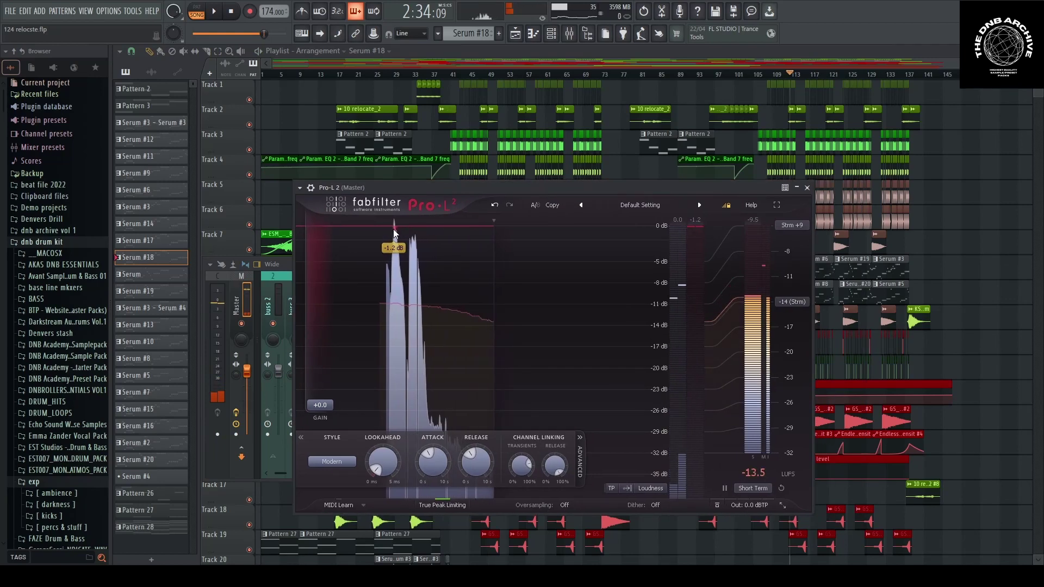
Replay the second drop through Pro-L 2 to check its short-term loudness, and close the limiter and mixer
key("space")
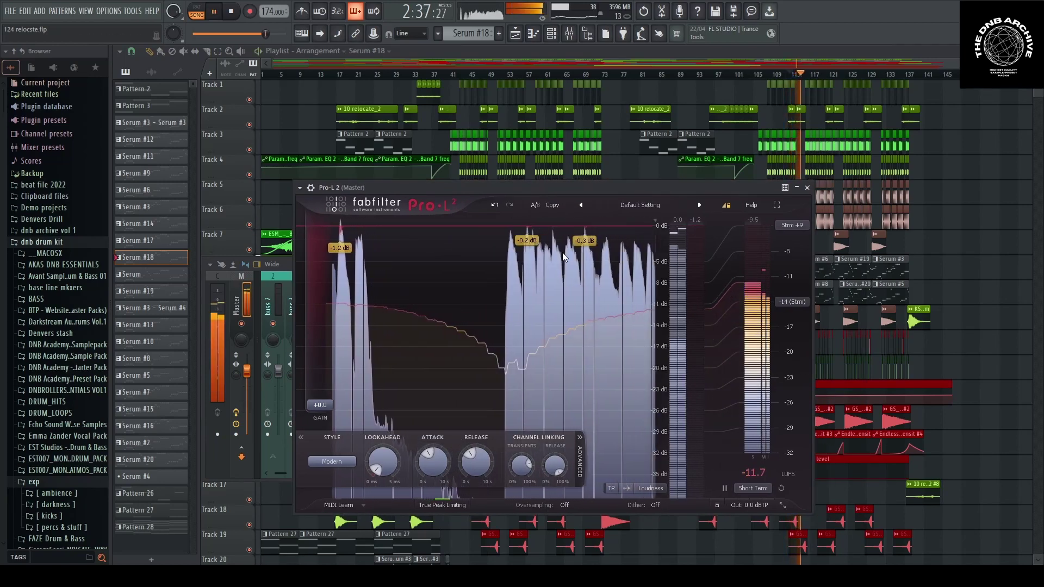
key("space")
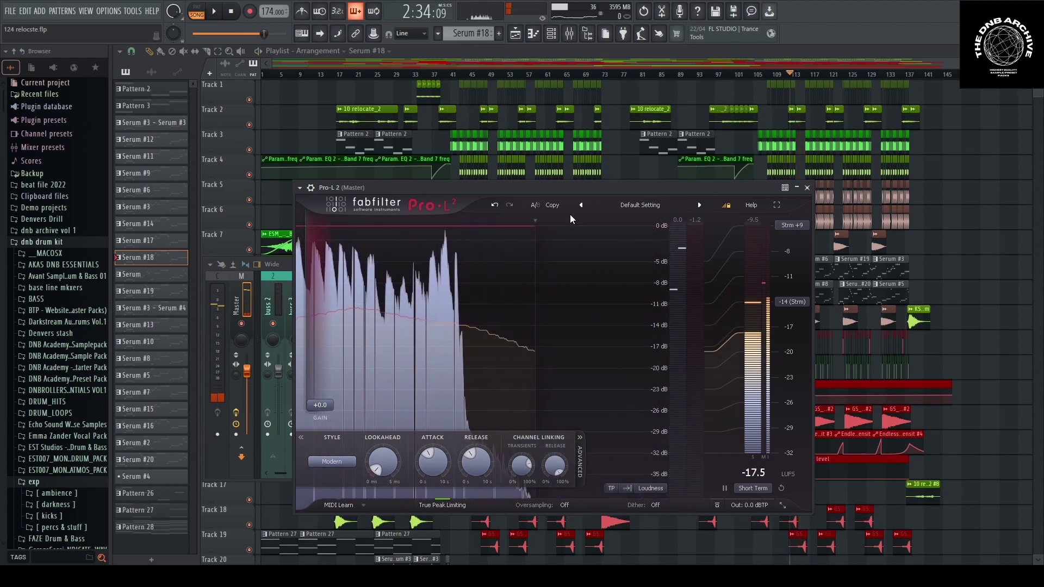
left_click(806, 188)
left_click_drag(318, 277, 352, 276)
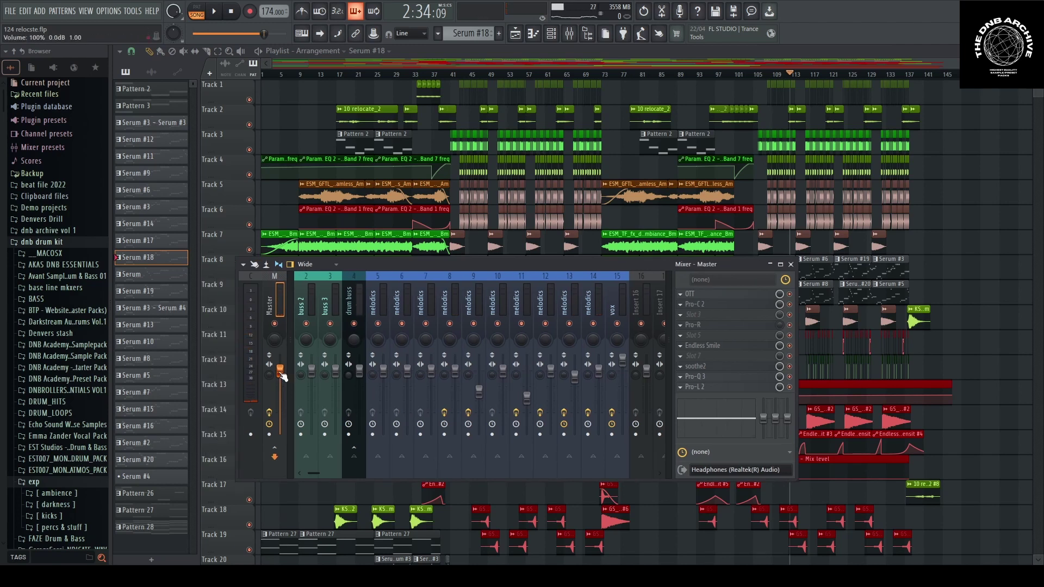
left_click(791, 264)
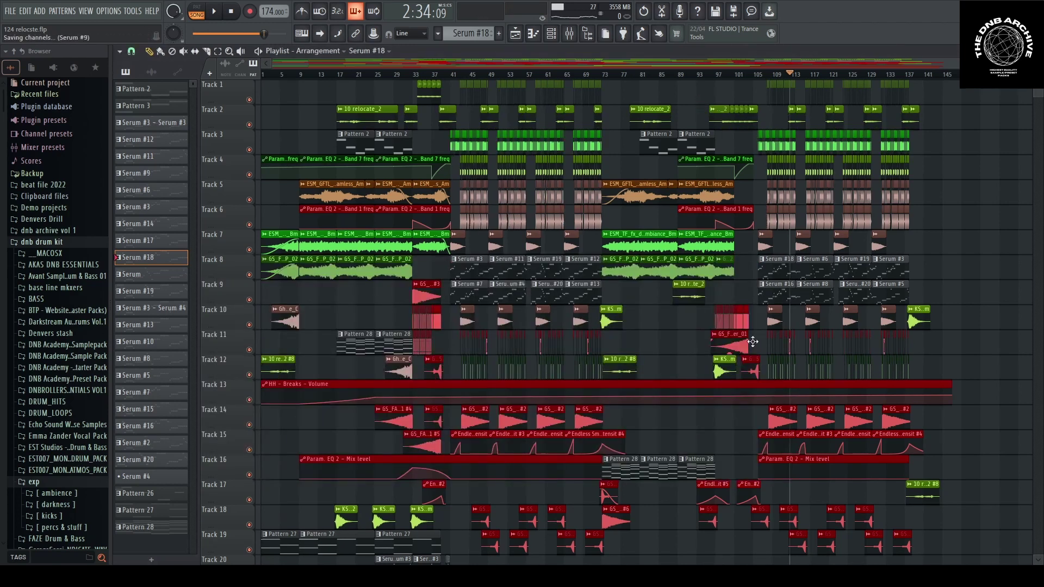
Play the arrangement from the beginning of the song, looking over the playlist tracks during the intro
scroll(625, 452, "down", 10)
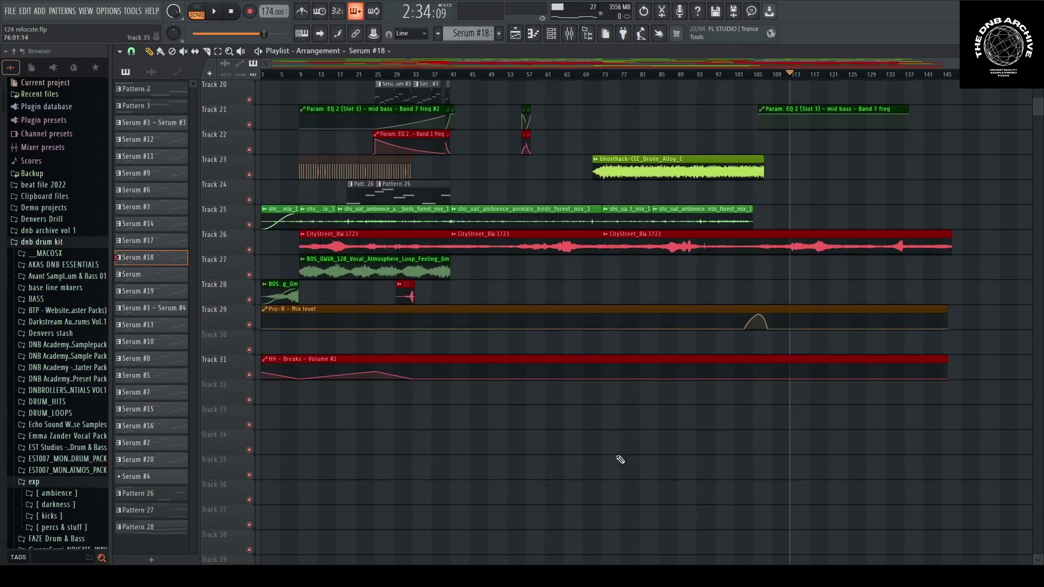
scroll(620, 459, "up", 7)
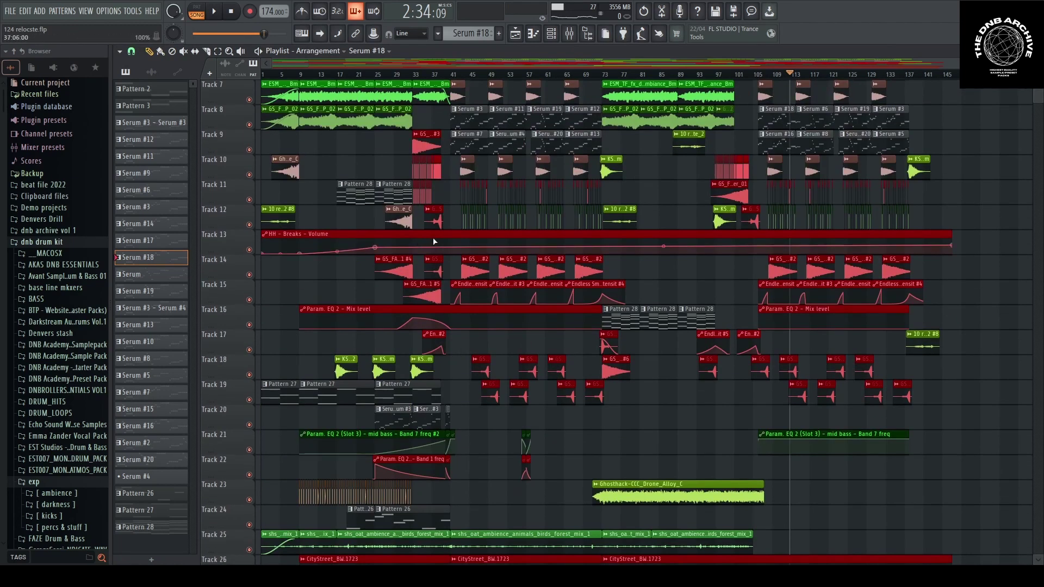
scroll(433, 238, "up", 3)
left_click_drag(341, 75, 181, 80)
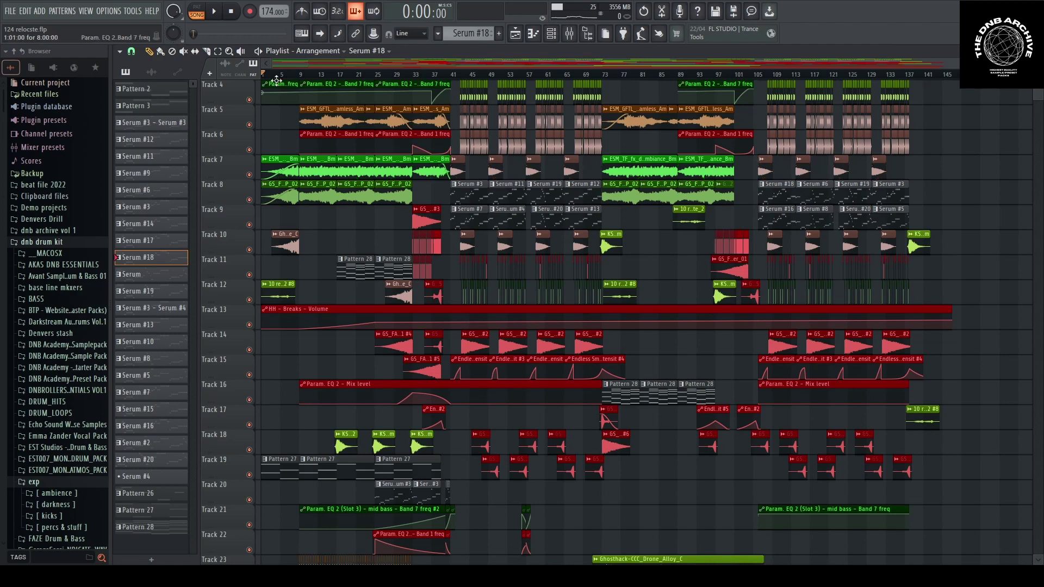
left_click(571, 34)
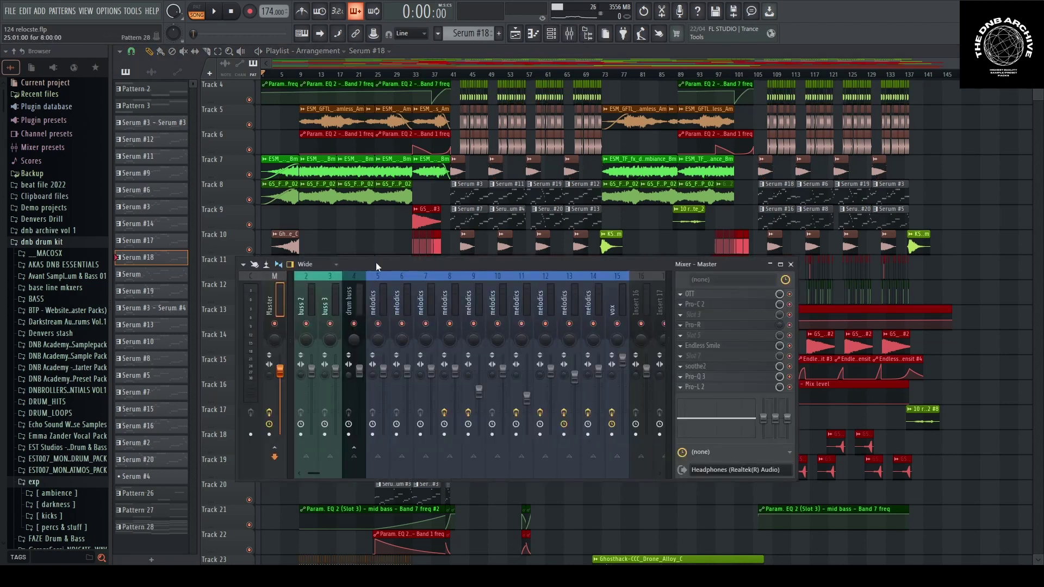
key("F9")
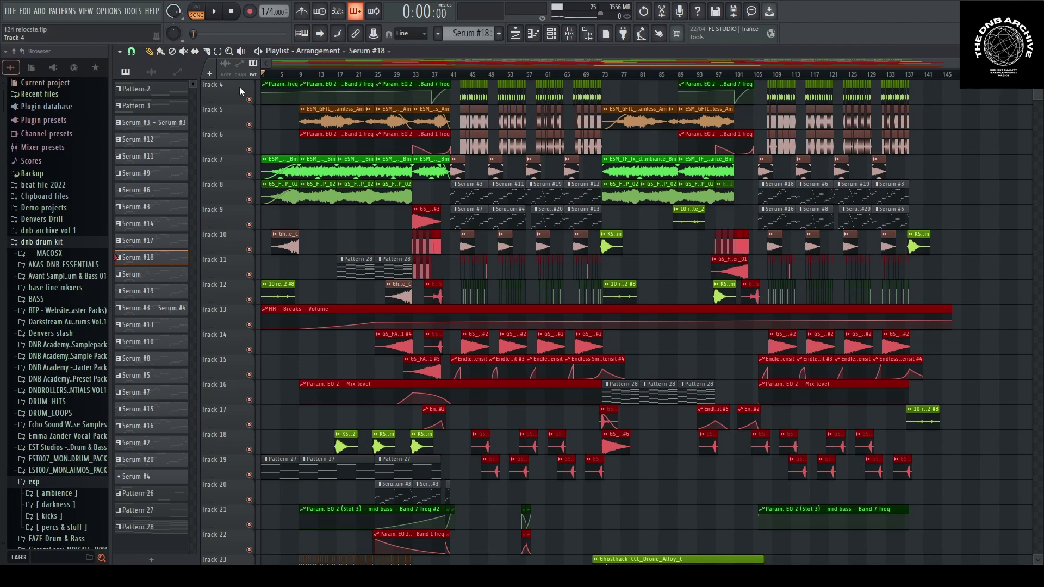
key("space")
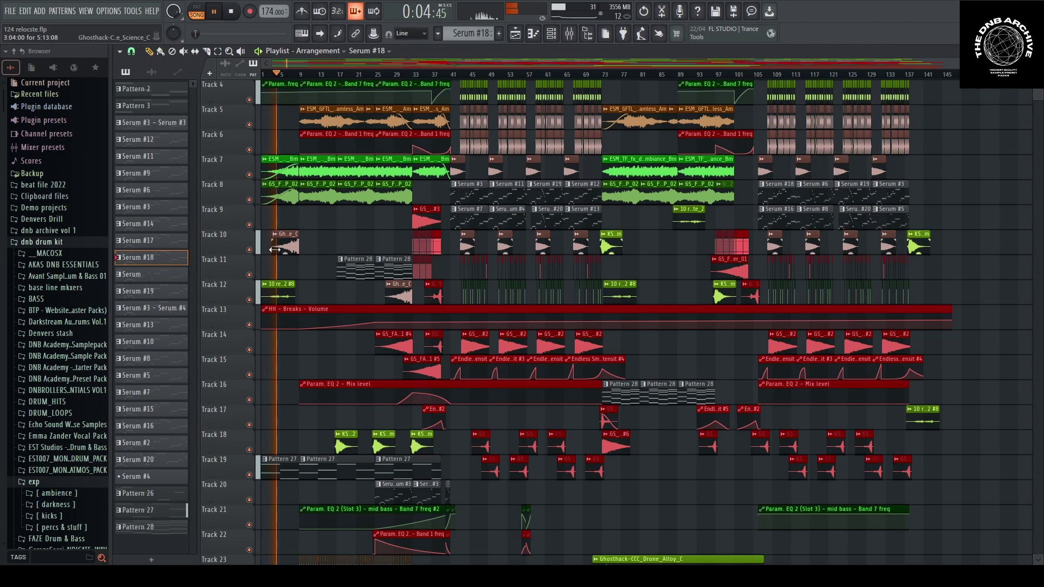
scroll(268, 248, "up", 3)
scroll(268, 248, "down", 4)
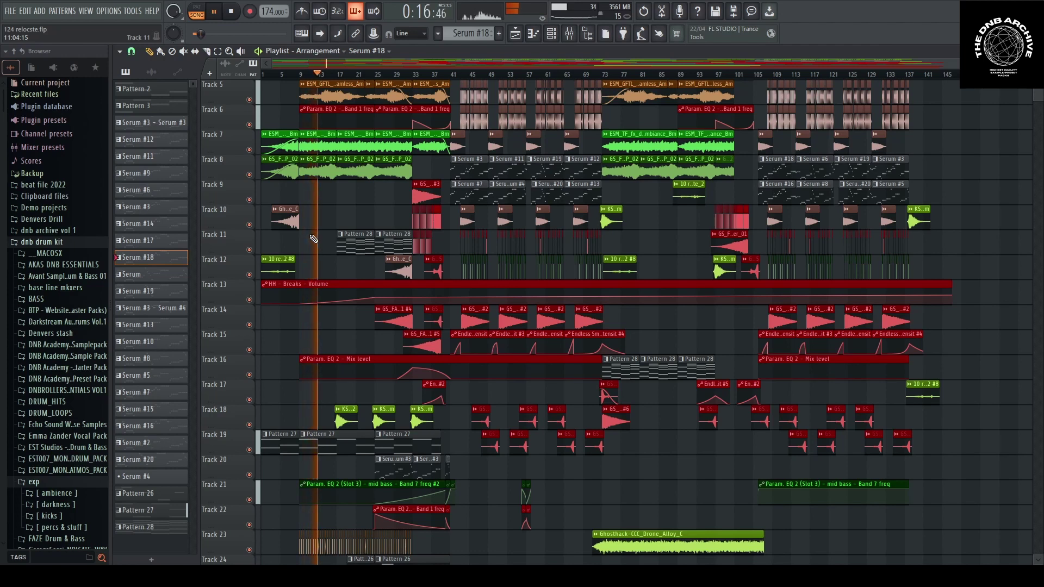
scroll(326, 251, "up", 3)
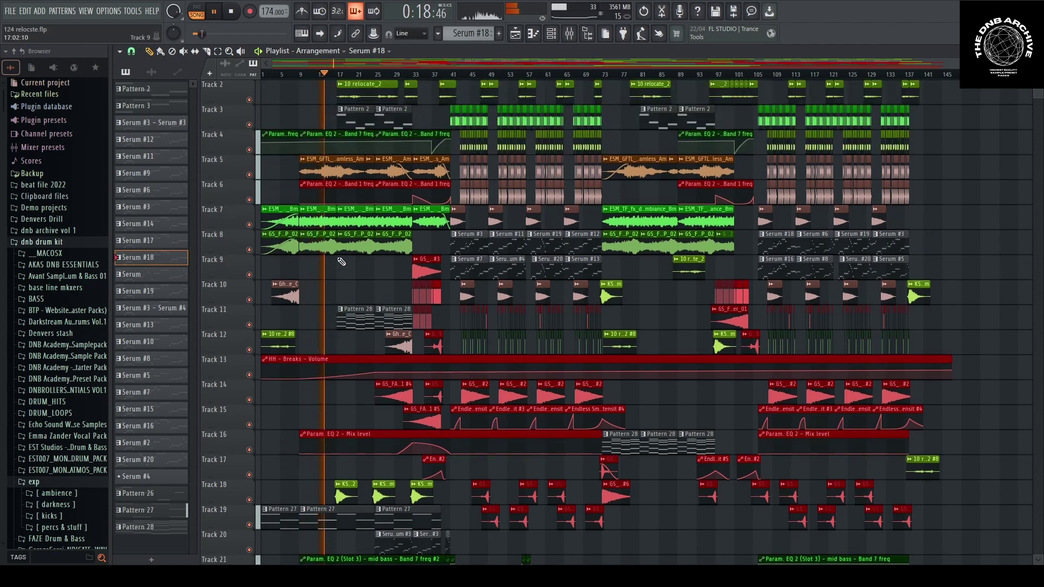